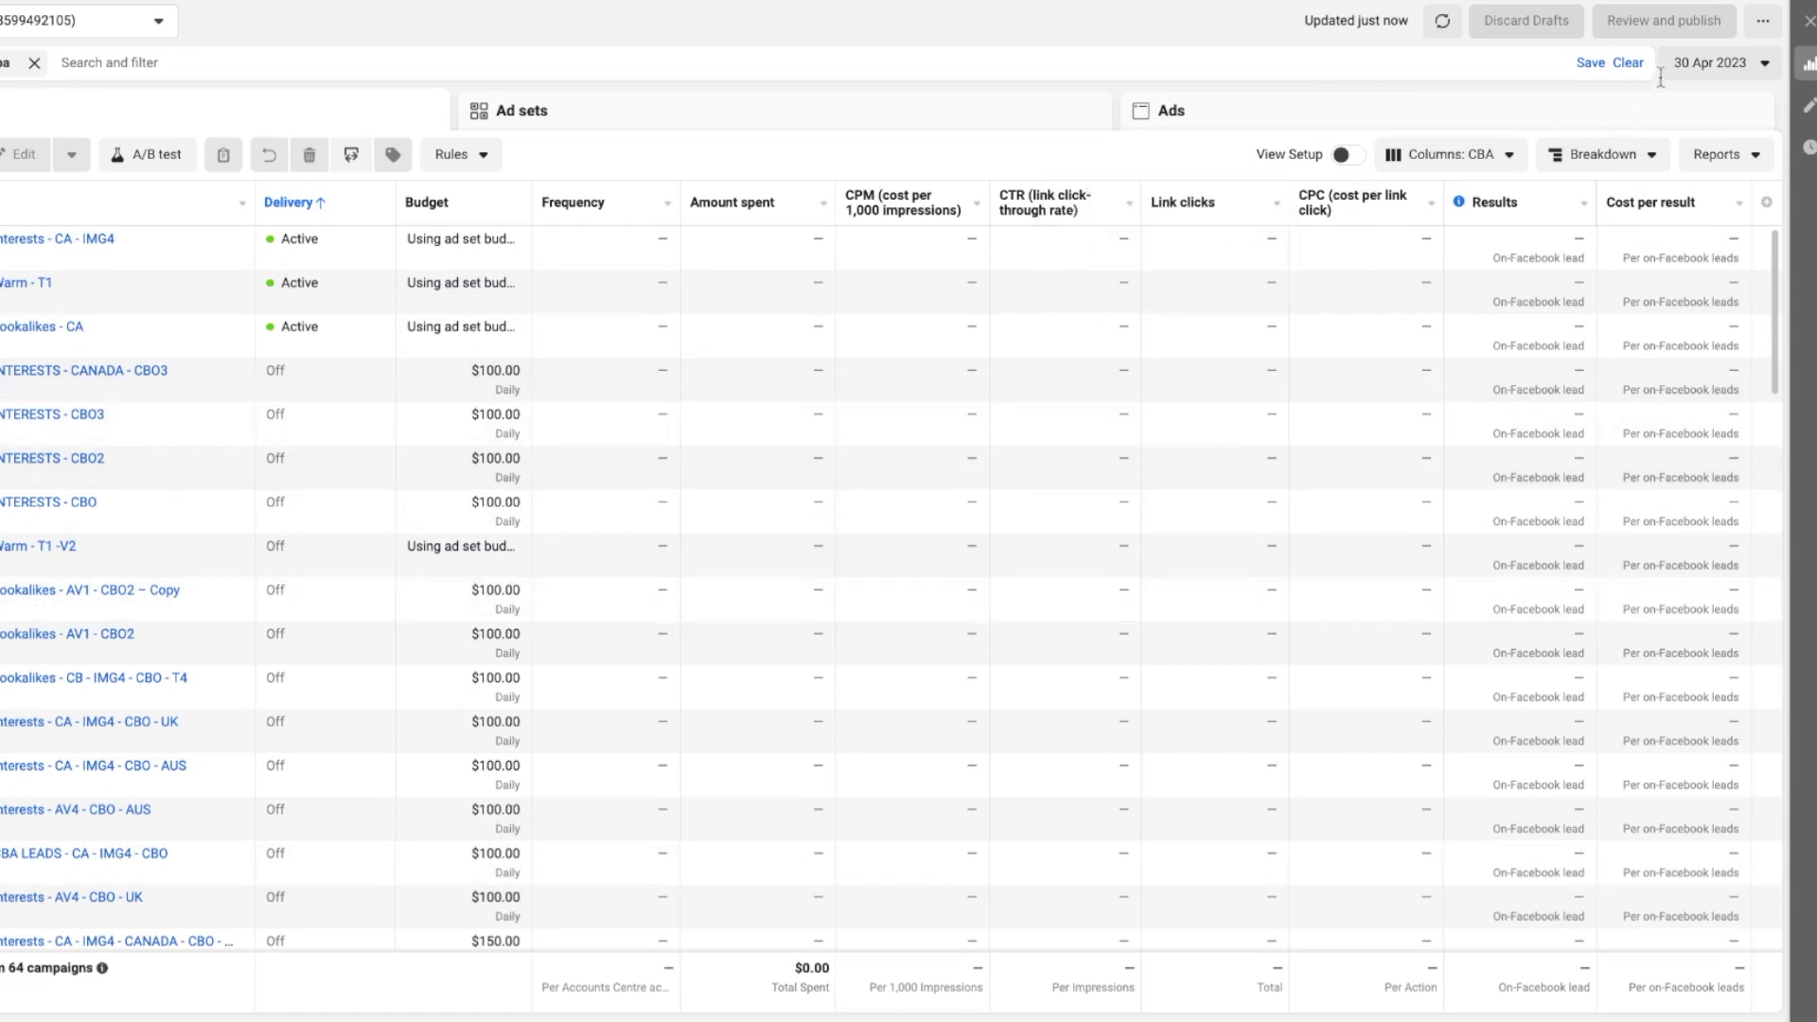
- Show the campaign results for 1 May 2023 alone and for 2 May 2023 alone
click(1694, 64)
click(1454, 186)
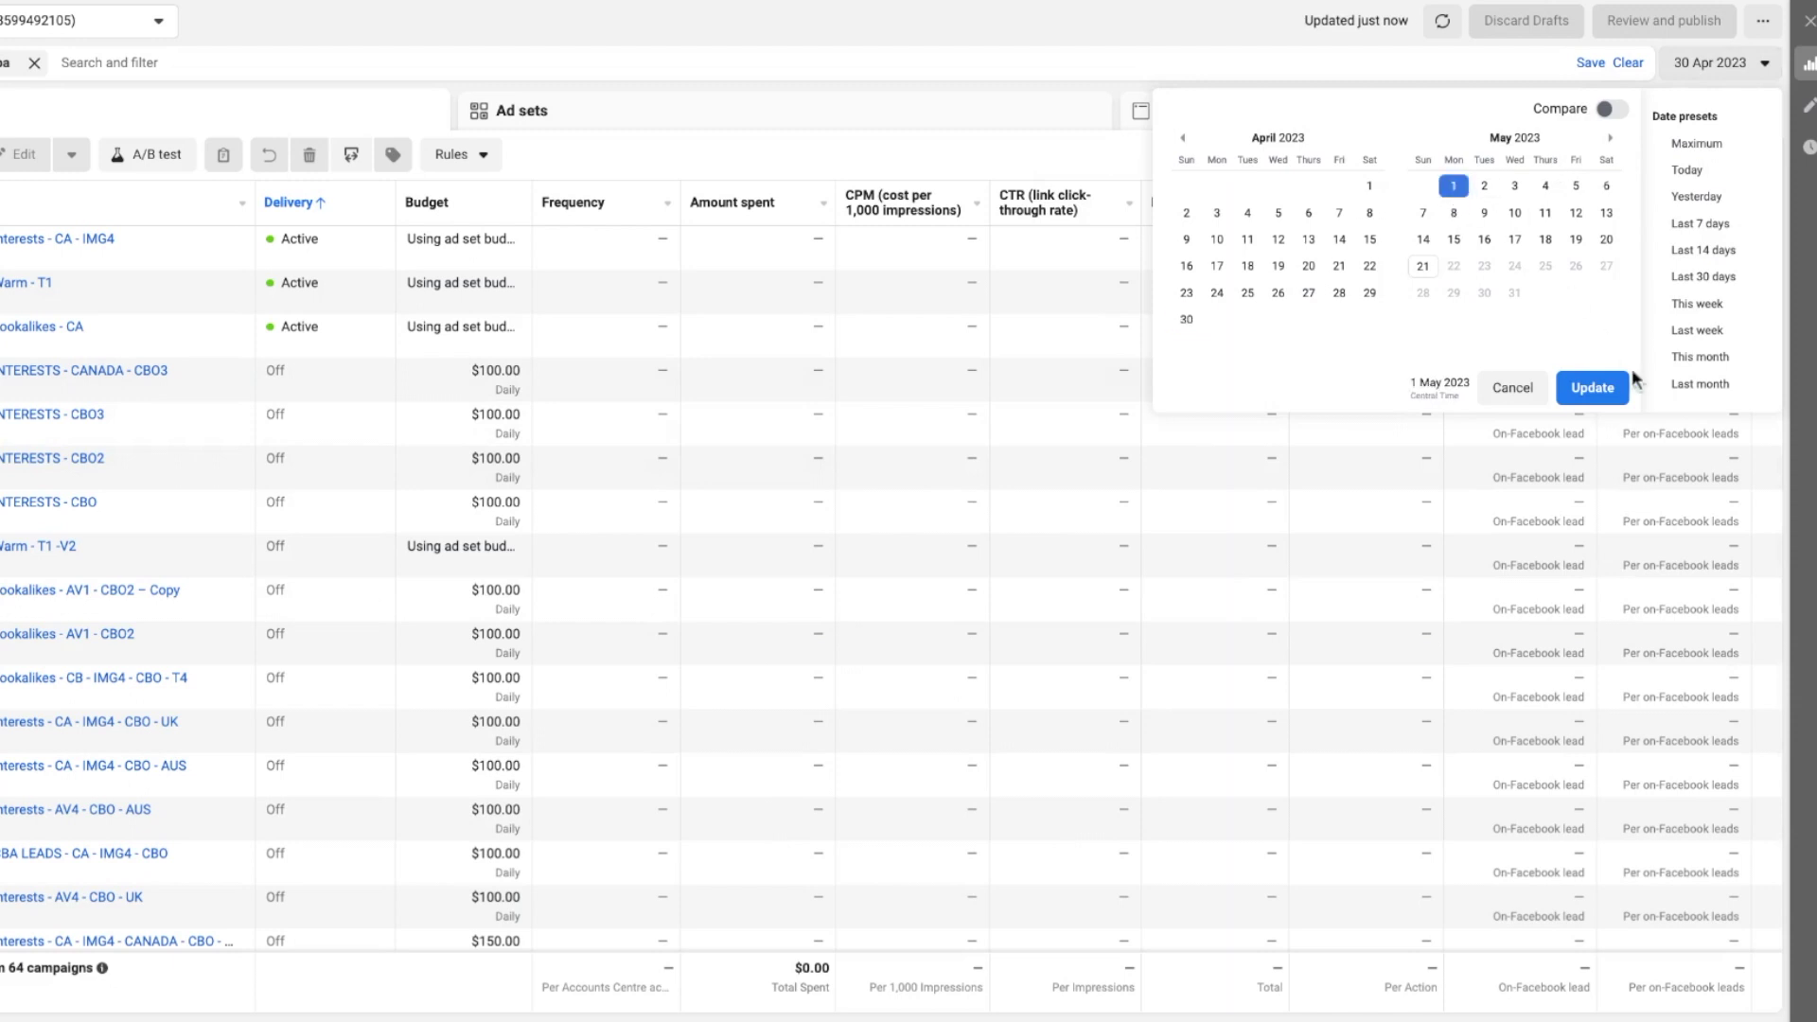
click(1609, 388)
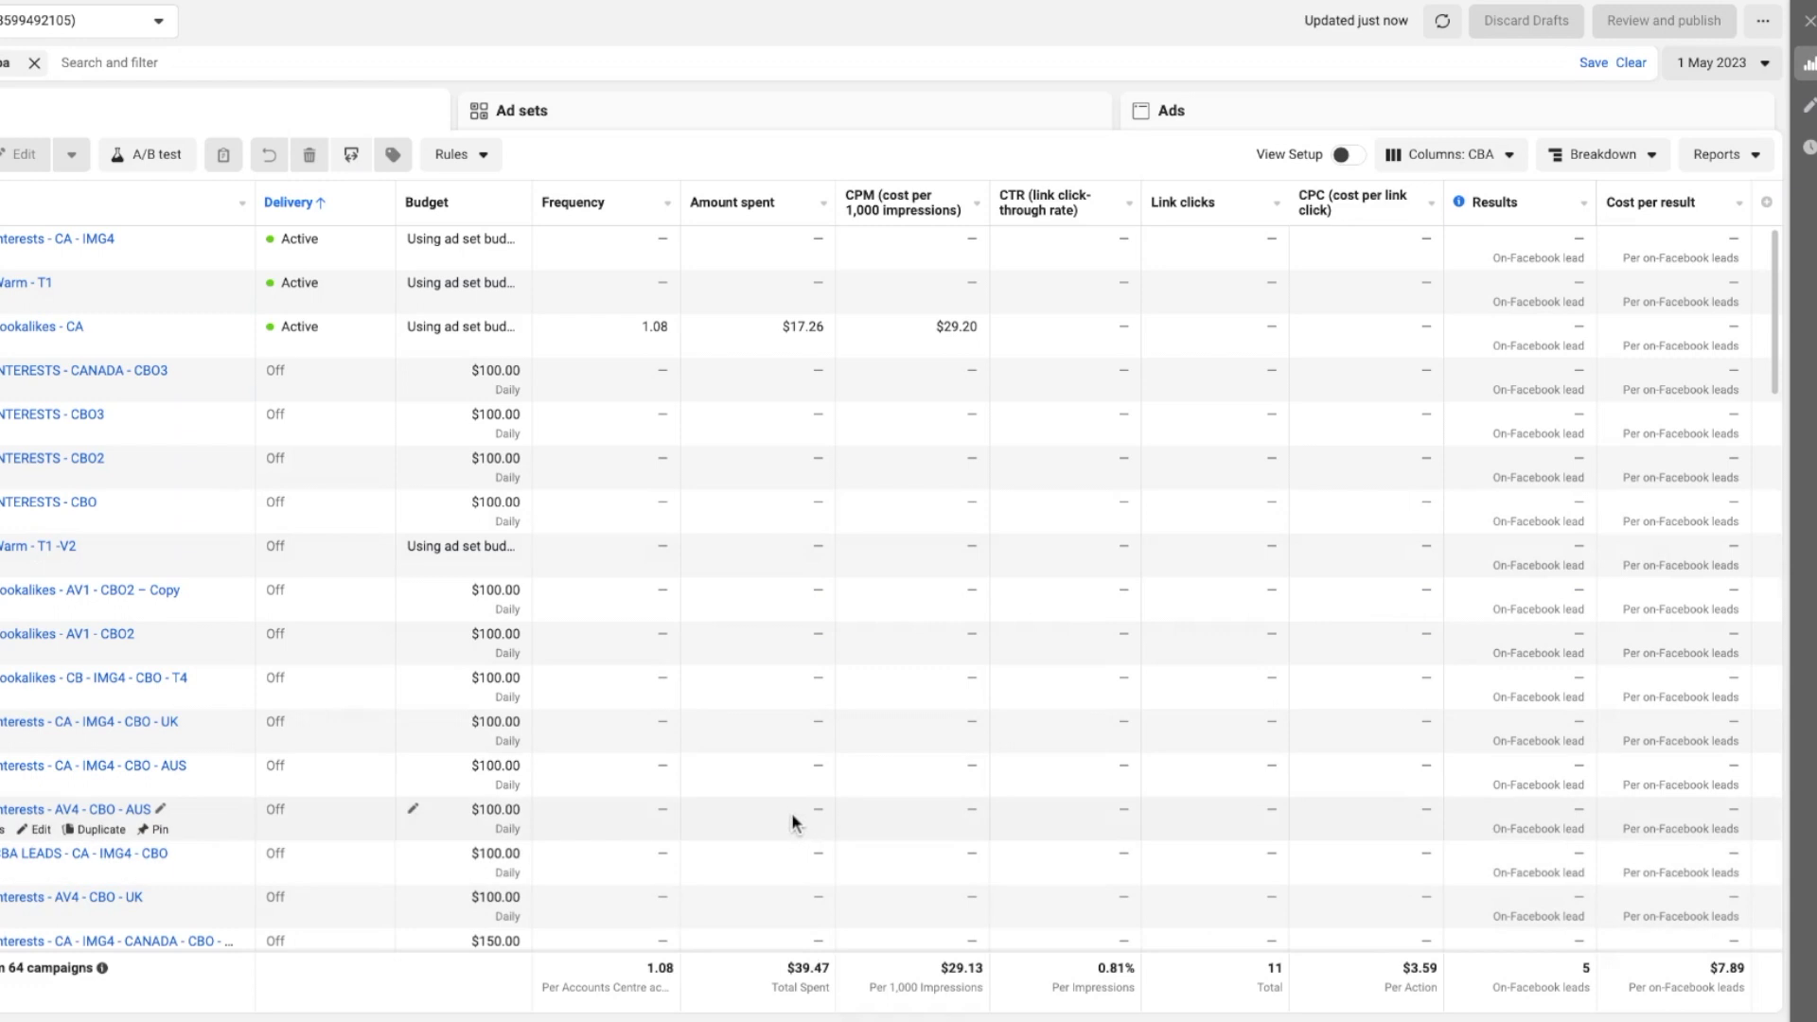
click(1709, 63)
click(1247, 186)
click(1573, 392)
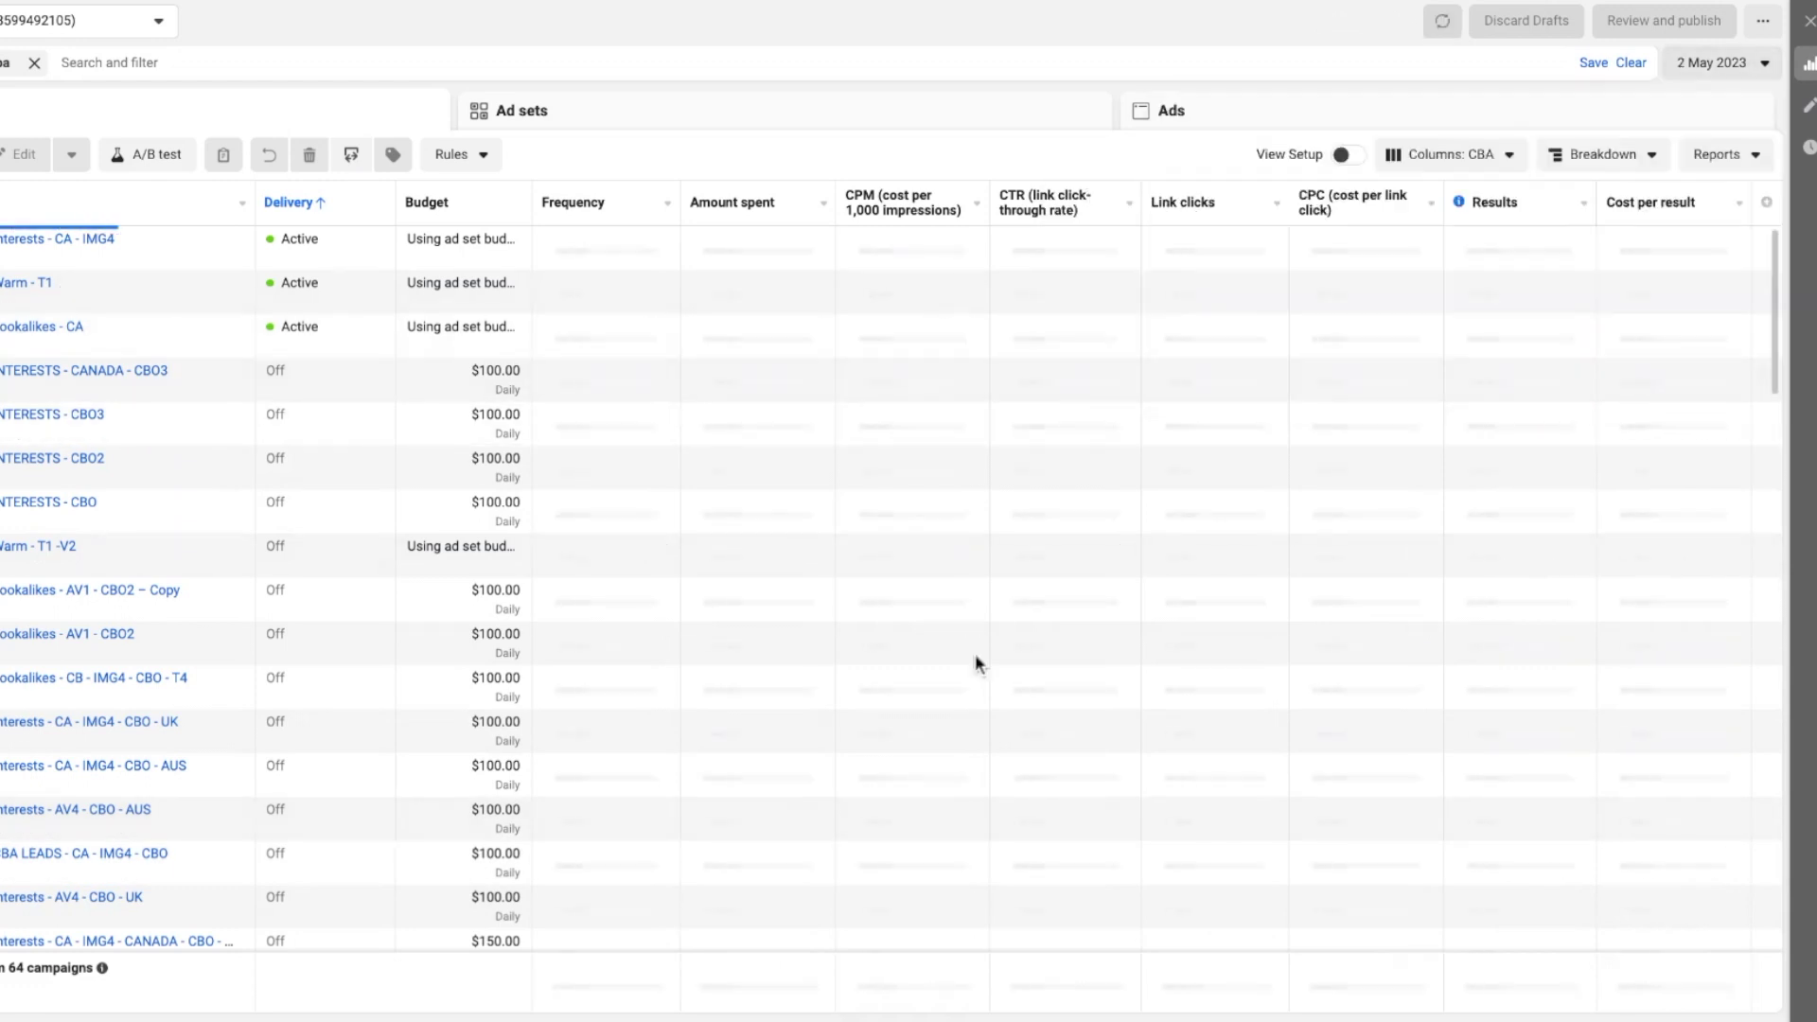
- Show the campaign results for the single days 3 May 2023 and 4 May 2023, one after the other
click(1720, 63)
click(1278, 185)
click(1596, 394)
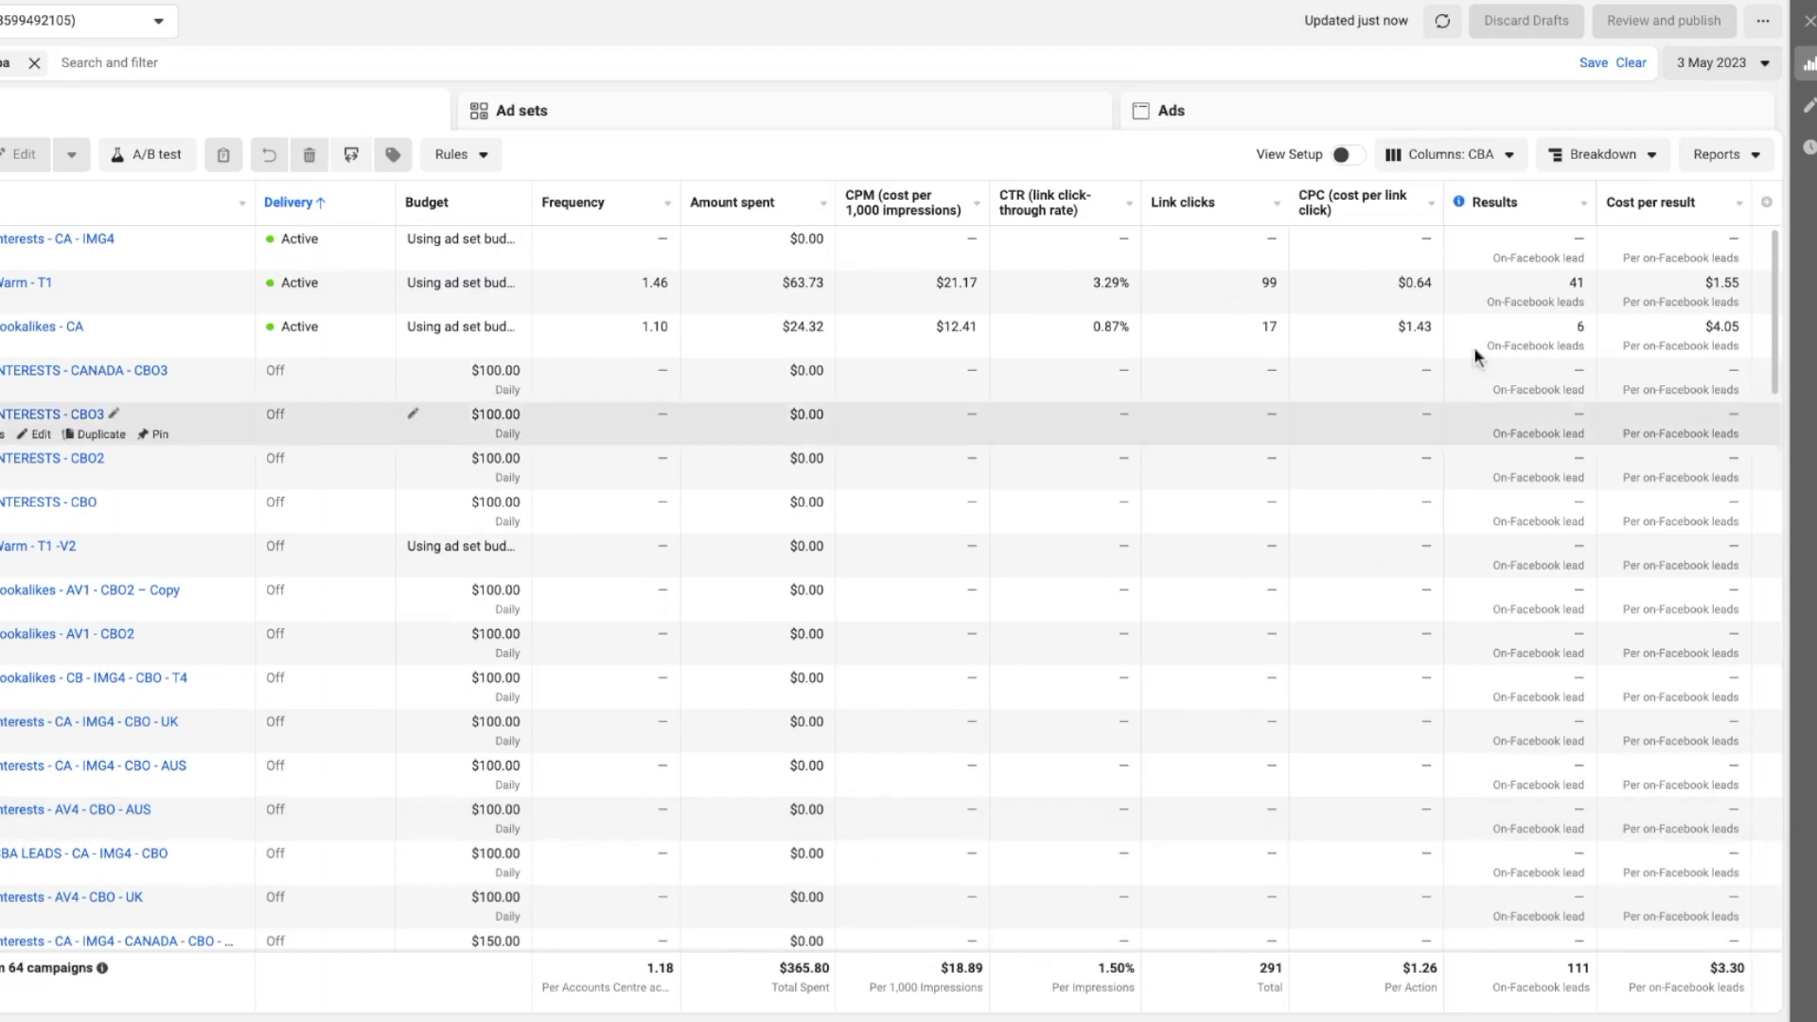
click(1720, 62)
click(1309, 186)
click(1592, 388)
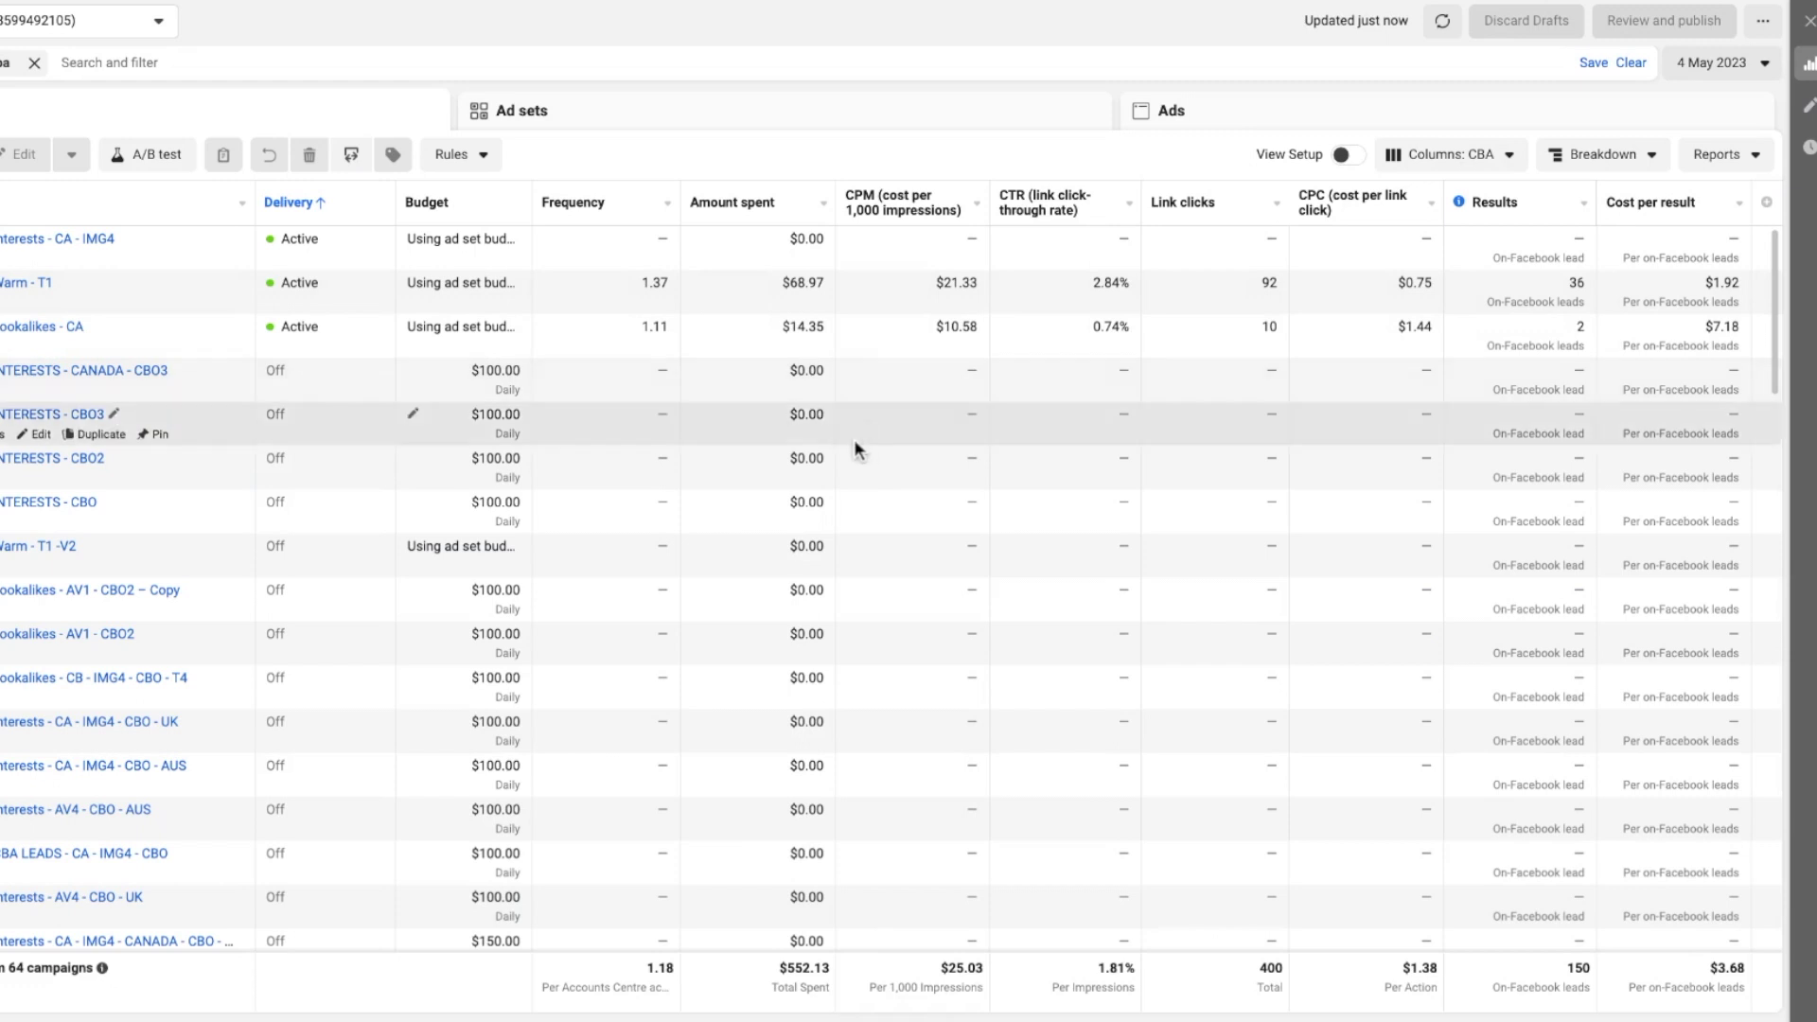
- Set the reporting date to 11 May 2023 and review that day's campaign results
click(1714, 62)
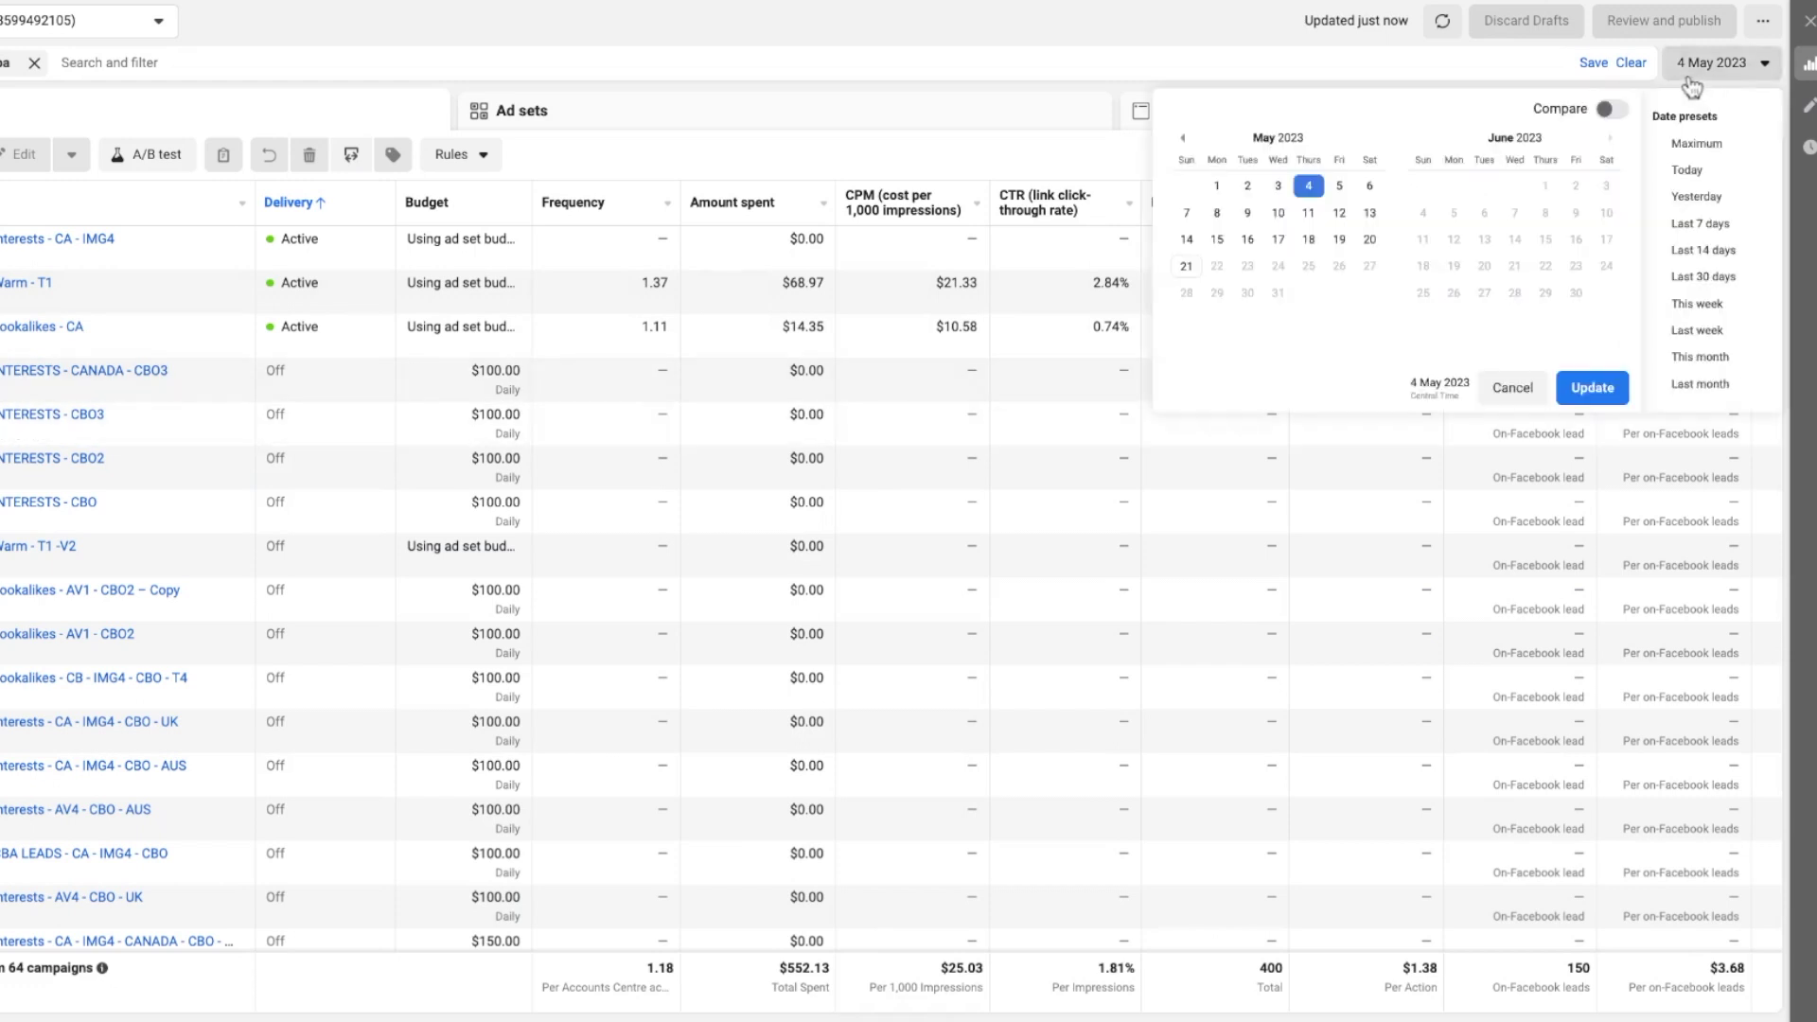
click(1308, 212)
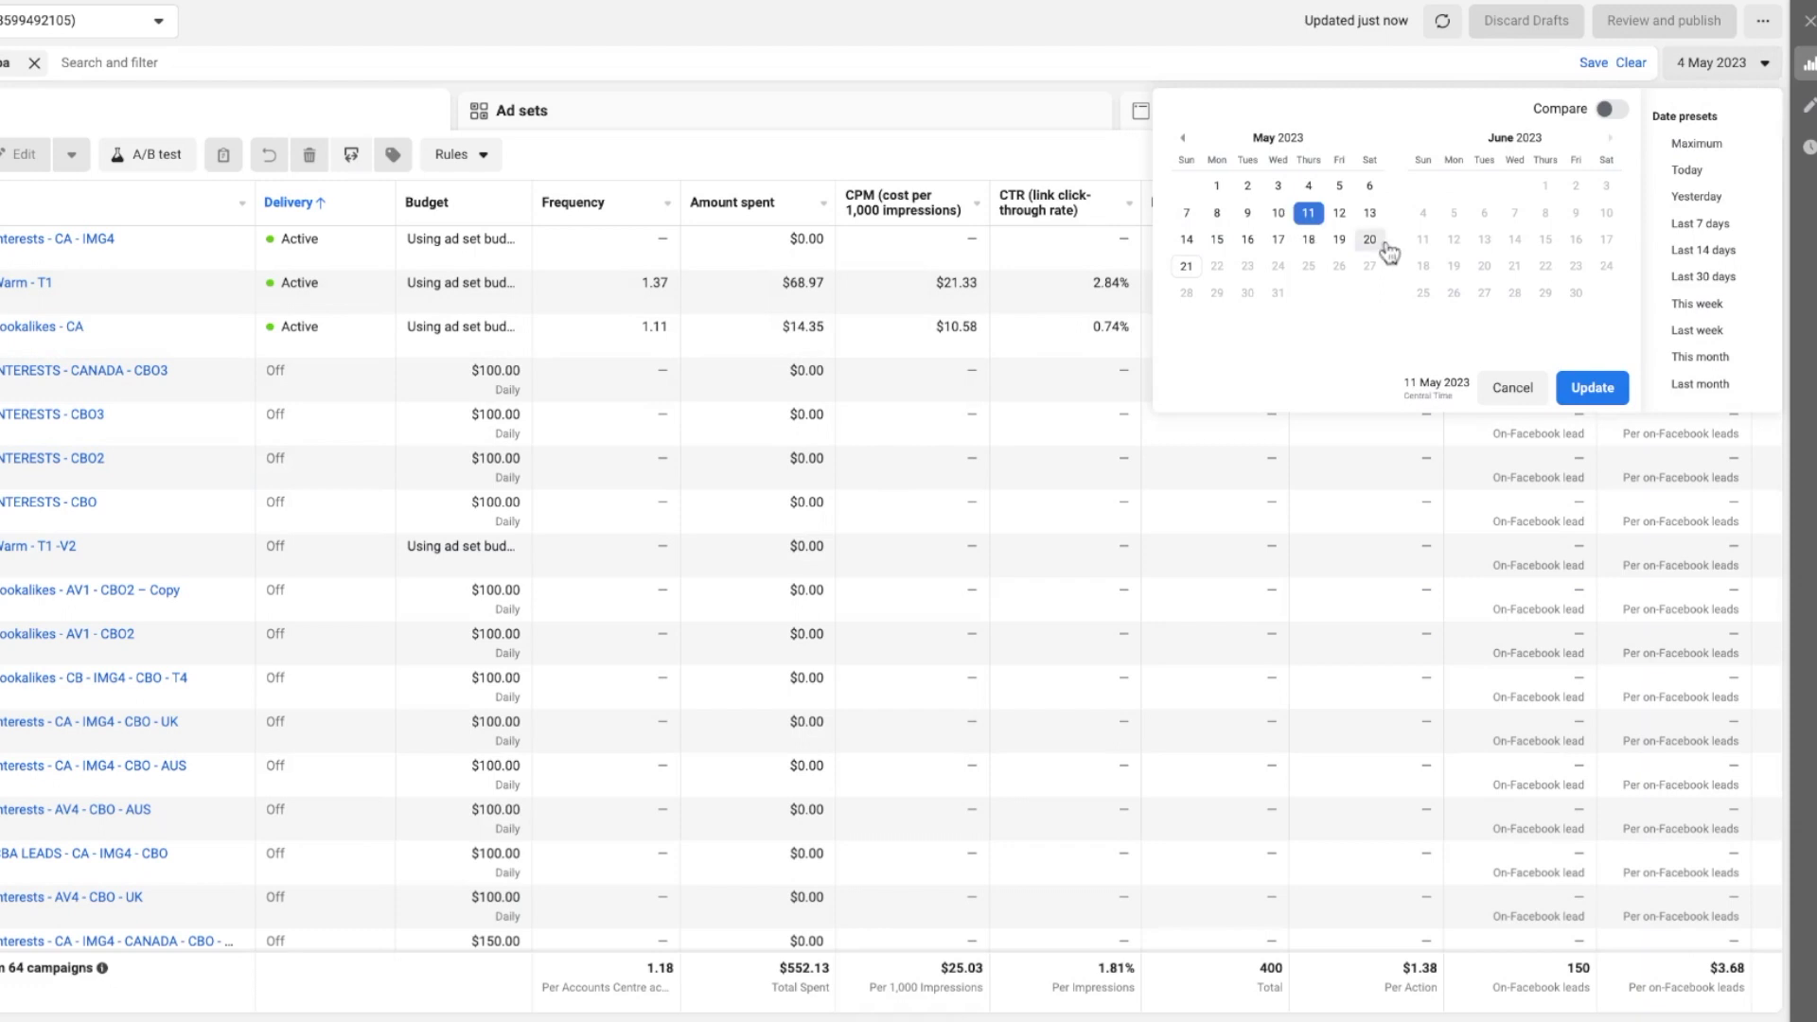
click(1593, 388)
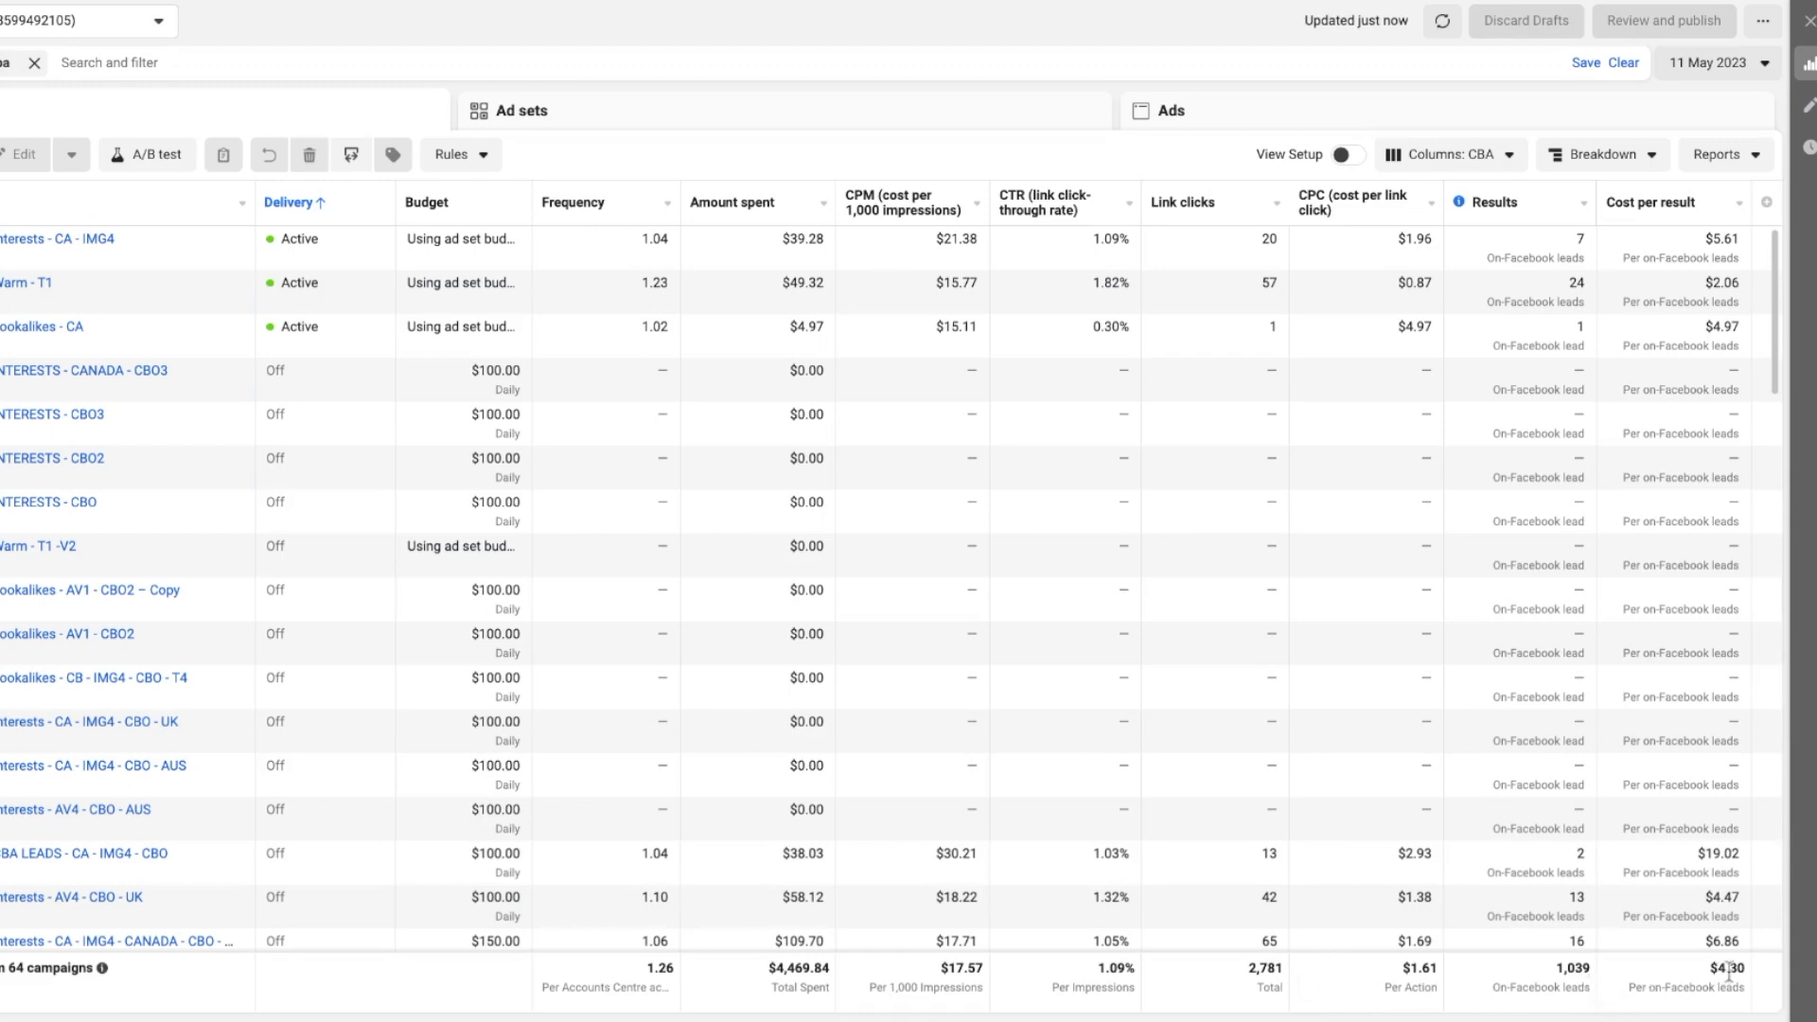
scroll(1700, 473, down, 1)
scroll(1699, 388, up, 1)
- Set the reporting date range to 1 May 2023–14 May 2023 for the campaigns
click(1720, 84)
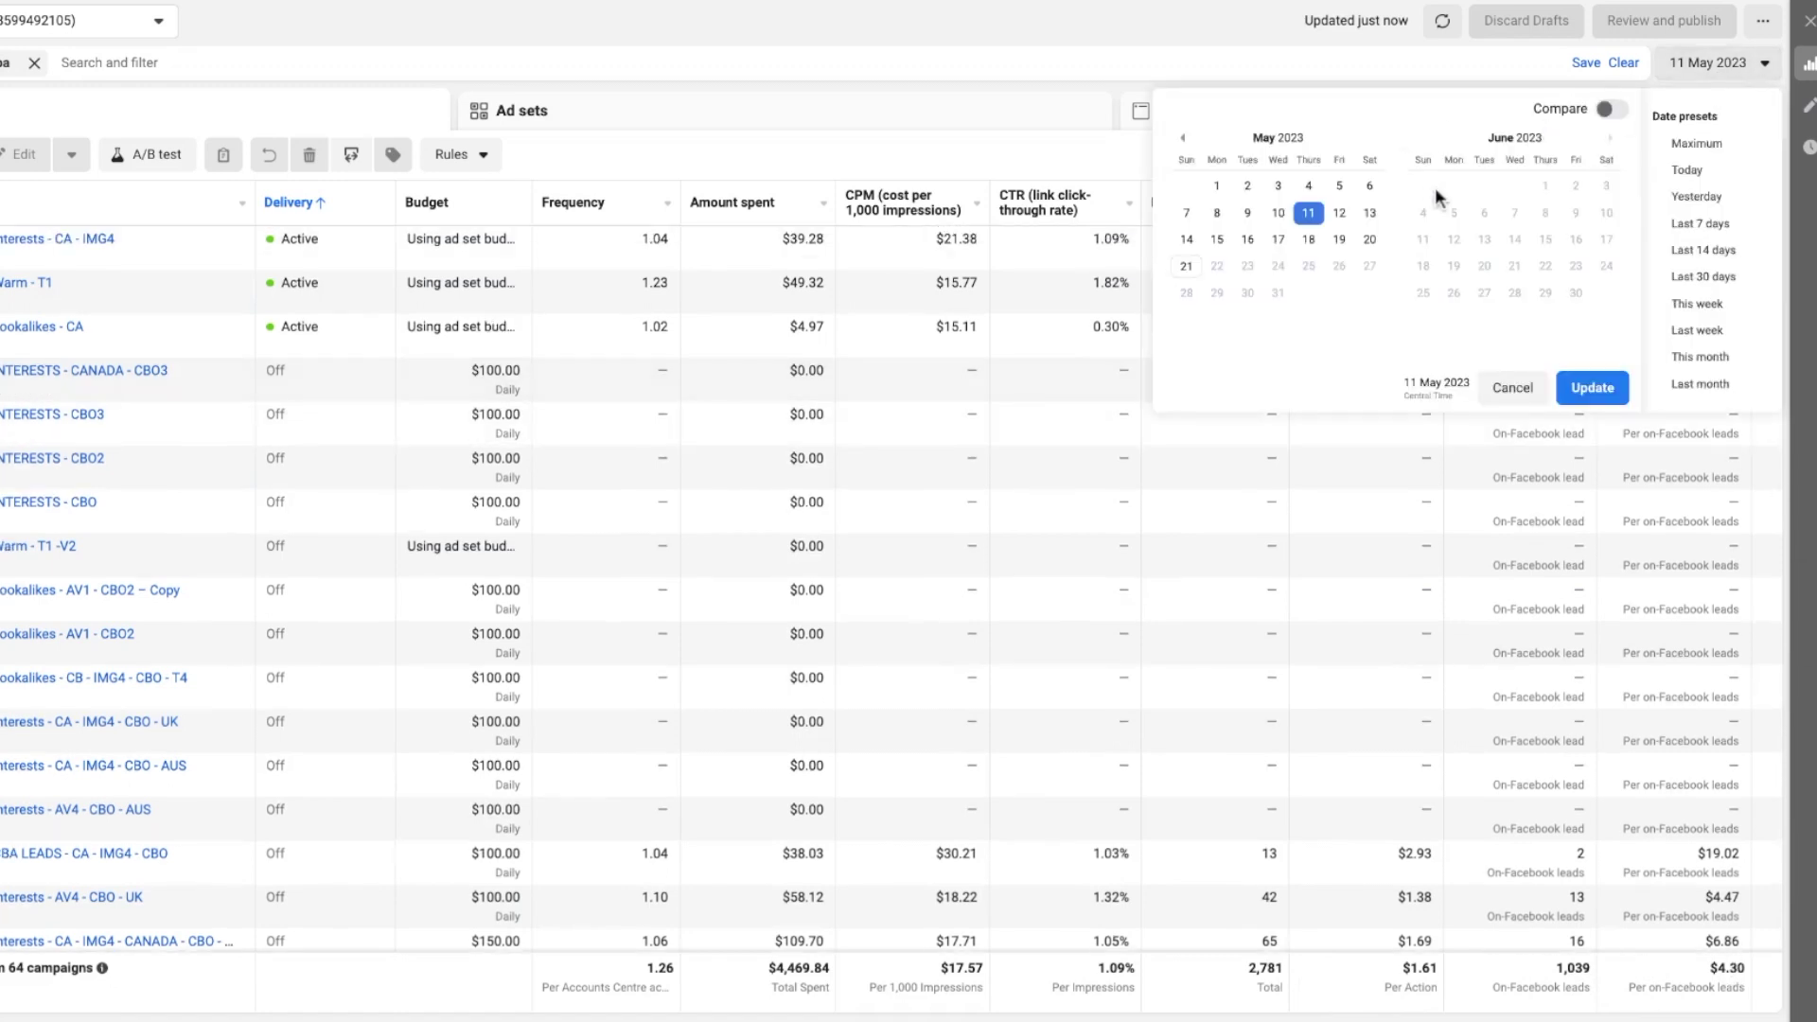
click(1217, 185)
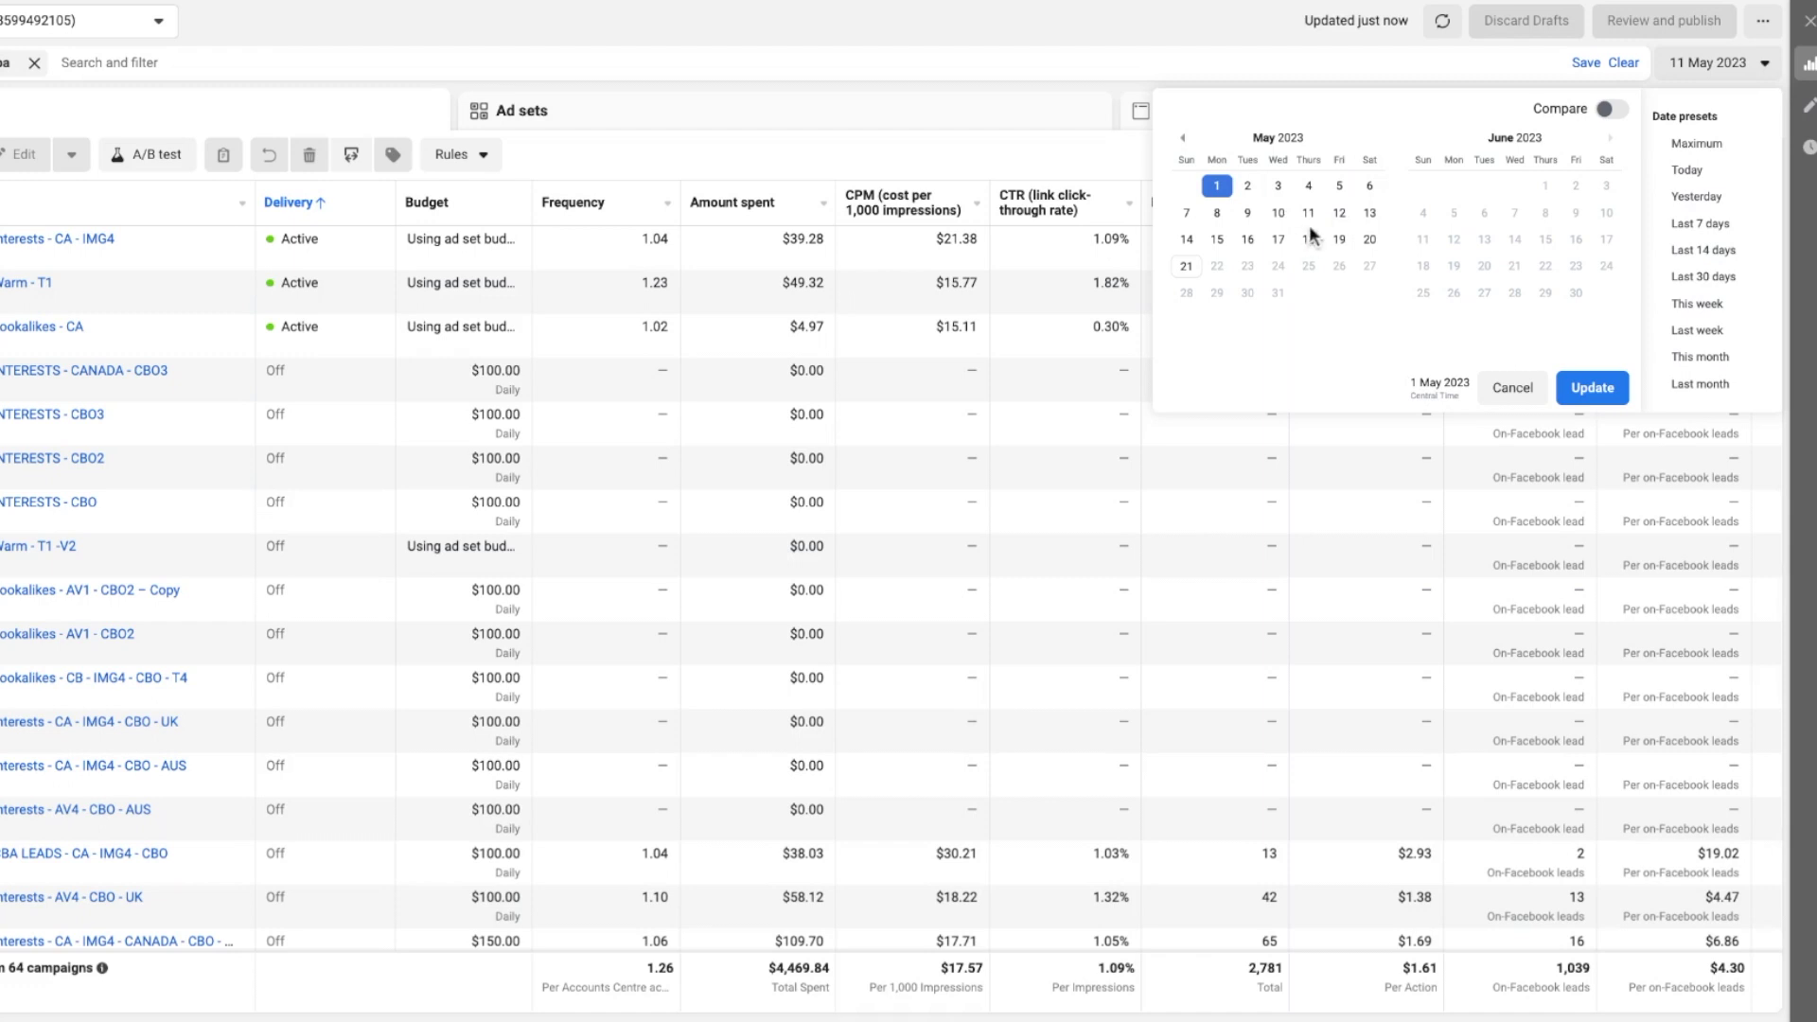
click(1188, 241)
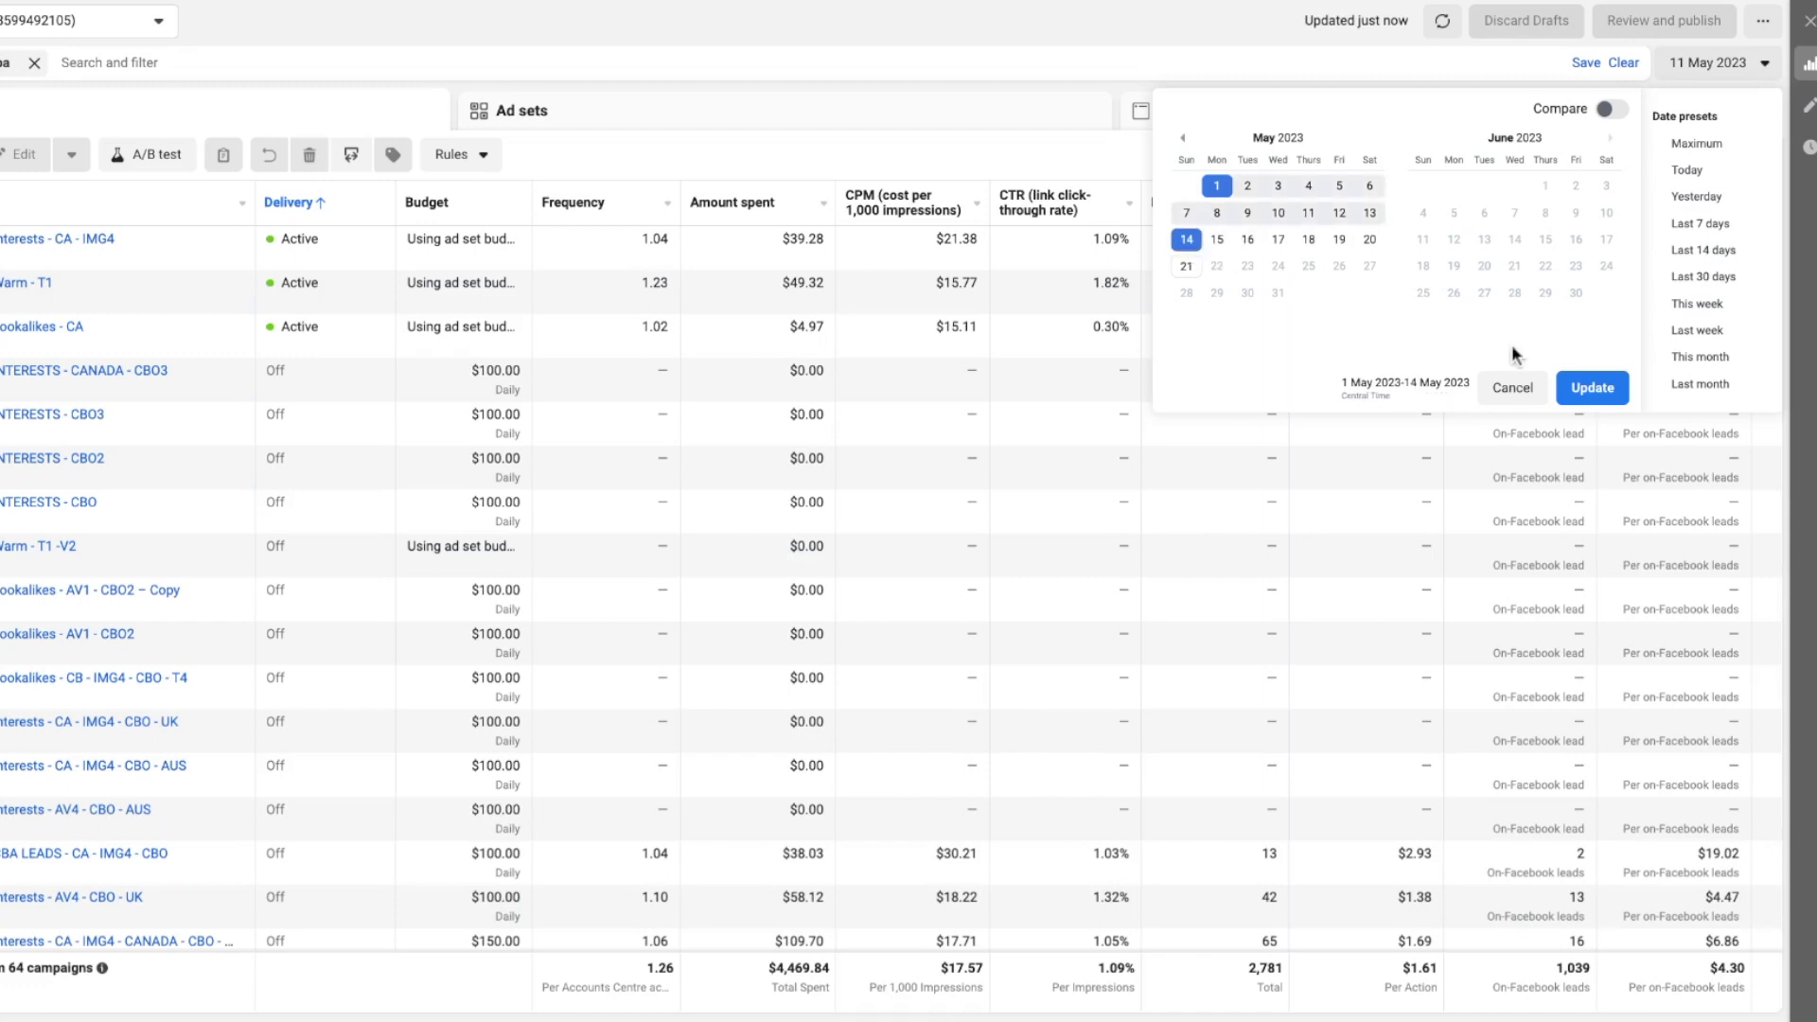
click(1582, 384)
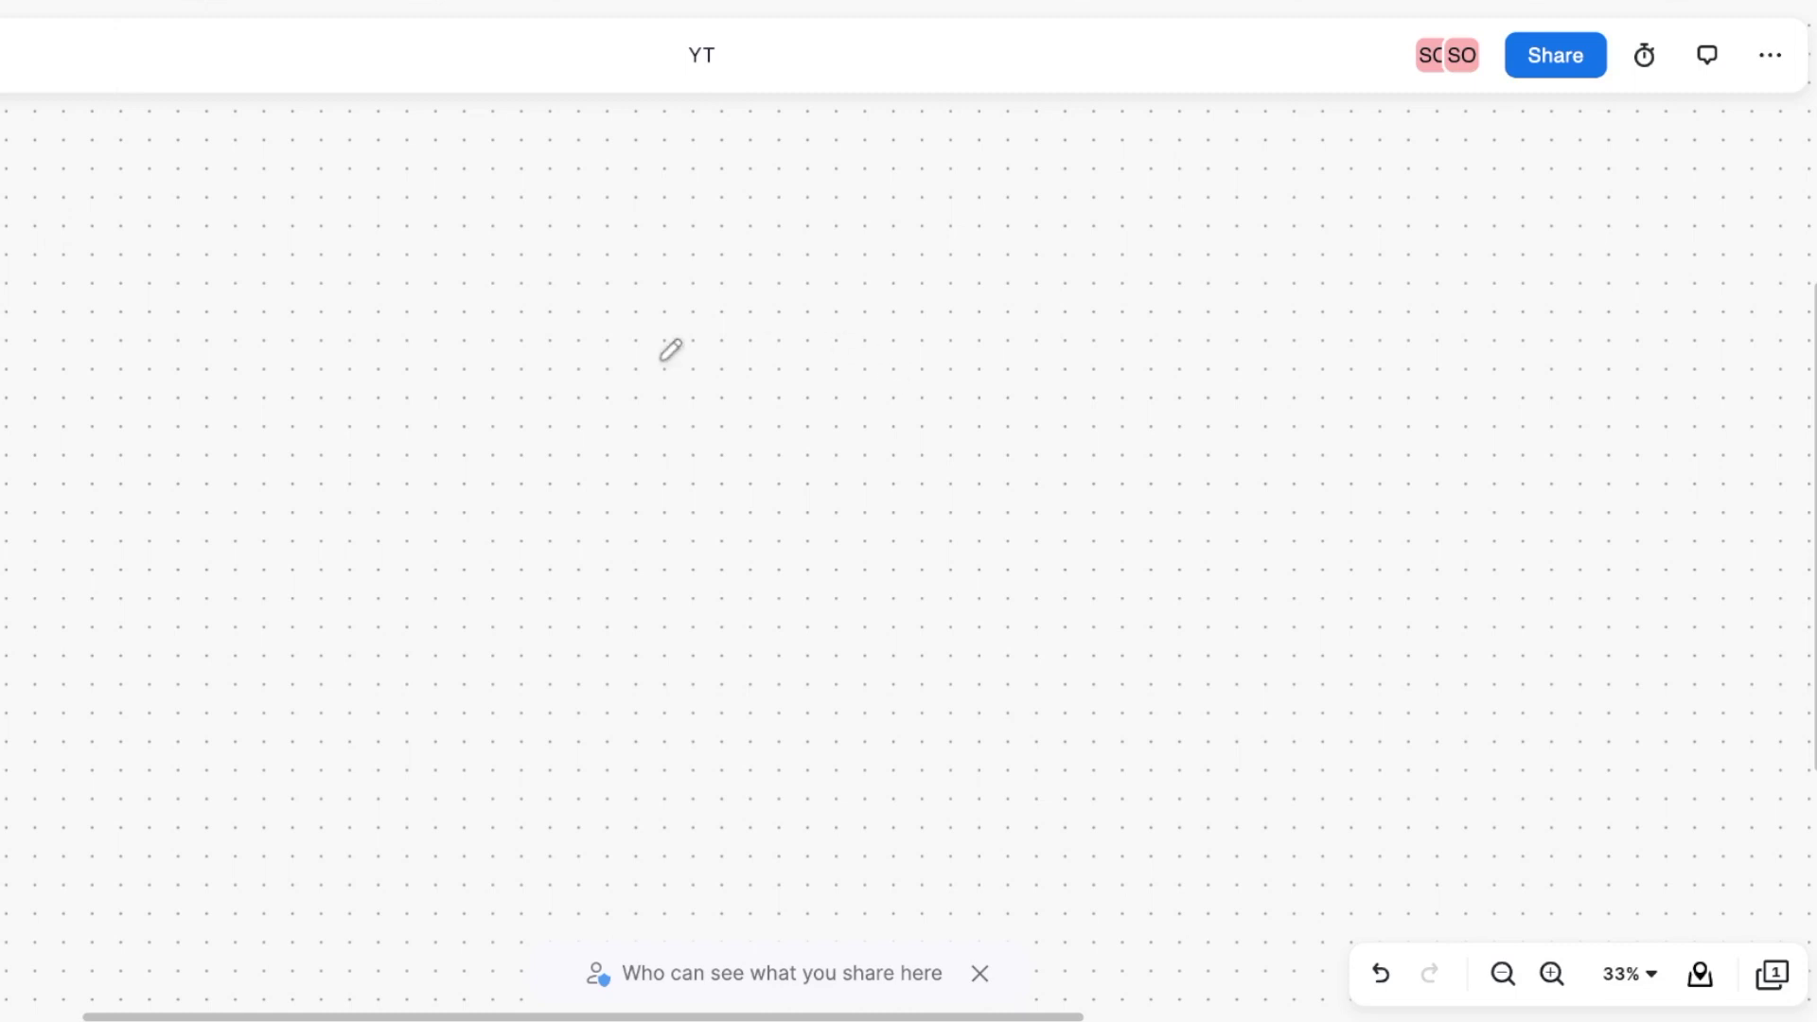
- Switch to the YT whiteboard, handwrite "audience identification" across the top of the canvas and underline "audience"
mouse_move(275, 240)
mouse_down()
mouse_move(388, 249)
mouse_move(487, 295)
mouse_move(498, 275)
mouse_move(611, 246)
mouse_move(677, 282)
mouse_up()
mouse_move(830, 274)
mouse_down()
mouse_move(830, 248)
mouse_move(1088, 241)
mouse_move(1140, 213)
mouse_move(1200, 235)
mouse_move(1383, 214)
mouse_move(1550, 265)
mouse_up()
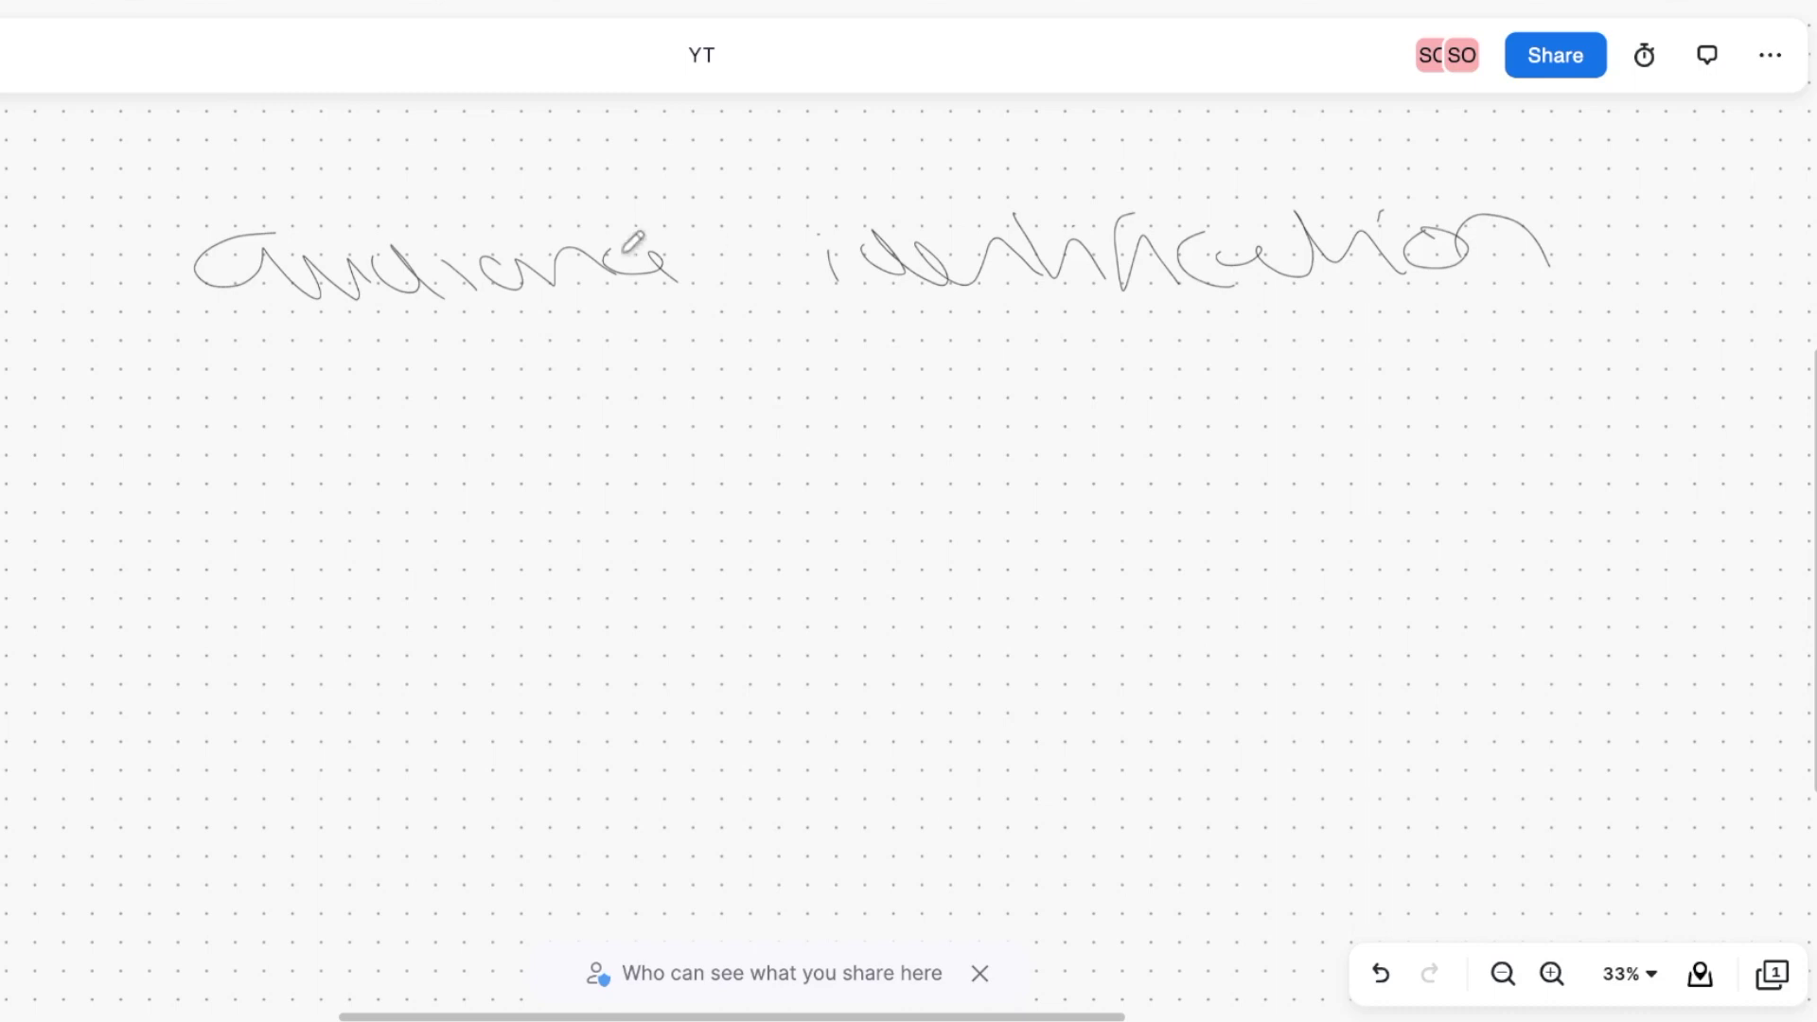
drag(275, 372, 183, 361)
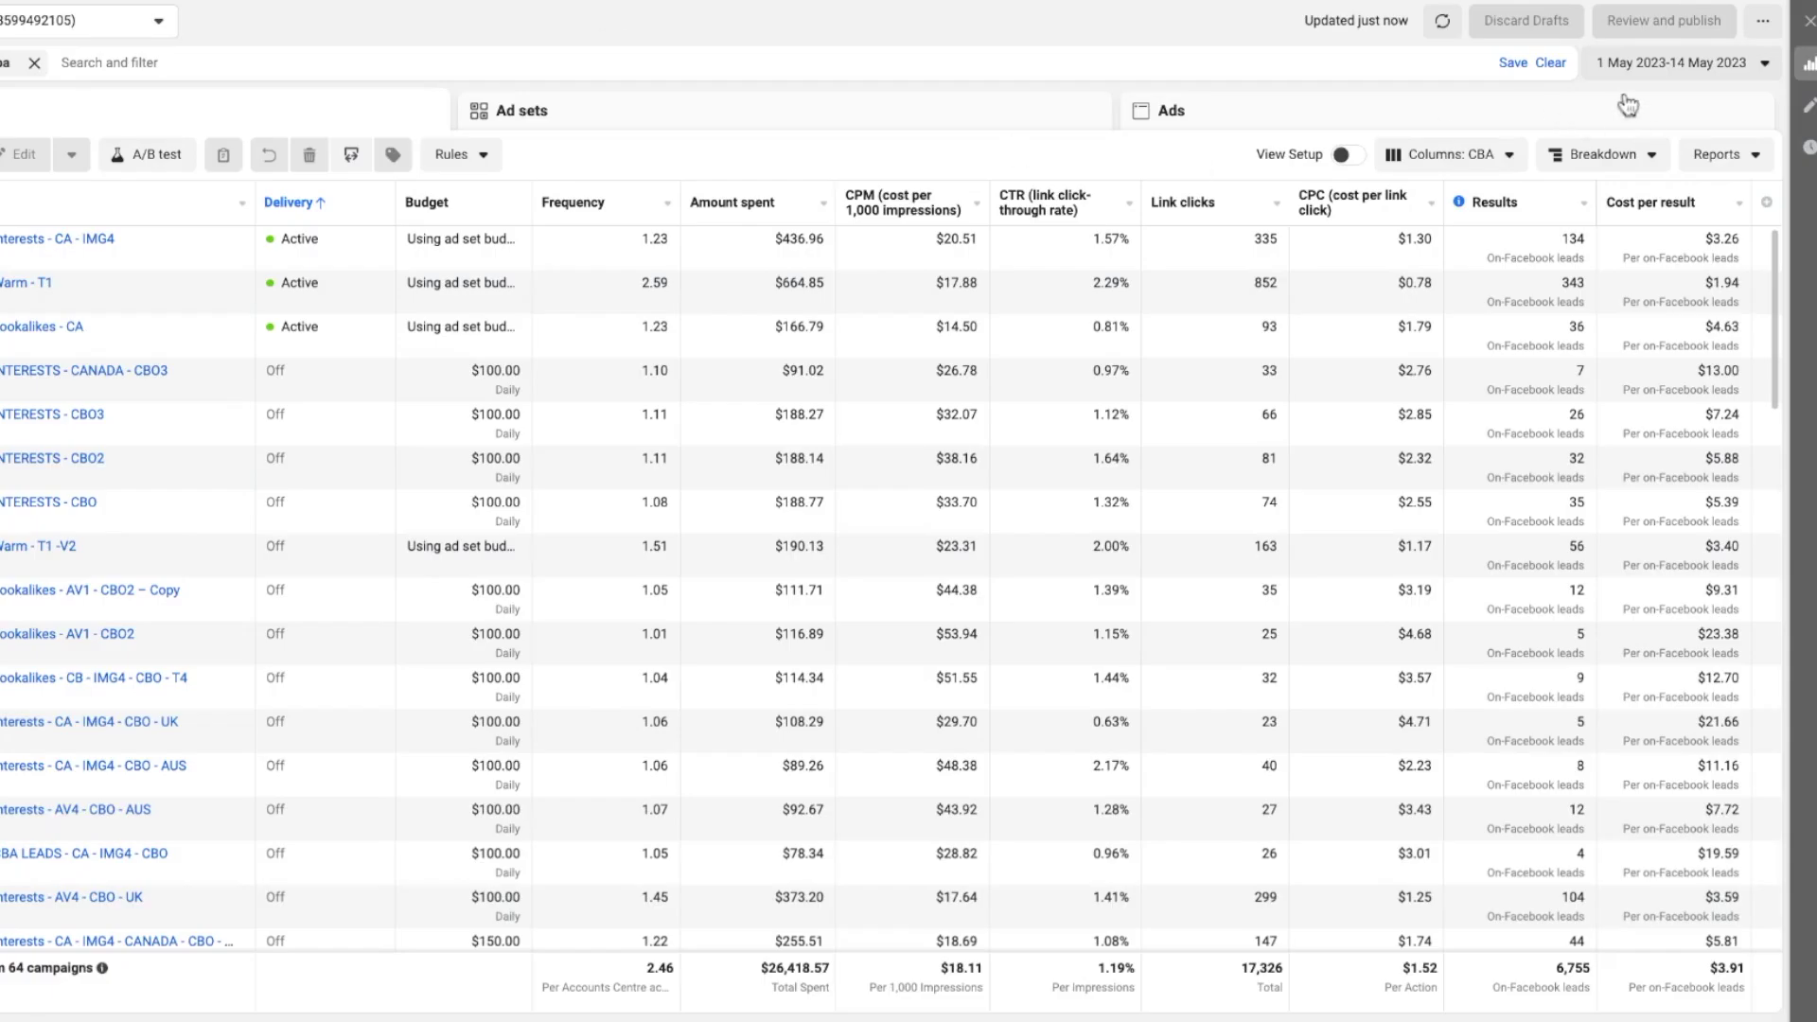
- Switch back to Ads Manager, set the date range to 1 May 2023–3 May 2023 and sort the campaigns by highest amount spent
click(1671, 63)
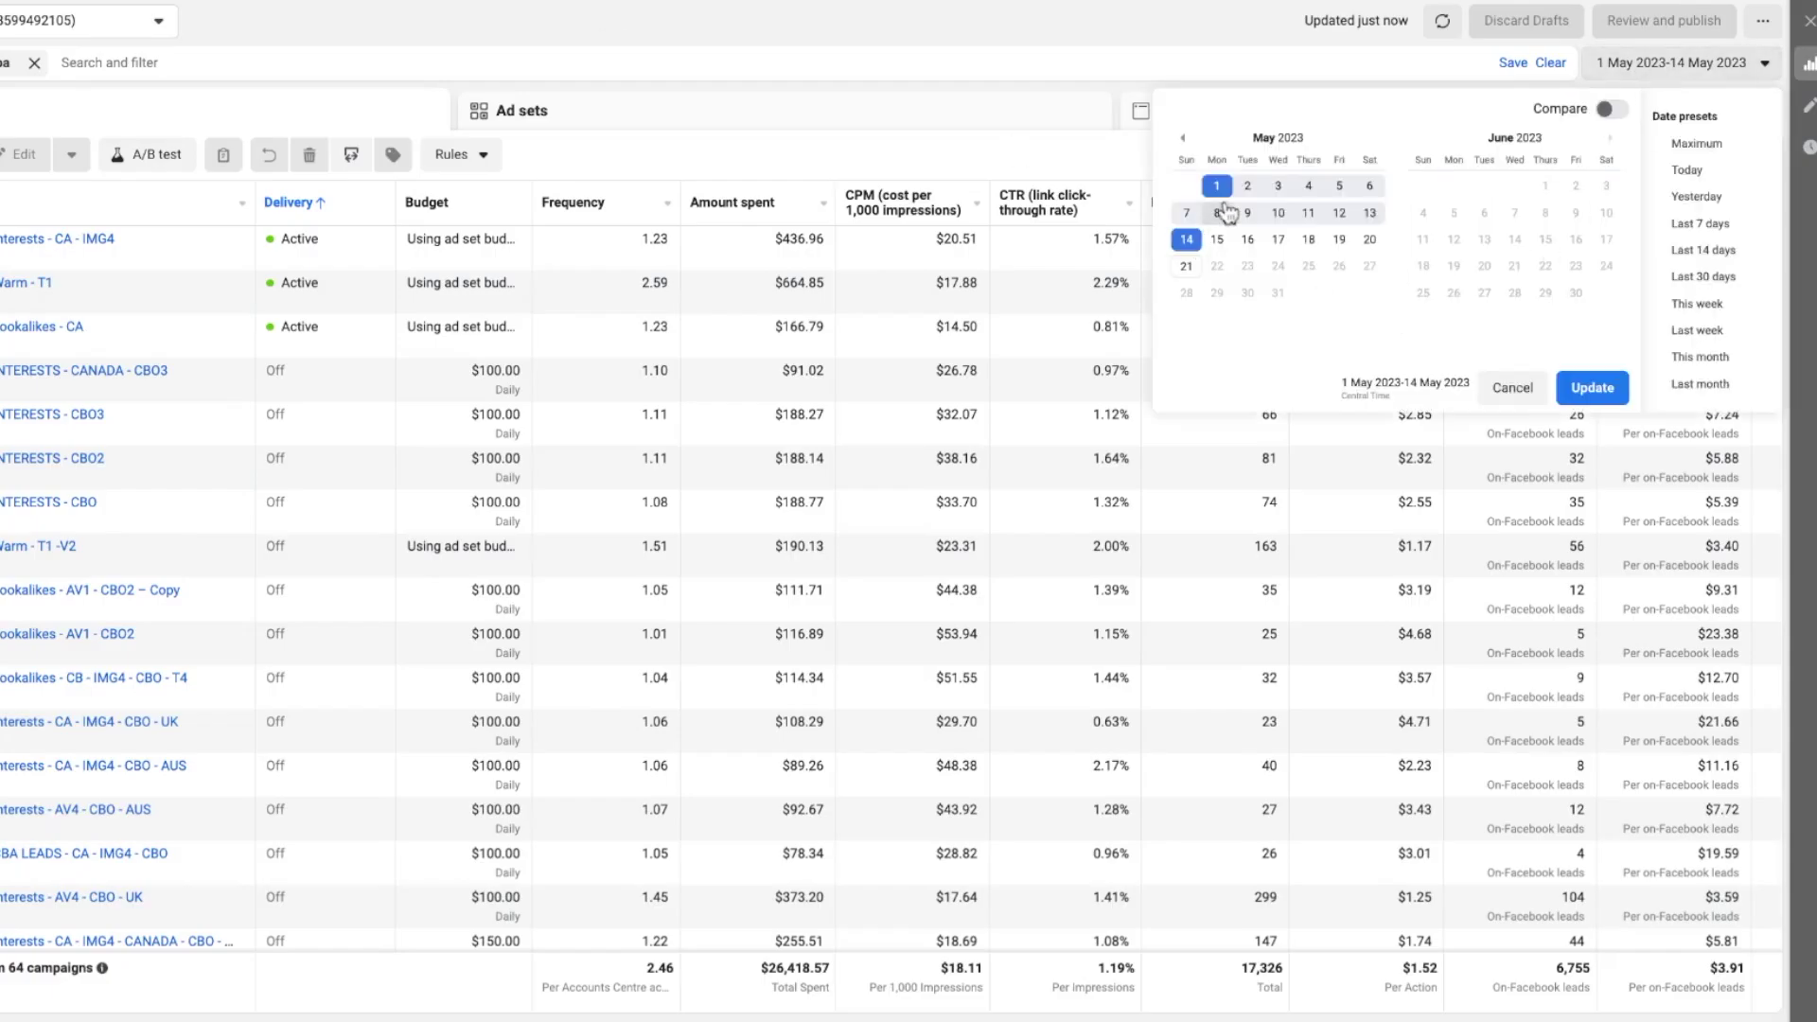
click(1217, 186)
click(1277, 186)
click(1592, 387)
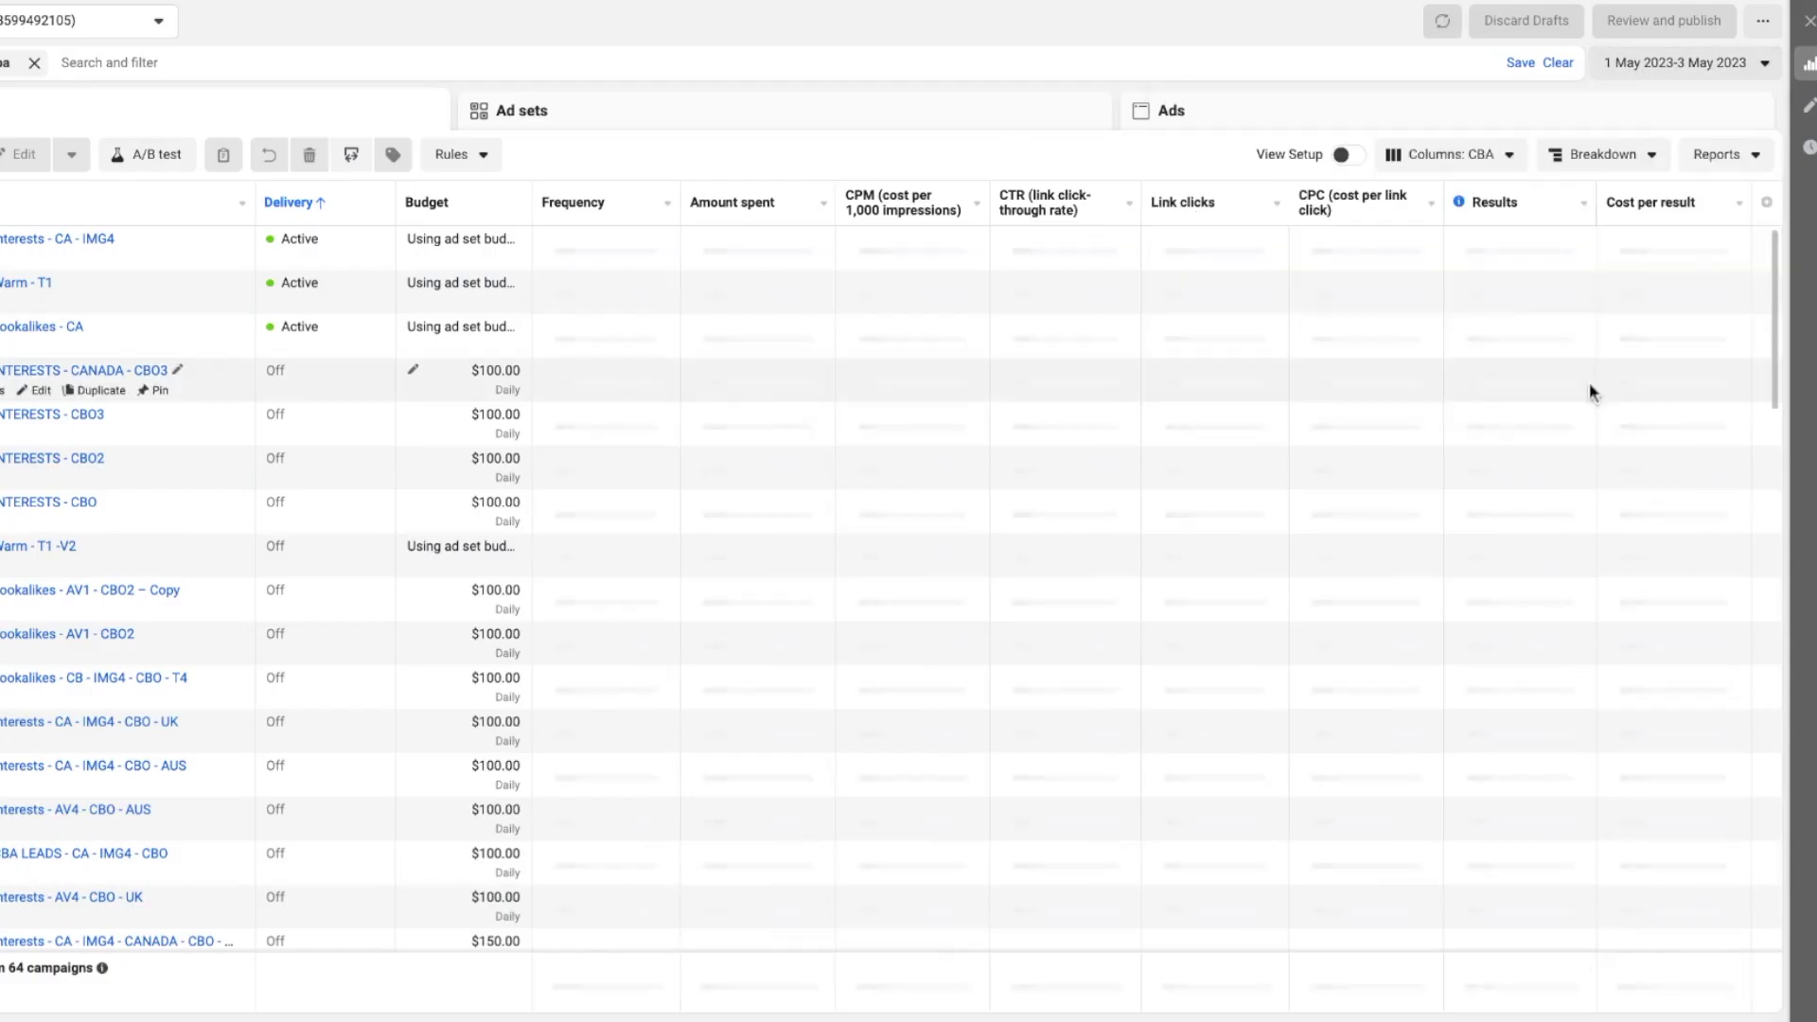
click(750, 206)
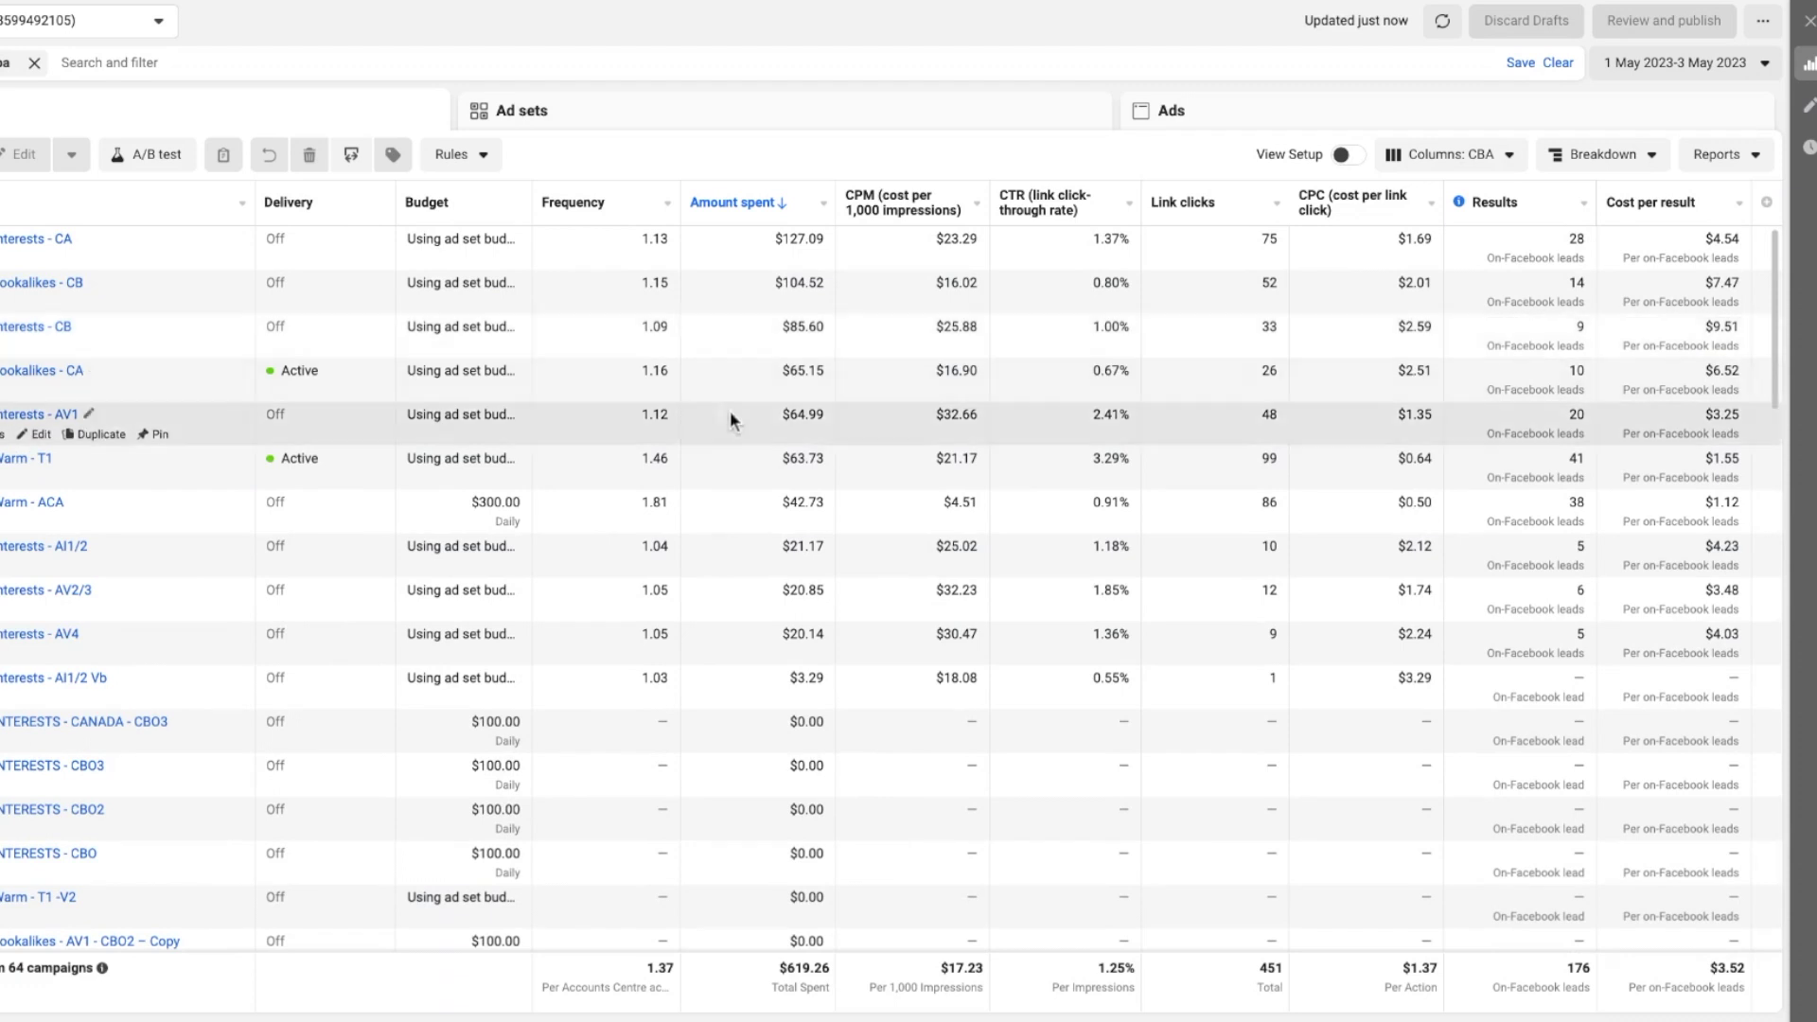
- Open the ad sets of the Interests - AV1 campaign
click(43, 414)
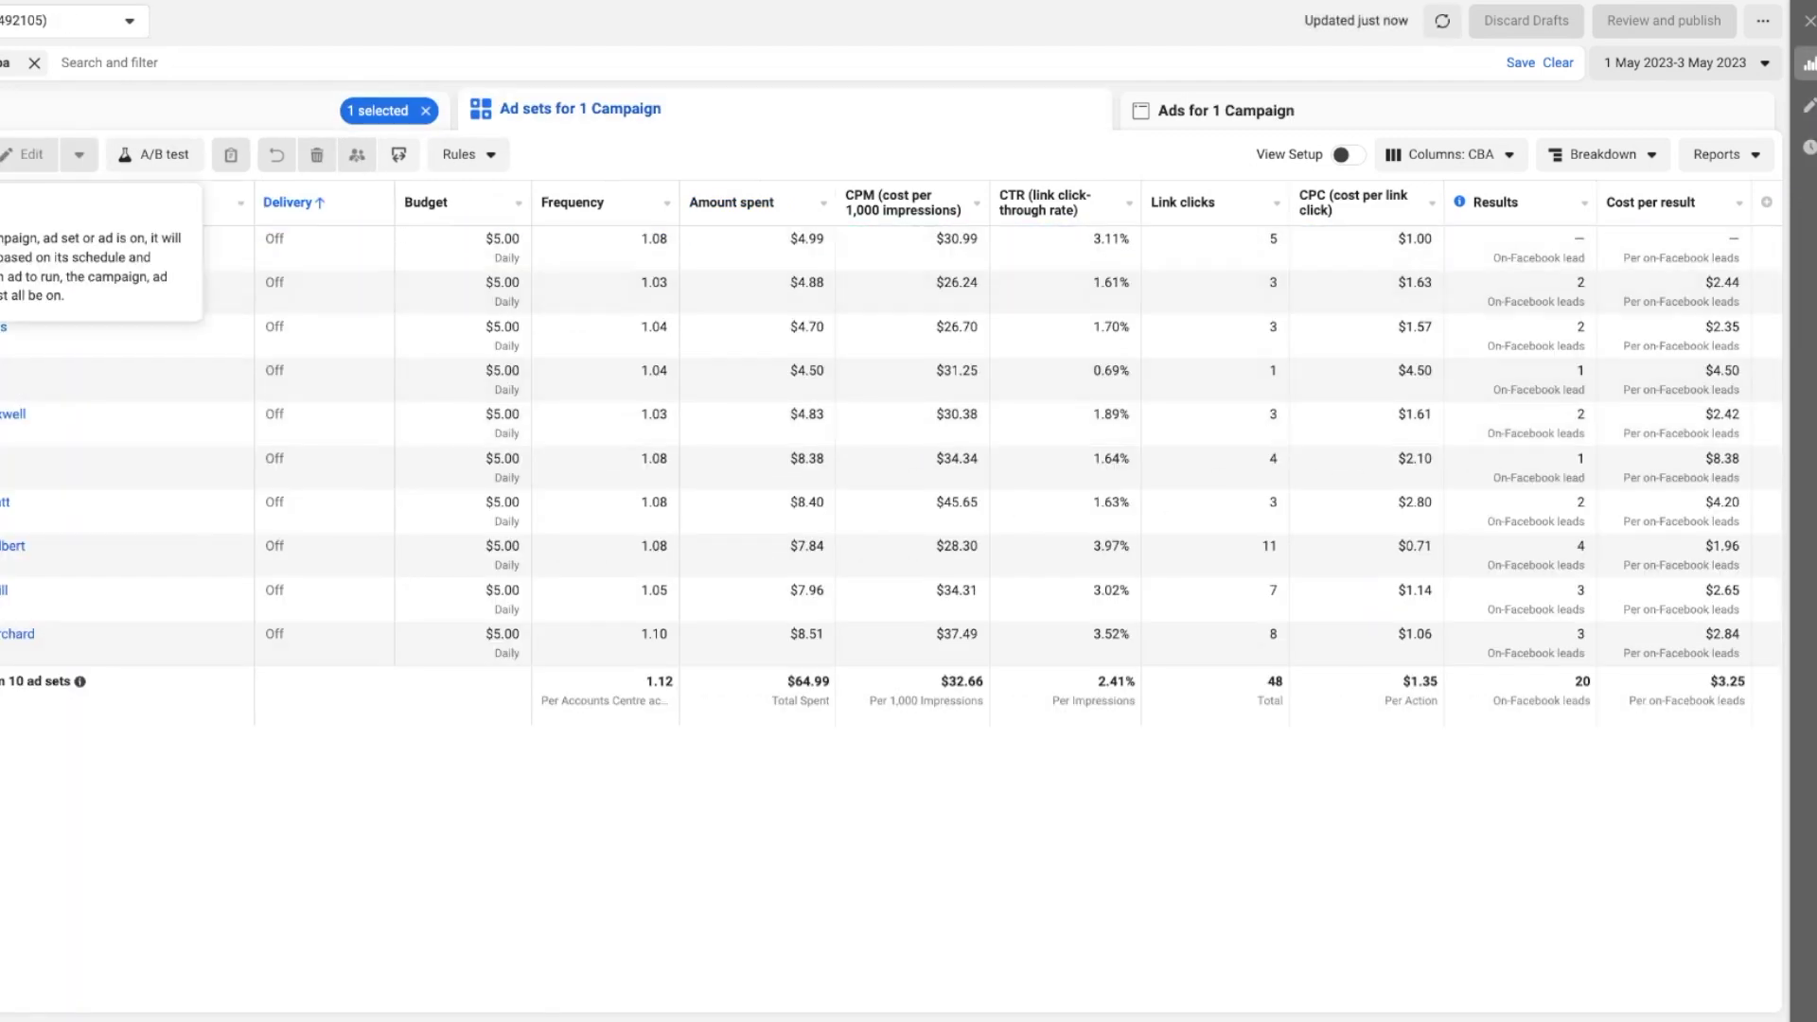
click(3, 201)
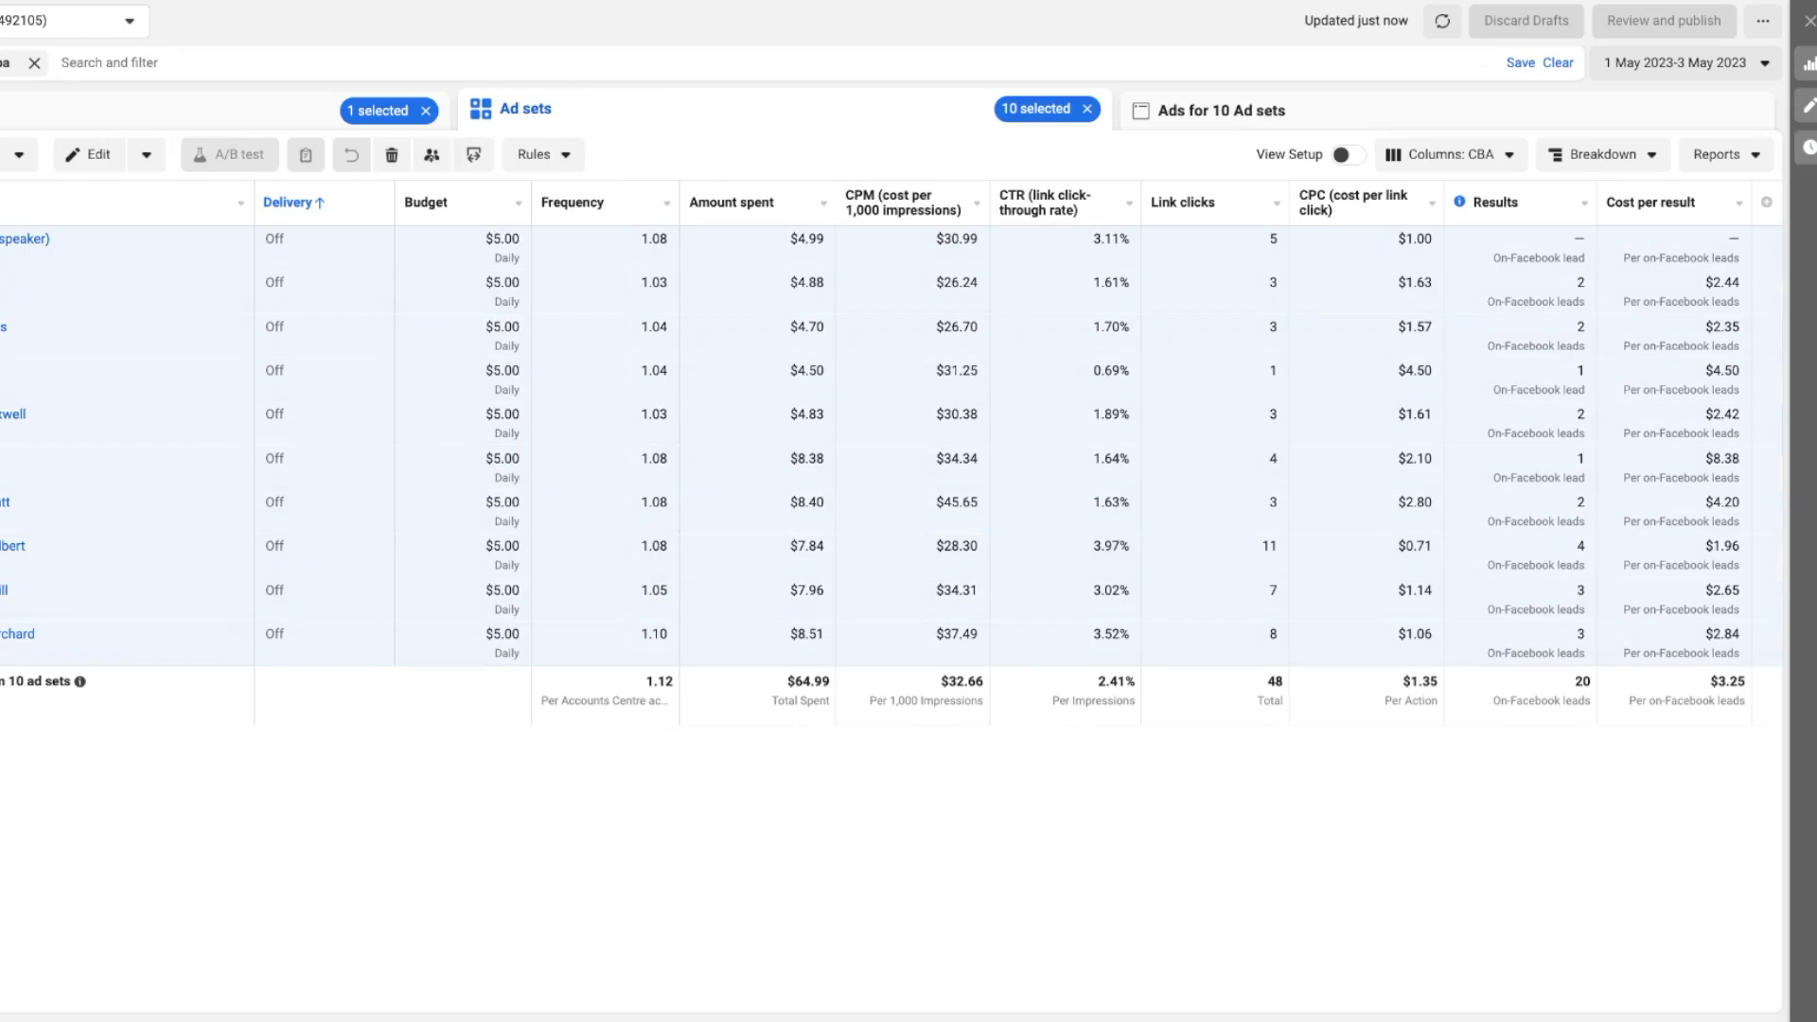
click(3, 202)
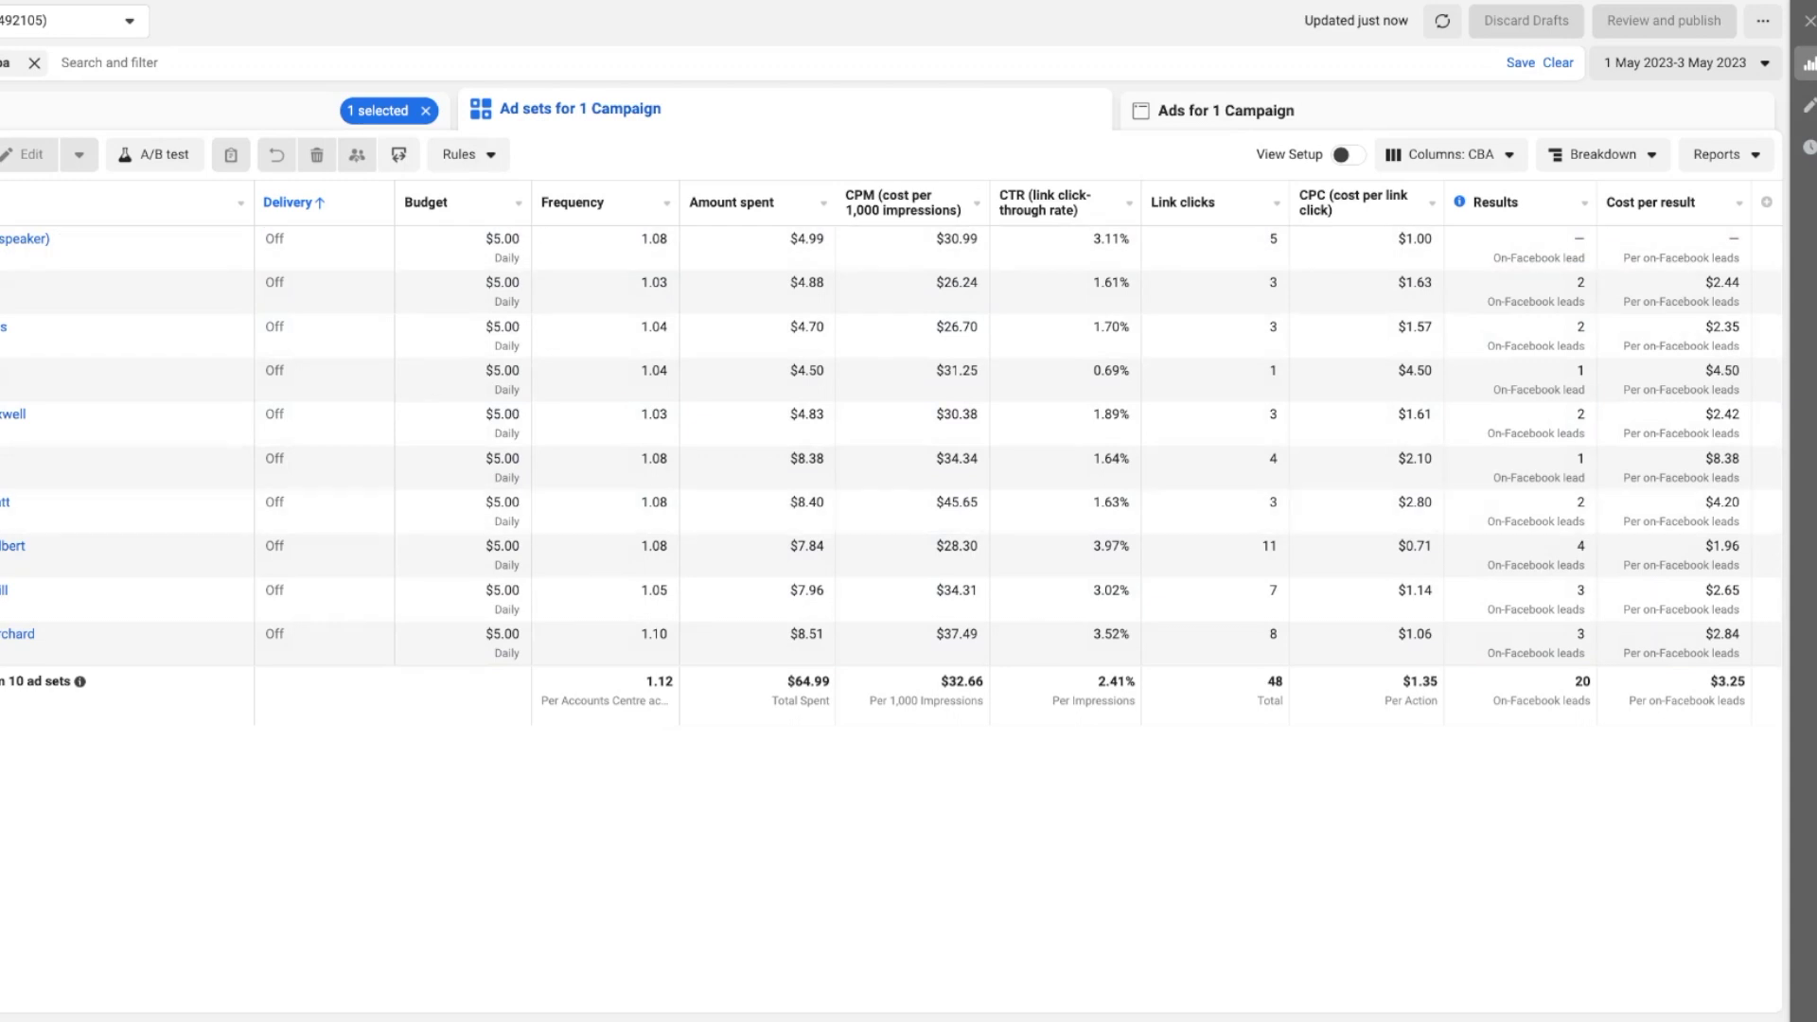
- Sort the ad sets by highest cost per result and select the six with a cost per result from $2.84 down to $1.96
click(1651, 201)
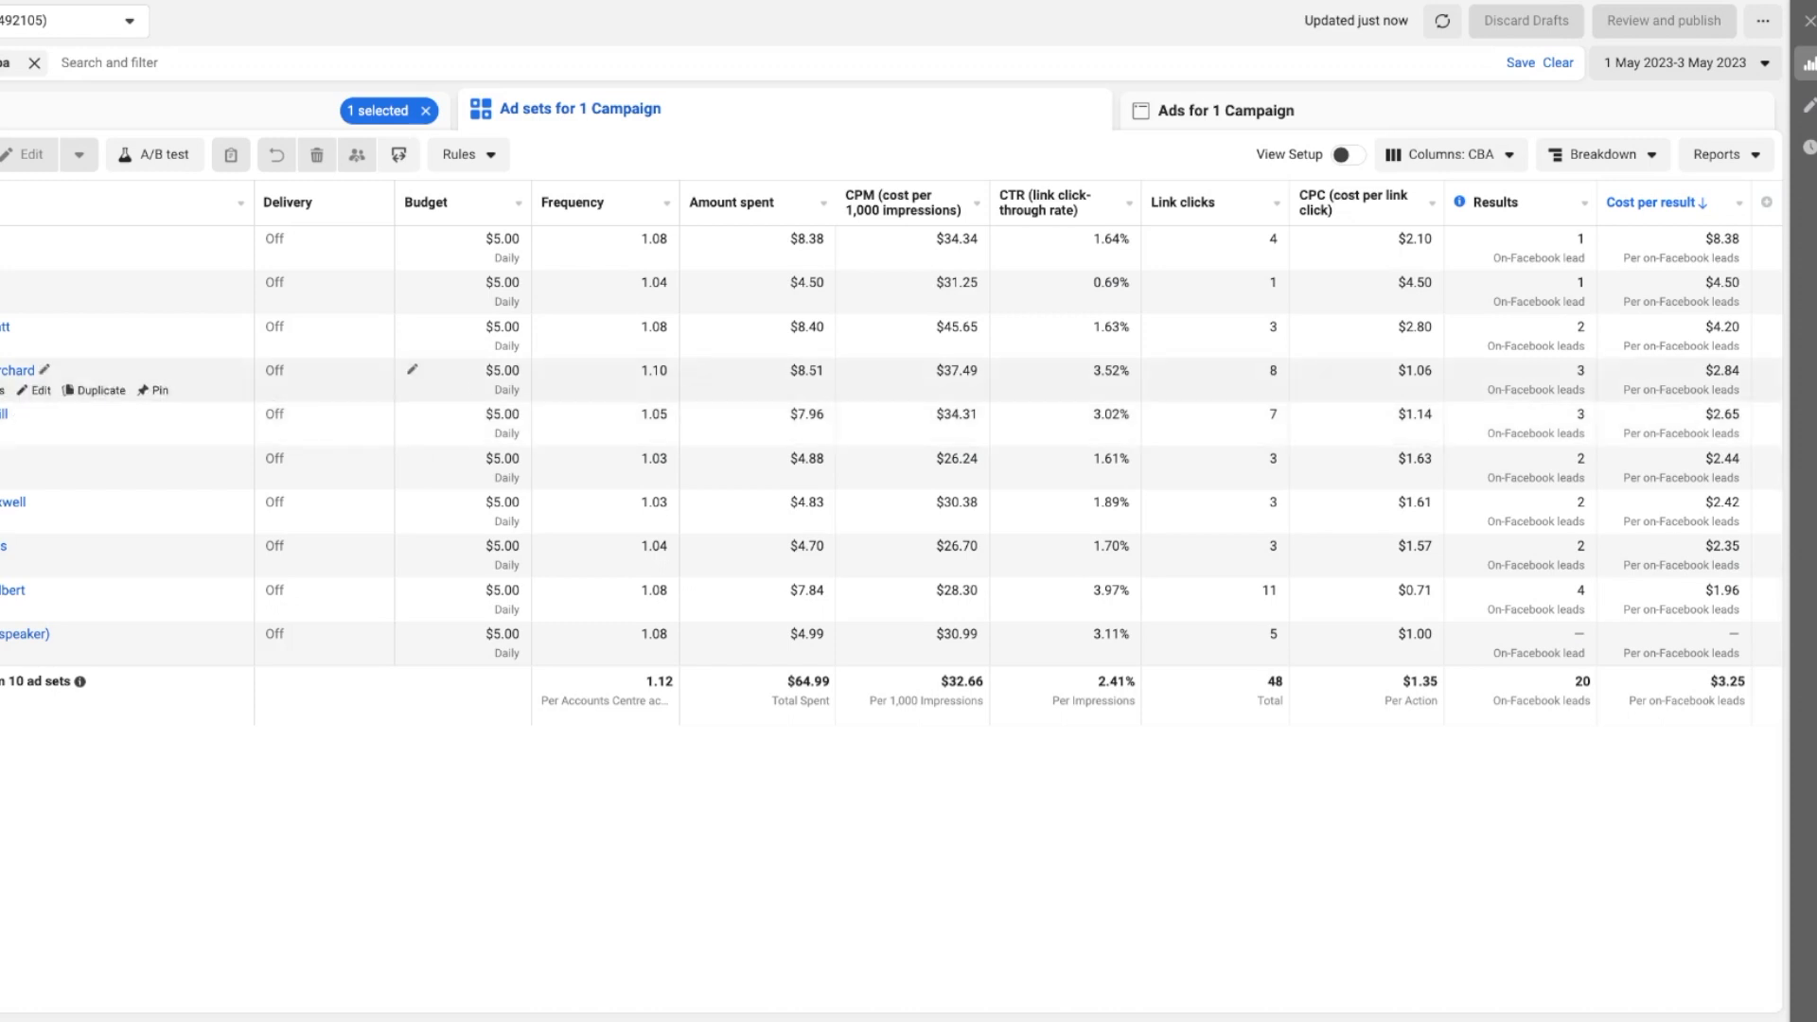
click(5, 370)
shift+click(5, 458)
click(5, 501)
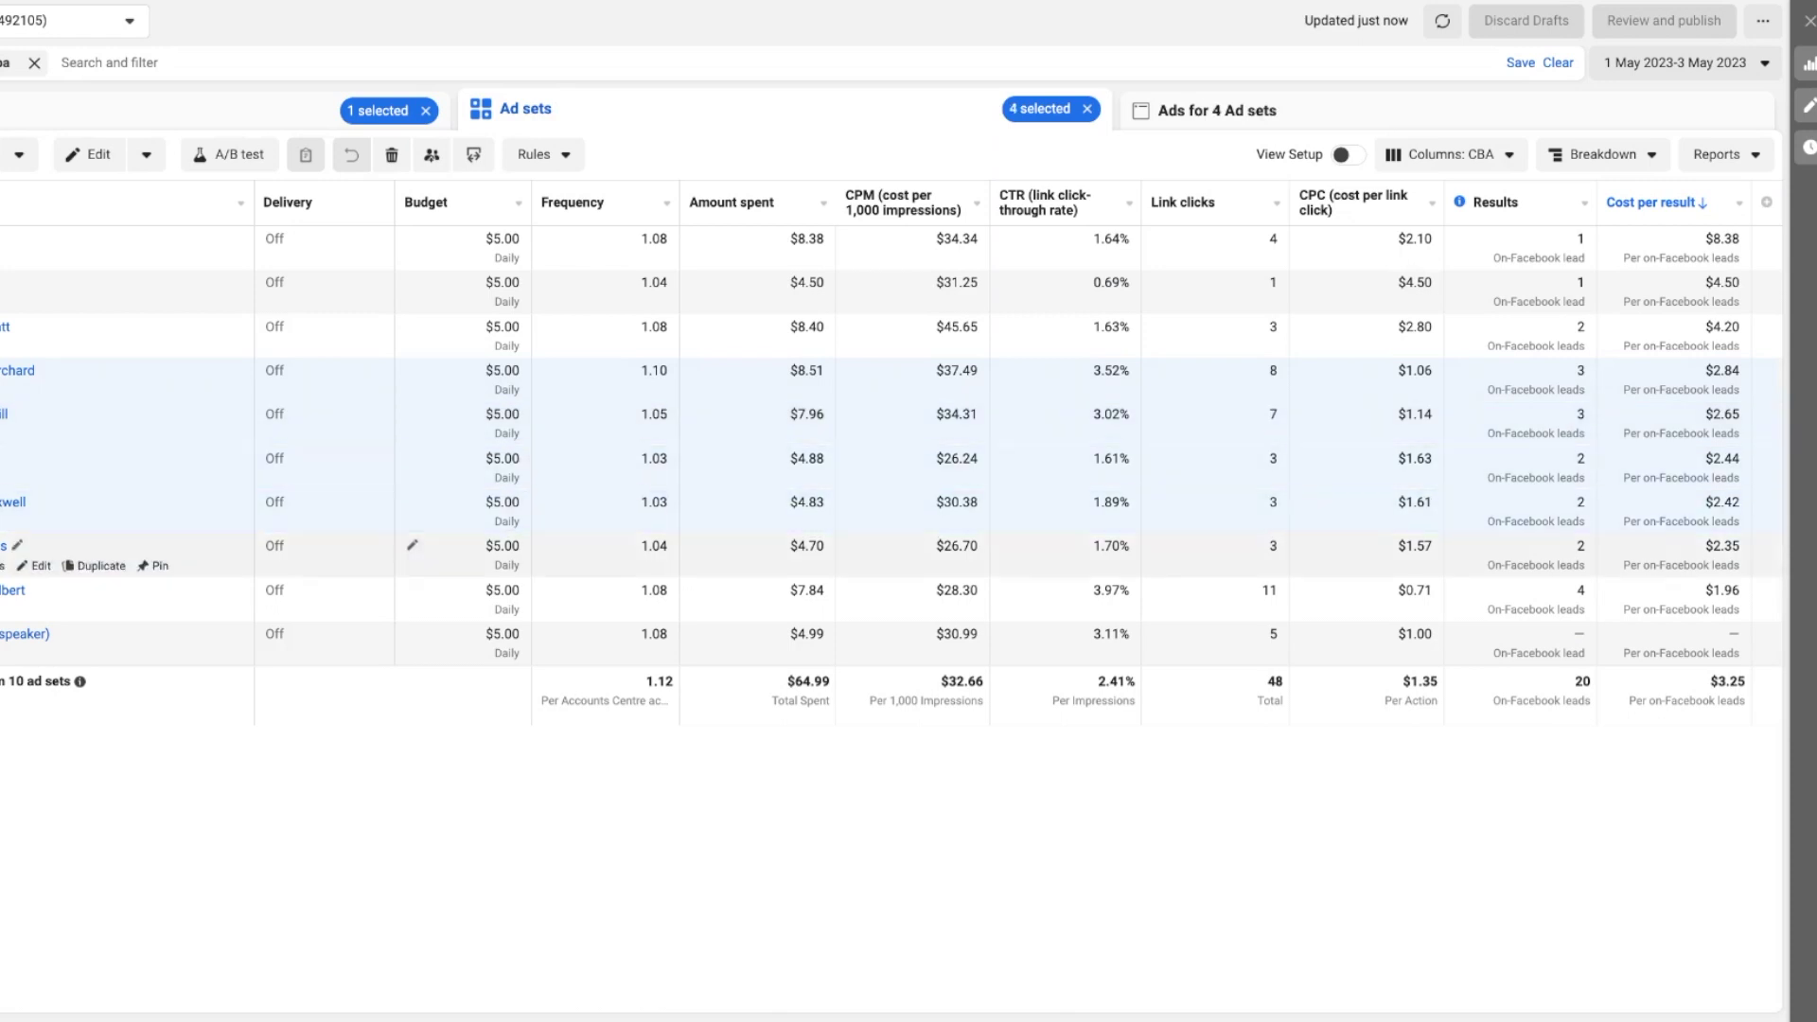
click(5, 545)
click(4, 590)
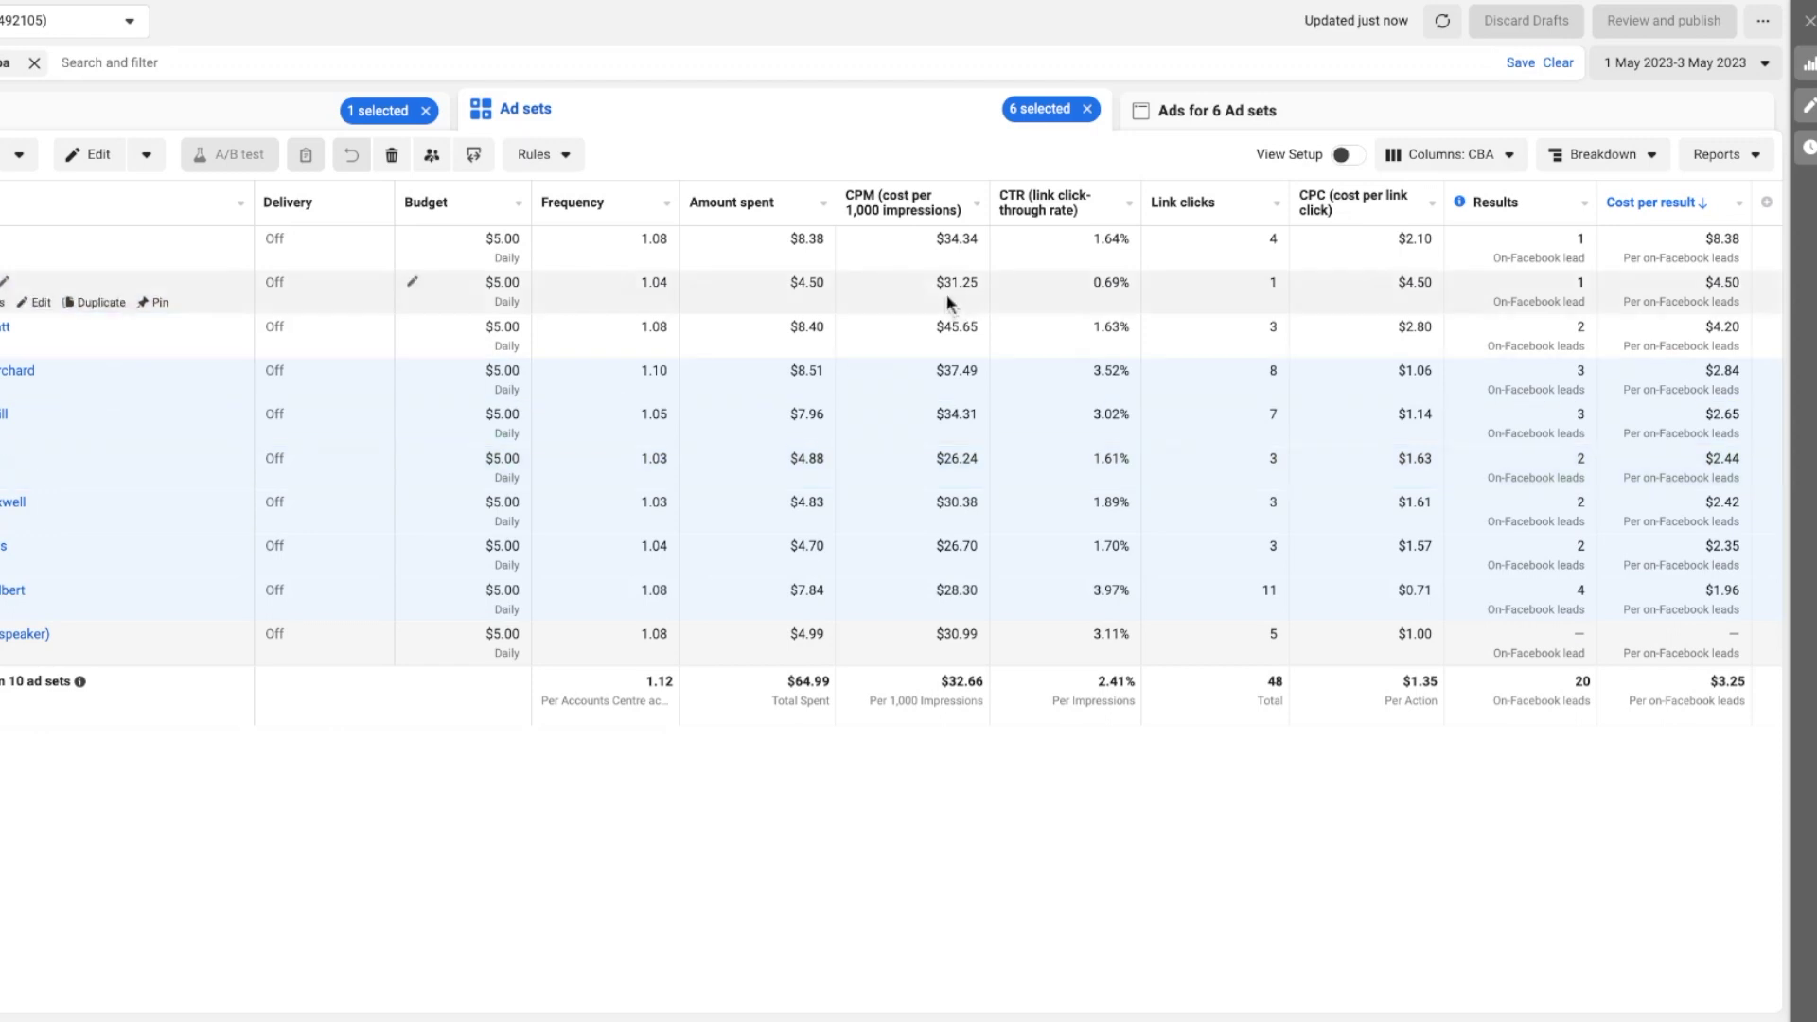
- Return to the campaign list, sort it by highest amount spent and open the Lookalikes - CA campaign's ad sets
click(263, 128)
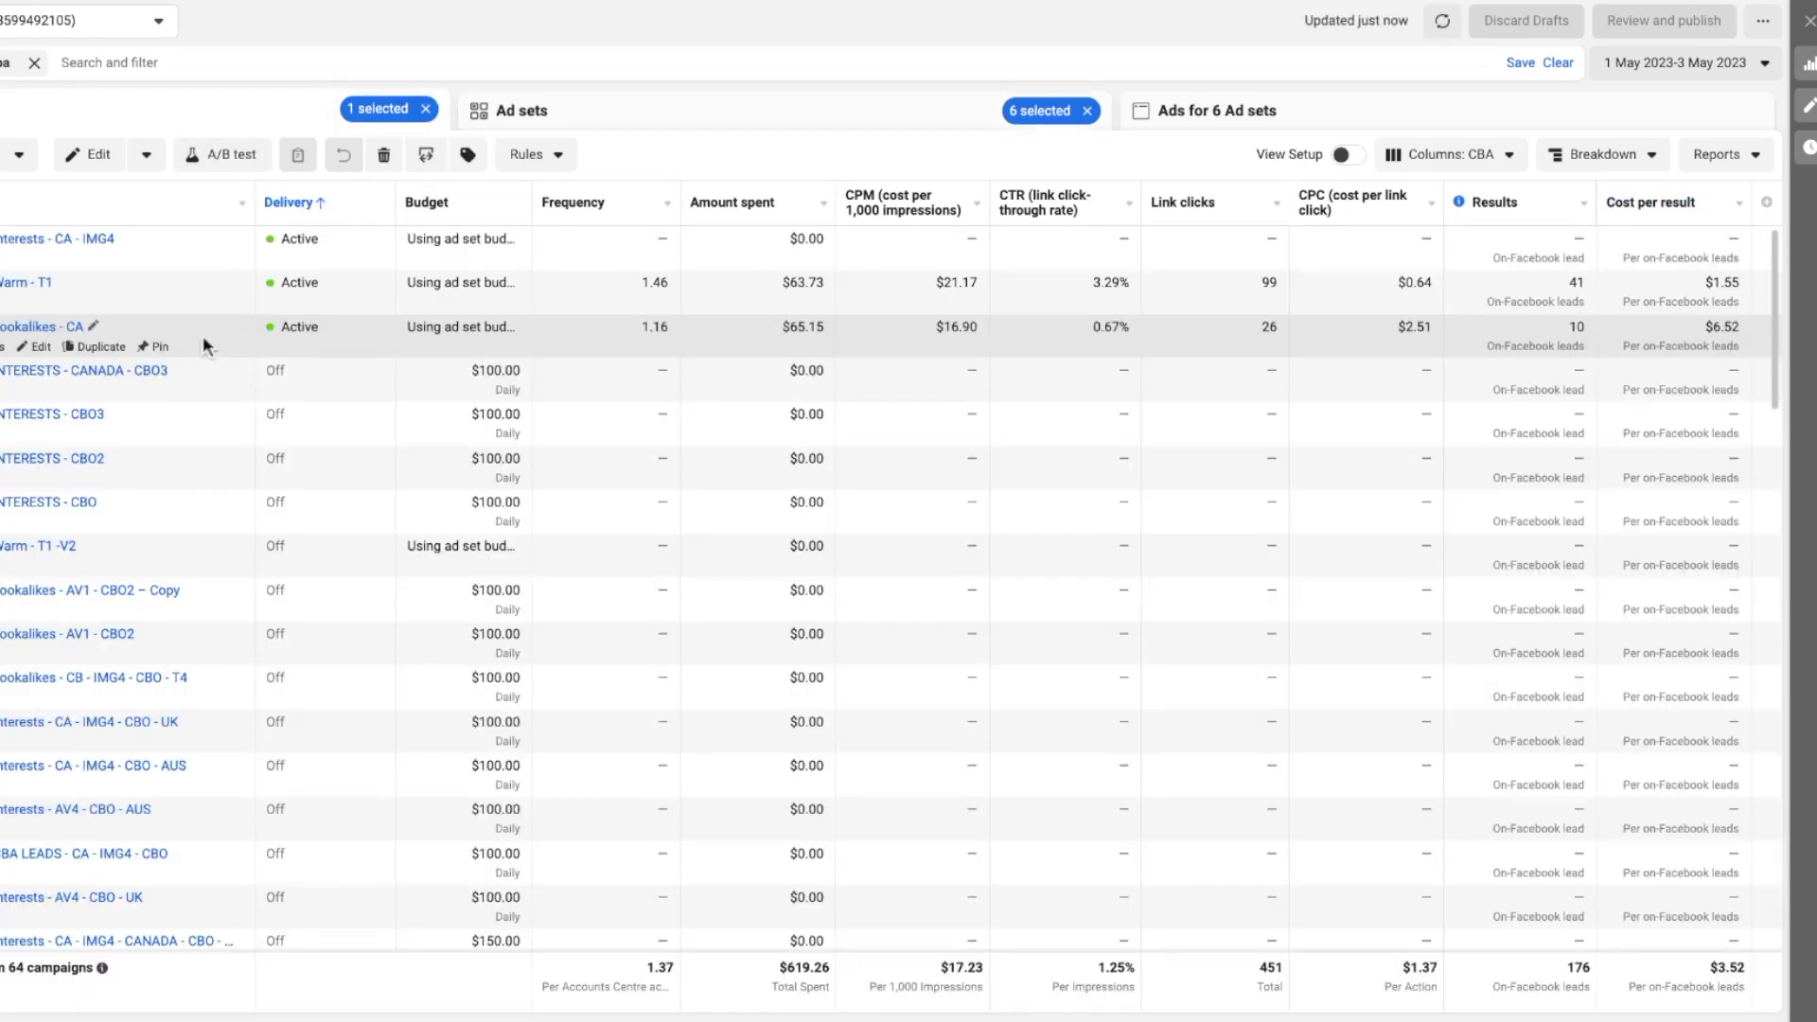
click(752, 204)
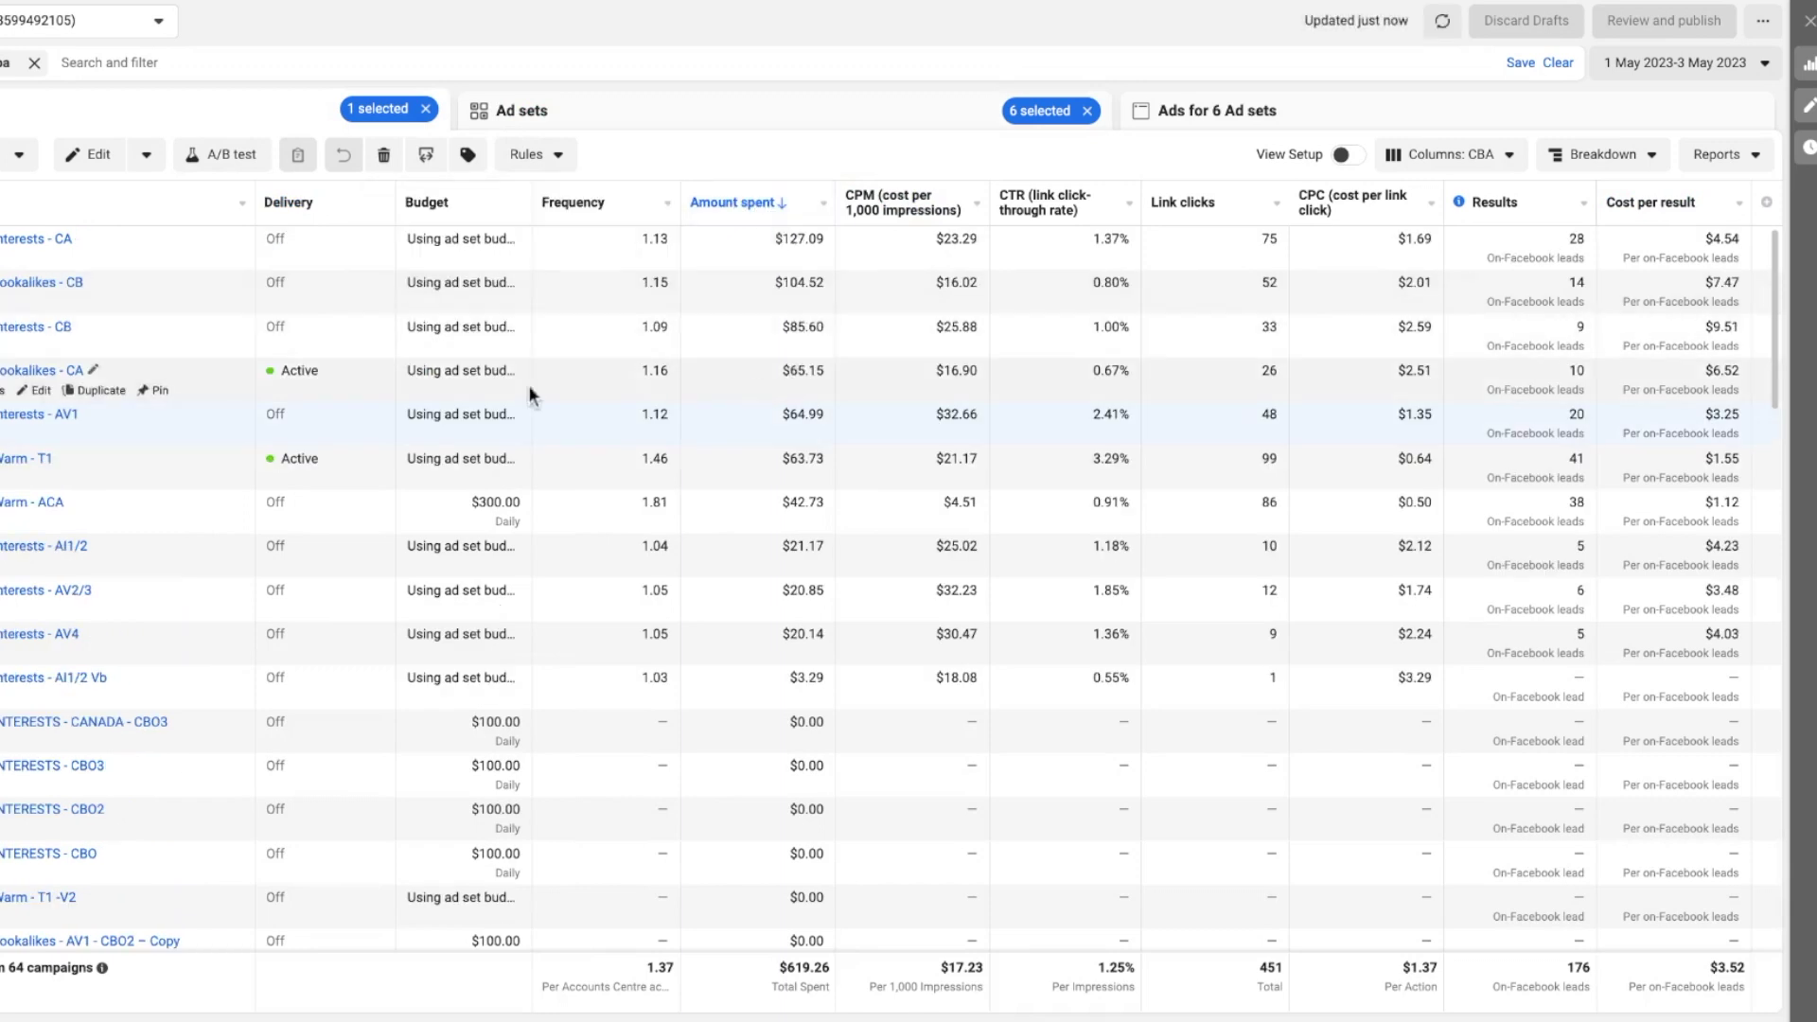
click(66, 372)
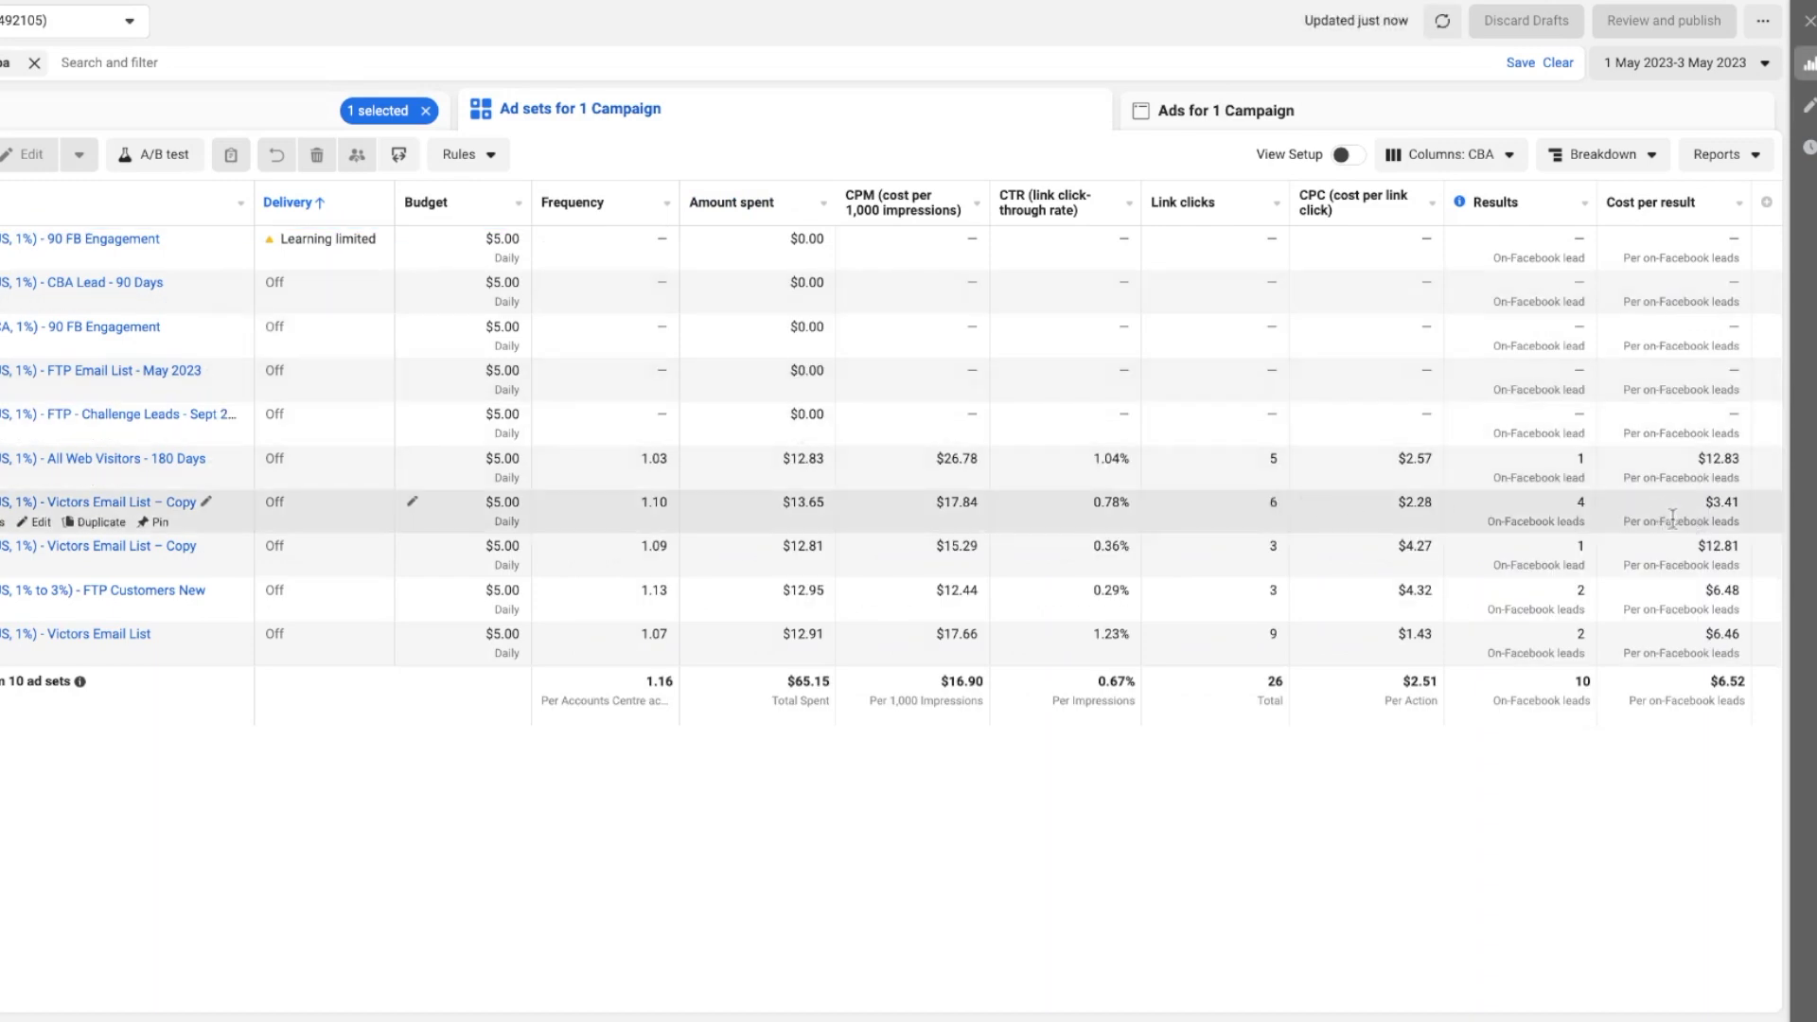
- Open the Interests - AV2/3 campaign's ad sets and set their date range to 1 May 2023–6 May 2023
click(307, 116)
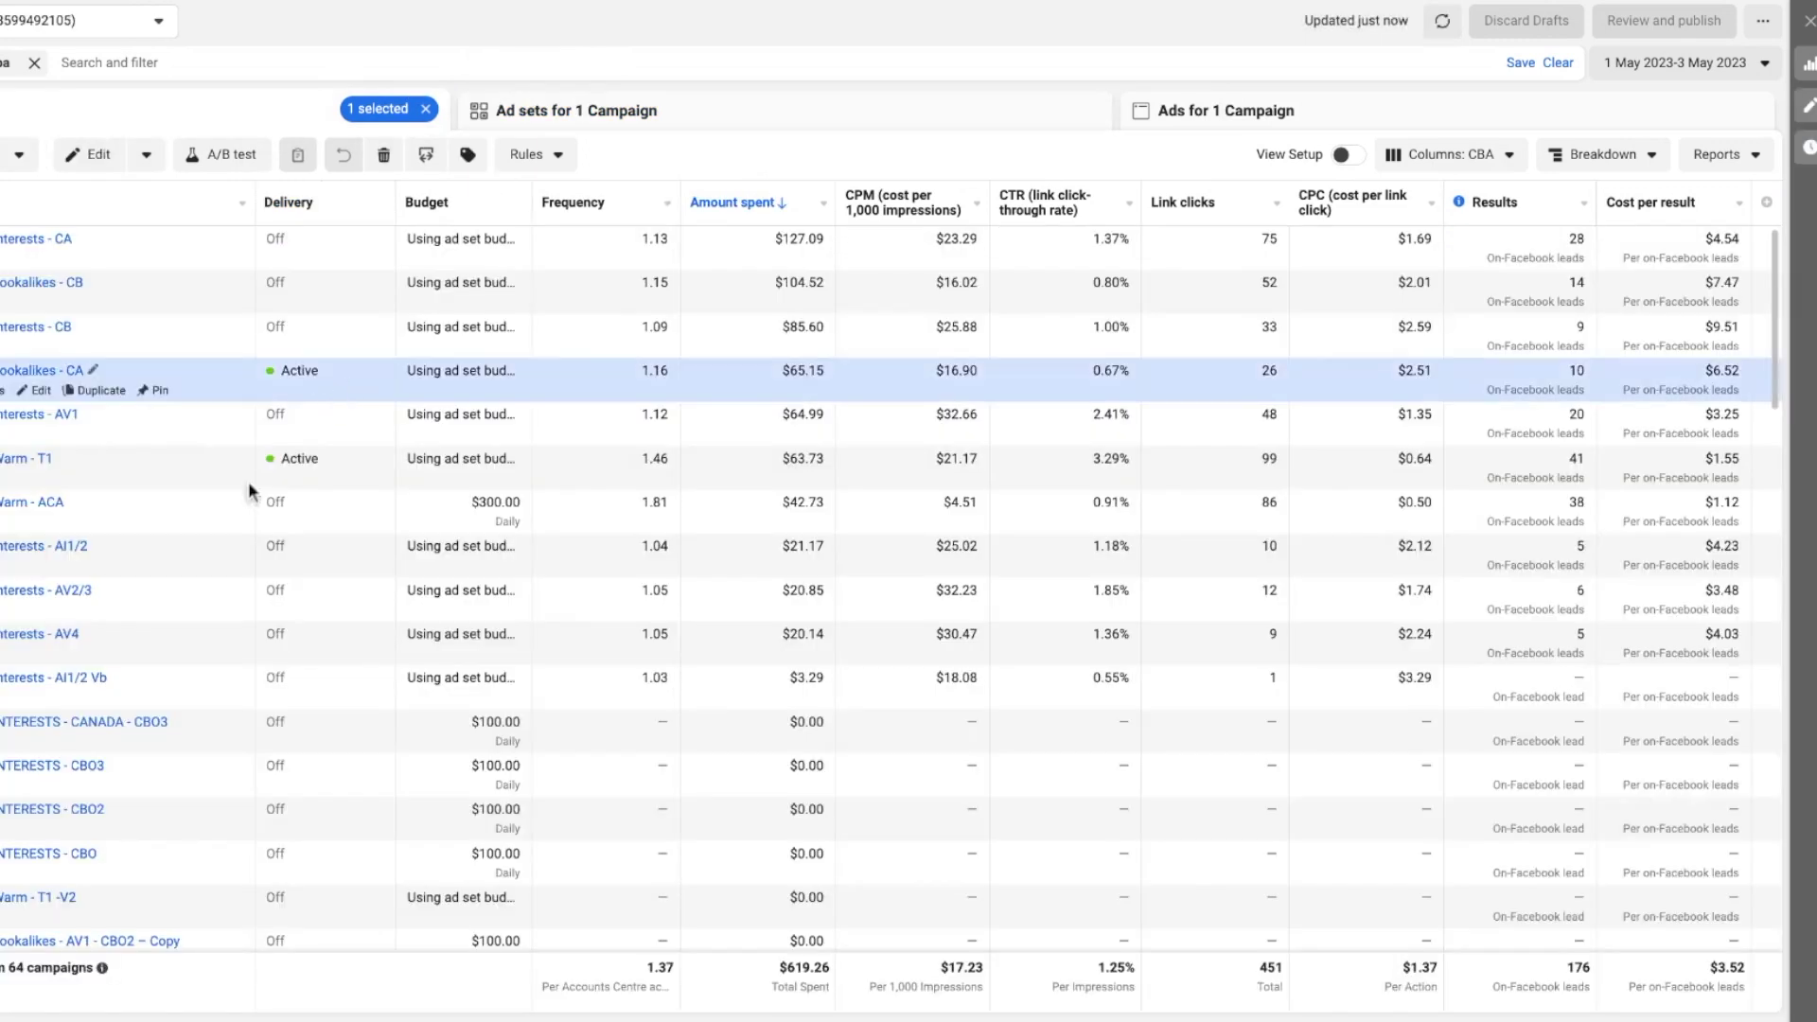
click(57, 593)
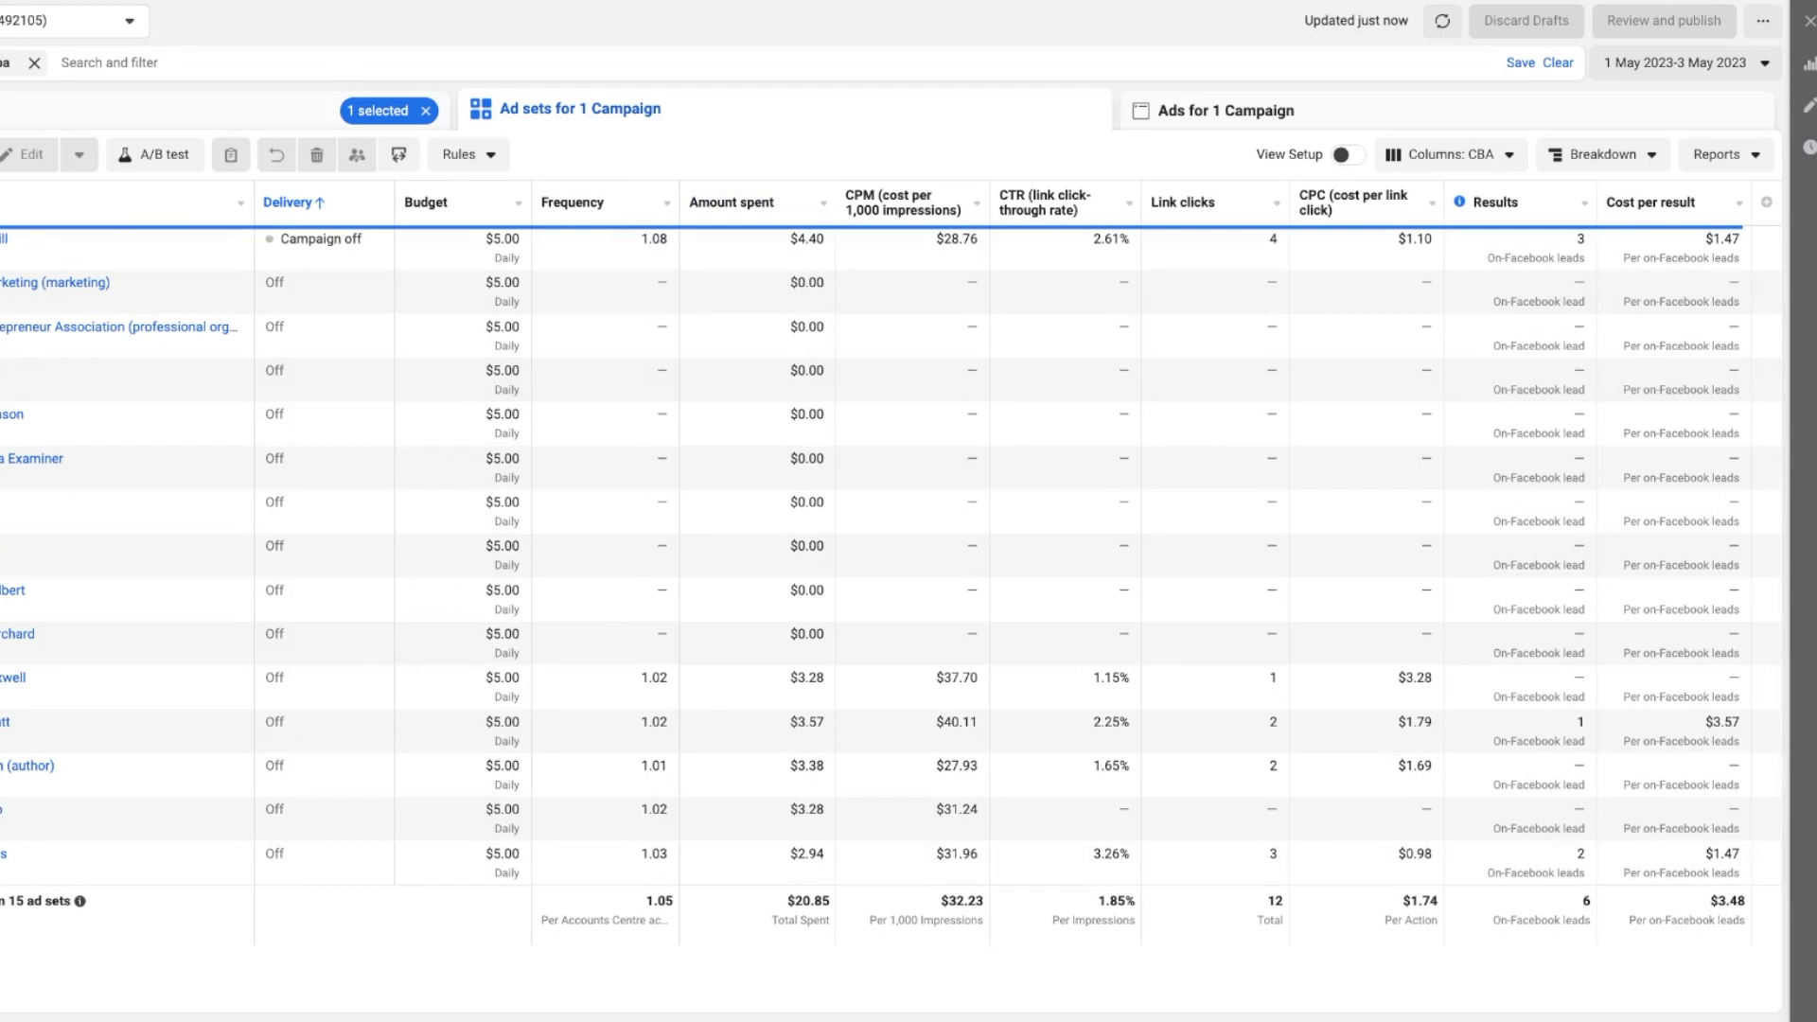
click(1755, 63)
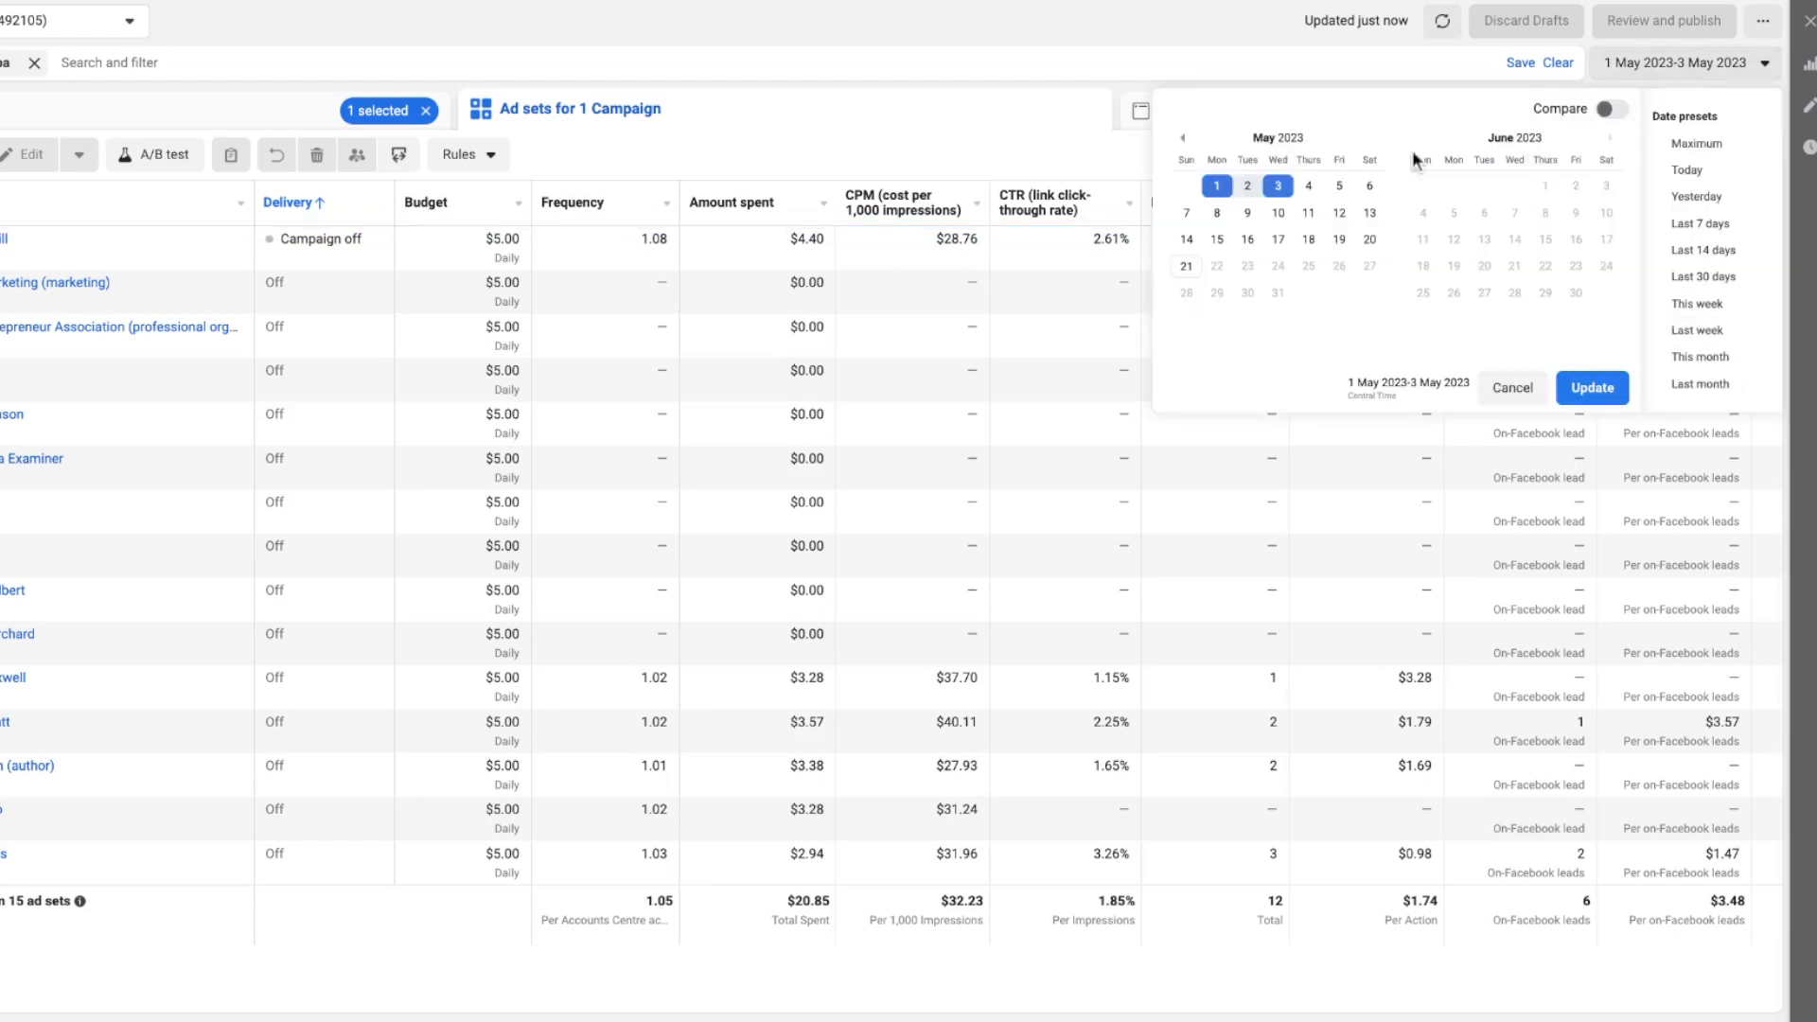
click(1209, 188)
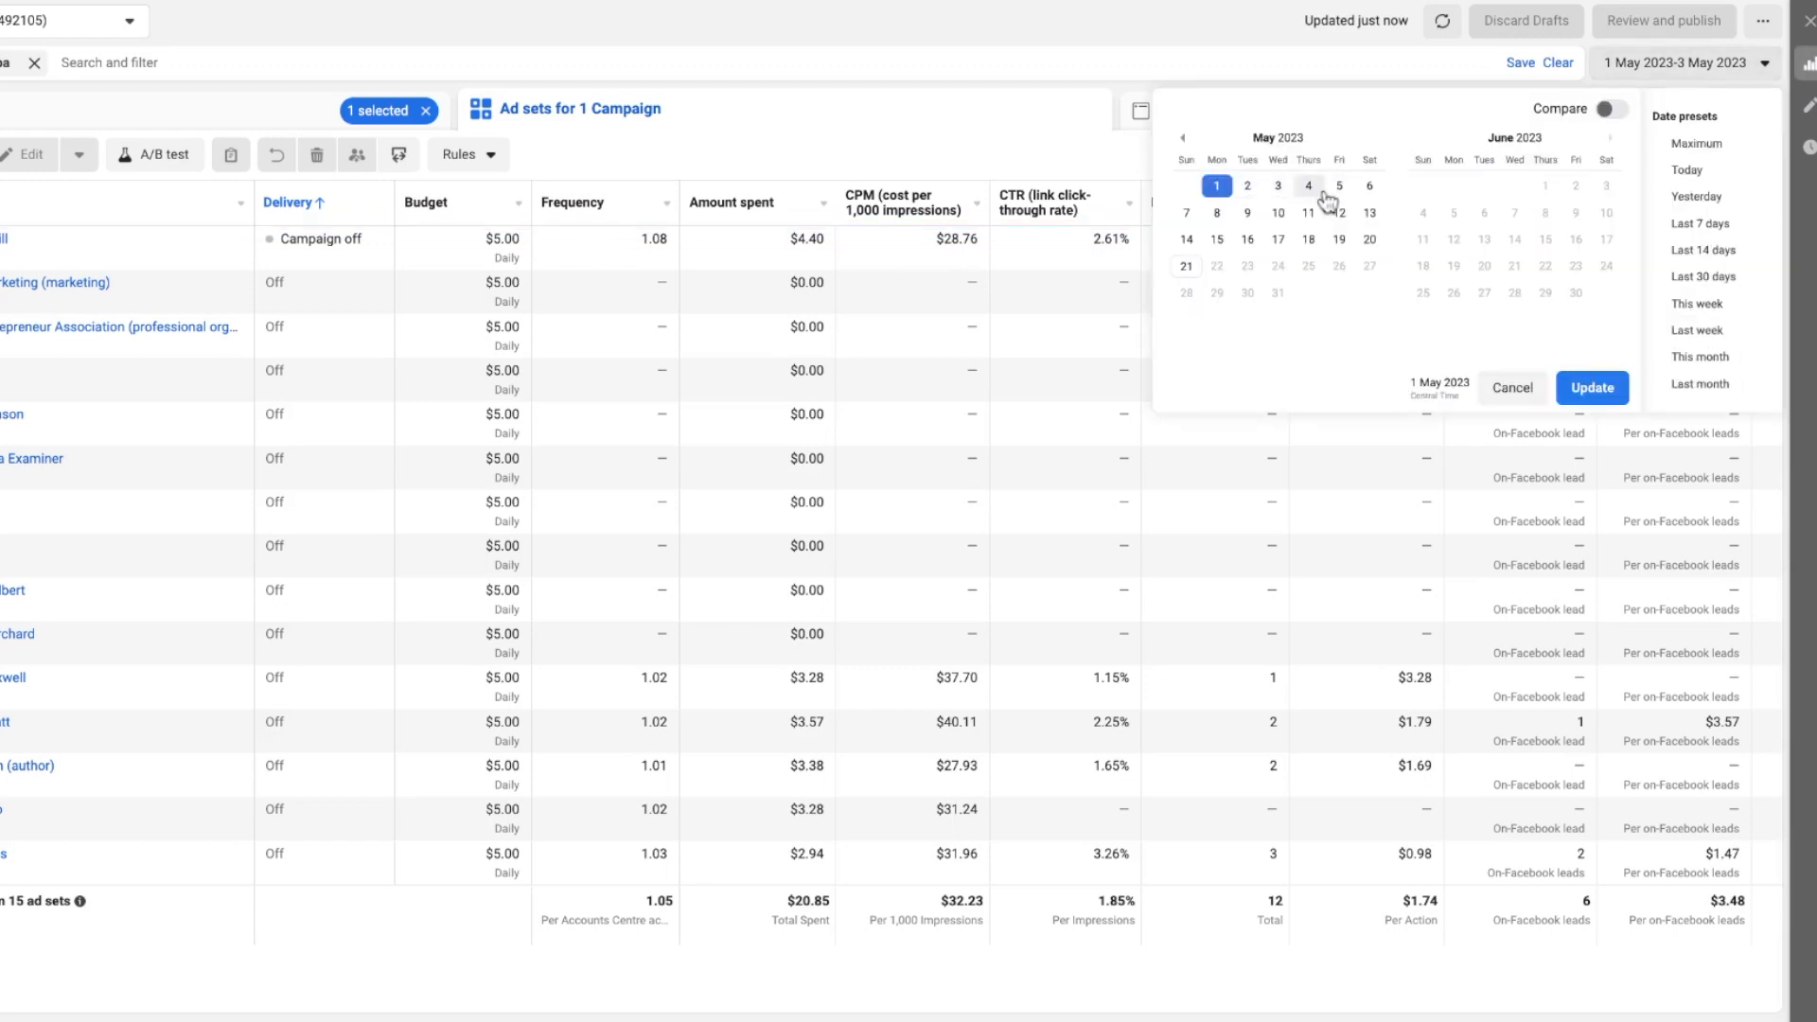
click(1370, 189)
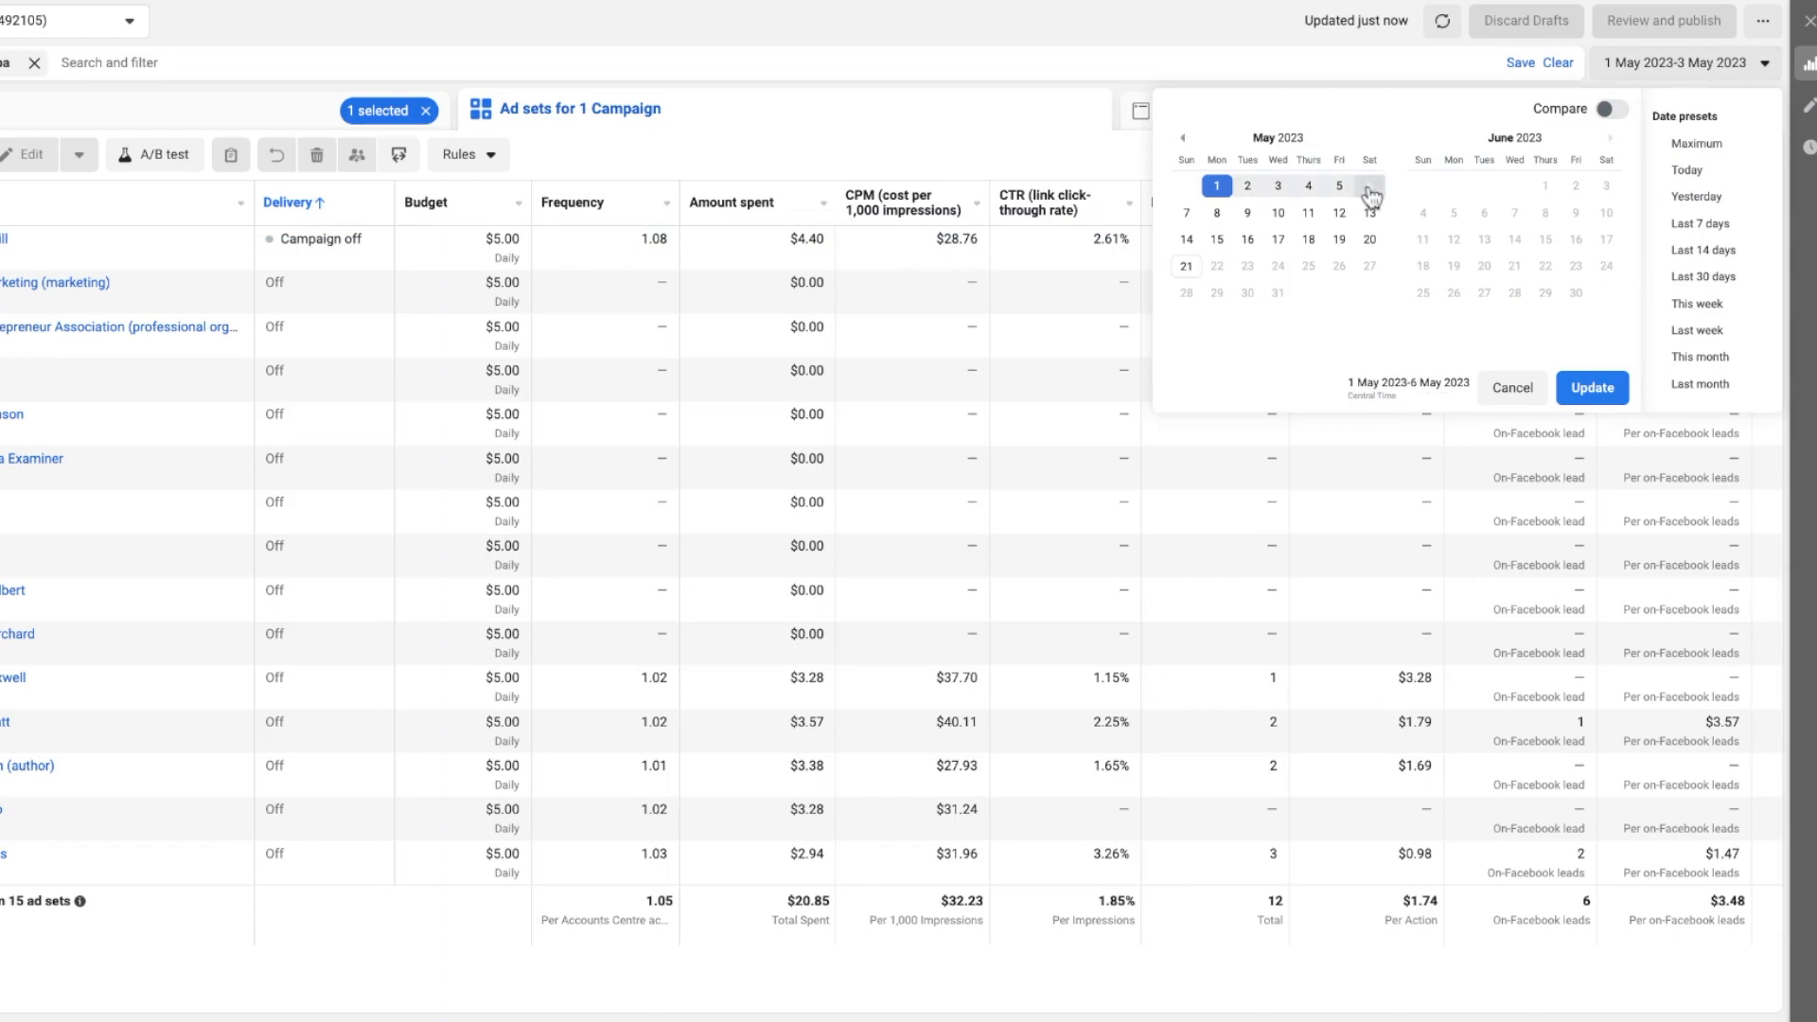
click(1588, 386)
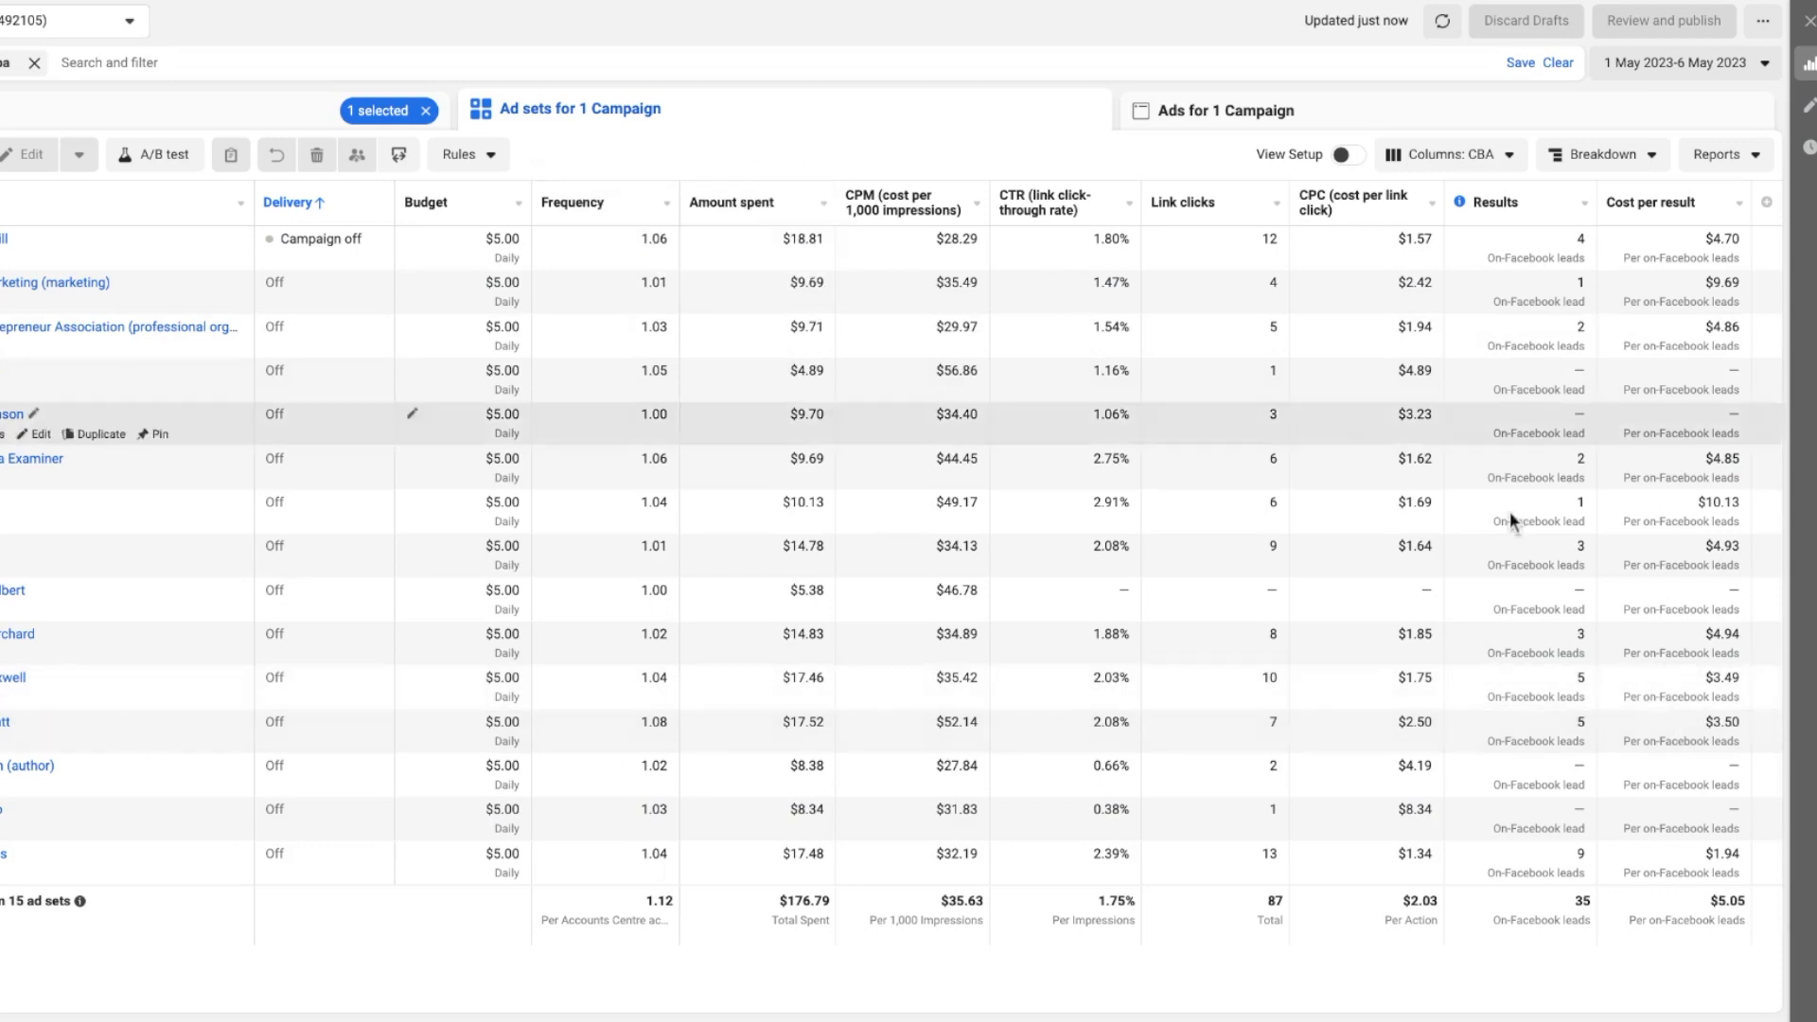
- Return to the campaign list, sort it by highest cost per result and open the Interests - CA - IMG4 campaign
click(284, 111)
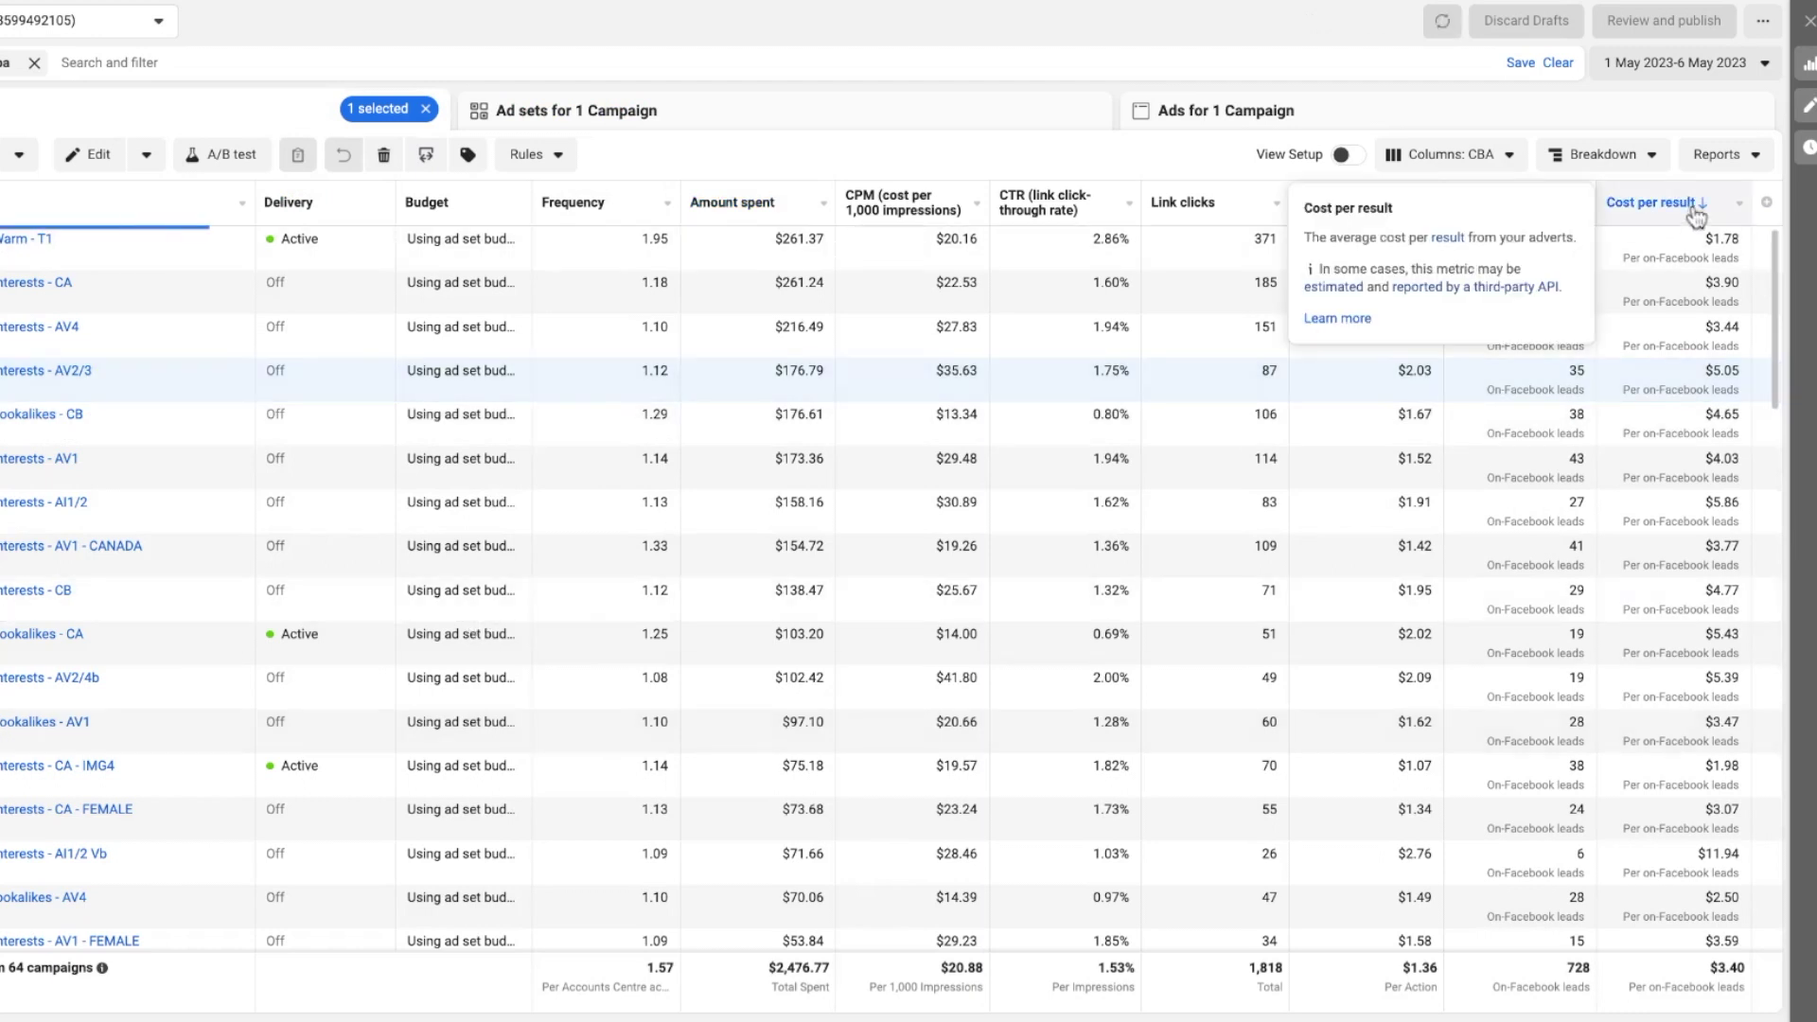
click(1646, 203)
scroll(701, 598, down, 4)
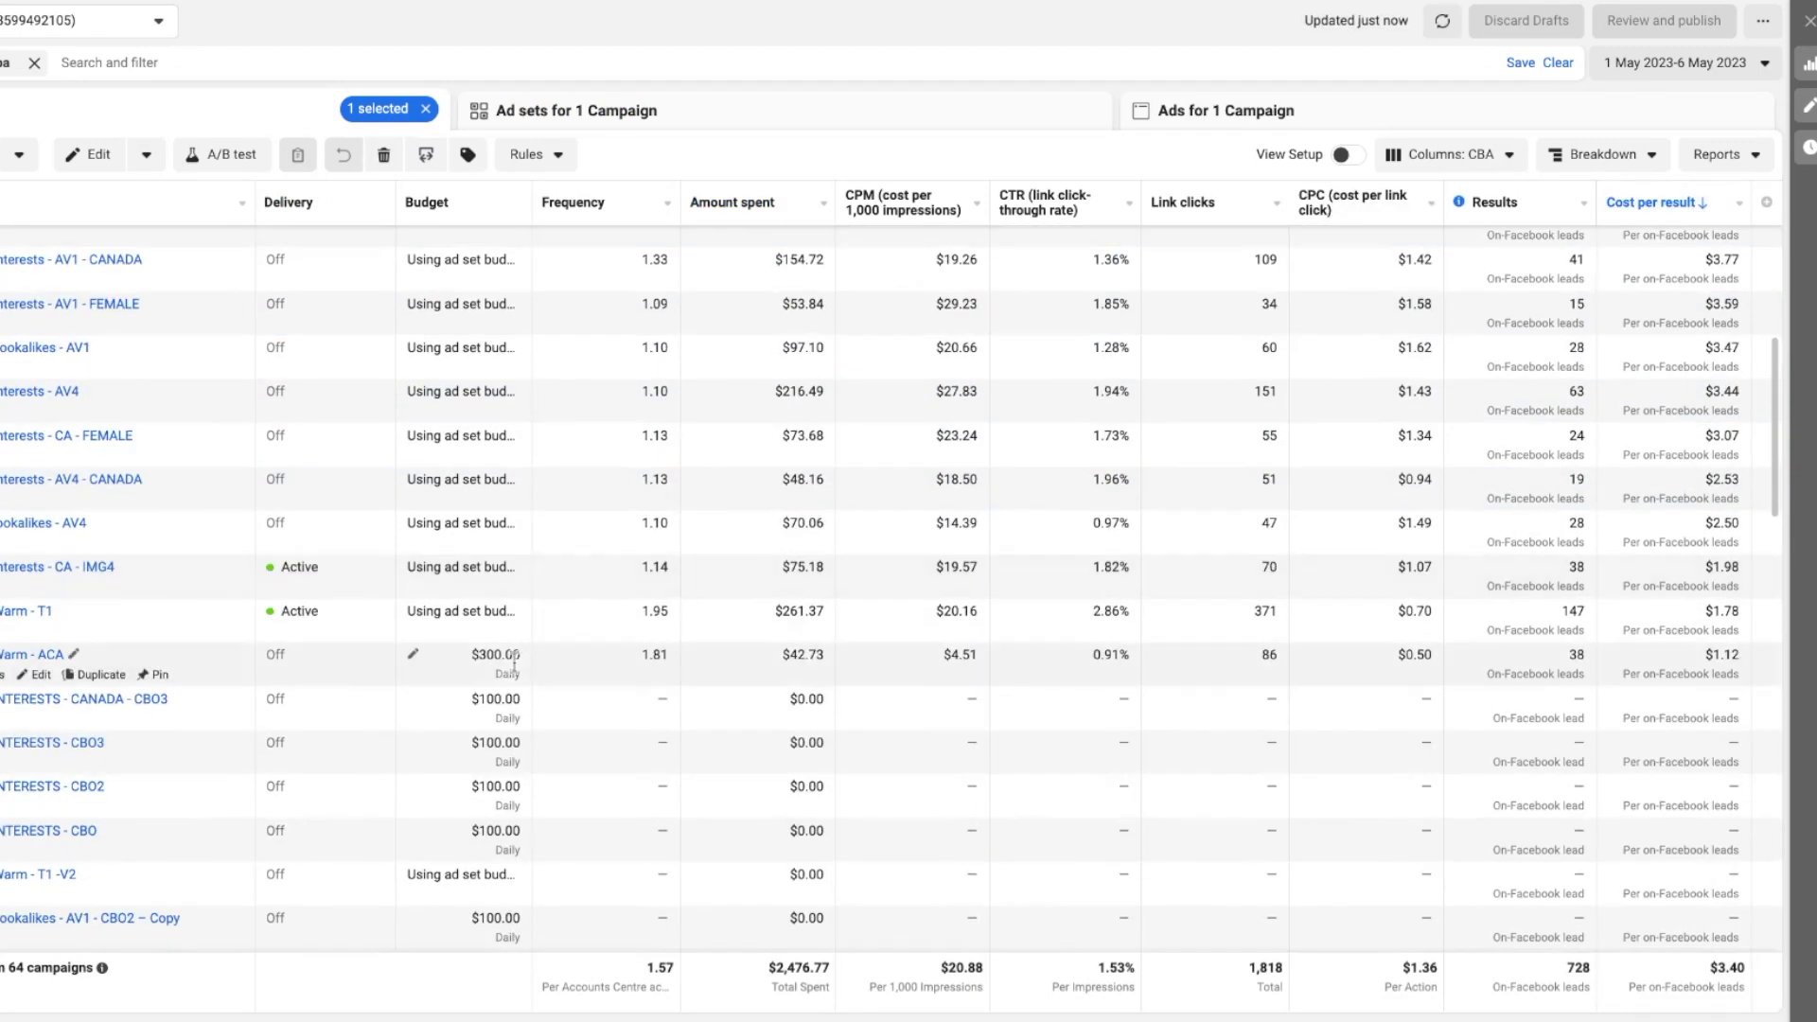
click(56, 568)
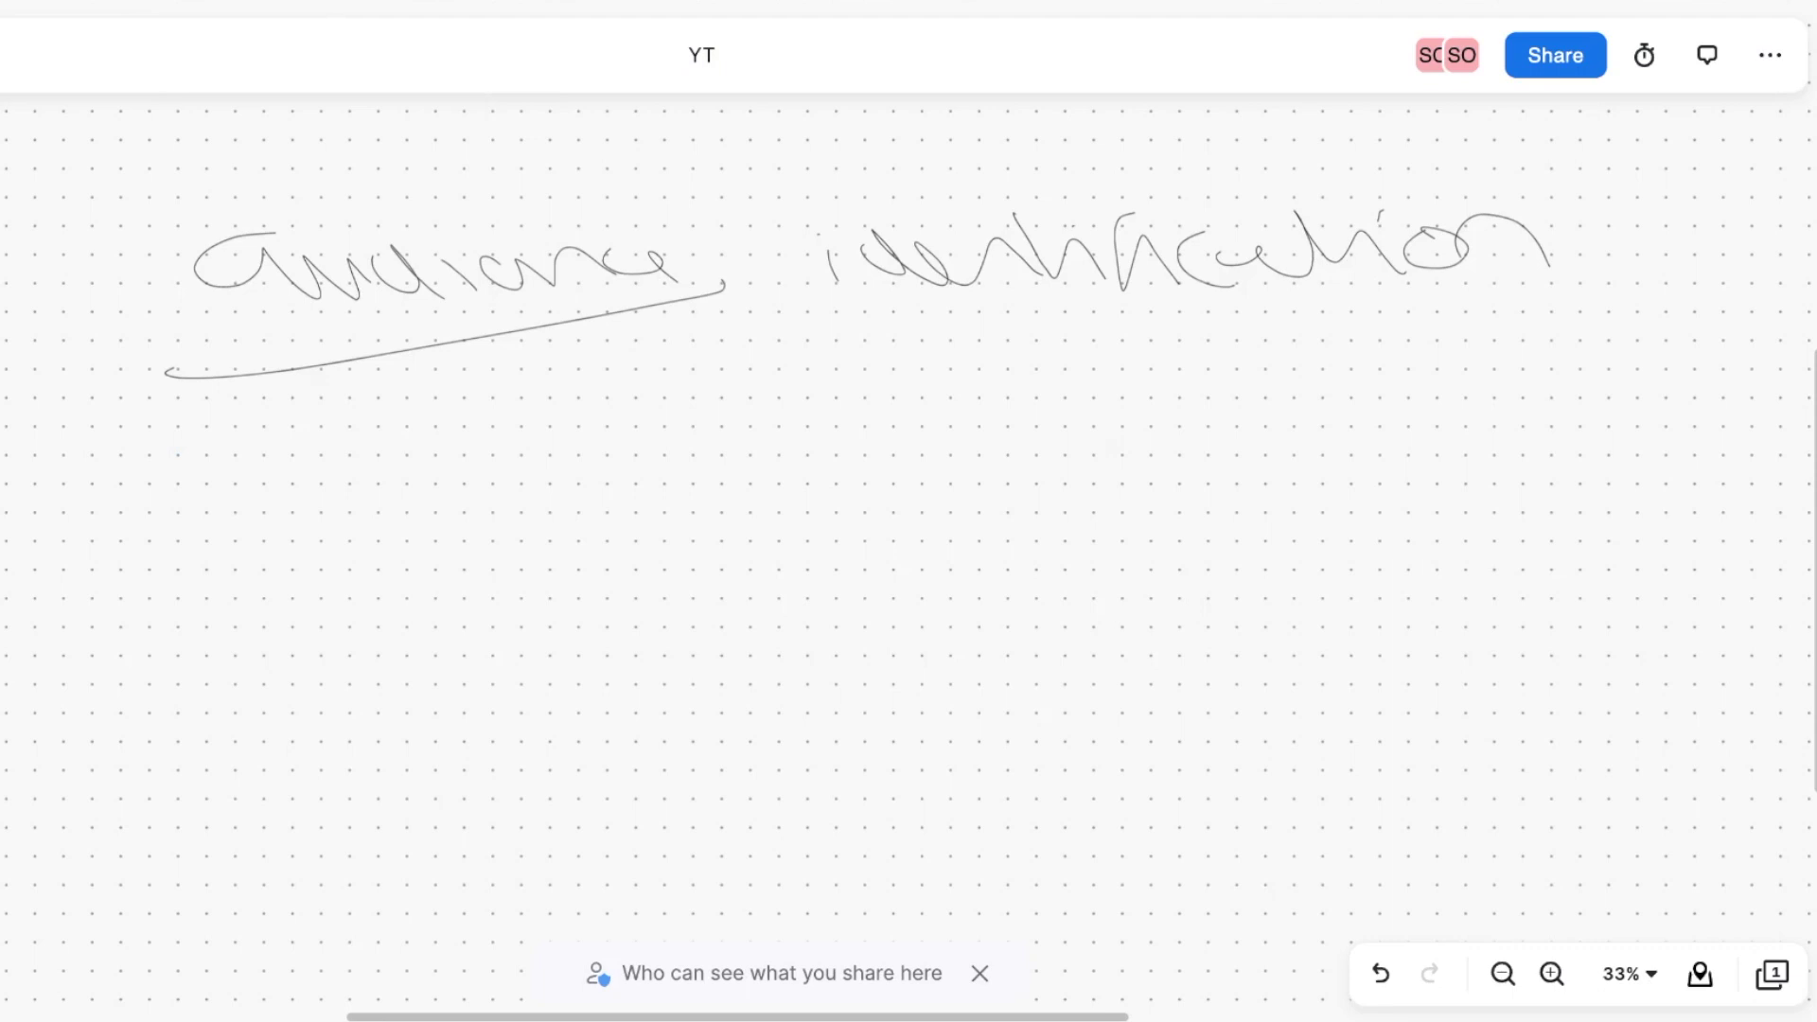
- Handwrite "Creative optimisation" beneath the audience identification heading on the whiteboard and add a tick mark beside both lines
mouse_move(348, 434)
mouse_down()
mouse_move(362, 494)
mouse_move(479, 486)
mouse_up()
mouse_move(490, 454)
mouse_down()
mouse_move(485, 474)
mouse_move(516, 430)
mouse_move(683, 450)
mouse_up()
mouse_move(822, 410)
mouse_down()
mouse_move(882, 428)
mouse_move(947, 402)
mouse_move(1323, 405)
mouse_up()
drag(1261, 379, 1228, 396)
drag(941, 380, 930, 388)
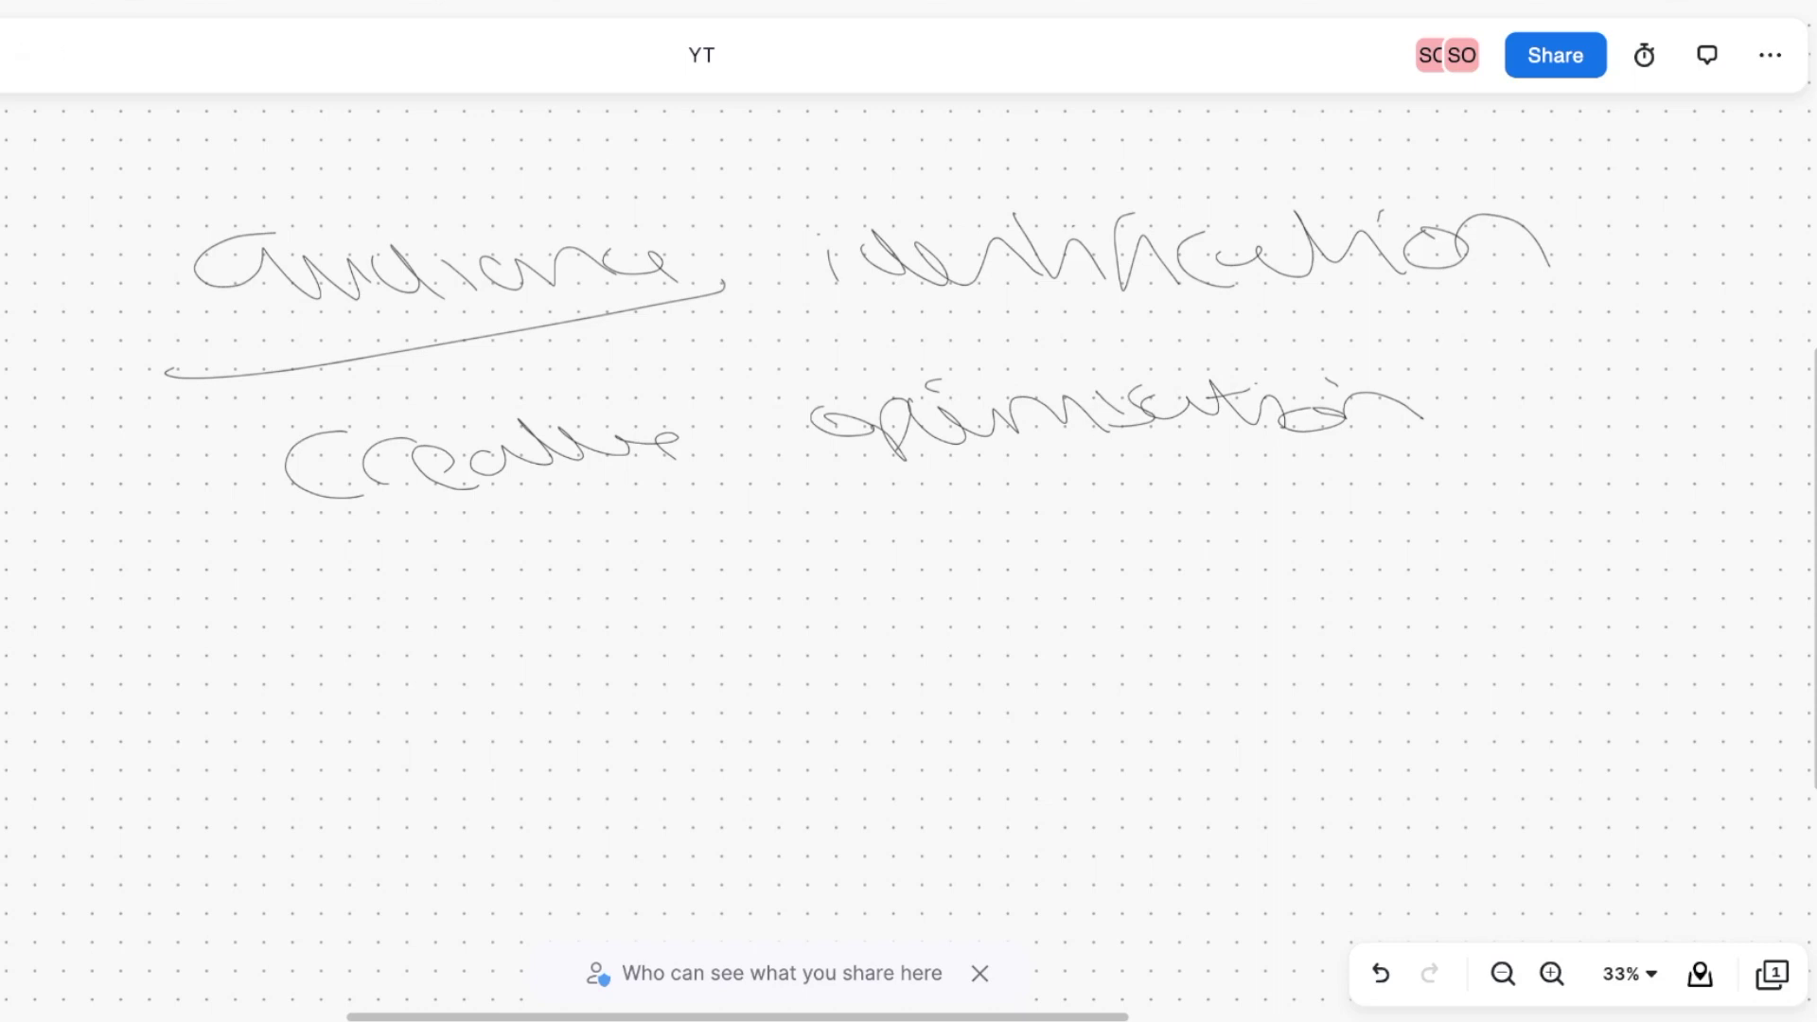
mouse_move(1611, 235)
mouse_down()
mouse_move(1626, 282)
mouse_move(1736, 196)
mouse_up()
drag(1530, 388, 1637, 369)
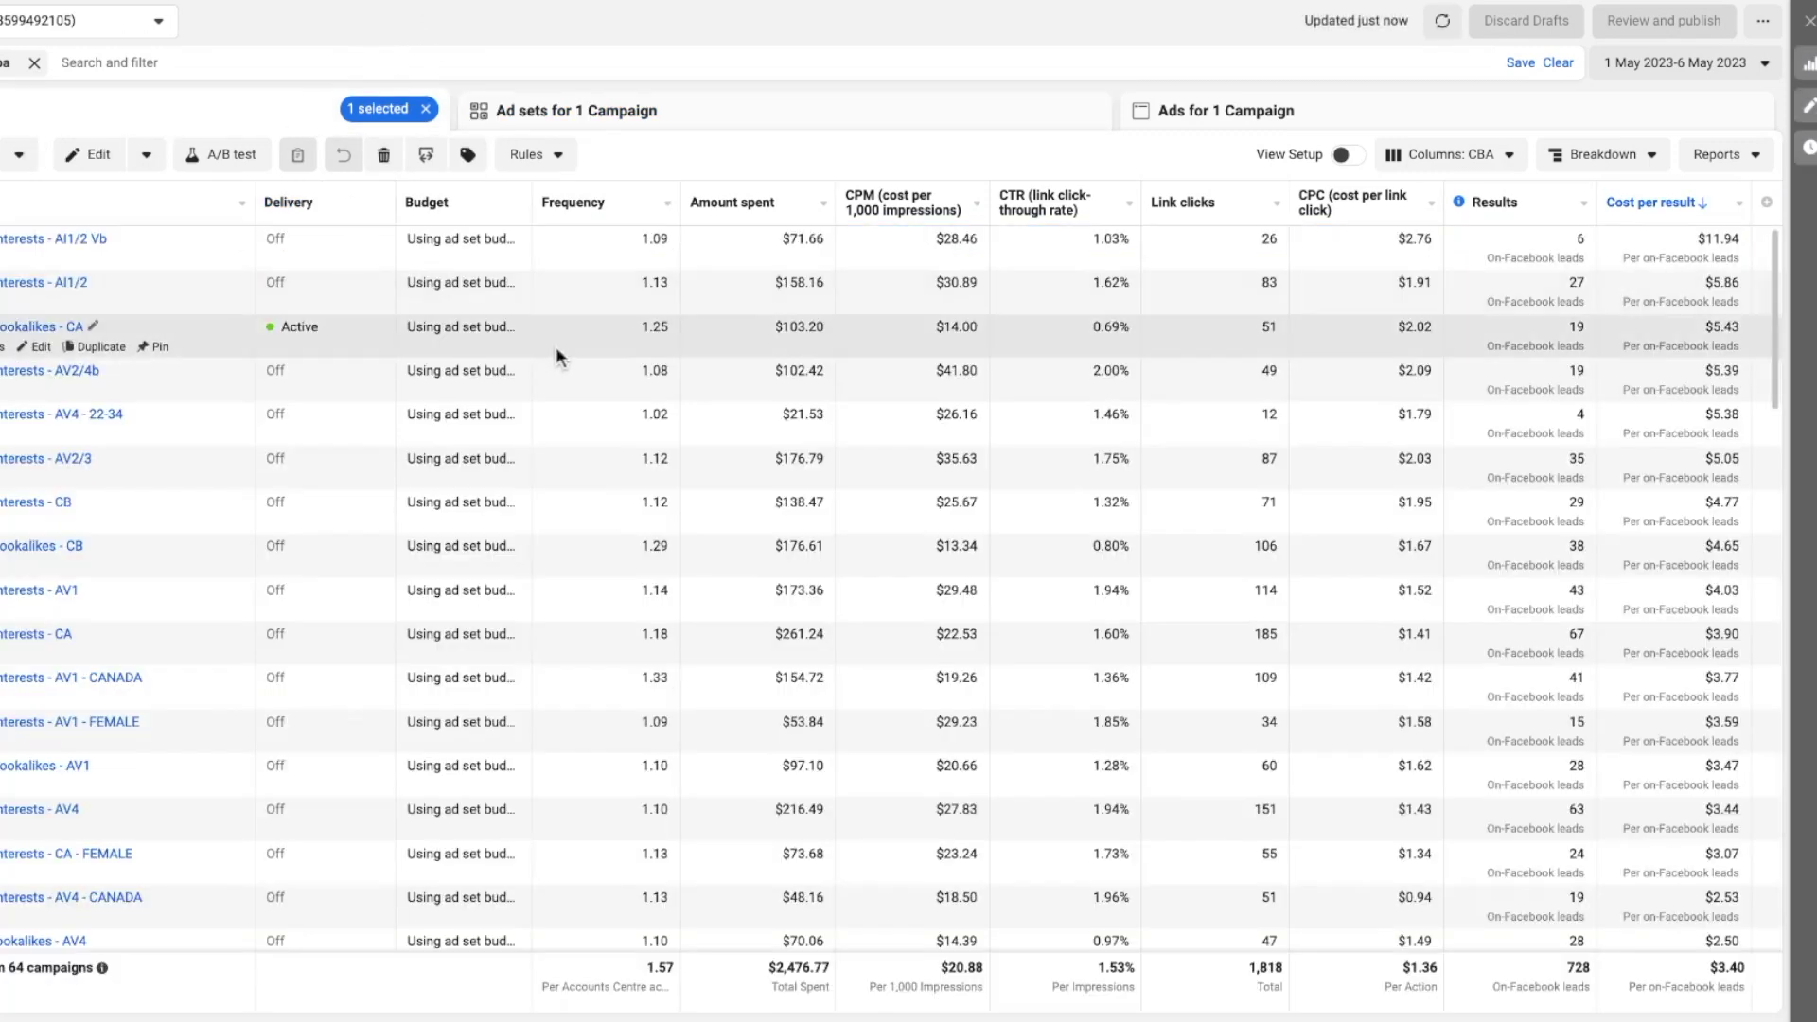
- Switch to Ads Manager and set the campaign list's date range to 1 May 2023–7 May 2023
scroll(592, 477, down, 3)
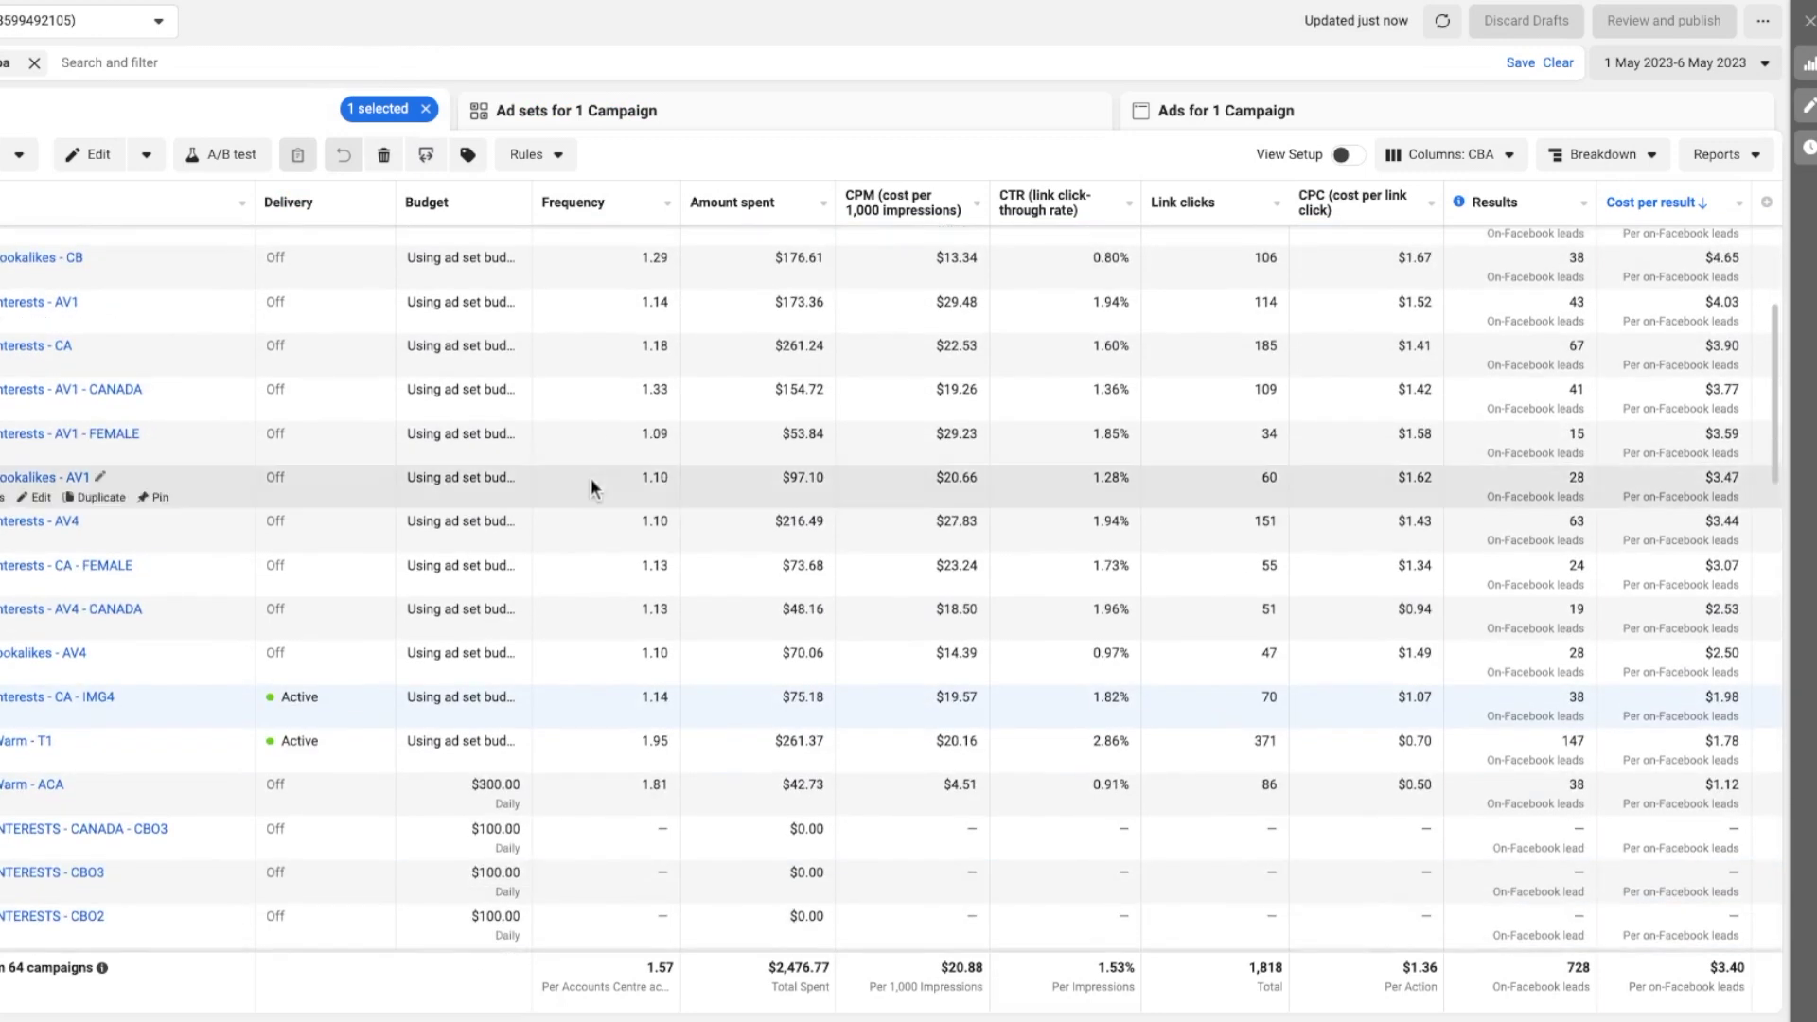
click(1651, 65)
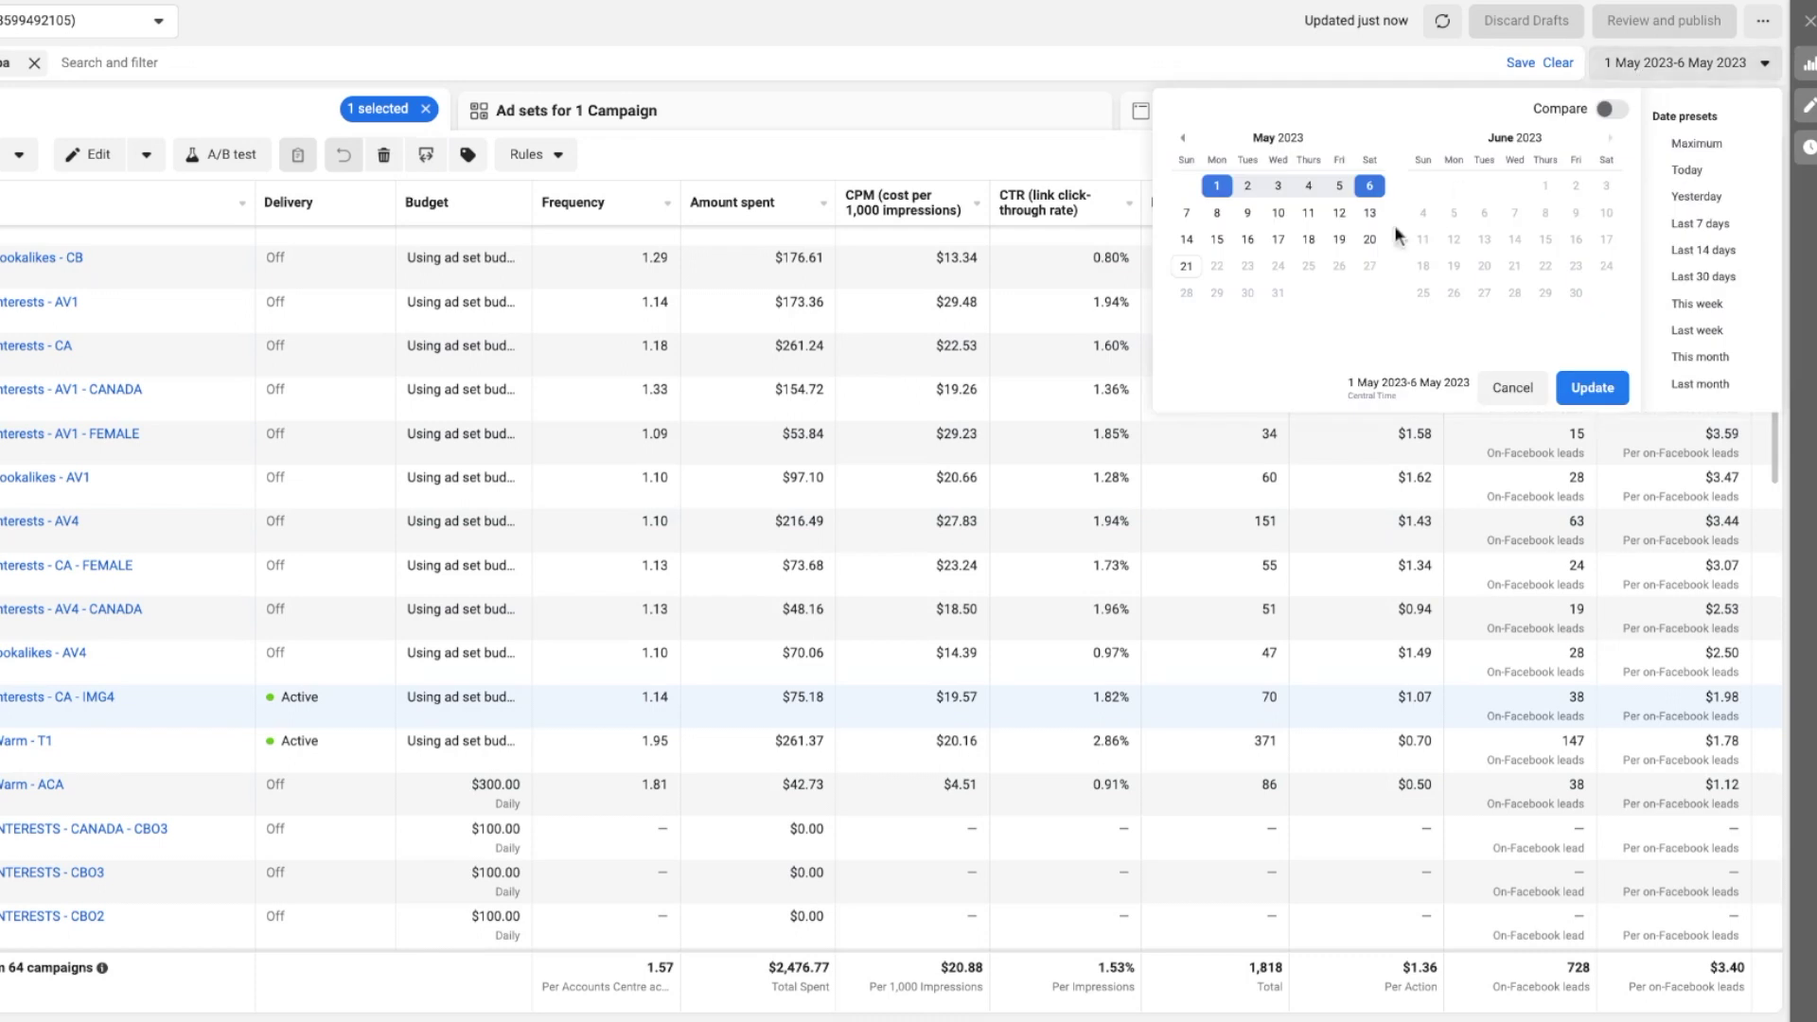
click(1185, 213)
click(1576, 384)
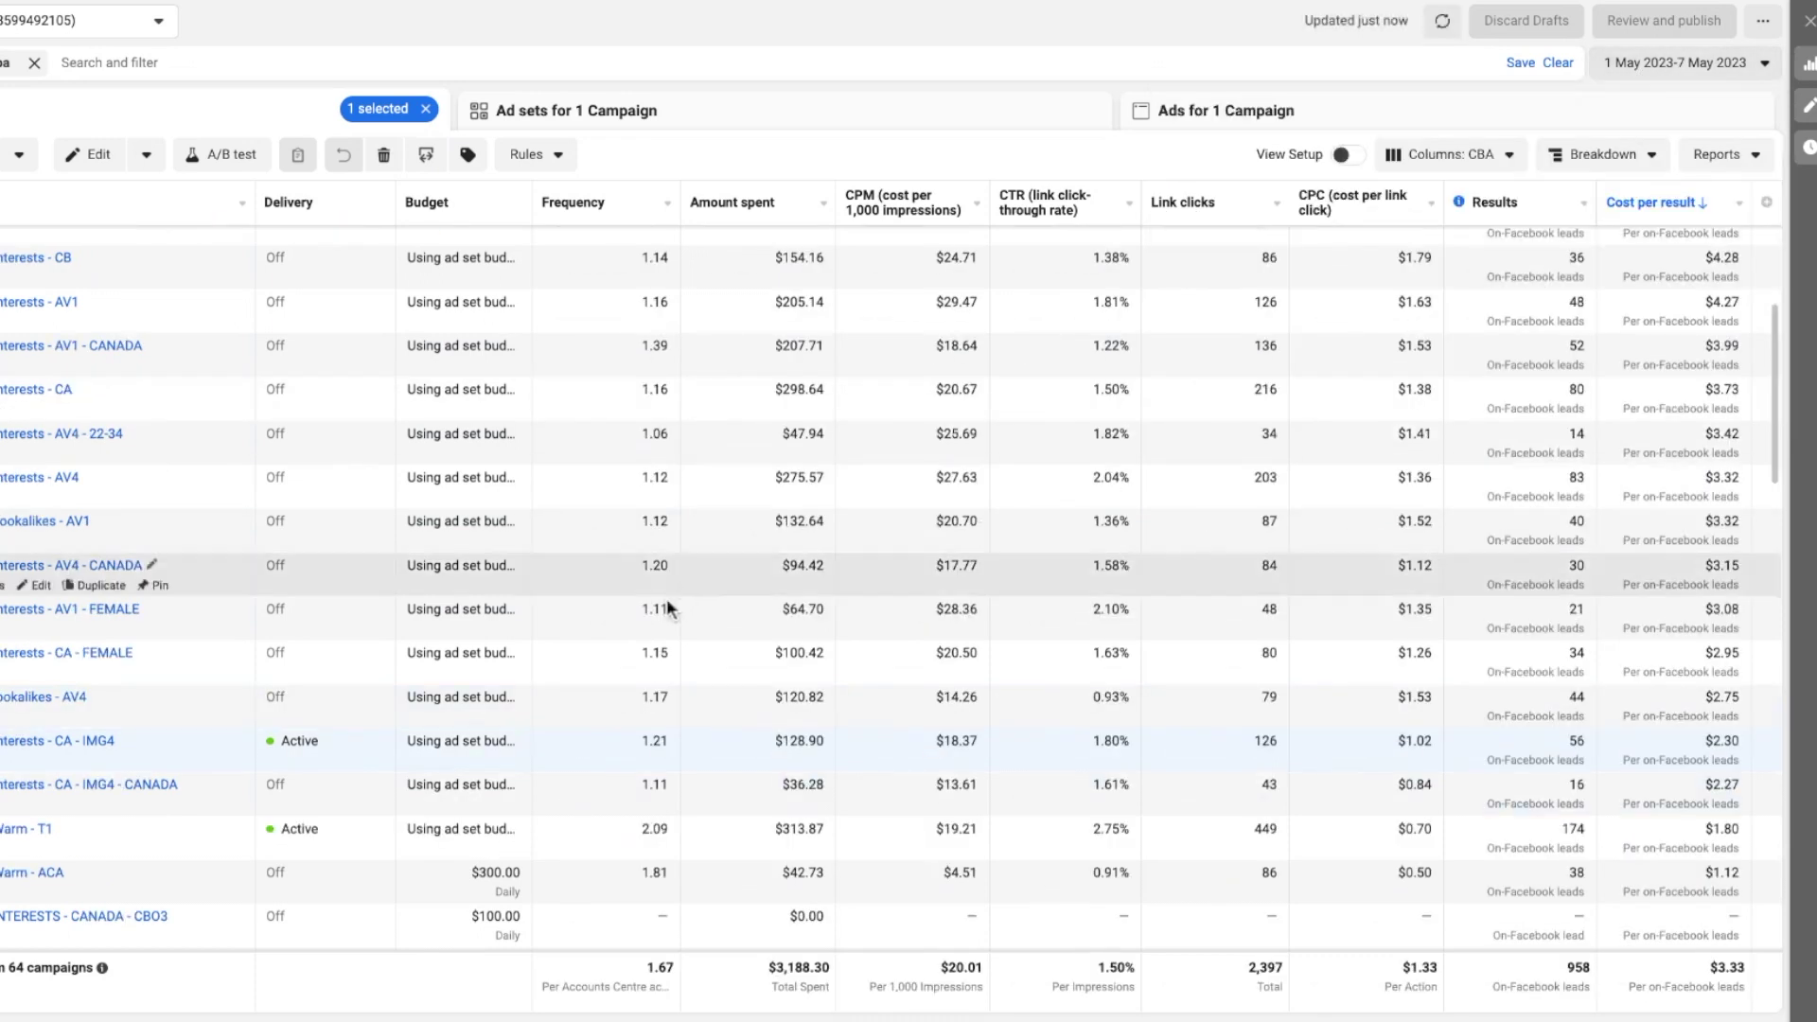
- View the Lookalikes - AV4 campaign's ad sets and the ads in its Canadian FTP Email List - May 2023 ad set, ending at the campaign list
click(80, 740)
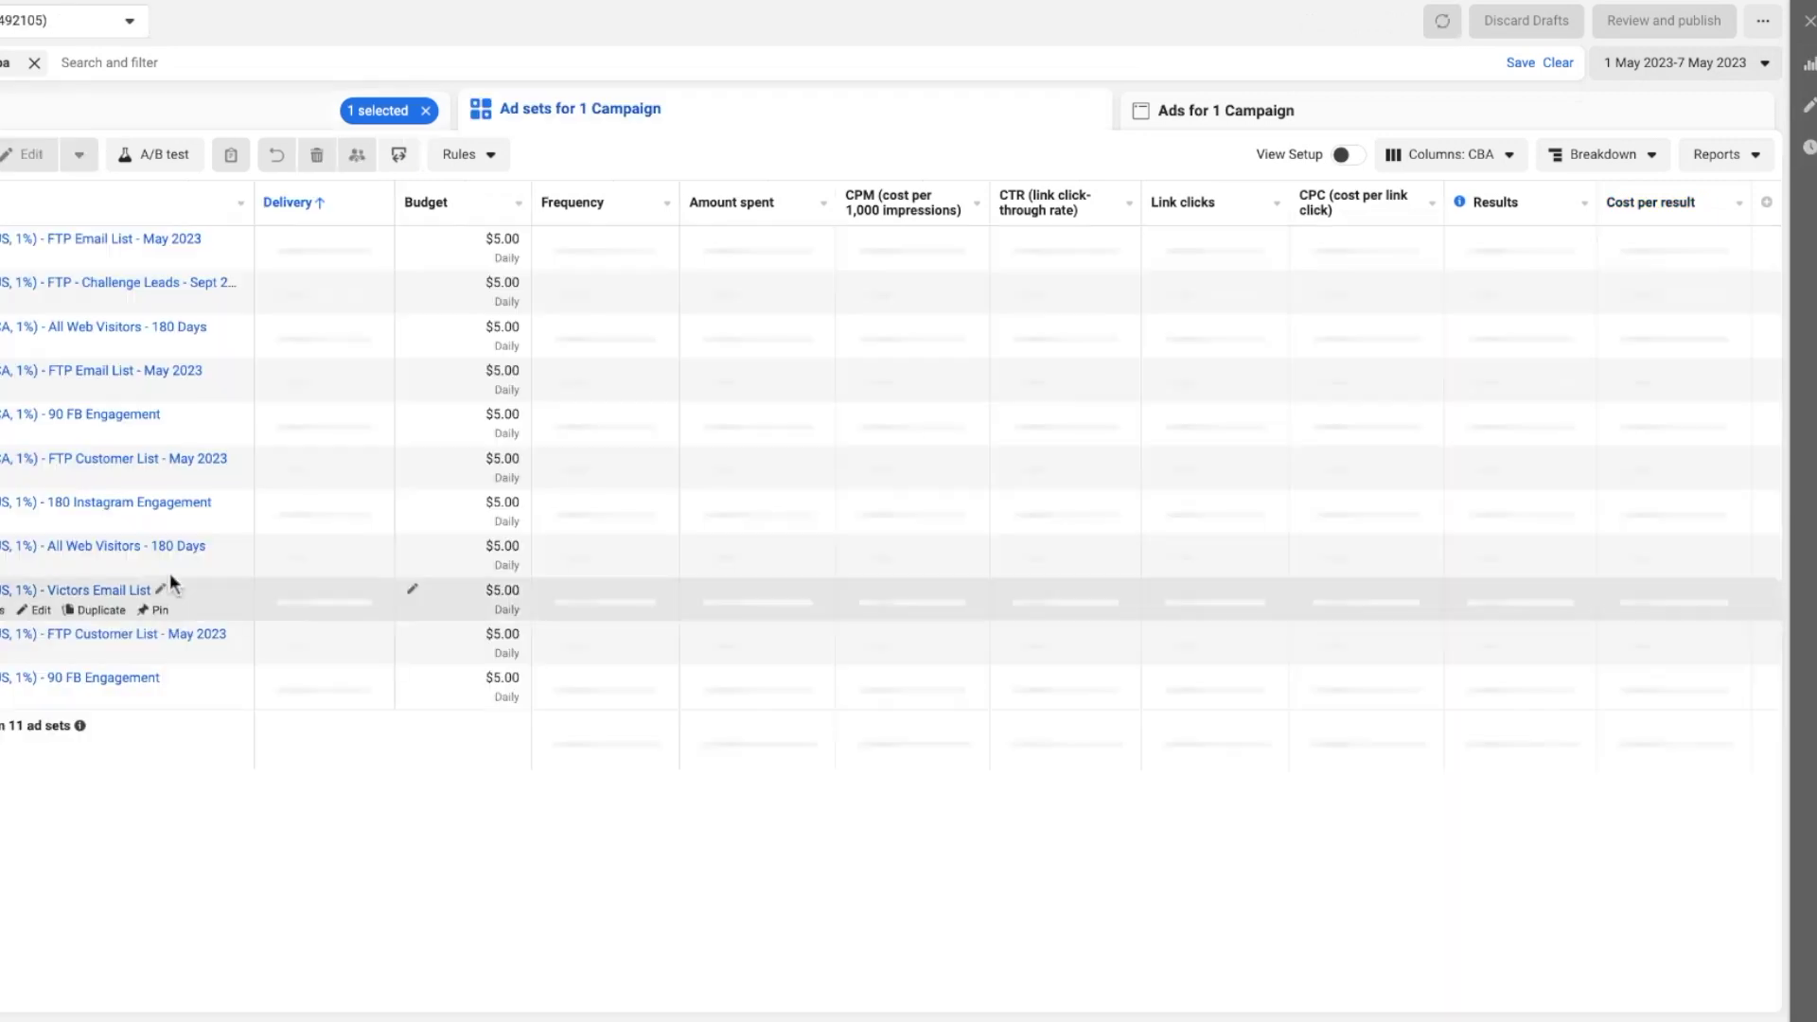
click(111, 377)
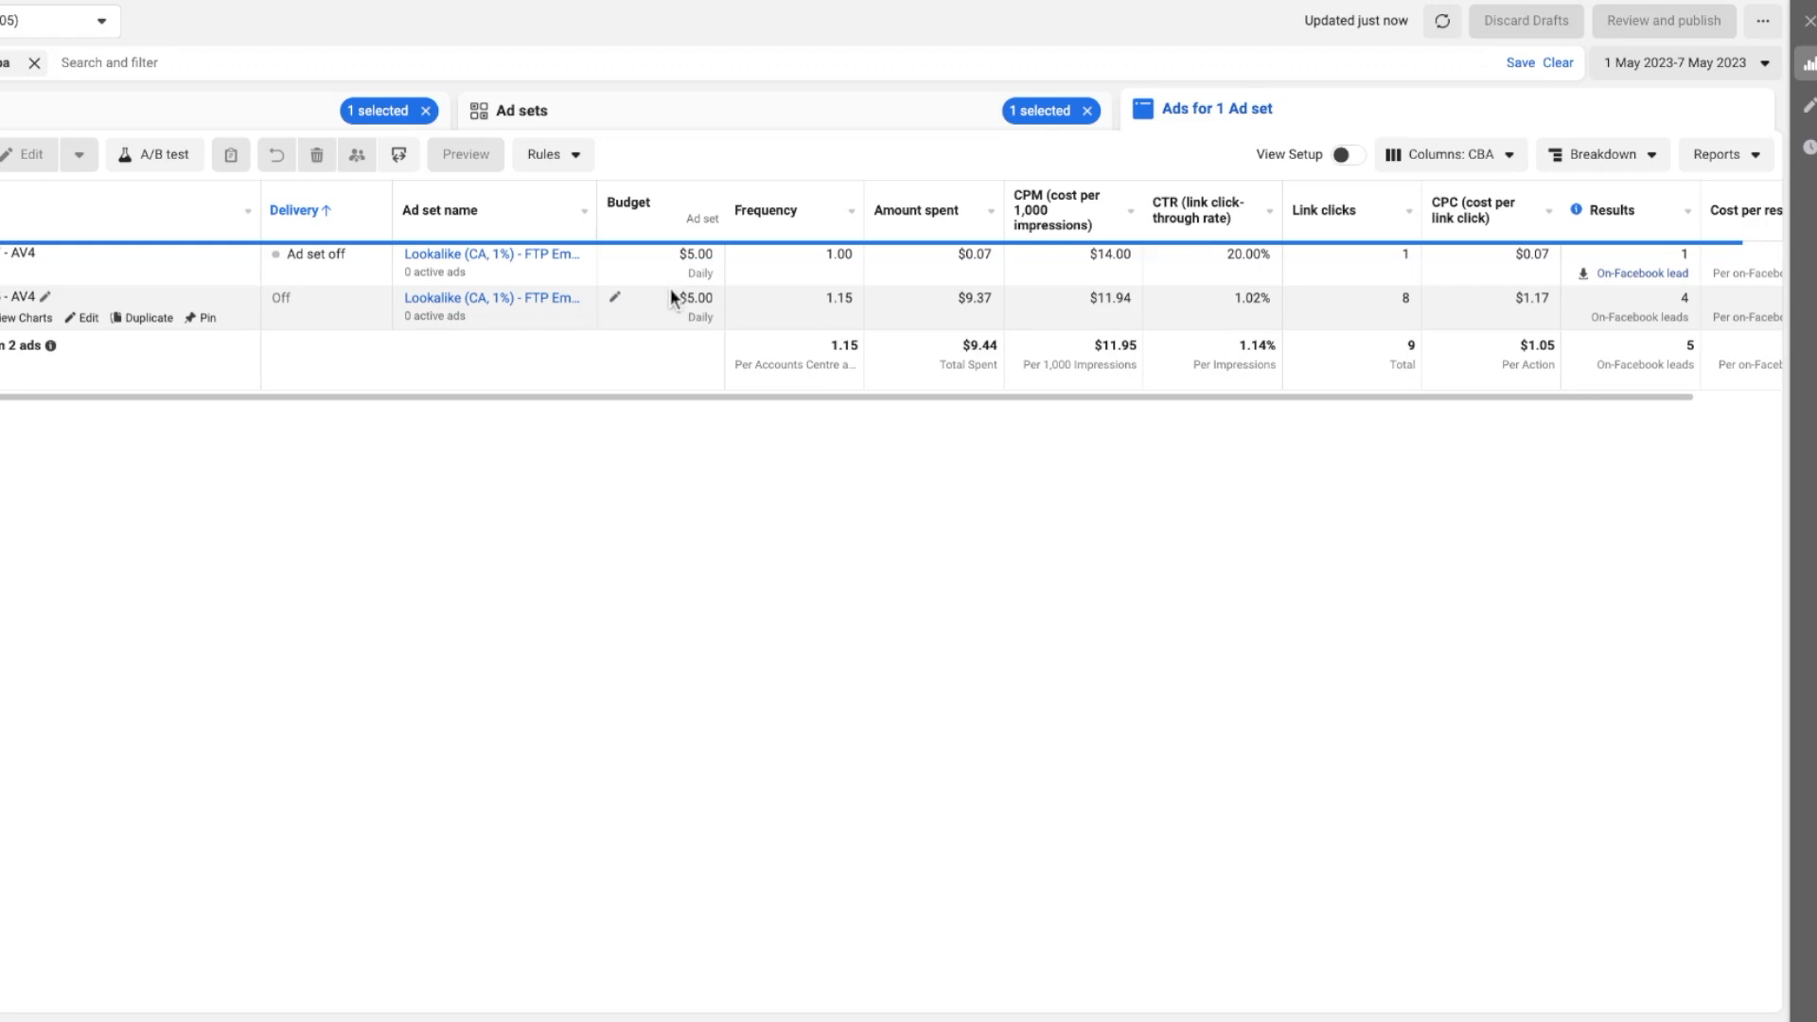
click(646, 110)
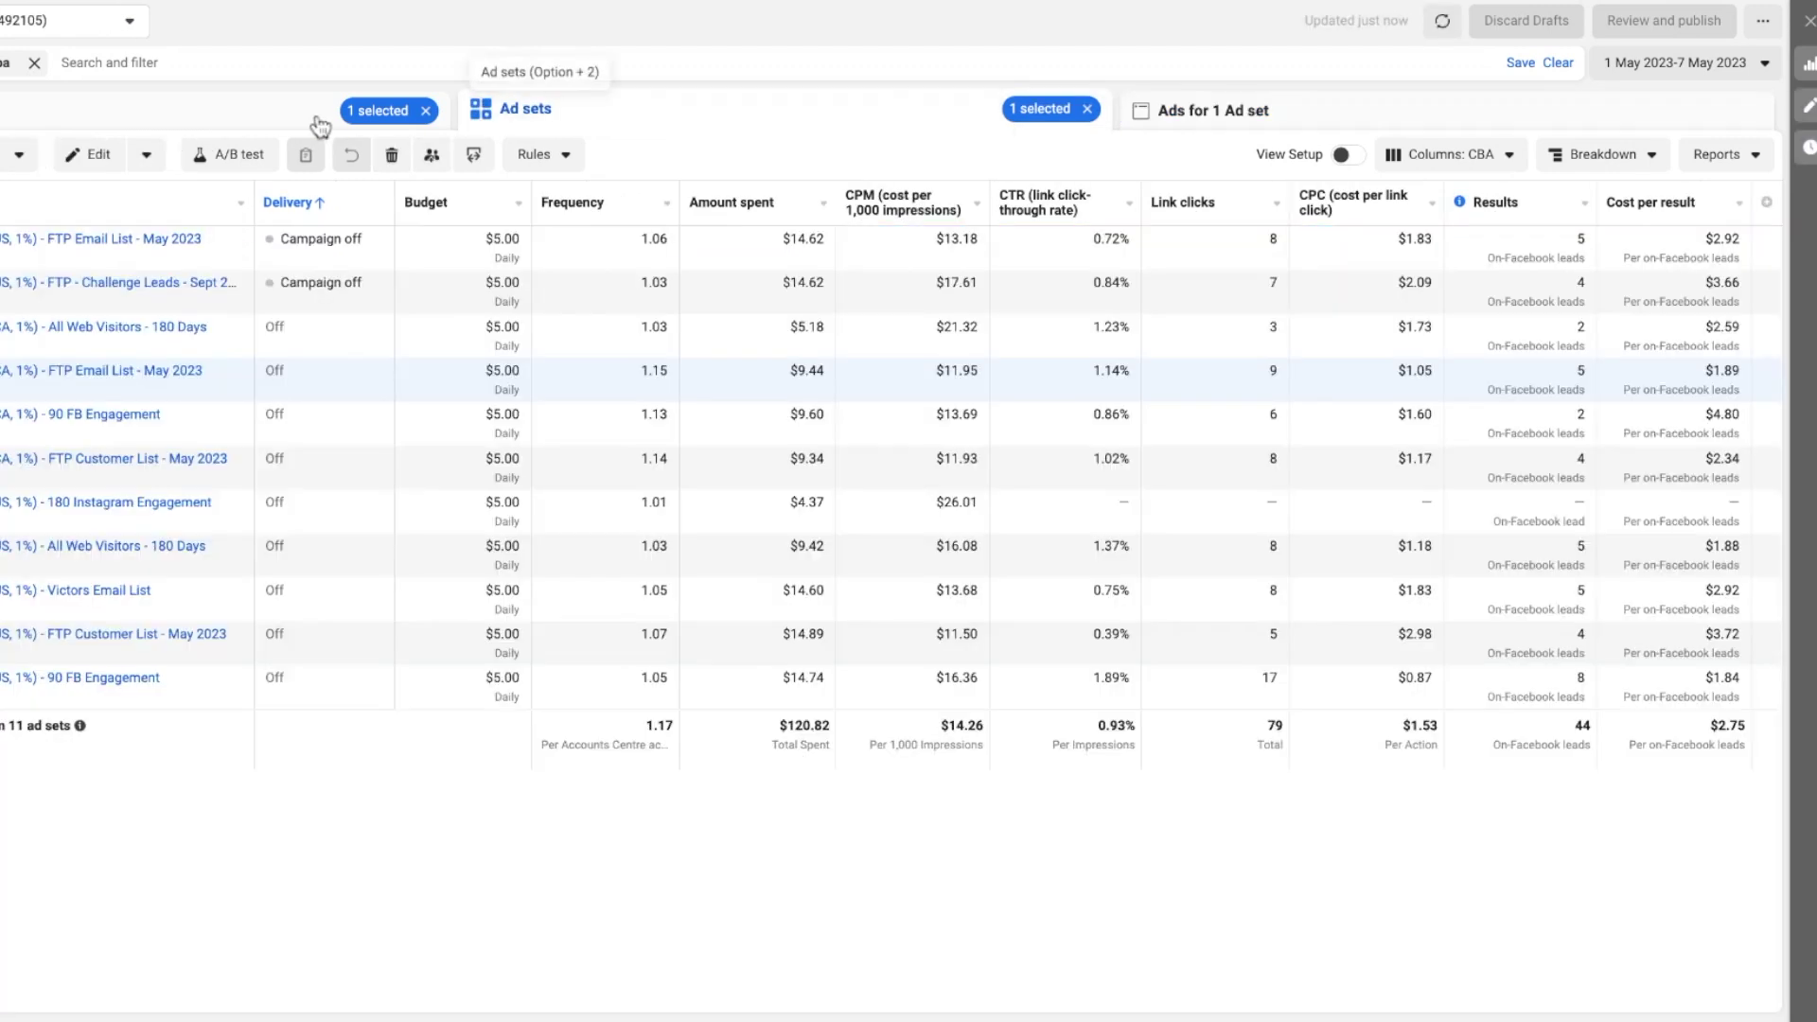
click(307, 118)
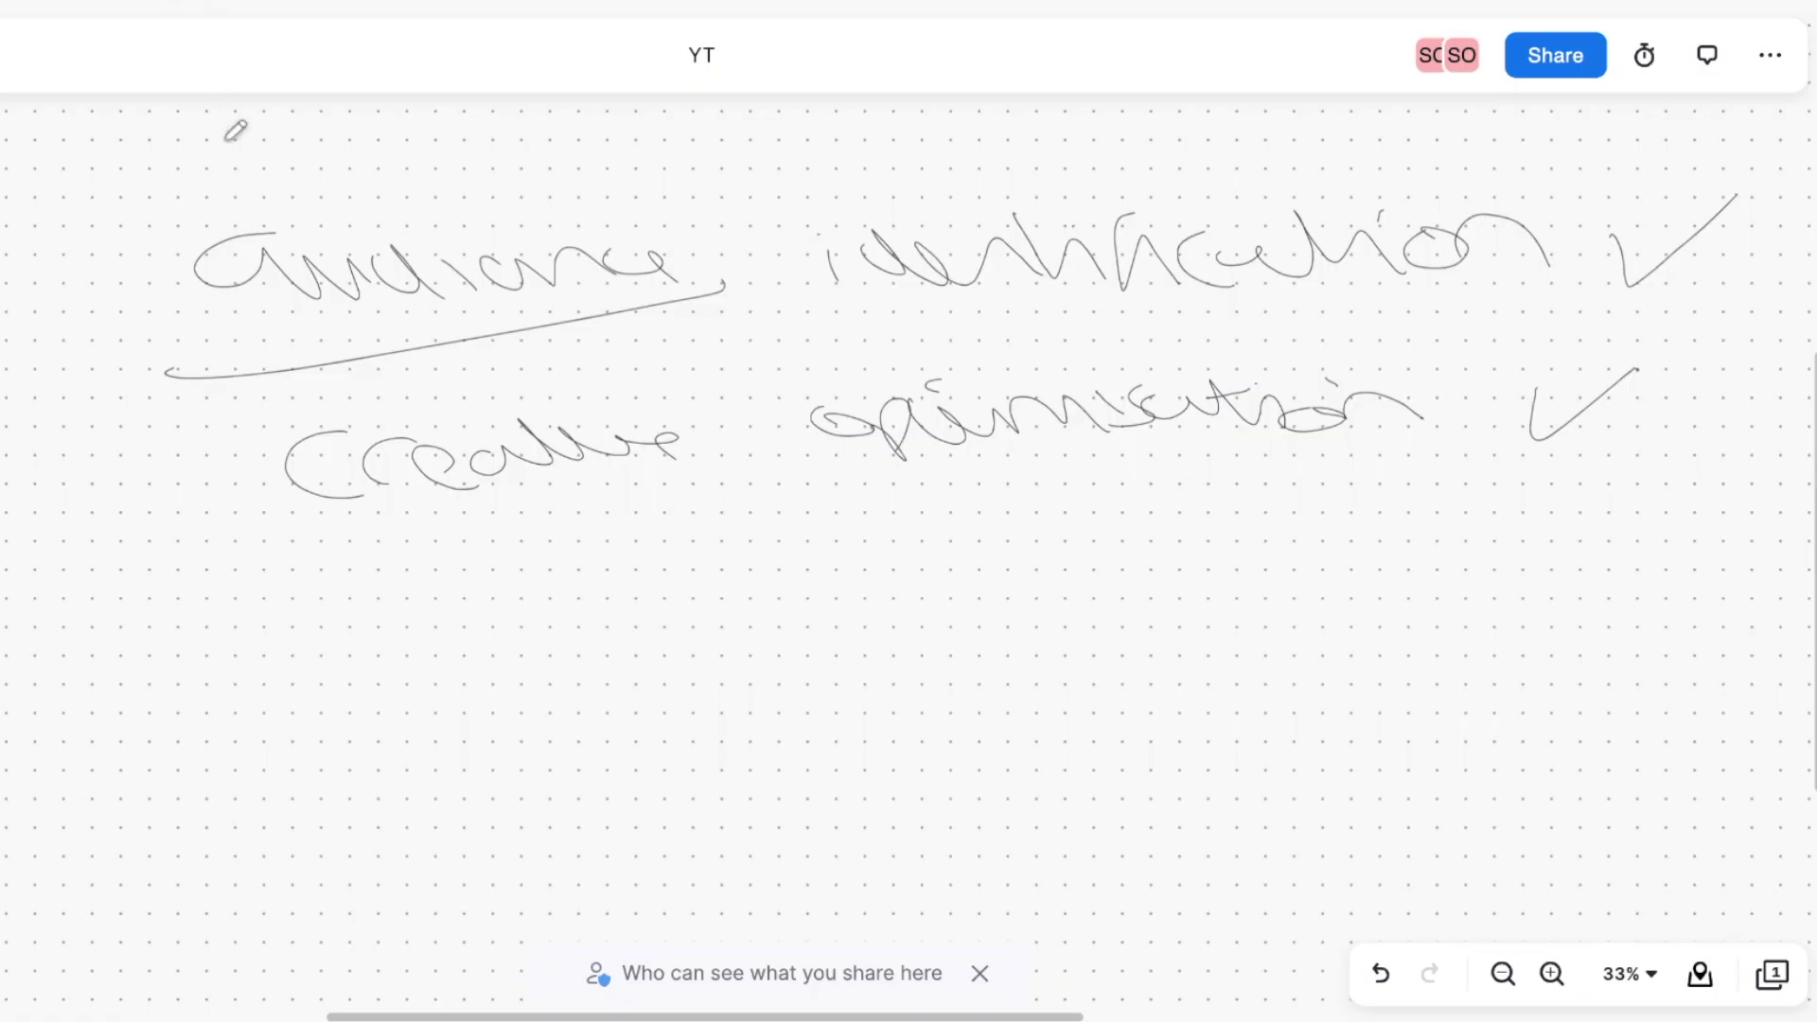
- Switch to the whiteboard and handwrite "AC1" with an arrow to "Pain" beneath the creative optimisation heading
scroll(582, 359, down, 4)
scroll(586, 364, right, 5)
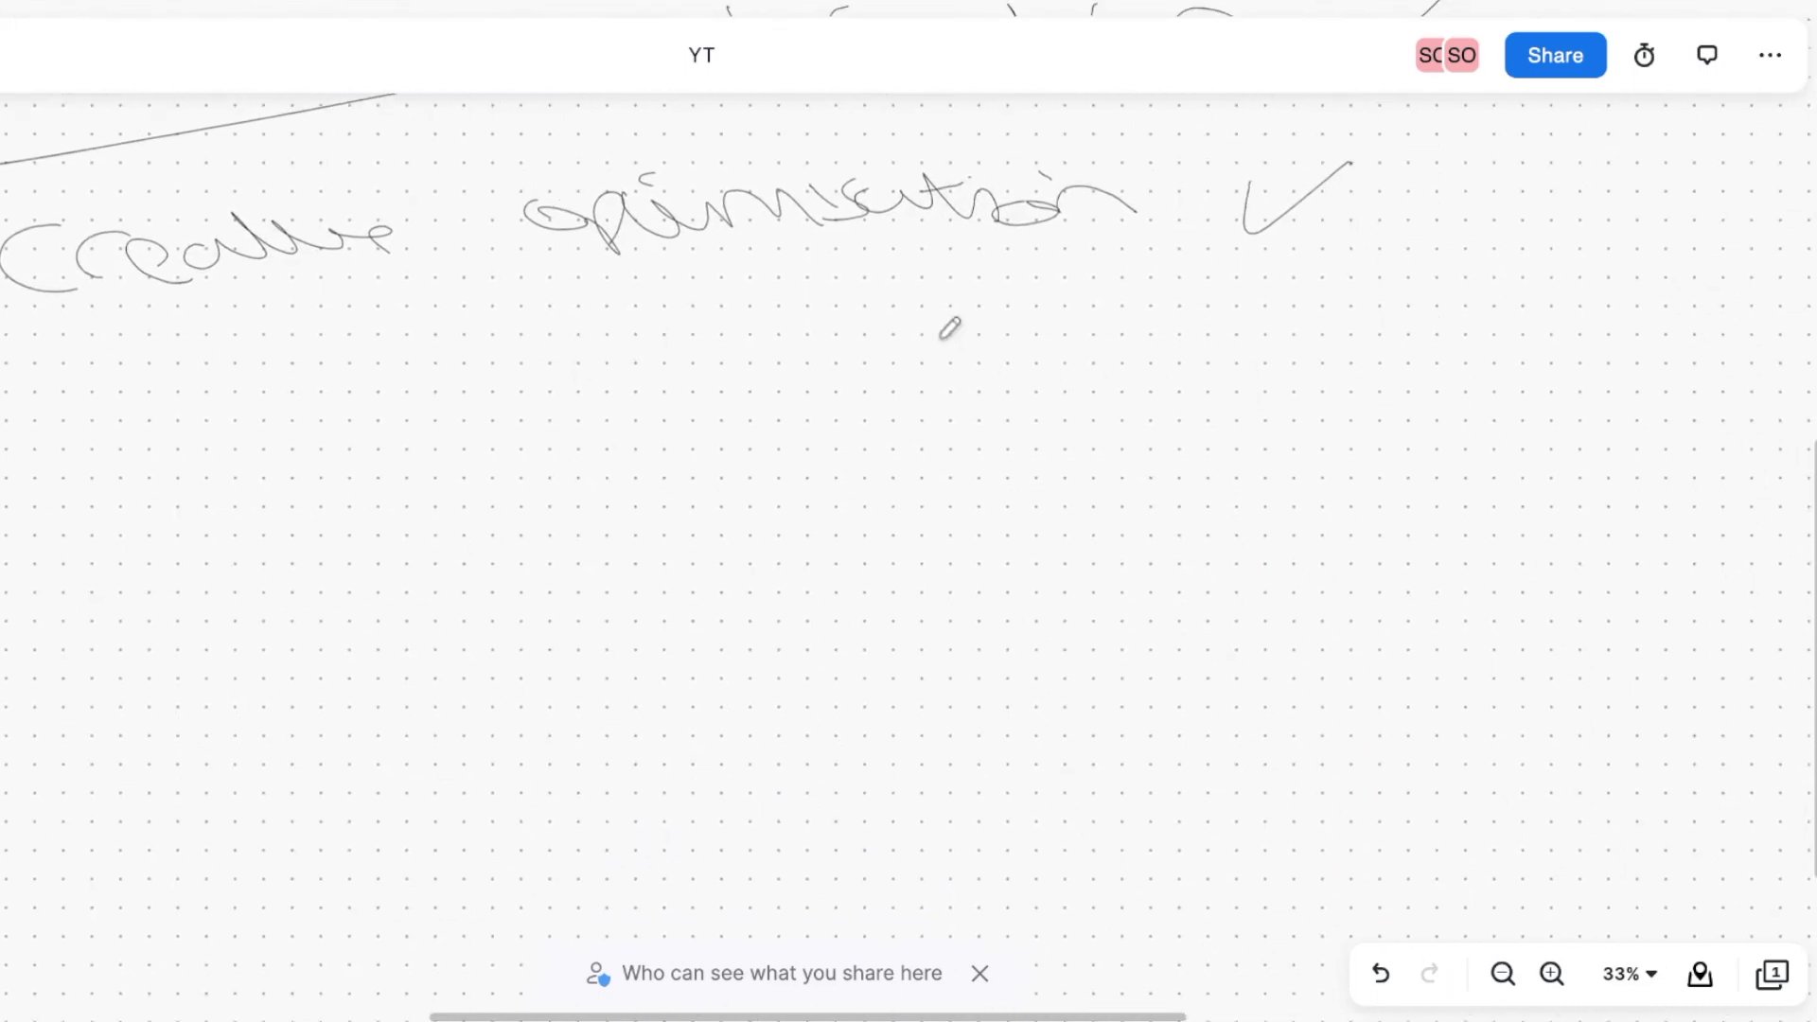
mouse_move(716, 286)
mouse_down()
mouse_move(791, 346)
mouse_move(778, 322)
mouse_move(856, 346)
mouse_up()
drag(867, 275, 915, 364)
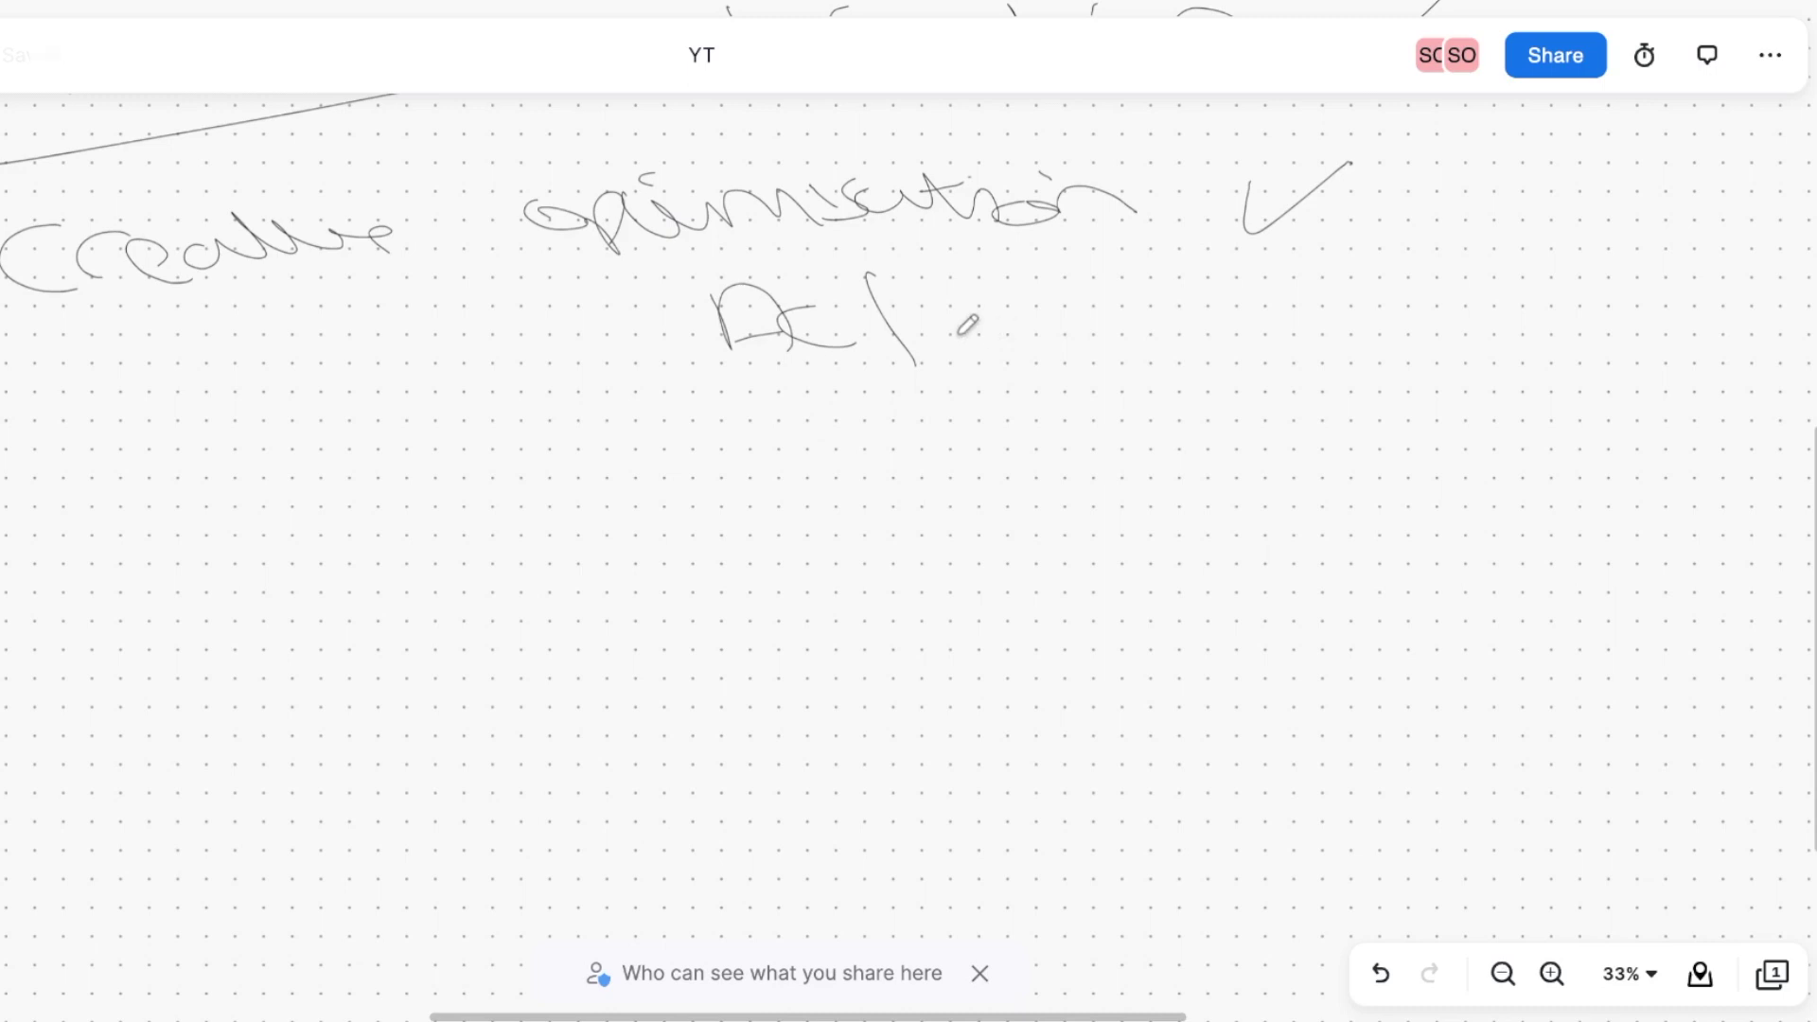
scroll(847, 405, down, 3)
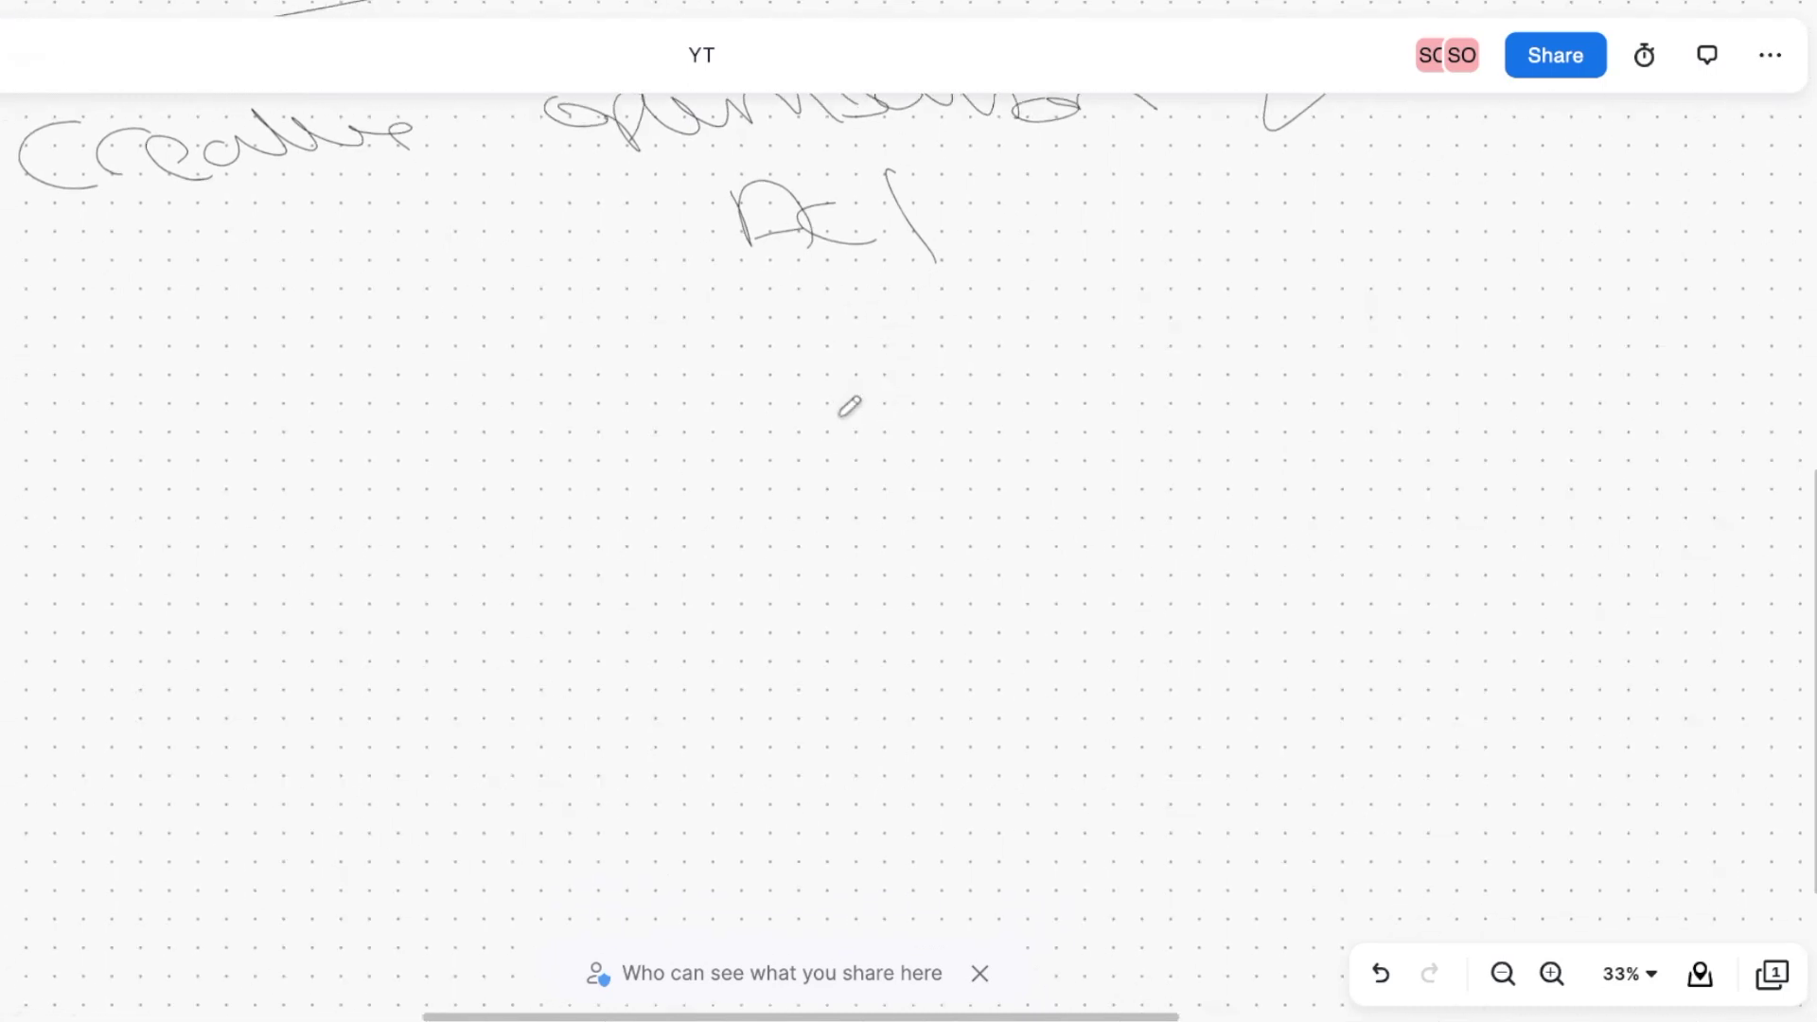
mouse_move(1009, 225)
mouse_down()
mouse_move(1109, 218)
mouse_move(1153, 191)
mouse_move(1240, 210)
mouse_move(1311, 198)
mouse_up()
- Handwrite "AC2" and "AC3" beneath AC1, each with an arrow to its own theme, using "Social" for AC3
mouse_move(766, 357)
mouse_down()
mouse_move(805, 312)
mouse_move(956, 345)
mouse_up()
mouse_move(1060, 319)
mouse_down()
mouse_move(1104, 318)
mouse_move(1090, 346)
mouse_up()
drag(1172, 293, 1326, 303)
mouse_move(785, 416)
mouse_down()
mouse_move(852, 466)
mouse_move(979, 459)
mouse_up()
mouse_move(1052, 403)
mouse_down()
mouse_move(1094, 401)
mouse_move(1085, 432)
mouse_up()
drag(1213, 382, 1156, 426)
drag(1183, 416, 1388, 397)
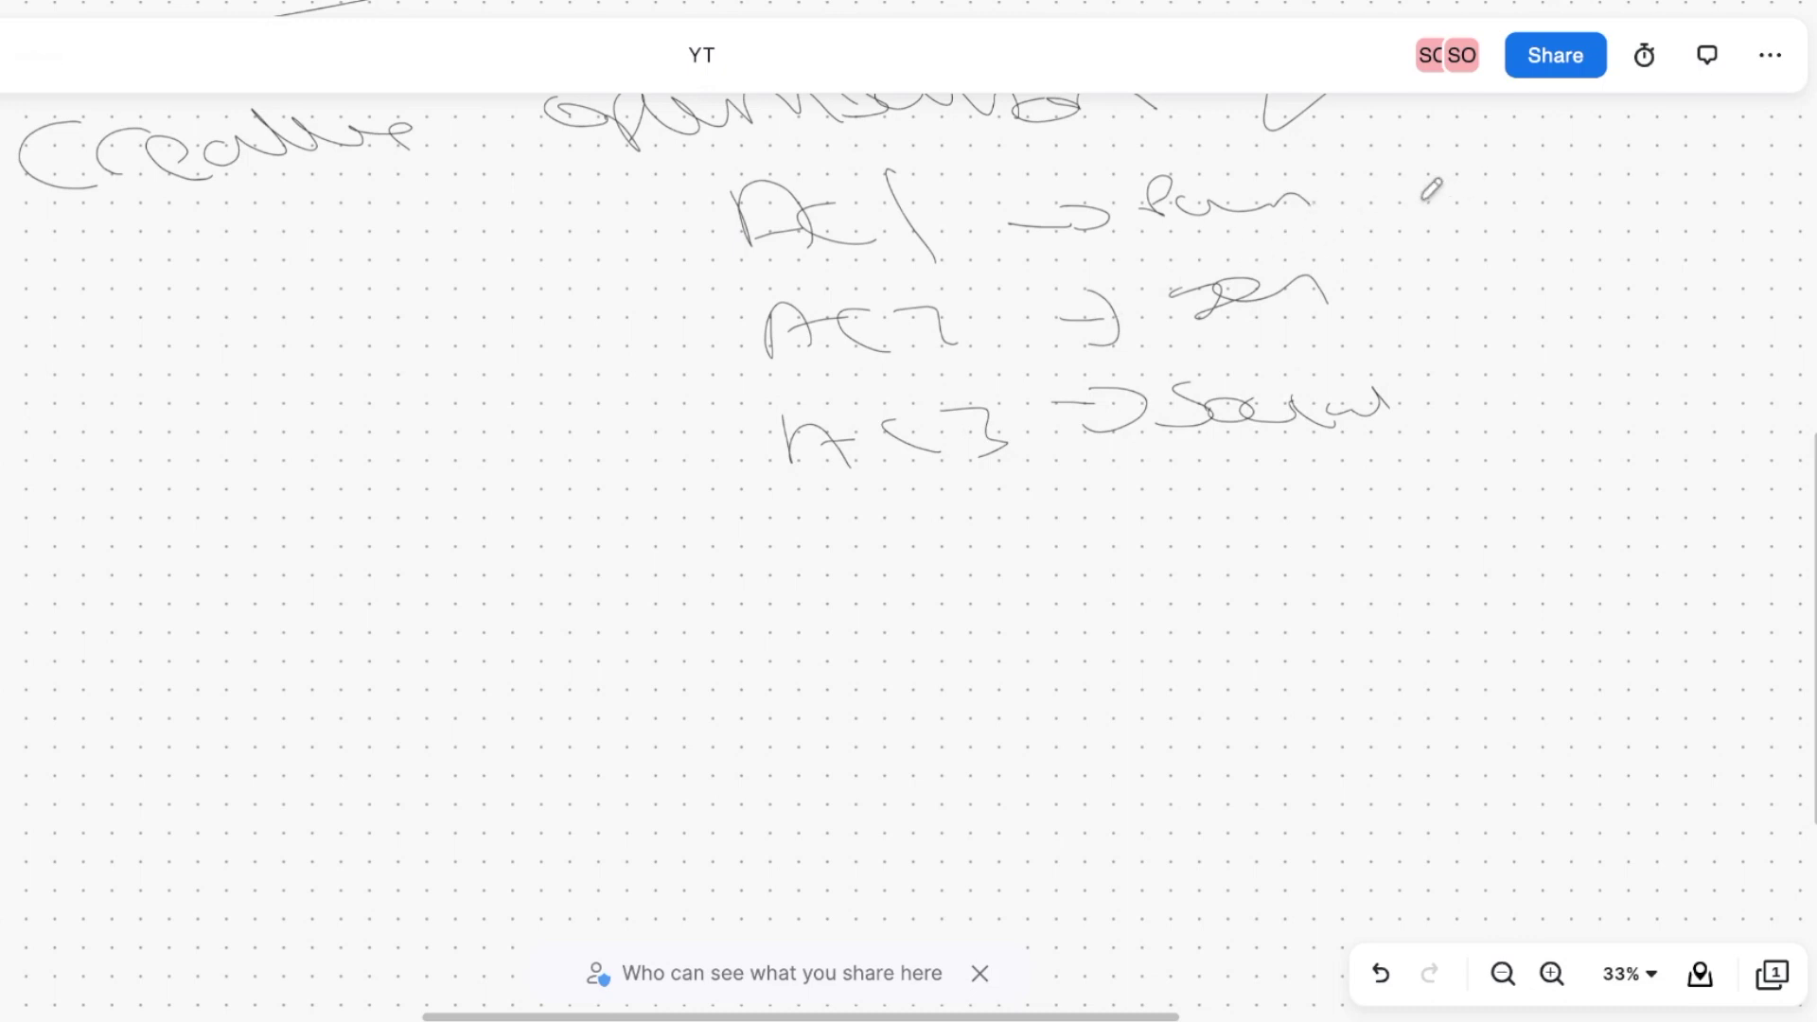
- Tick the AC1 line, draw an arrow from it to the numbers 1, 2 and 3, and mark the audience heading with an arrow
drag(1406, 190, 1550, 157)
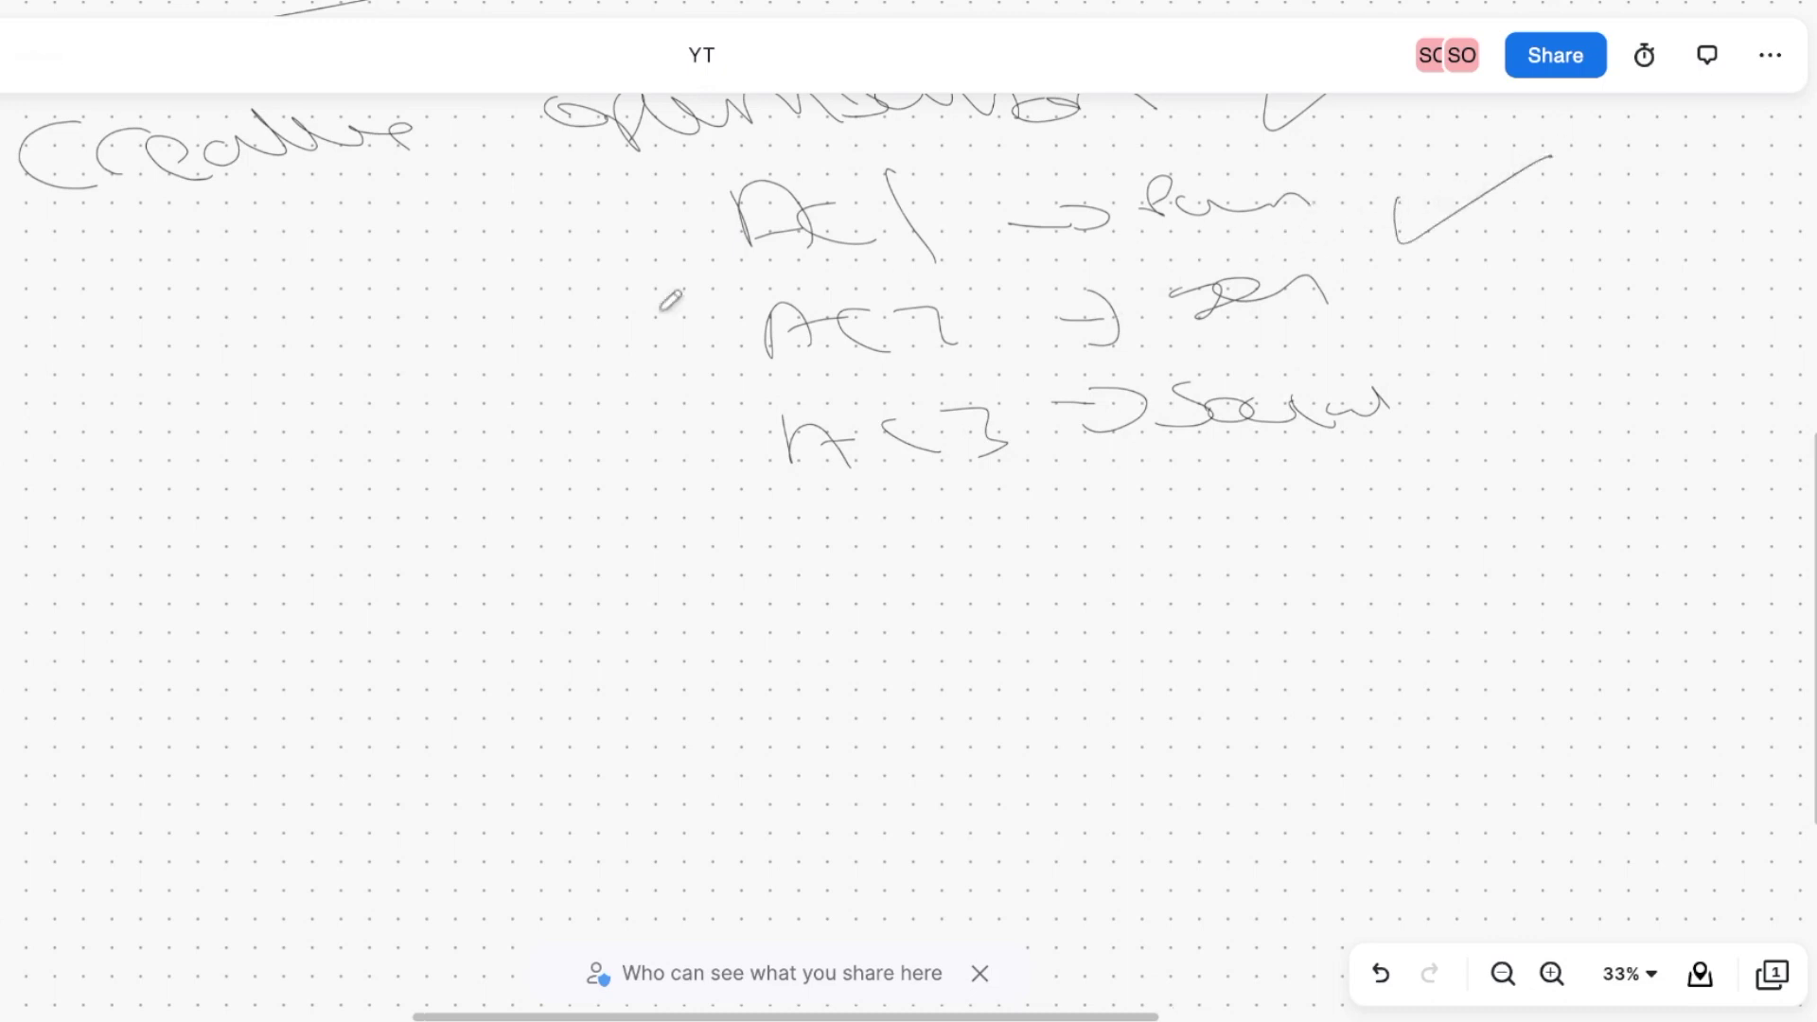
mouse_move(706, 212)
mouse_down()
mouse_move(531, 259)
mouse_move(484, 320)
mouse_move(541, 340)
mouse_up()
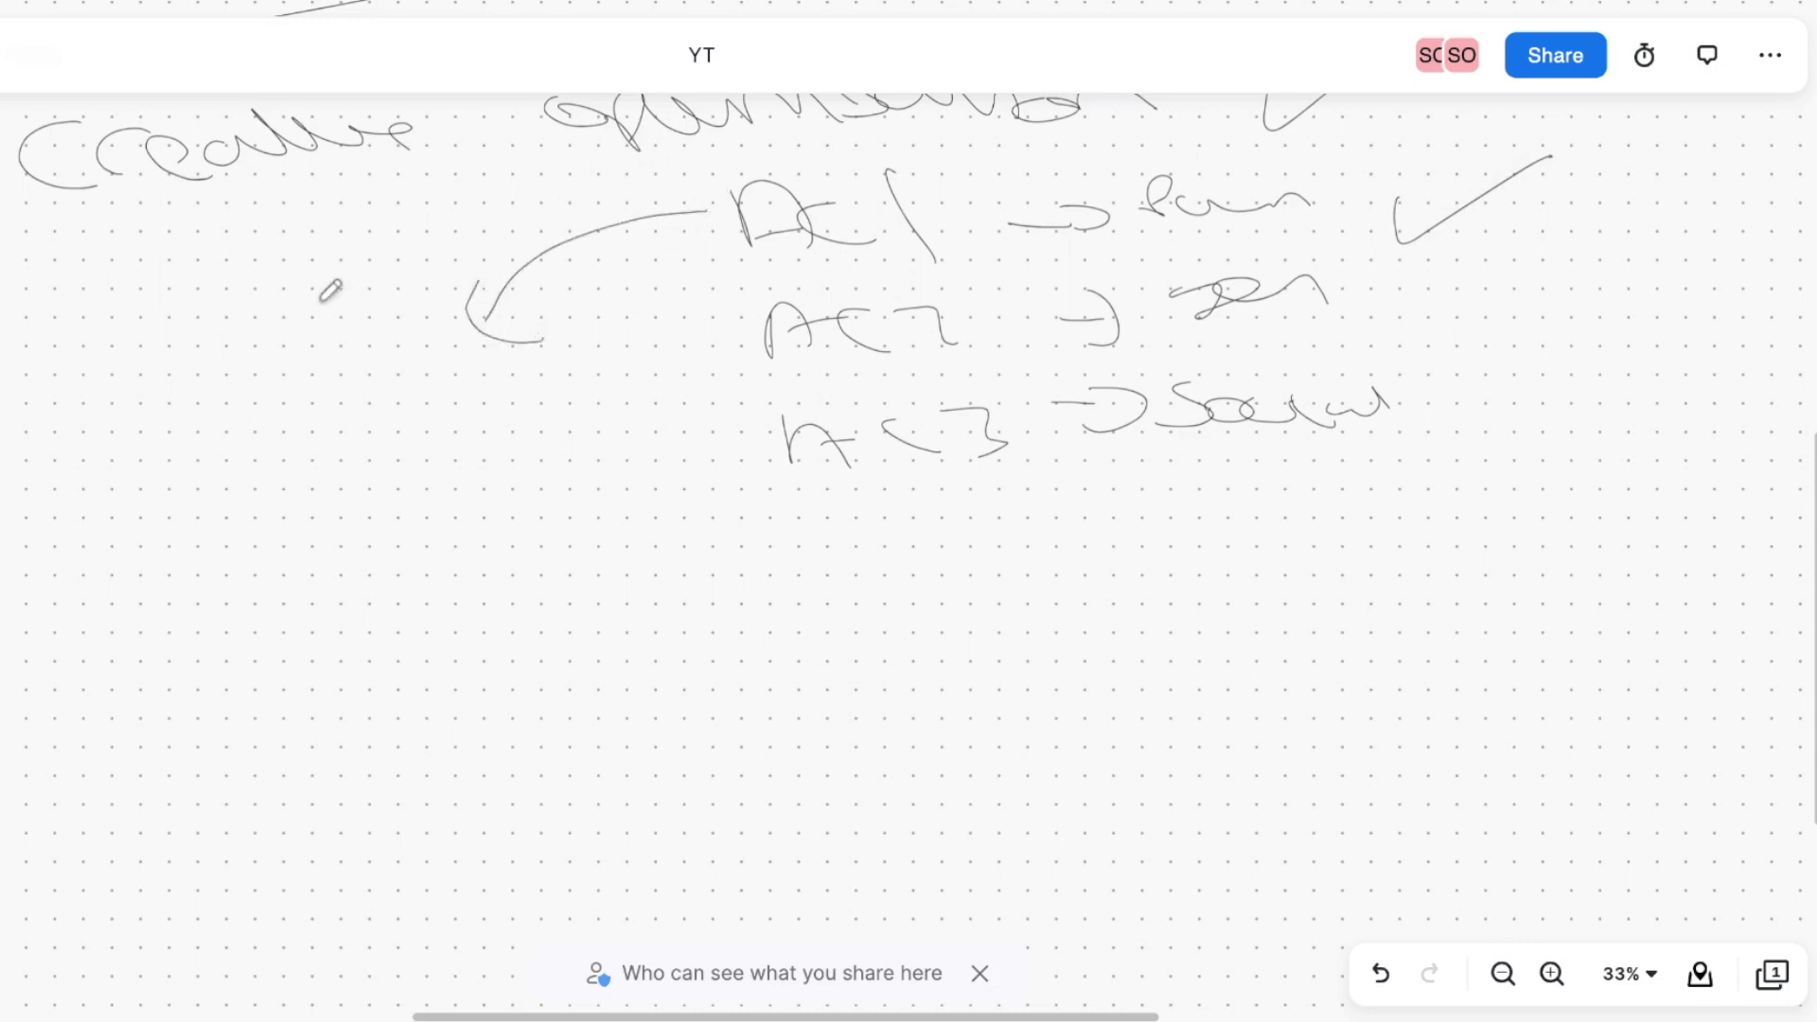
drag(256, 251, 478, 450)
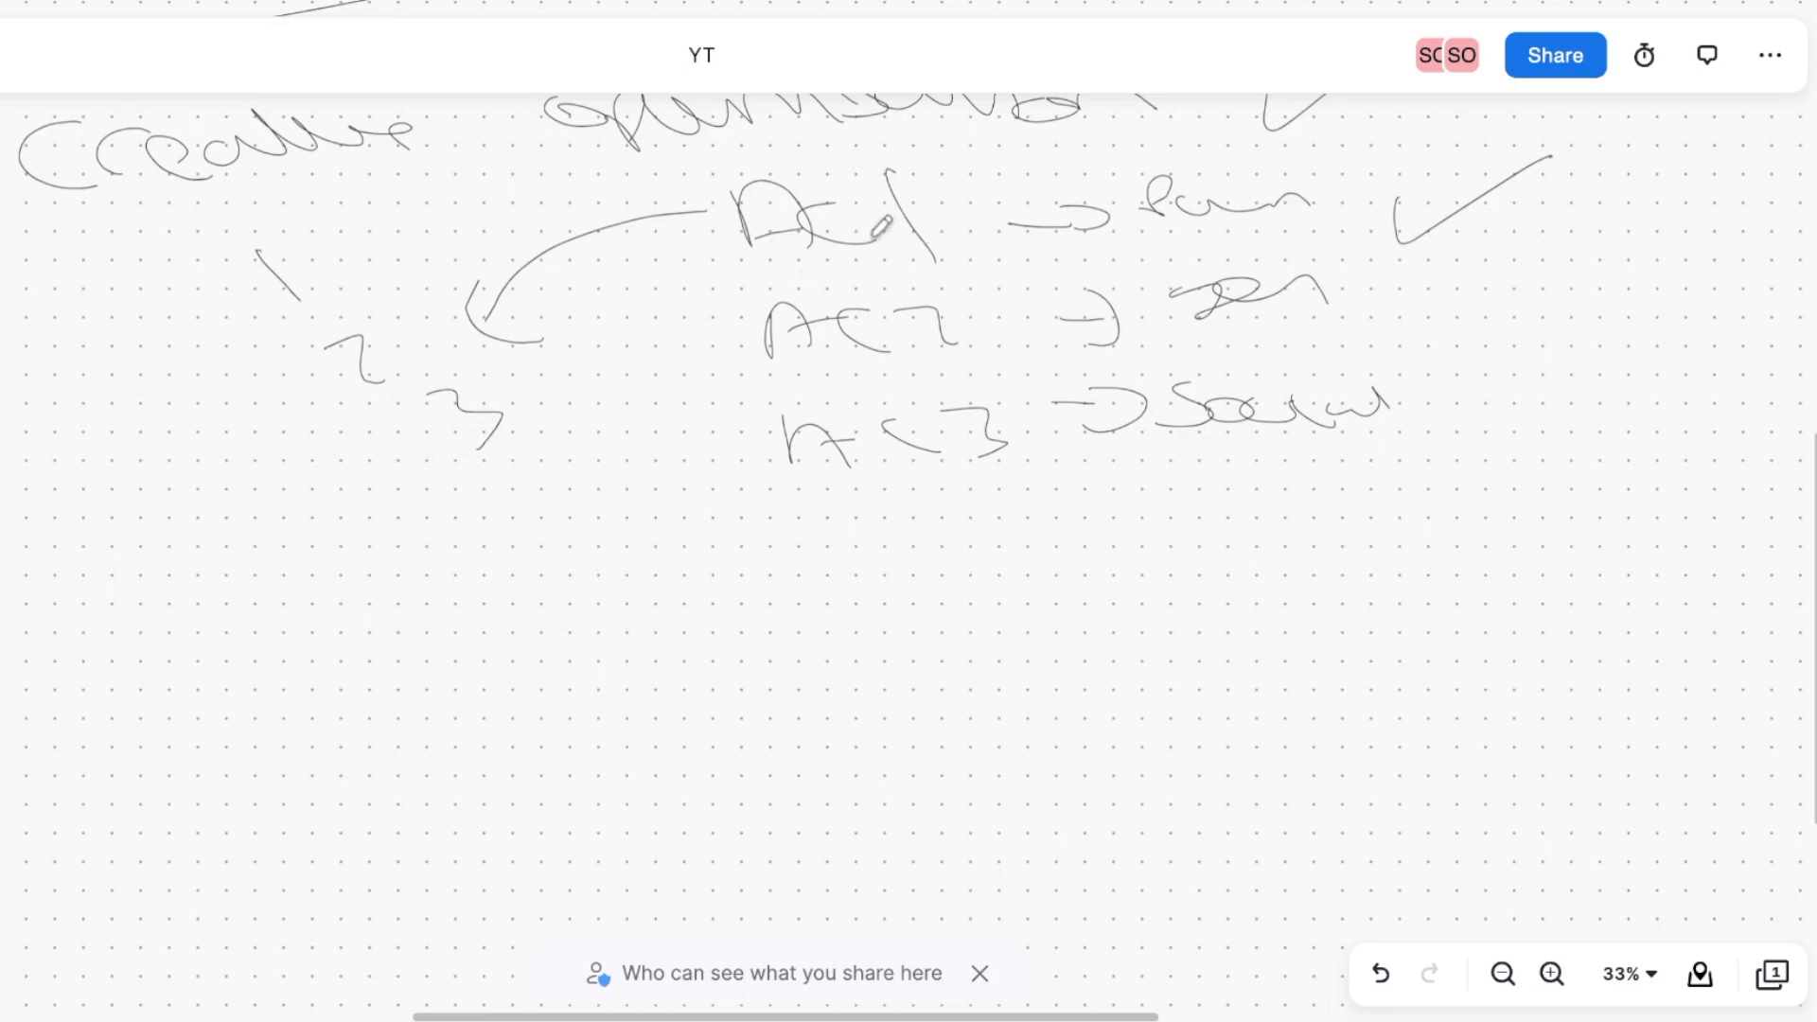
scroll(579, 290, up, 5)
mouse_move(193, 174)
mouse_down()
mouse_move(219, 252)
mouse_move(290, 230)
mouse_up()
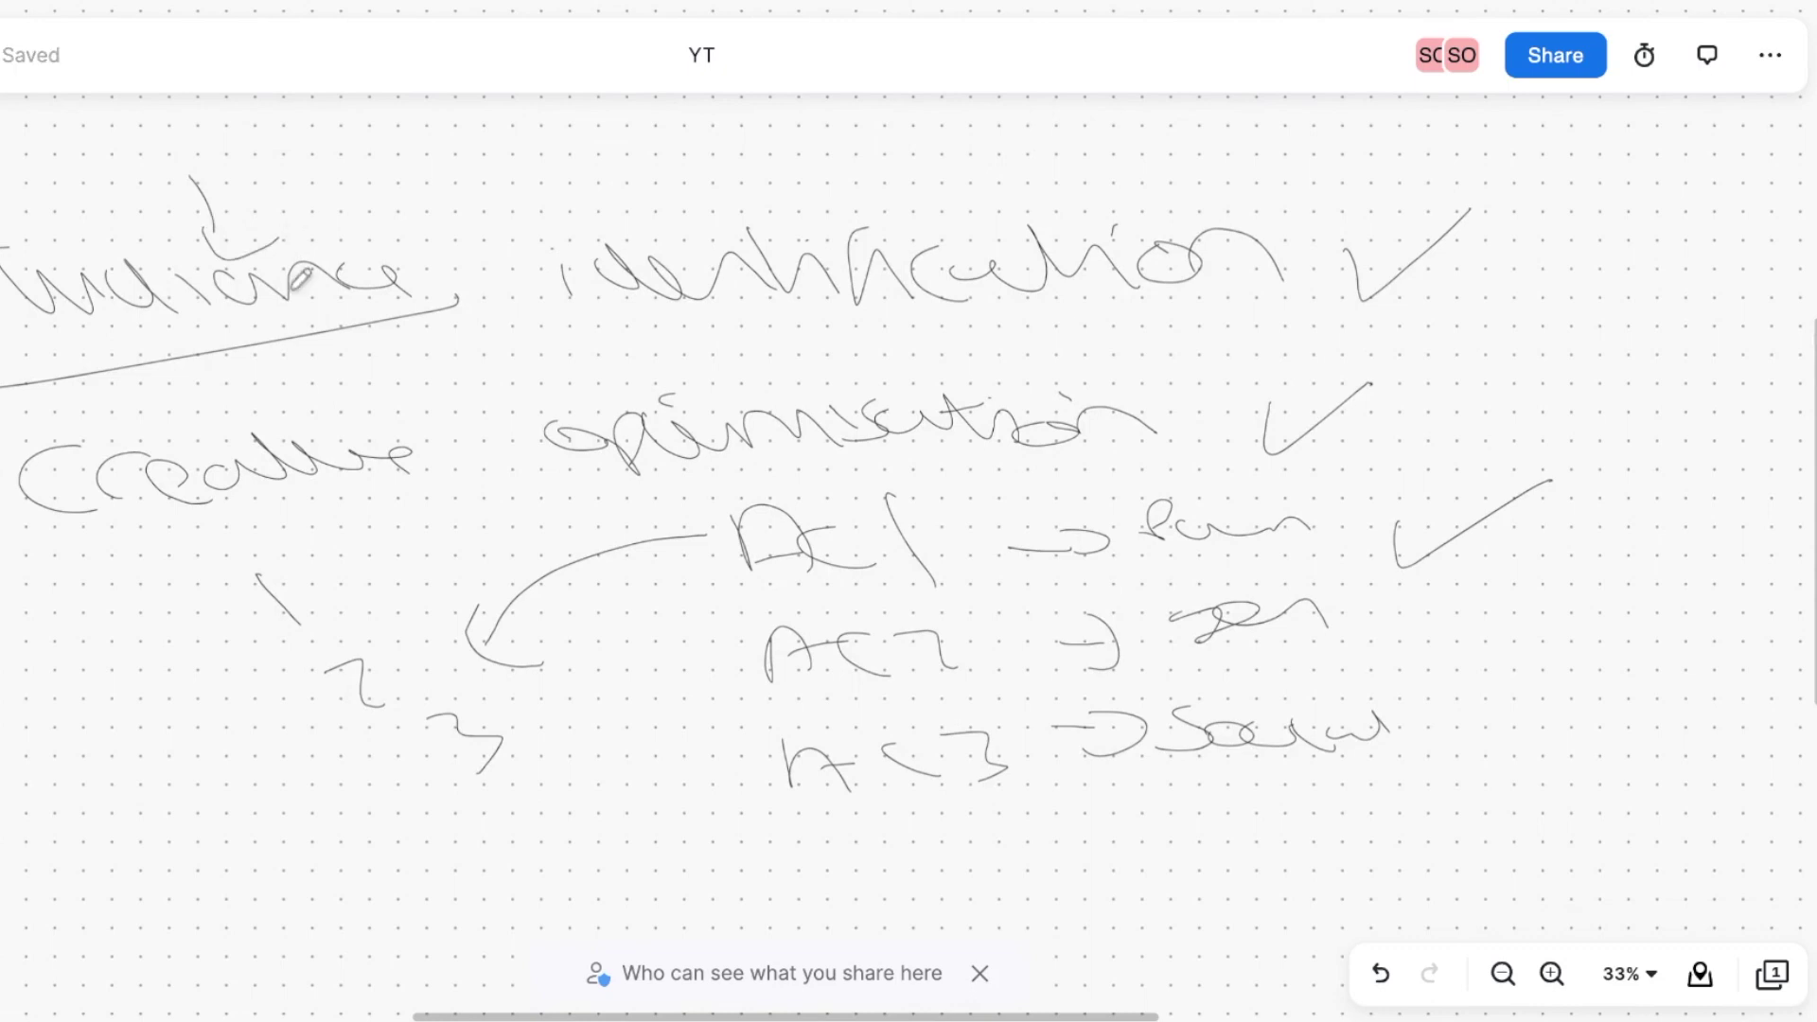
scroll(322, 348, down, 2)
scroll(321, 349, down, 1)
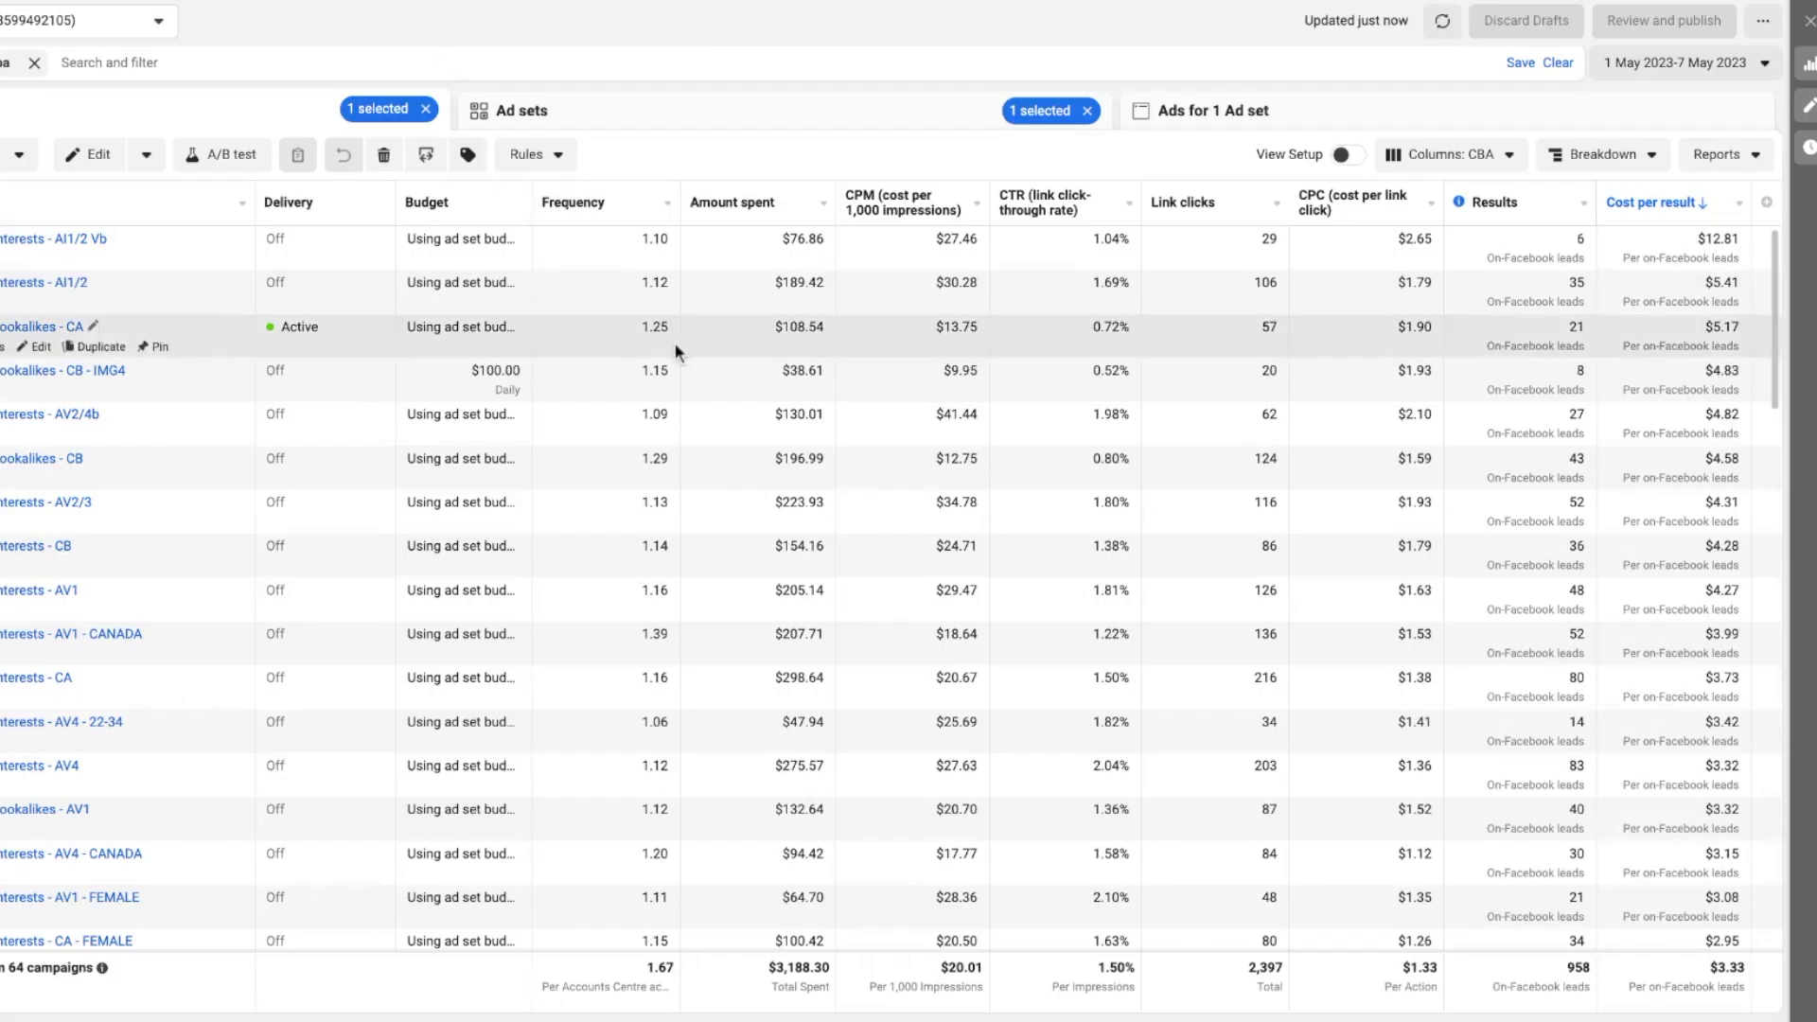
scroll(623, 365, down, 1)
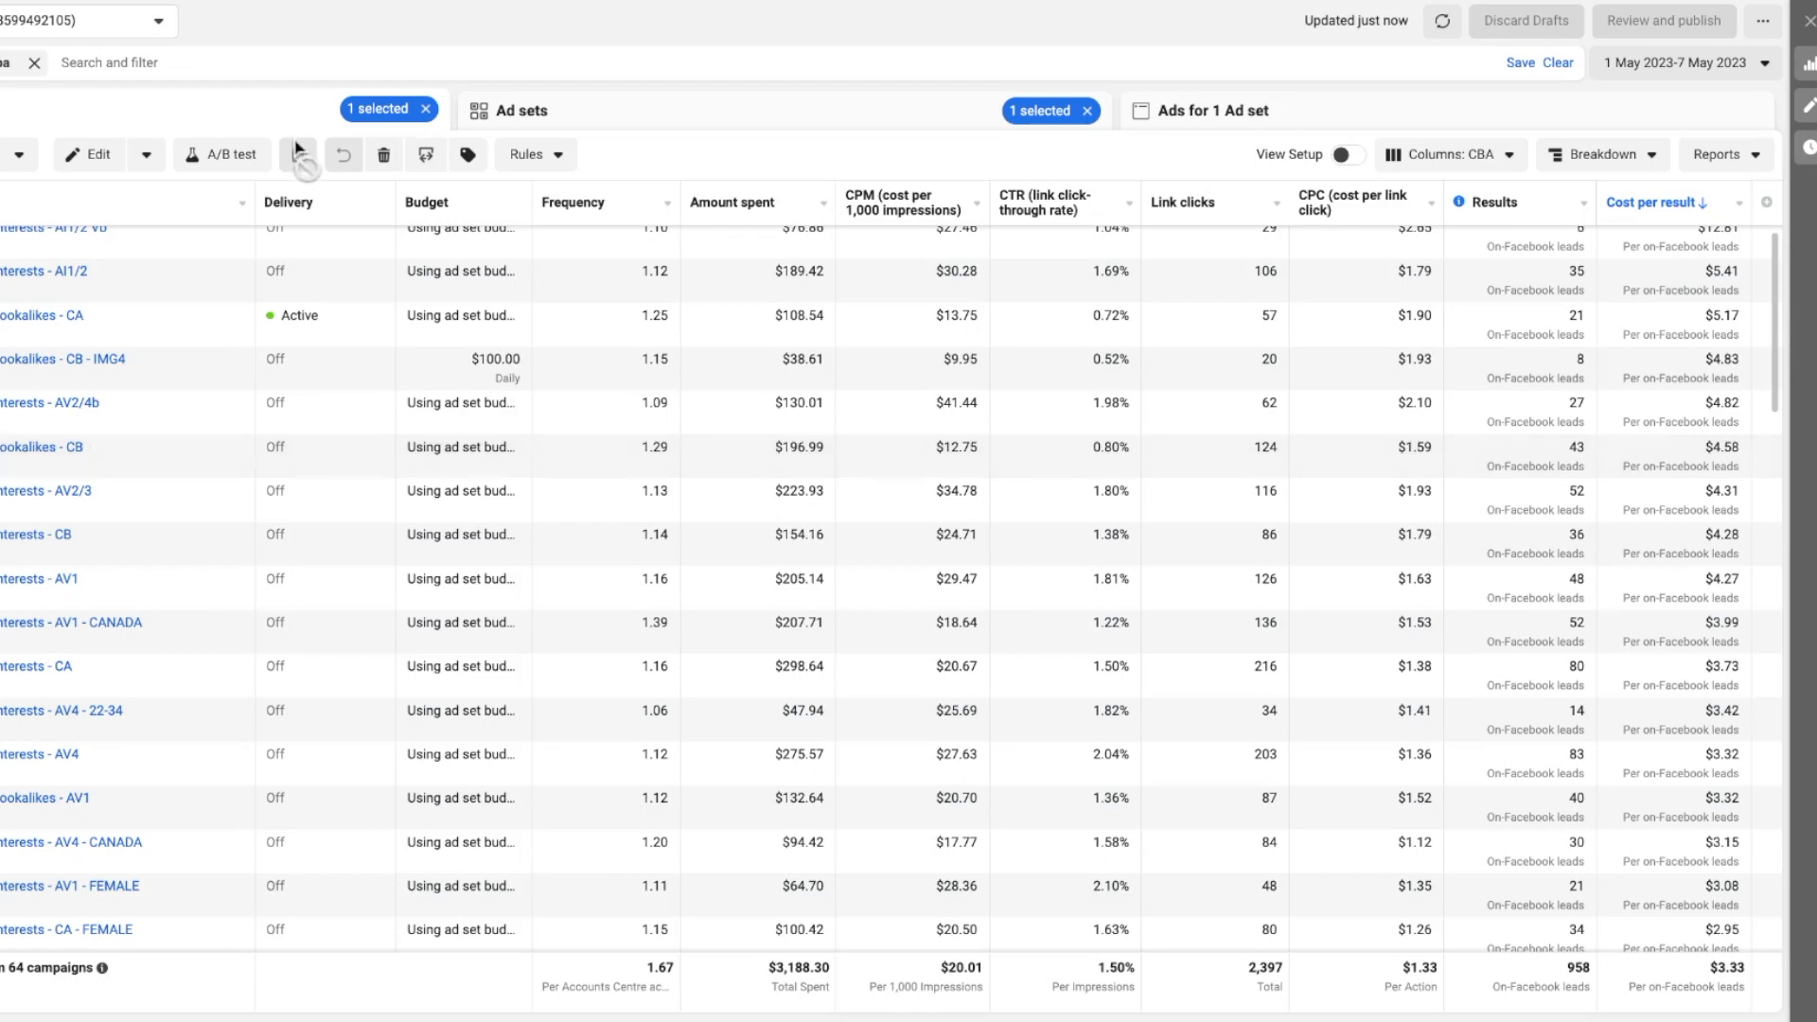
mouse_move(389, 468)
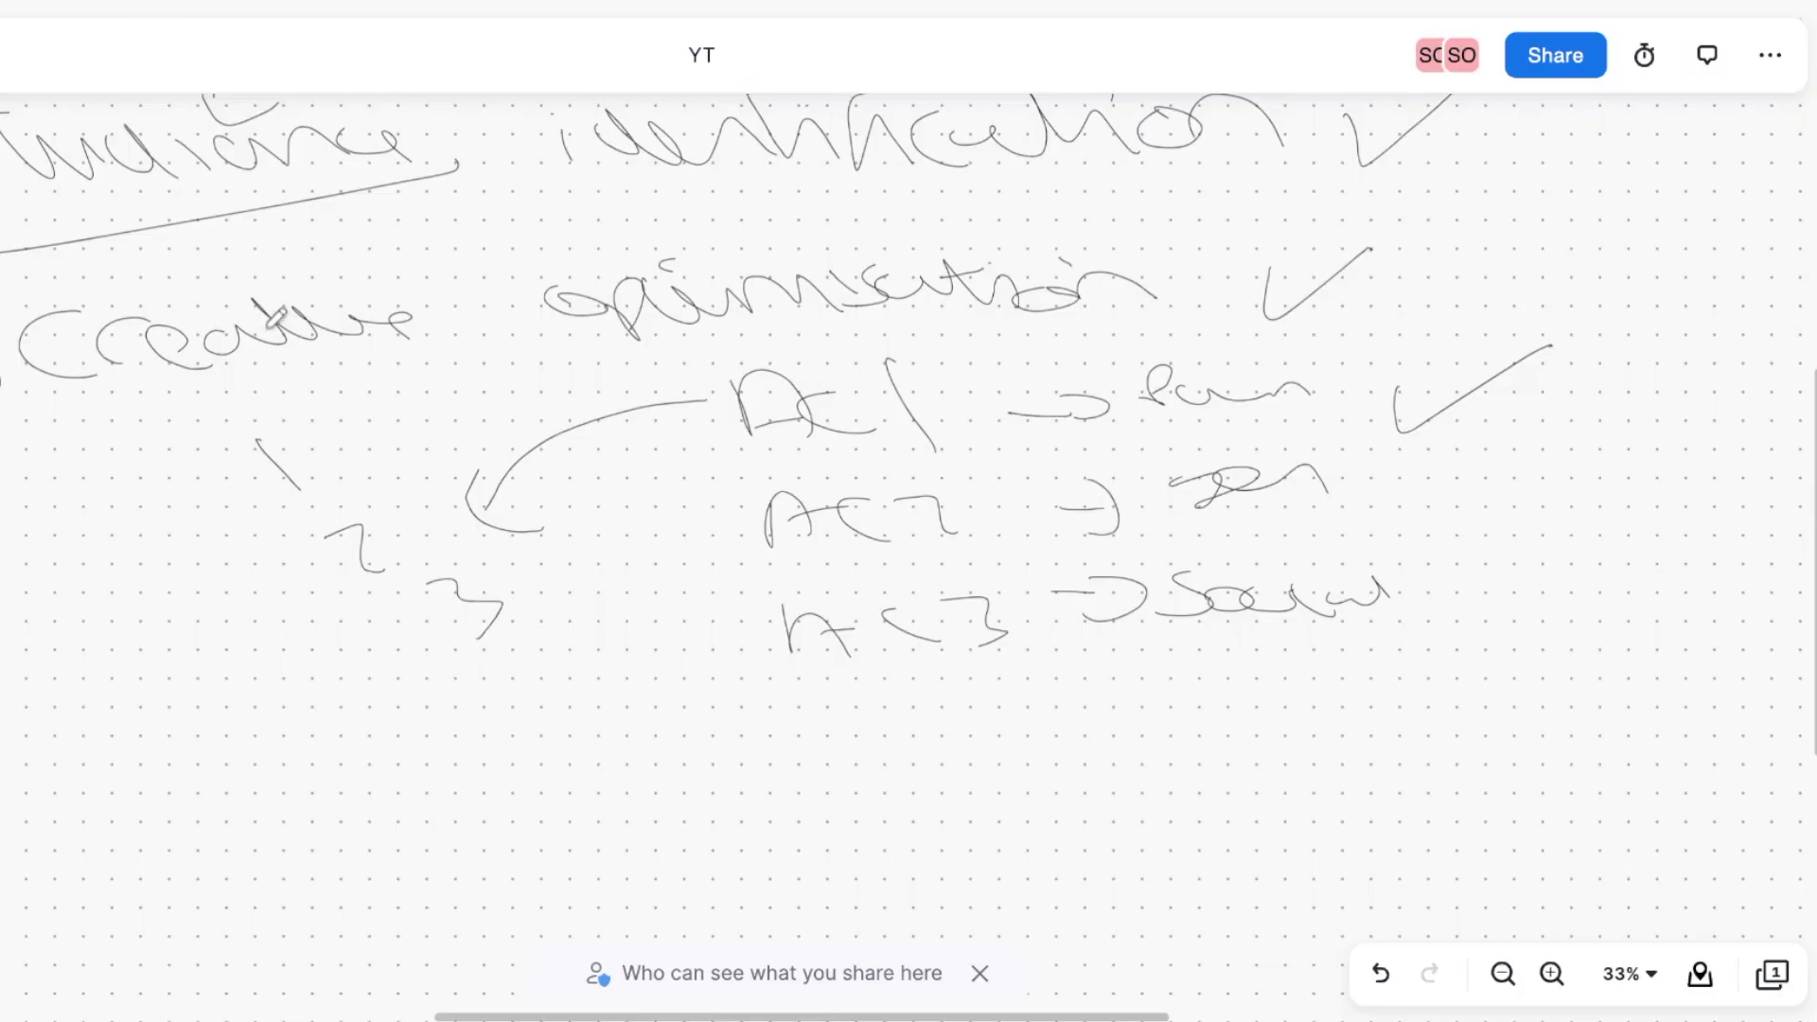
- Handwrite the heading "3) Demographic dialling" in the empty whiteboard area below the AC3 line
scroll(276, 473, down, 10)
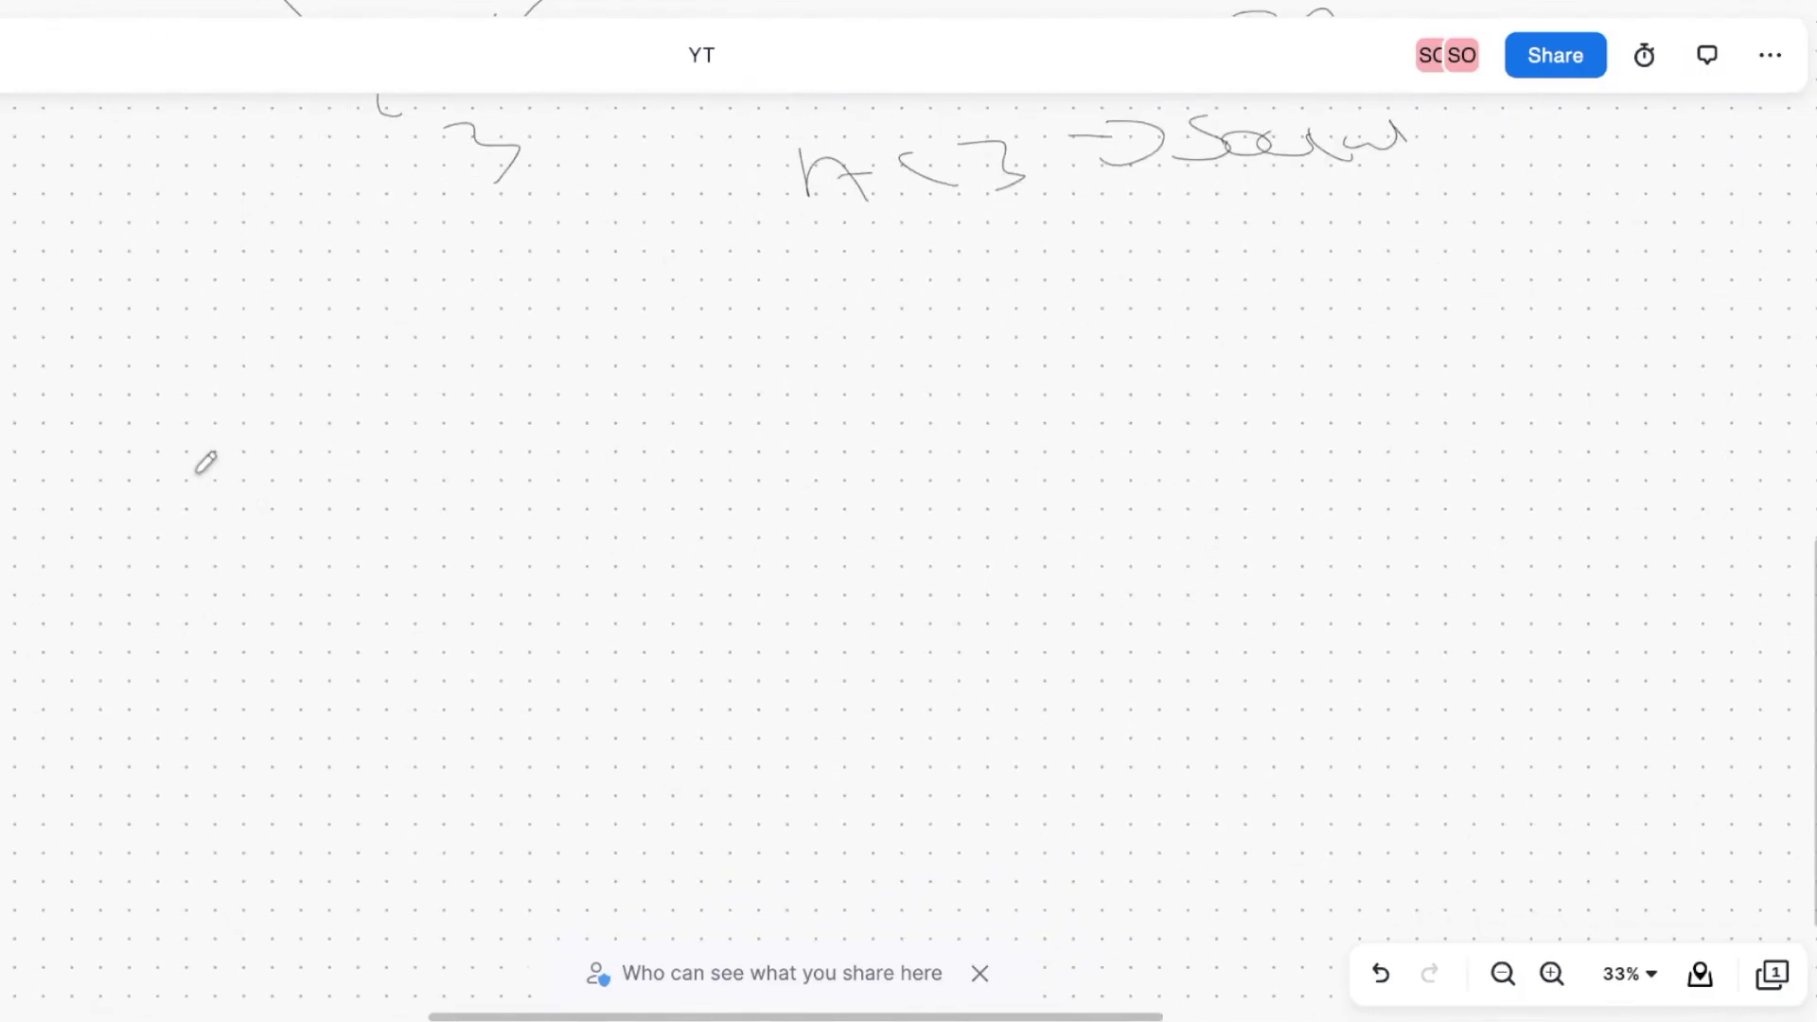
mouse_move(62, 337)
mouse_down()
mouse_move(136, 360)
mouse_move(92, 398)
mouse_up()
drag(85, 269, 161, 445)
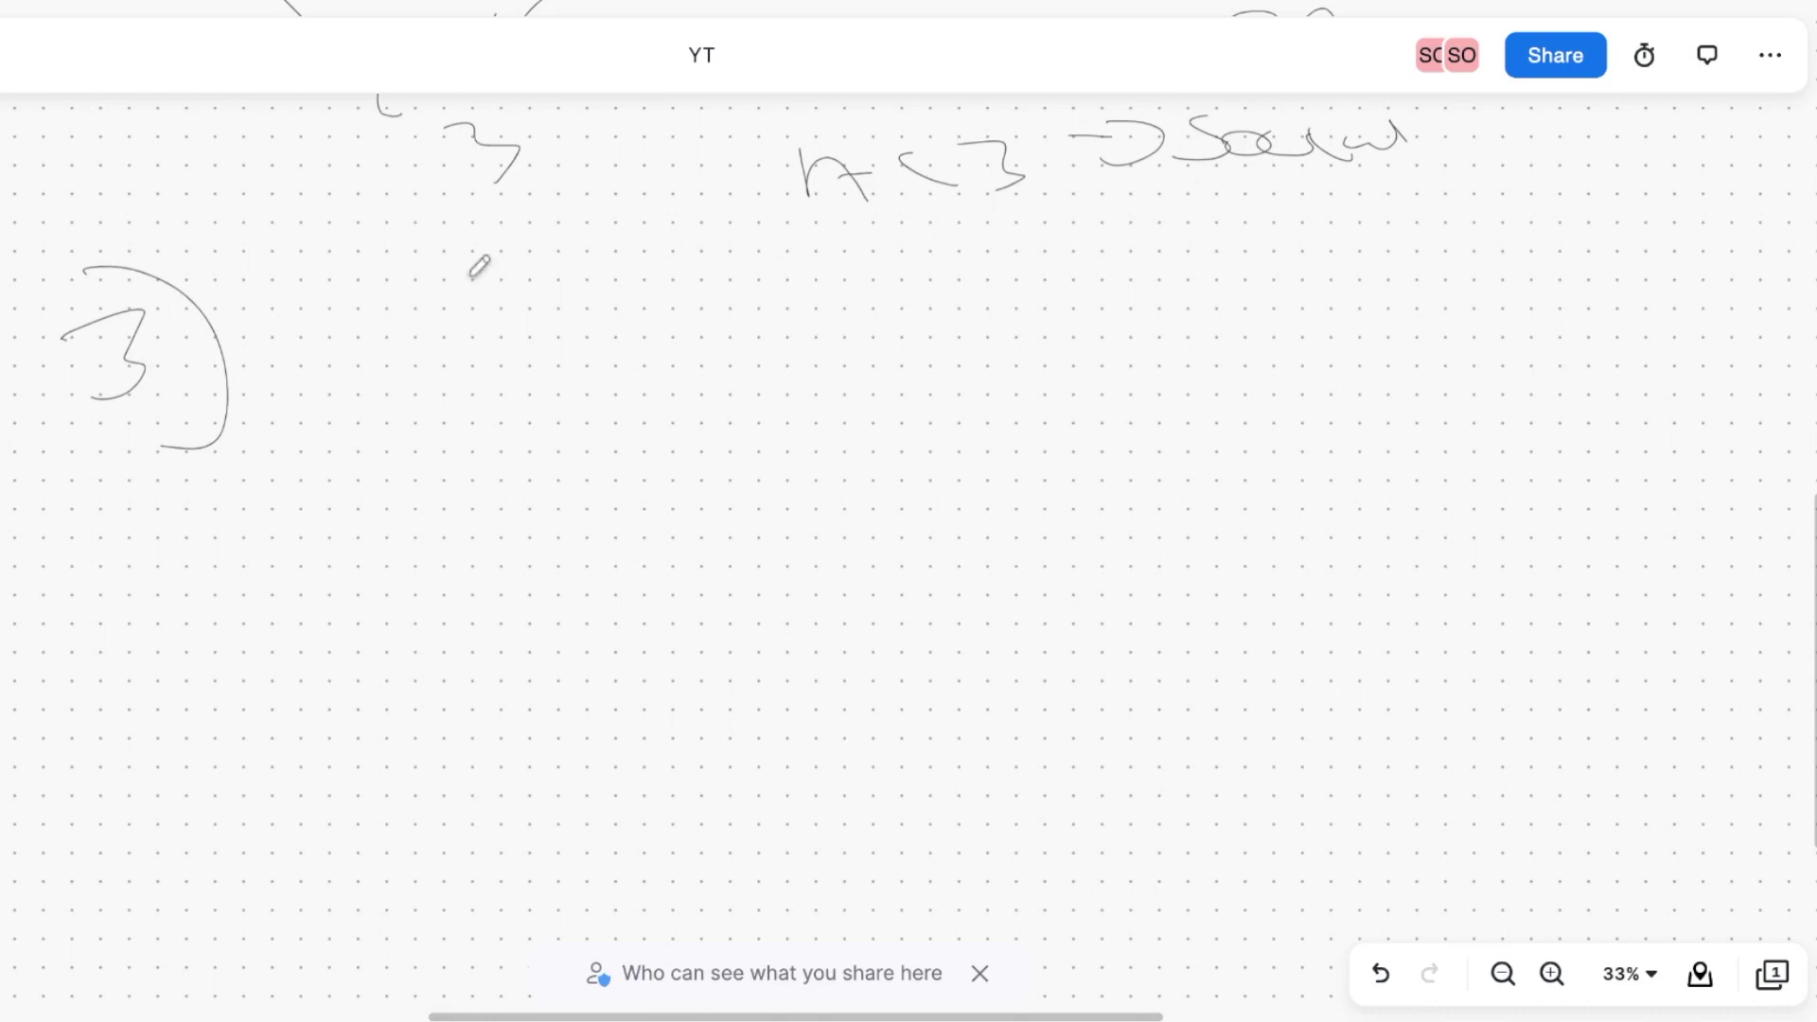
mouse_move(287, 339)
mouse_down()
mouse_move(390, 365)
mouse_move(516, 346)
mouse_move(663, 388)
mouse_move(956, 312)
mouse_move(946, 323)
mouse_move(1022, 347)
mouse_up()
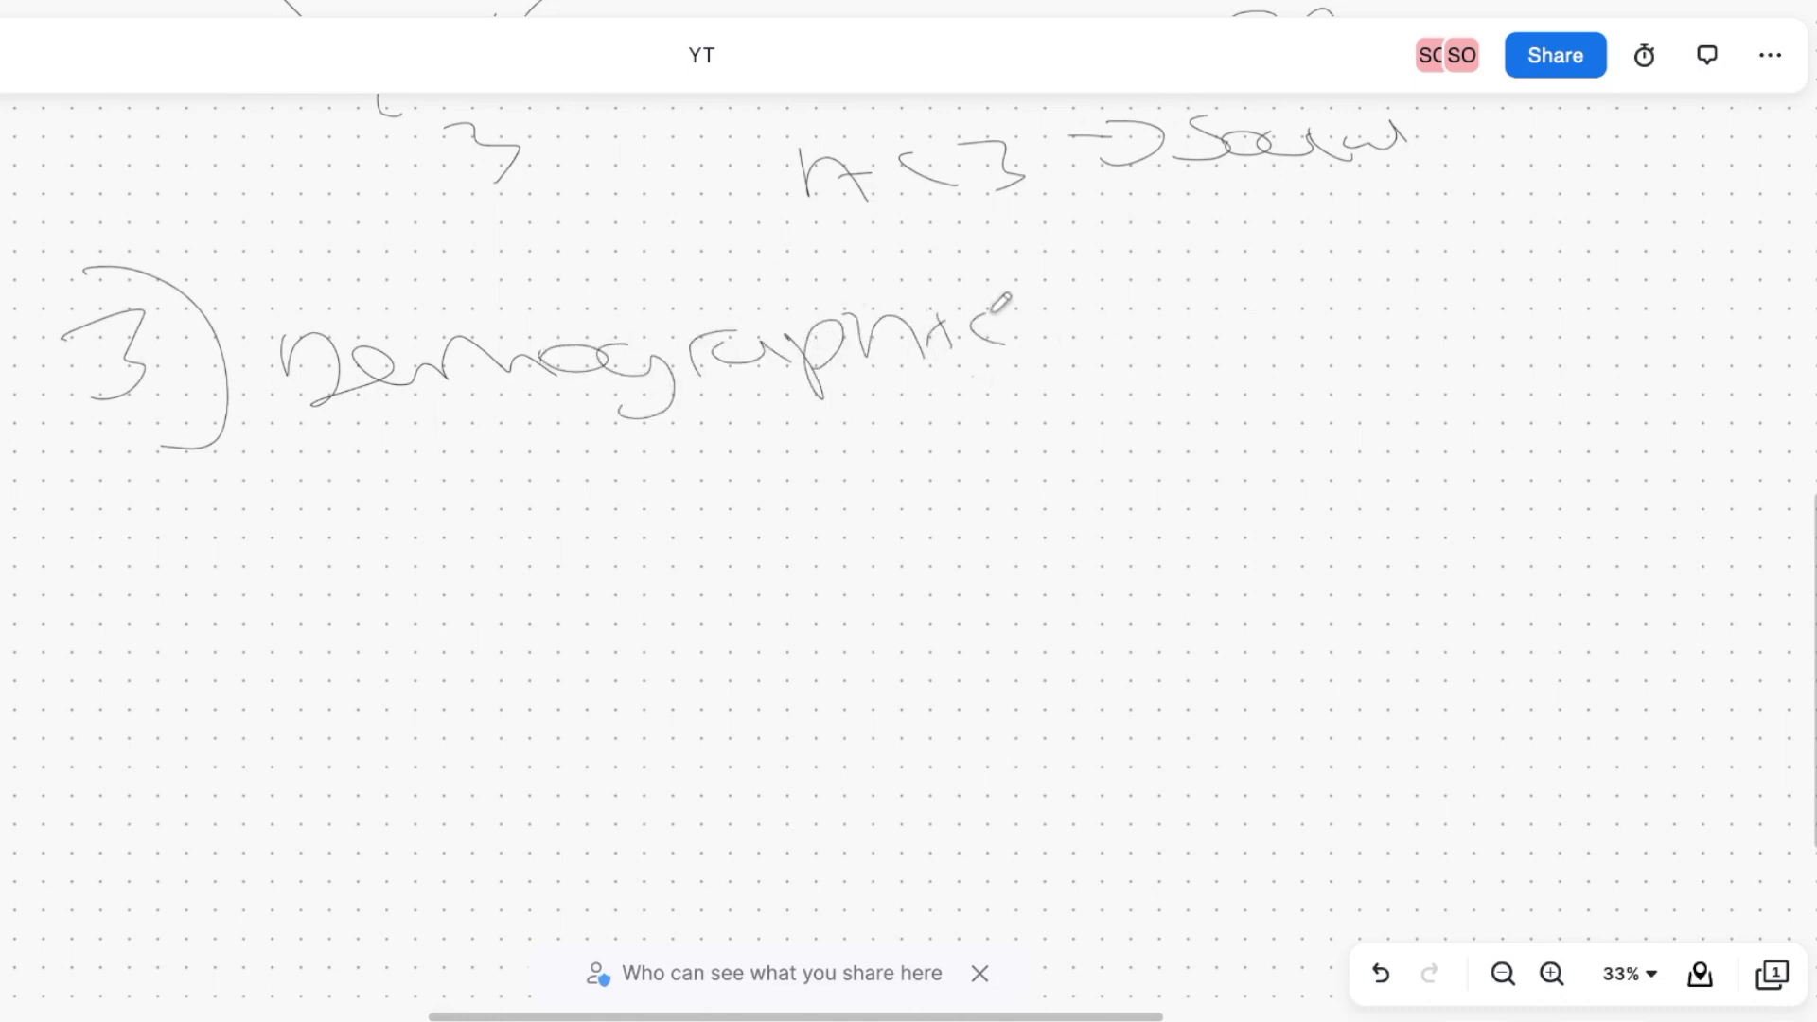
mouse_move(1154, 333)
mouse_down()
mouse_move(1190, 374)
mouse_move(1320, 322)
mouse_move(1457, 322)
mouse_move(1420, 371)
mouse_up()
drag(1185, 289, 1197, 288)
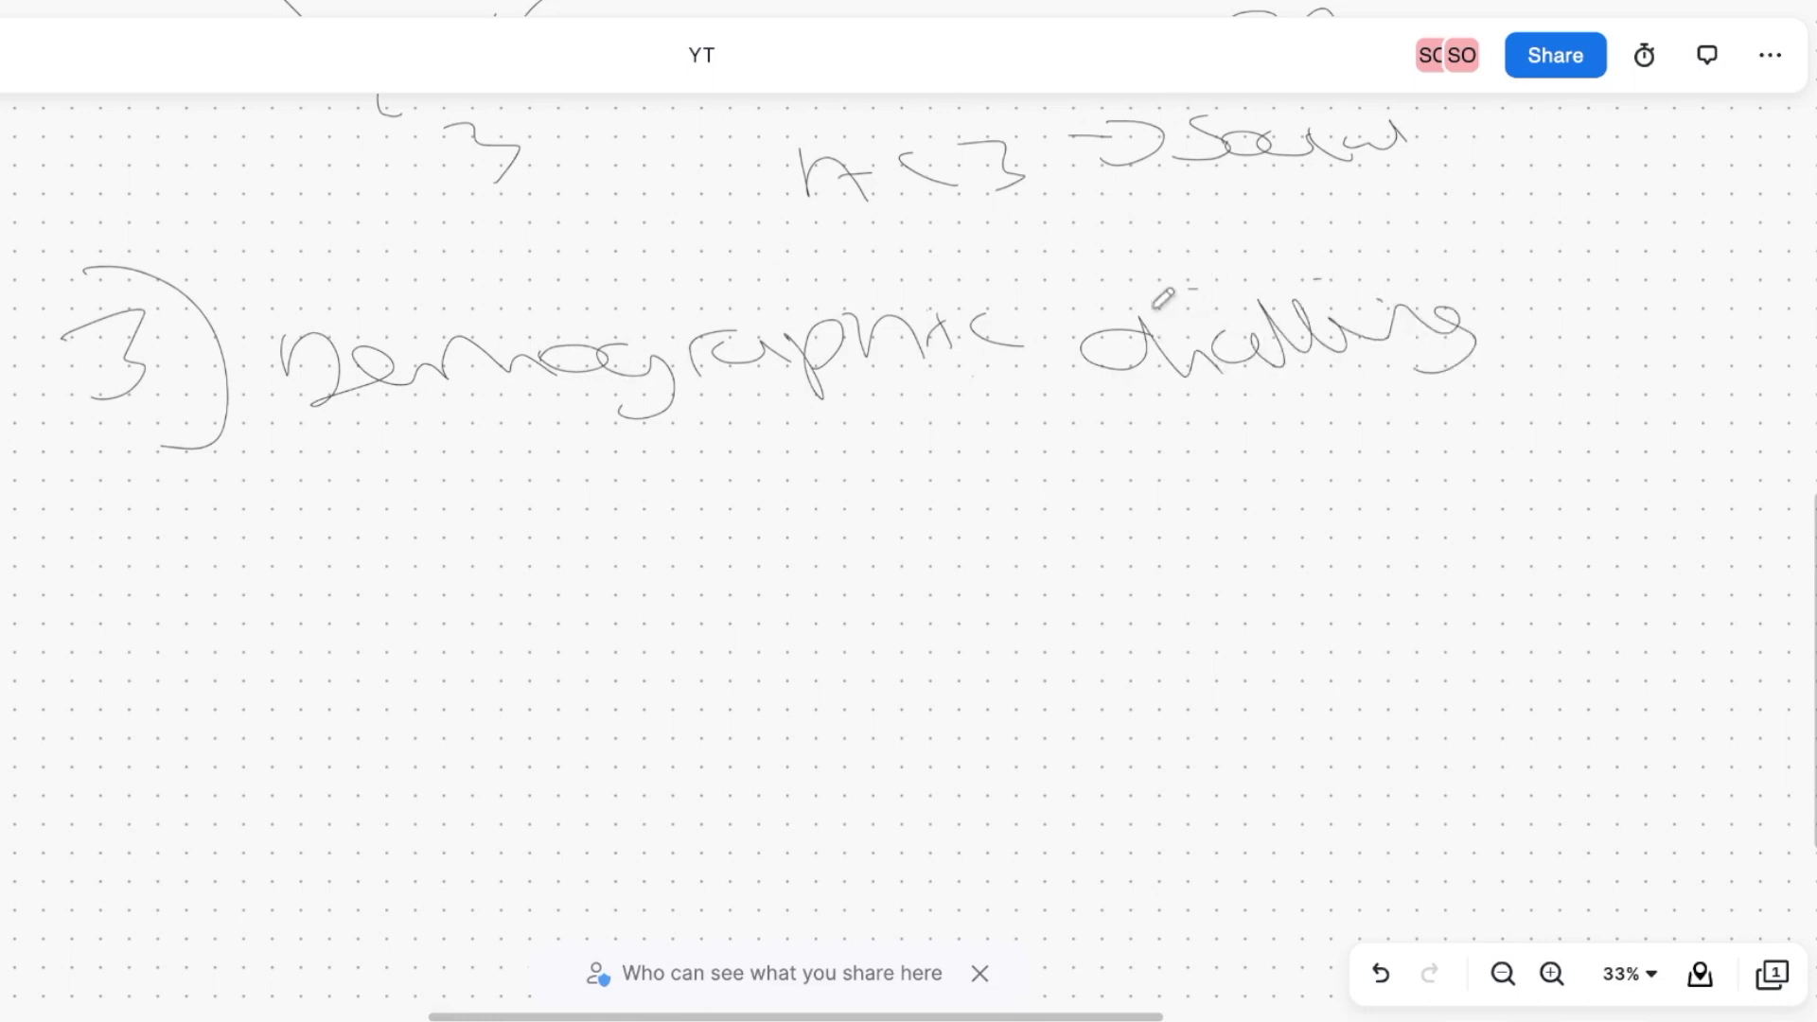
- Handwrite "Age", "gender" and "placement" with arrows beneath the demographic dialling heading, and add another note below them
scroll(1126, 397, down, 3)
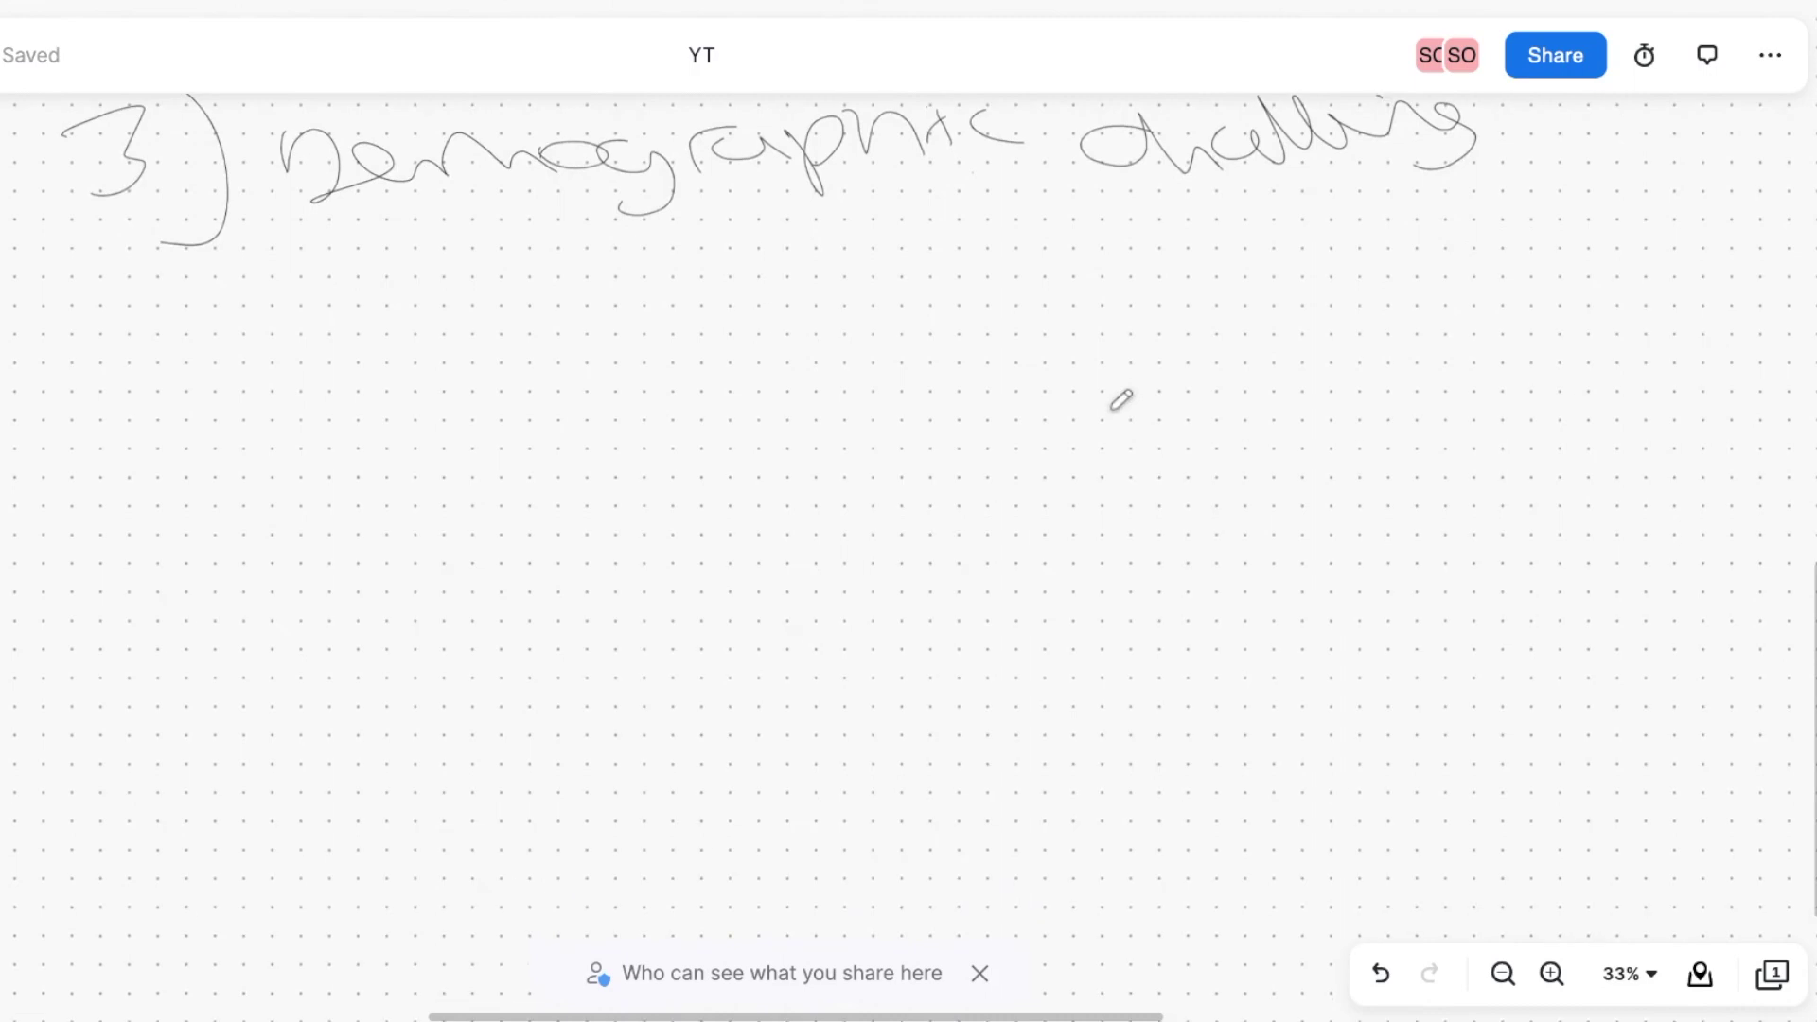
scroll(464, 298, up, 2)
scroll(459, 301, up, 5)
scroll(523, 327, down, 9)
scroll(524, 328, up, 4)
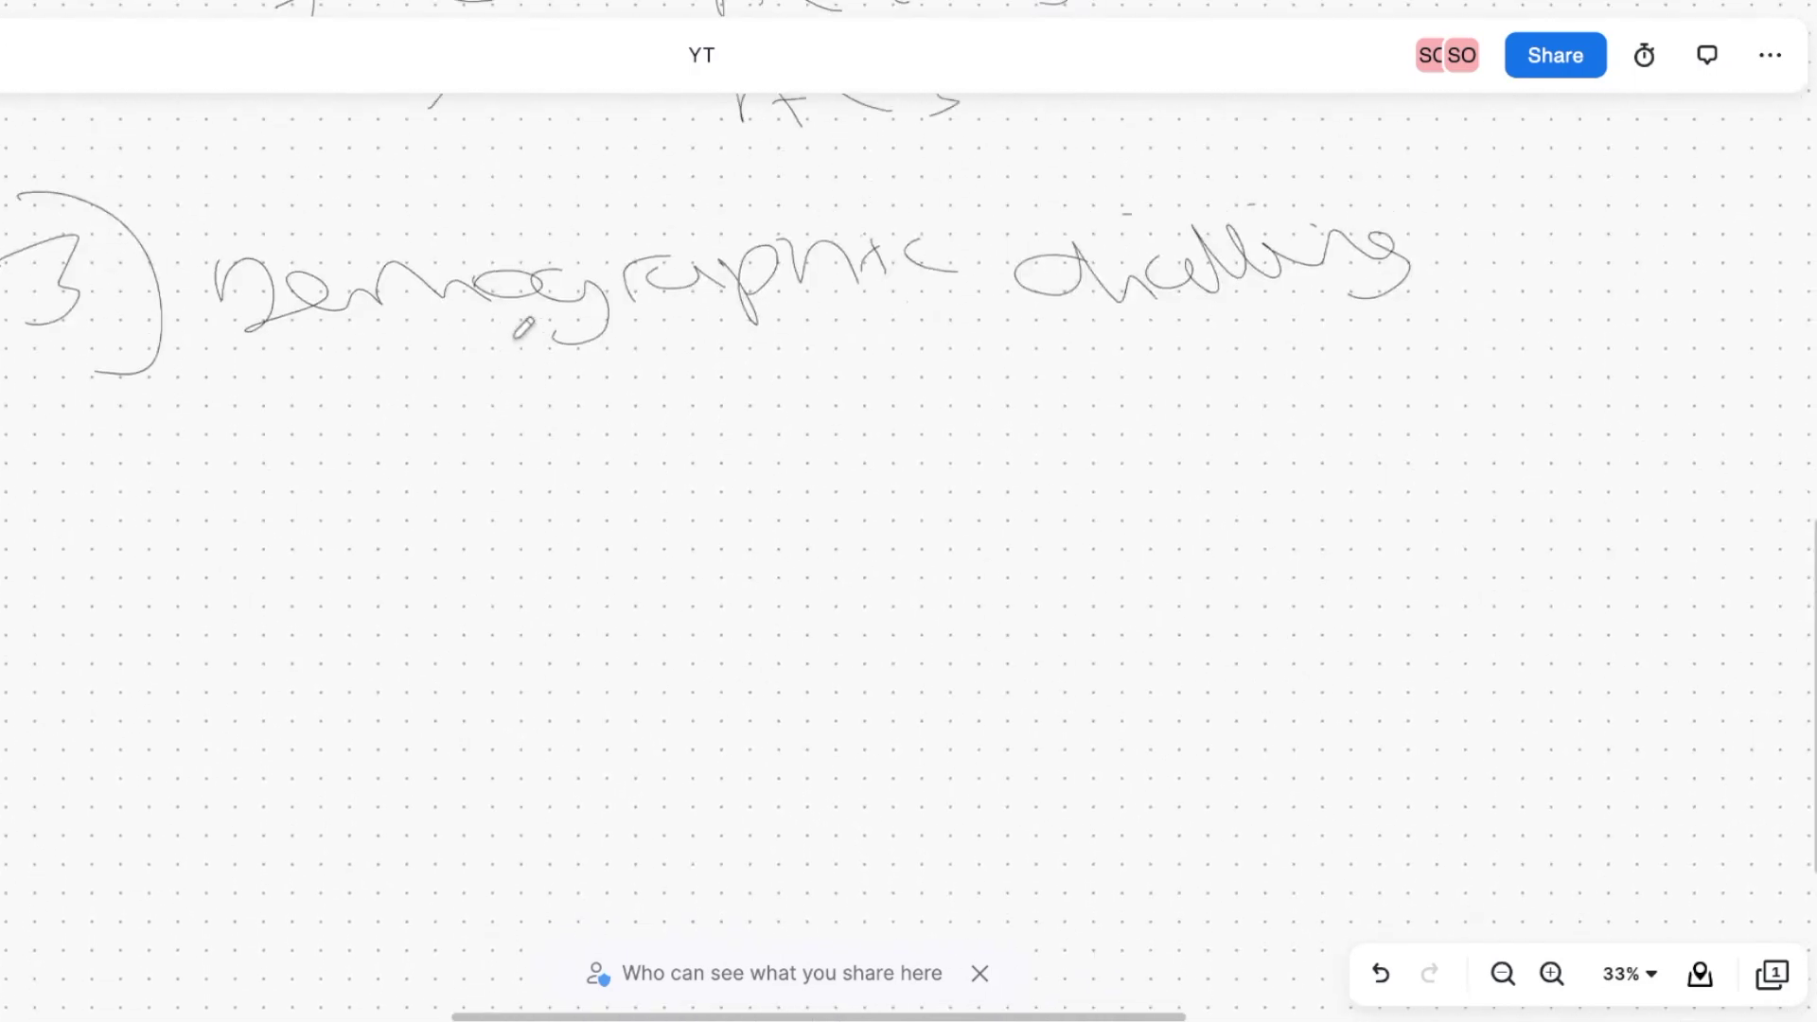
scroll(523, 327, down, 1)
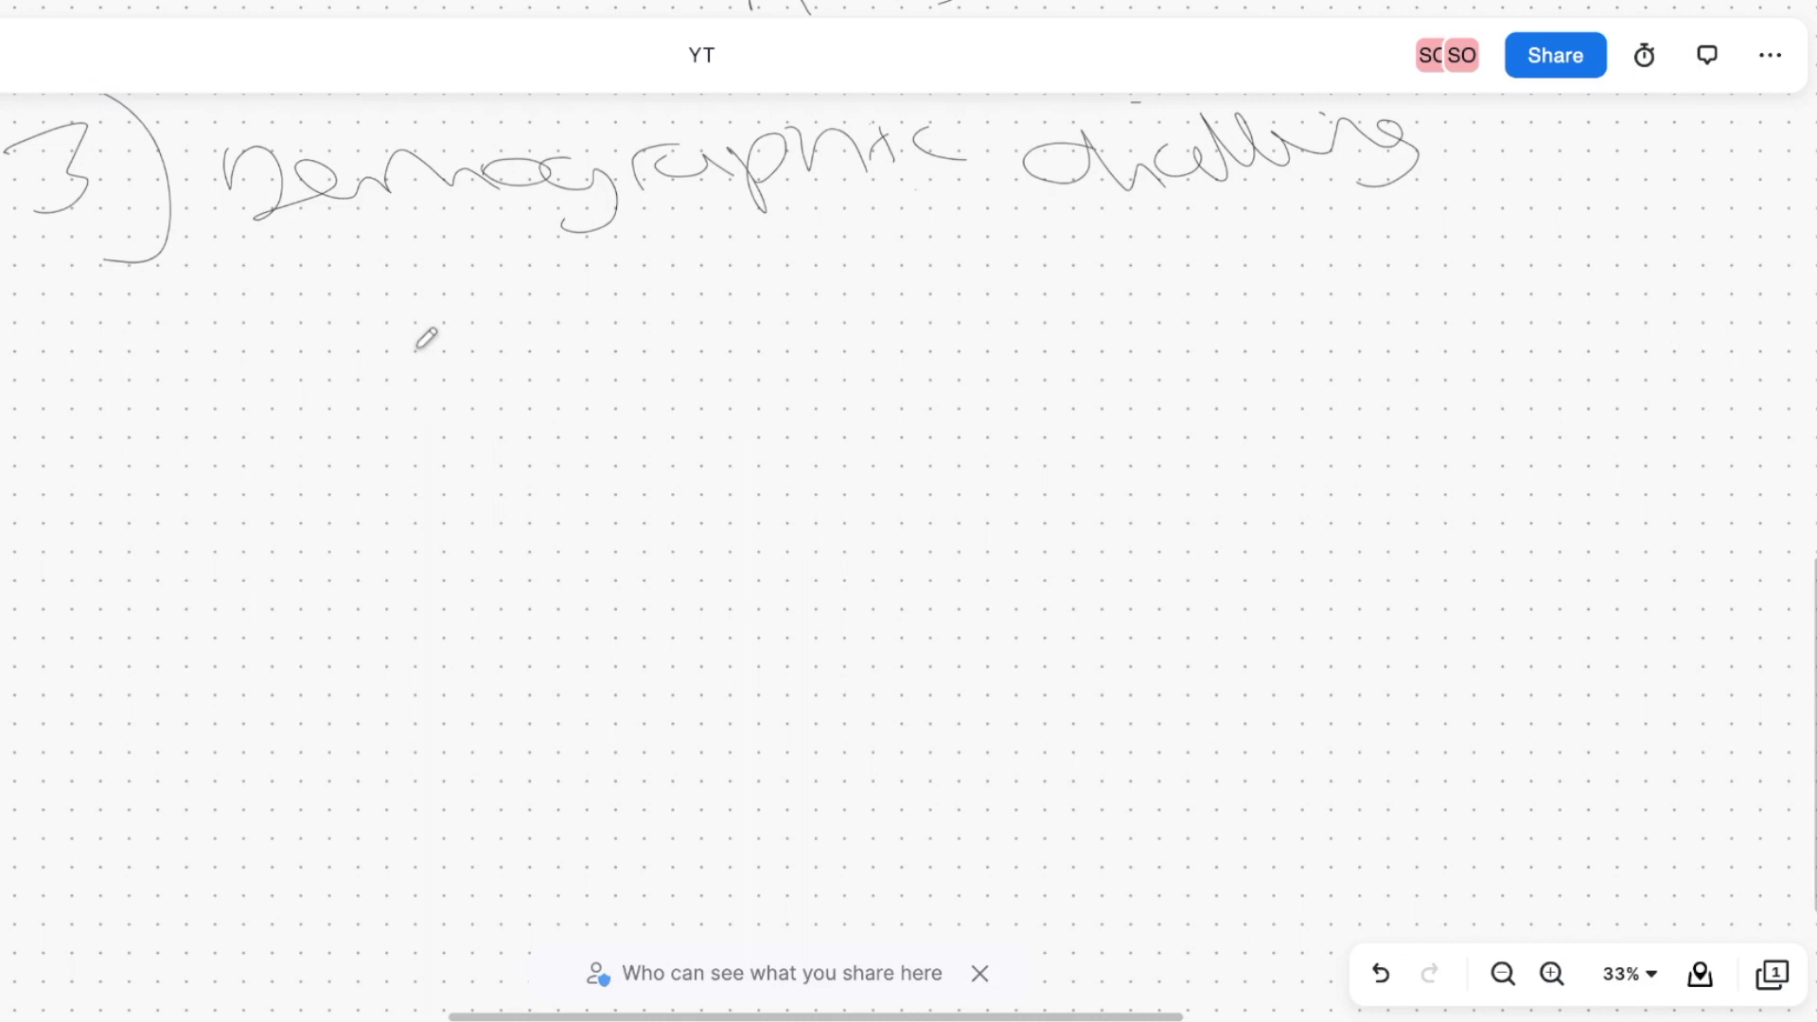
mouse_move(259, 315)
mouse_down()
mouse_move(355, 320)
mouse_move(318, 356)
mouse_up()
mouse_move(422, 293)
mouse_down()
mouse_move(530, 383)
mouse_move(593, 353)
mouse_up()
mouse_move(730, 299)
mouse_down()
mouse_move(795, 293)
mouse_move(786, 320)
mouse_up()
mouse_move(908, 286)
mouse_down()
mouse_move(932, 308)
mouse_move(1150, 282)
mouse_up()
drag(1261, 280, 1318, 284)
mouse_move(1330, 274)
mouse_down()
mouse_move(1624, 284)
mouse_move(1668, 257)
mouse_up()
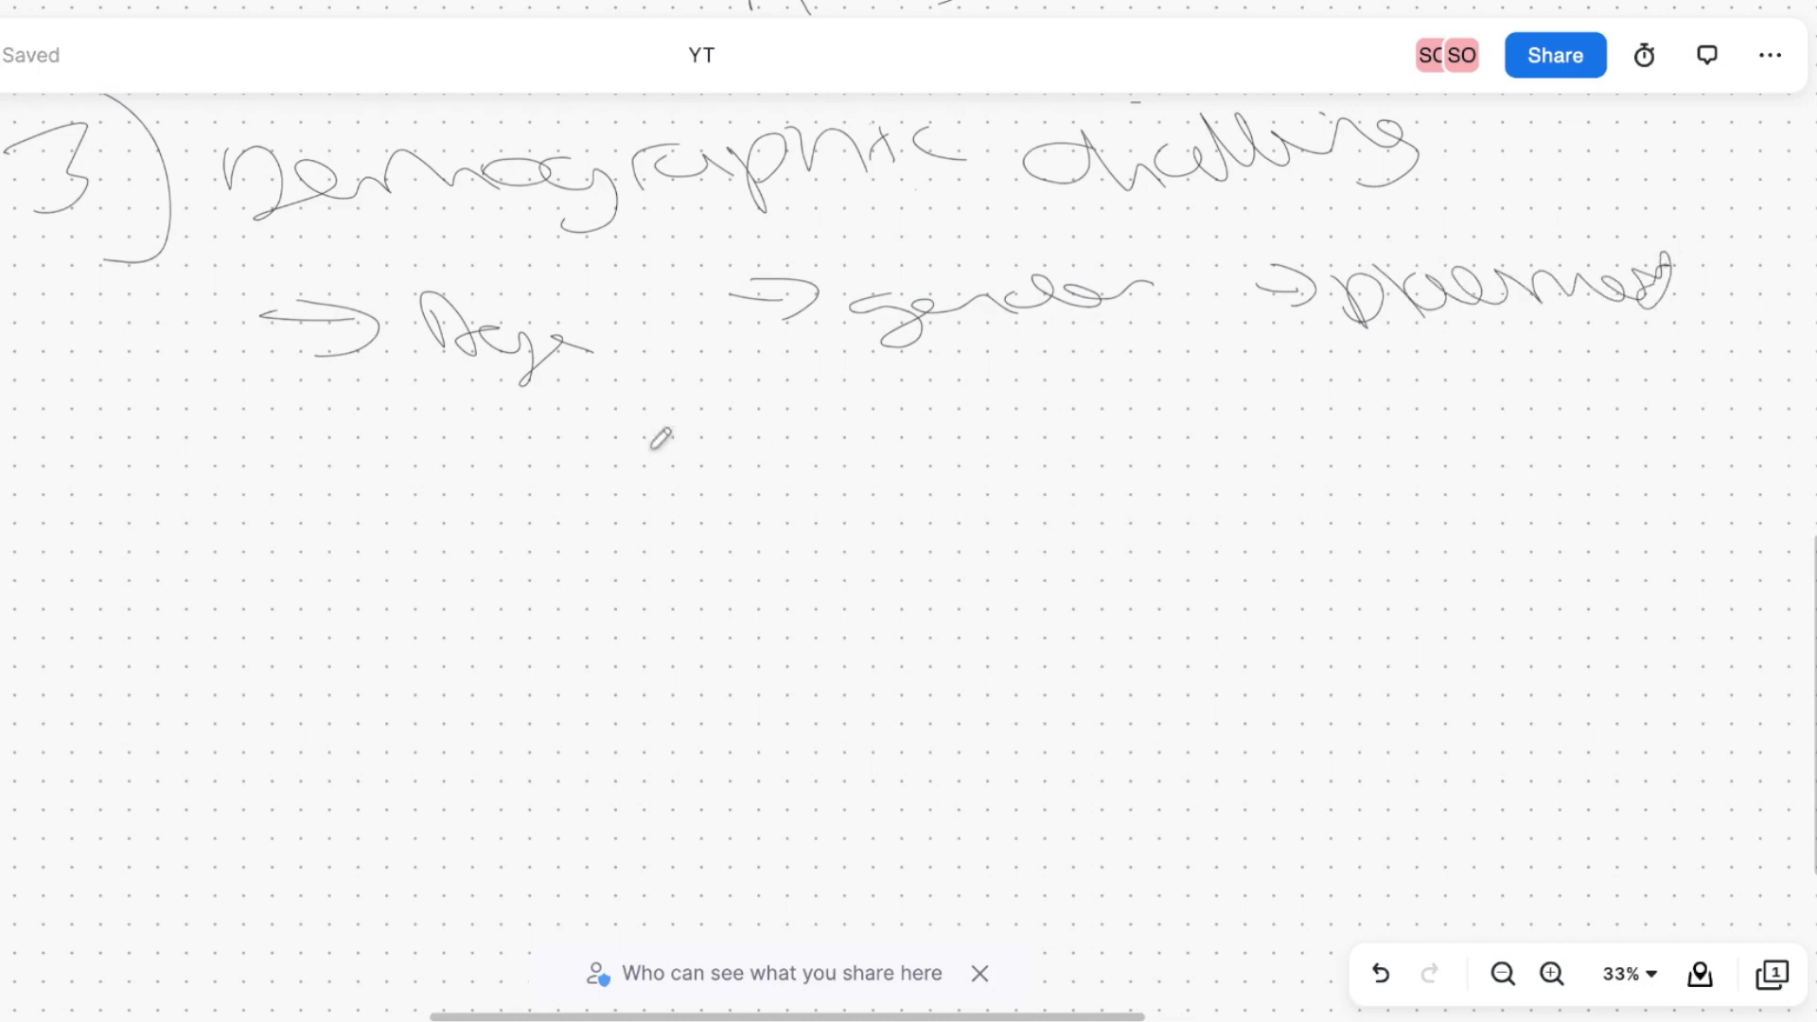
drag(385, 494, 864, 445)
click(763, 421)
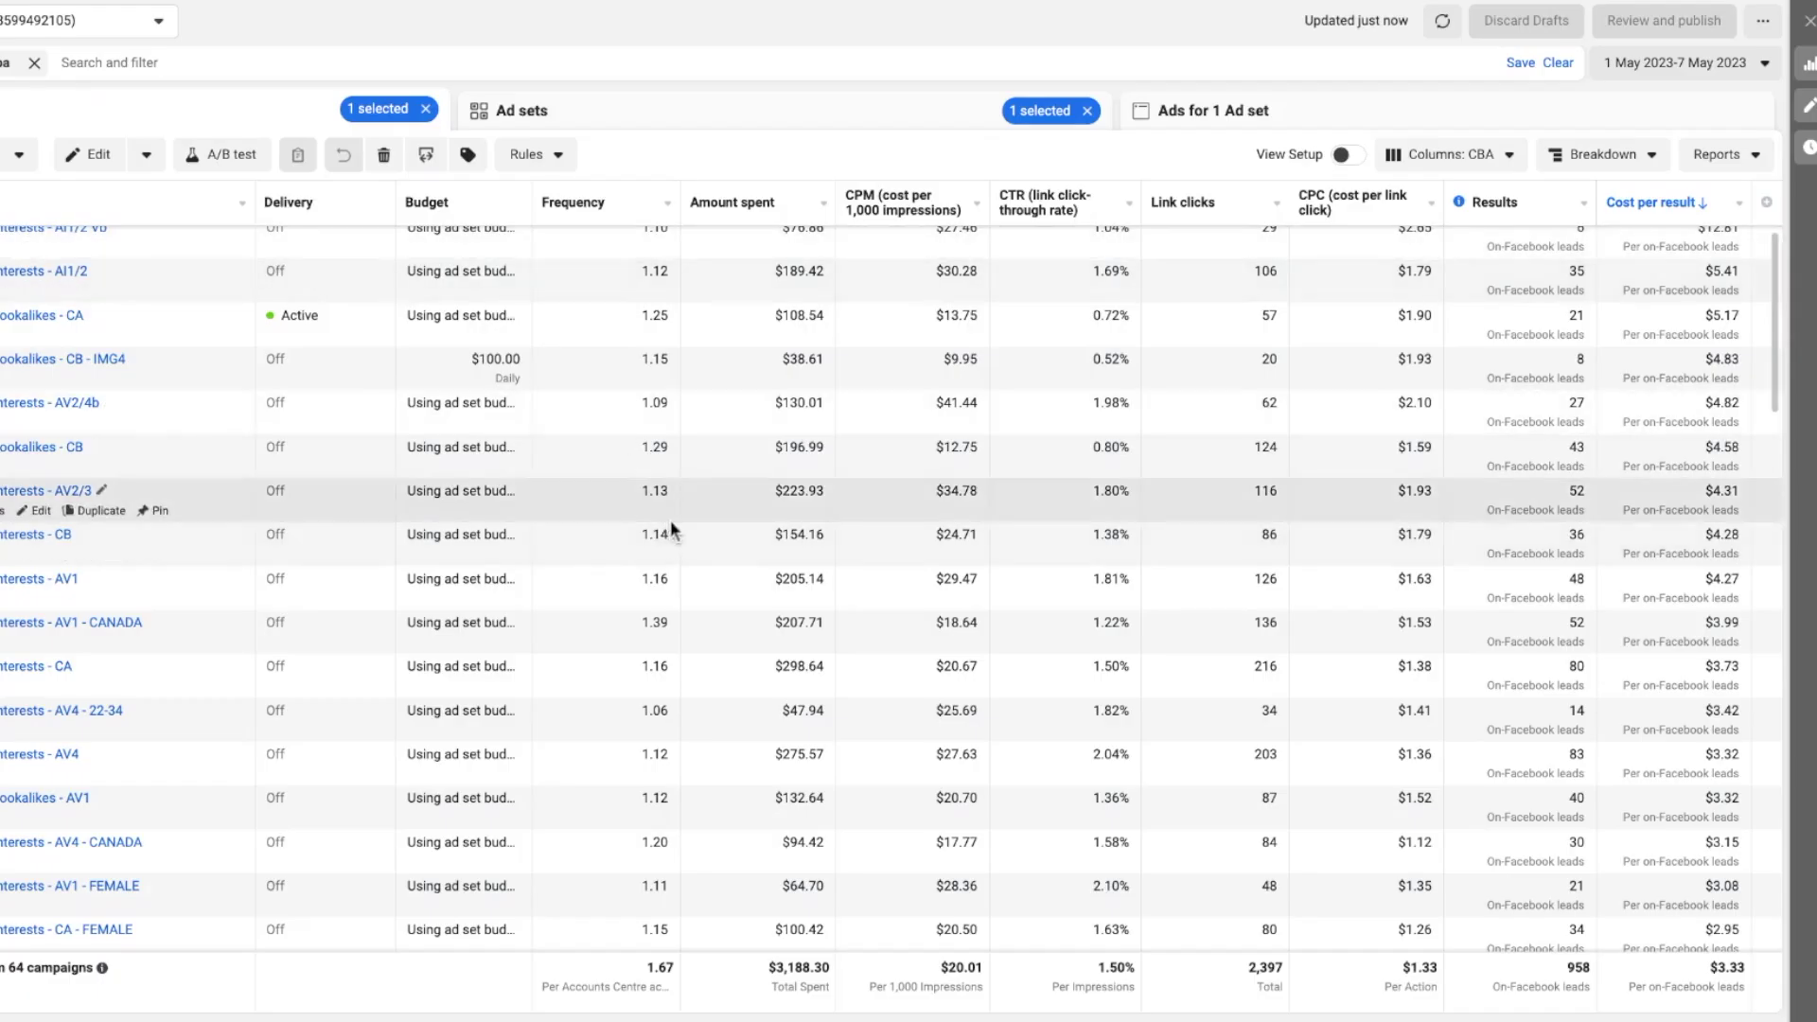
- Switch to Ads Manager and select the Interests - AV4 - 22-34 campaign in the campaign list
click(237, 719)
scroll(440, 731, down, 3)
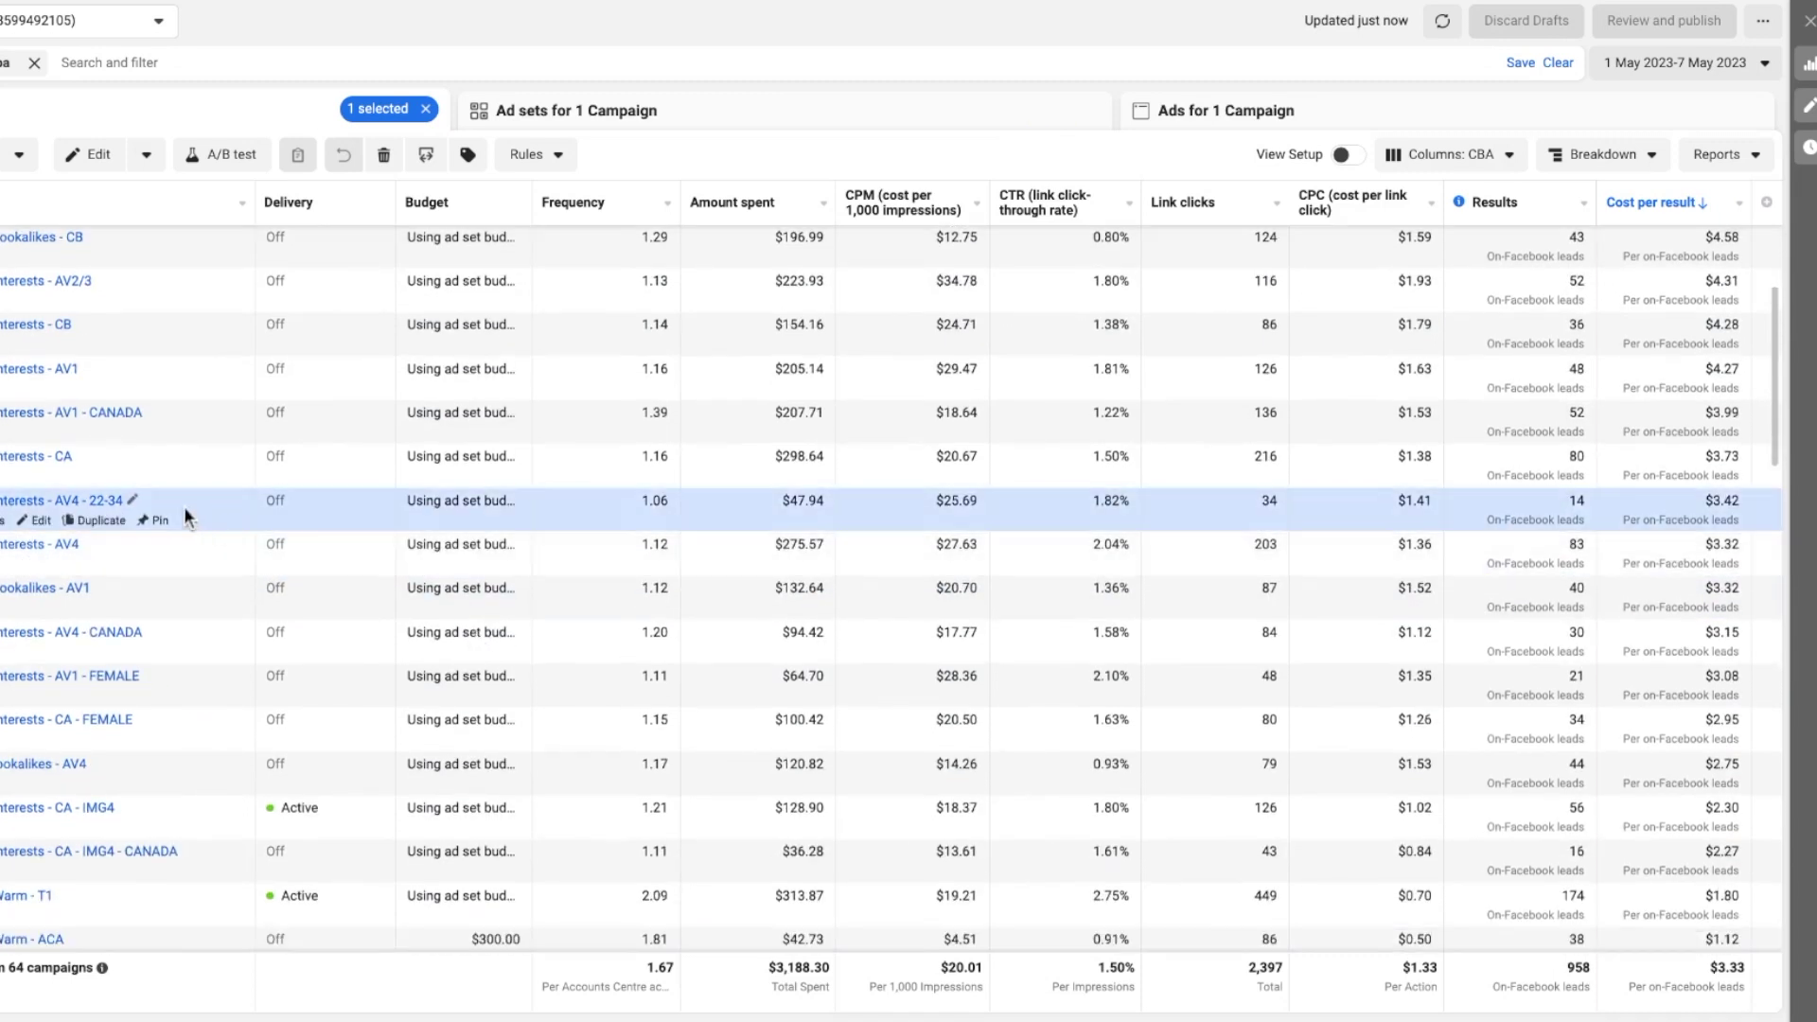
scroll(203, 505, down, 1)
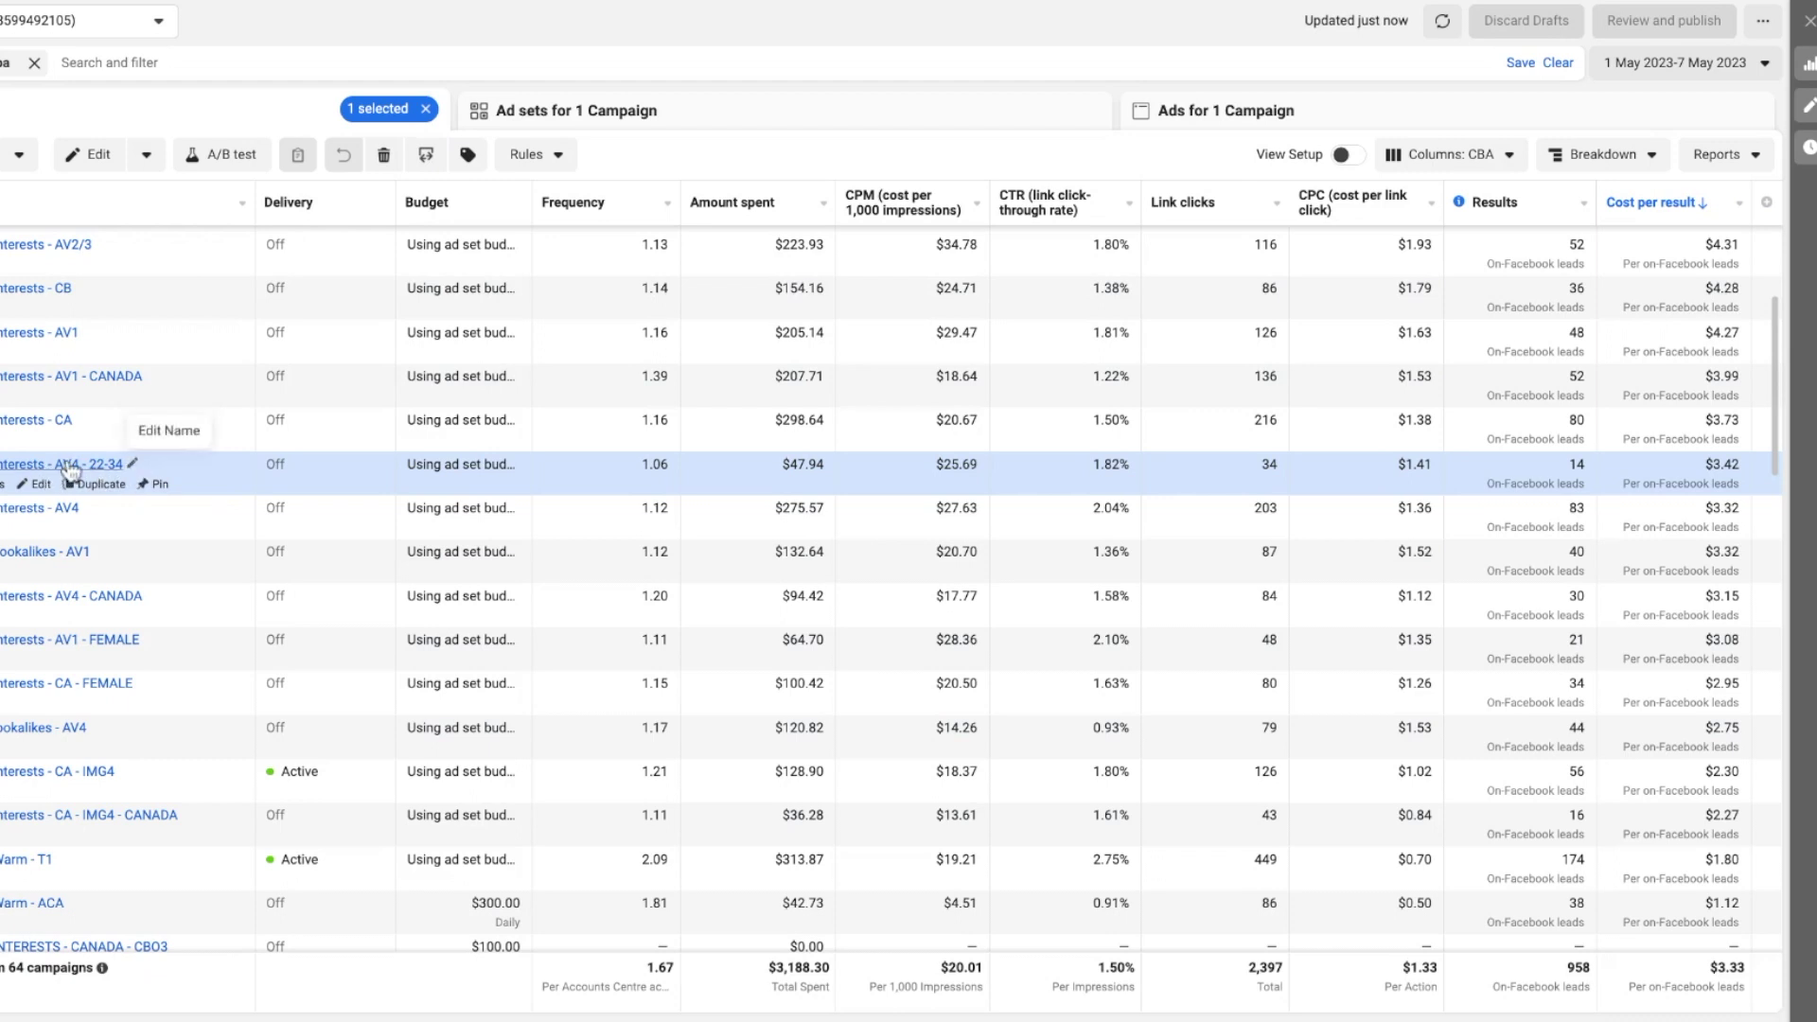
- Filter the list to campaigns whose name contains "av4" and select the Interests - AV4 campaign
click(260, 65)
text(av4)
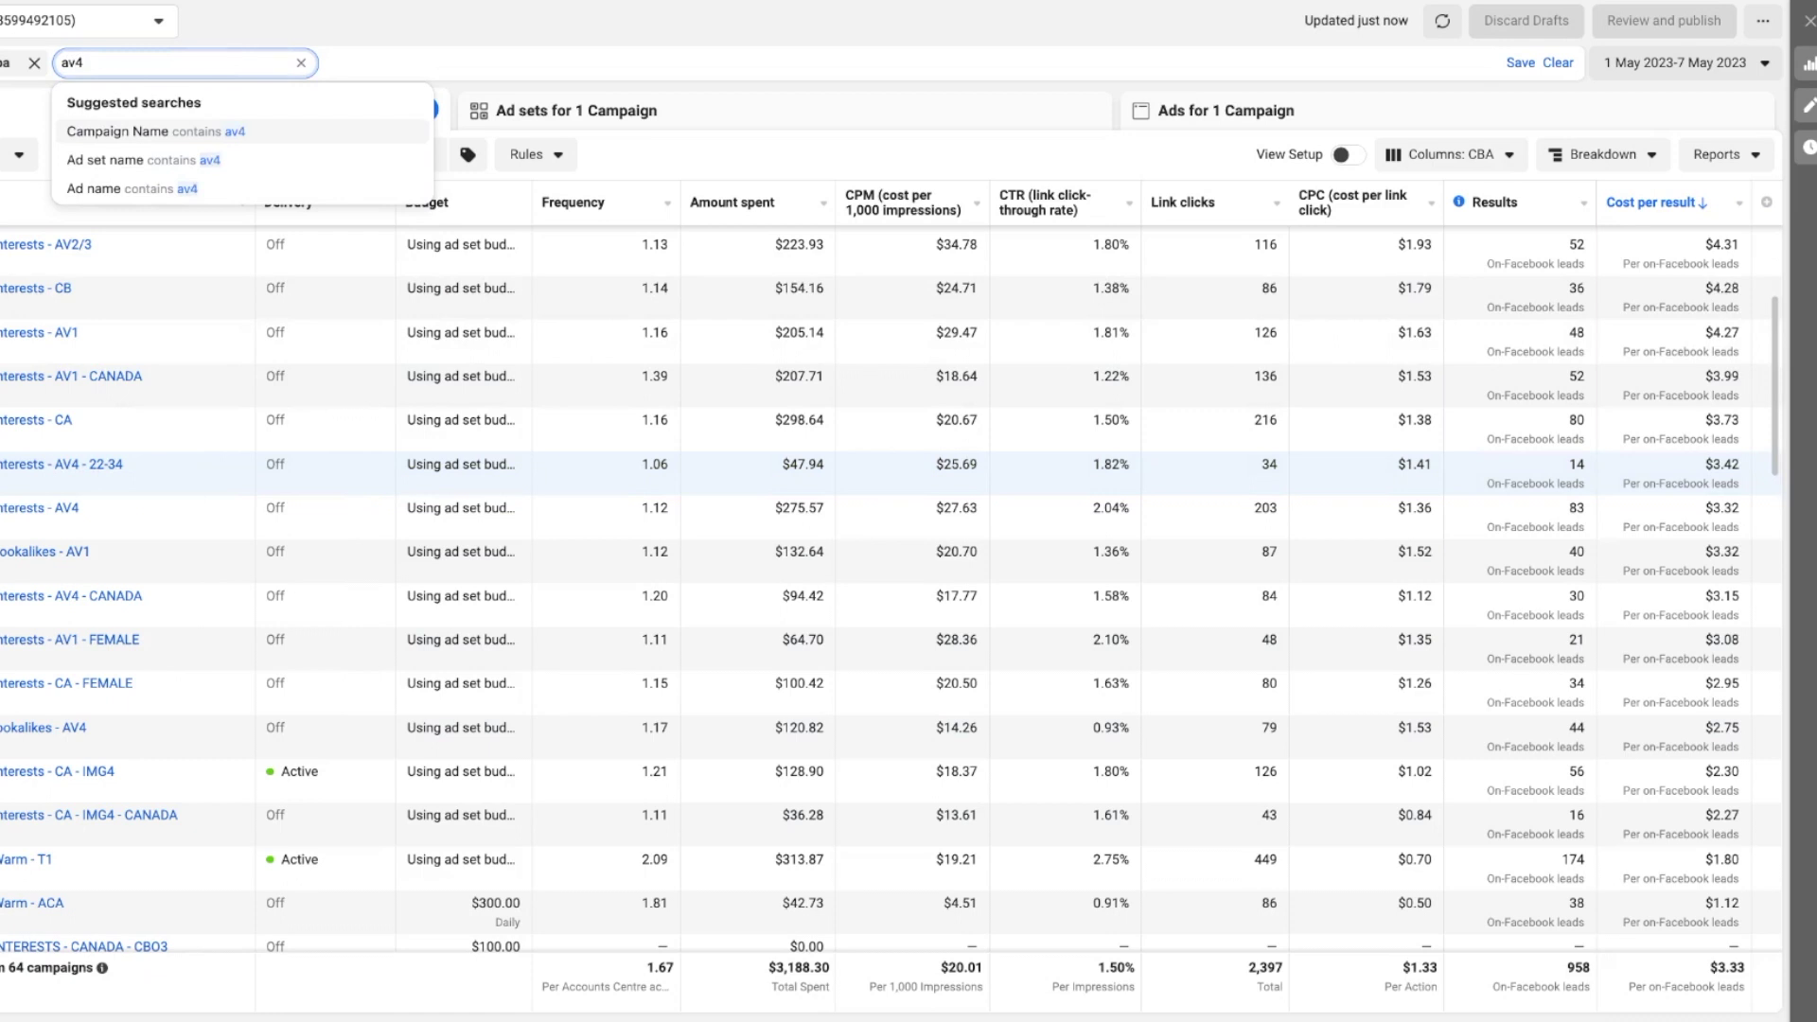
key(Return)
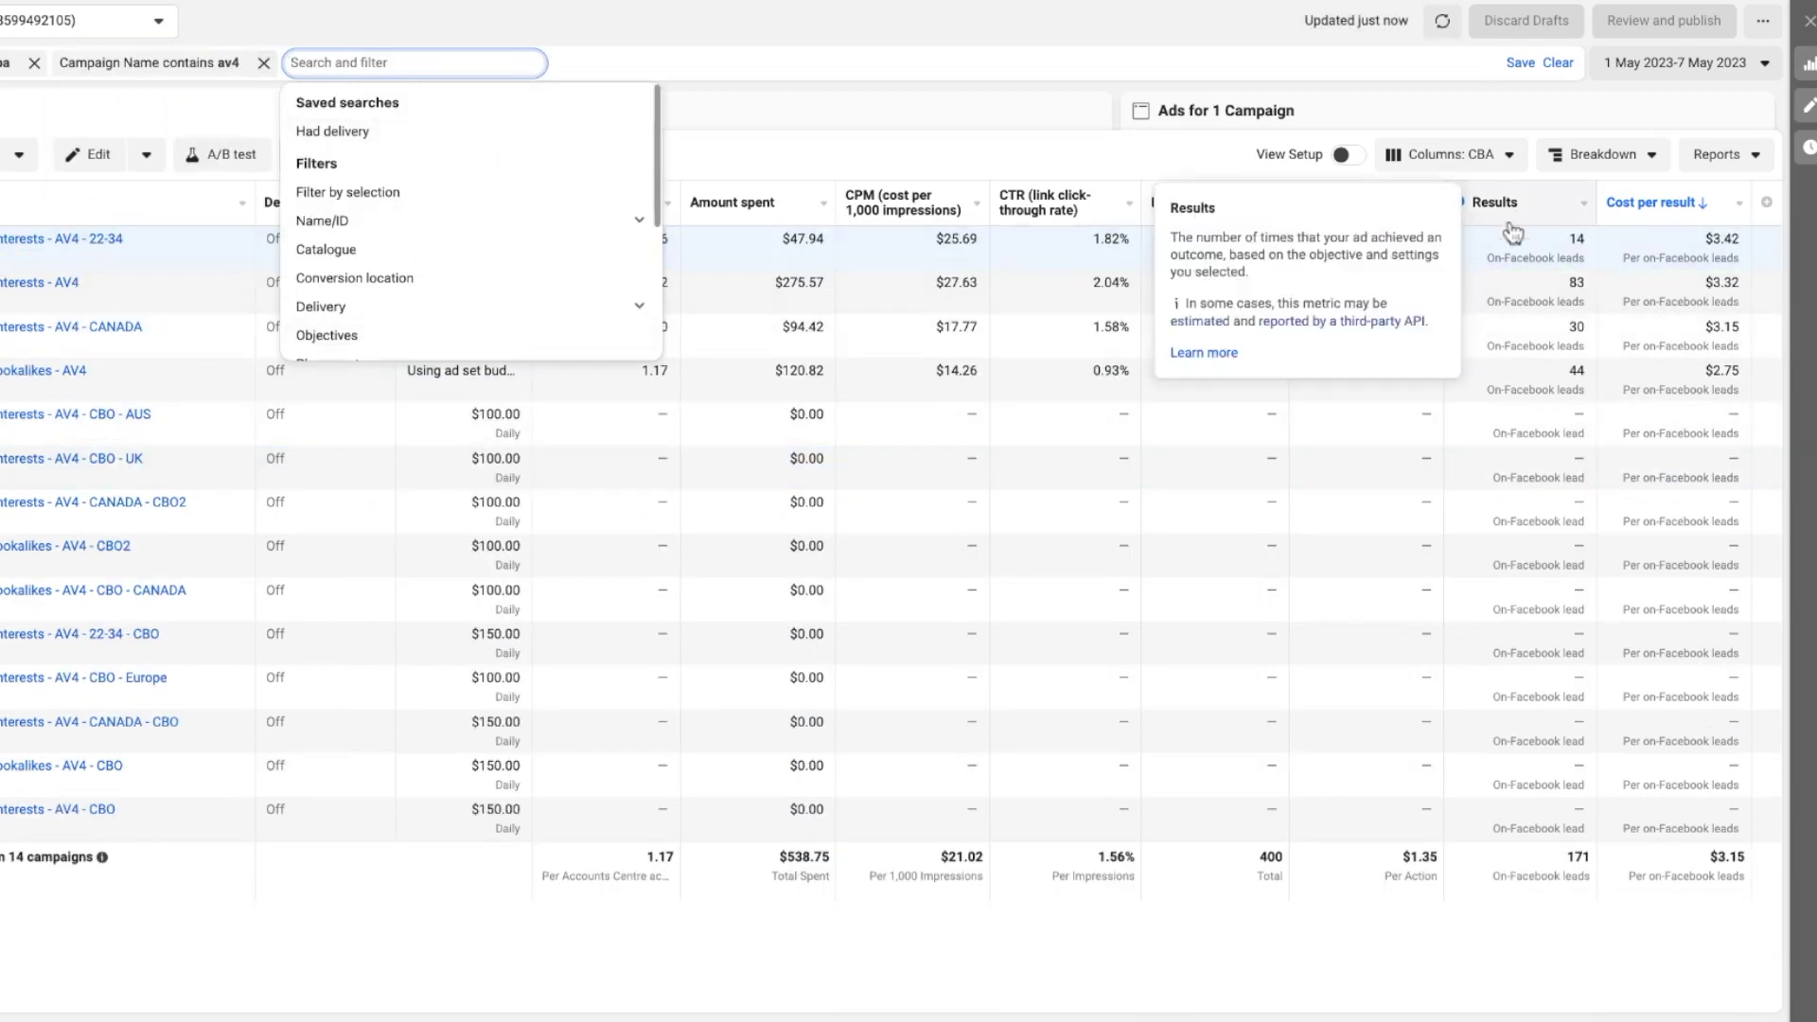
click(1602, 265)
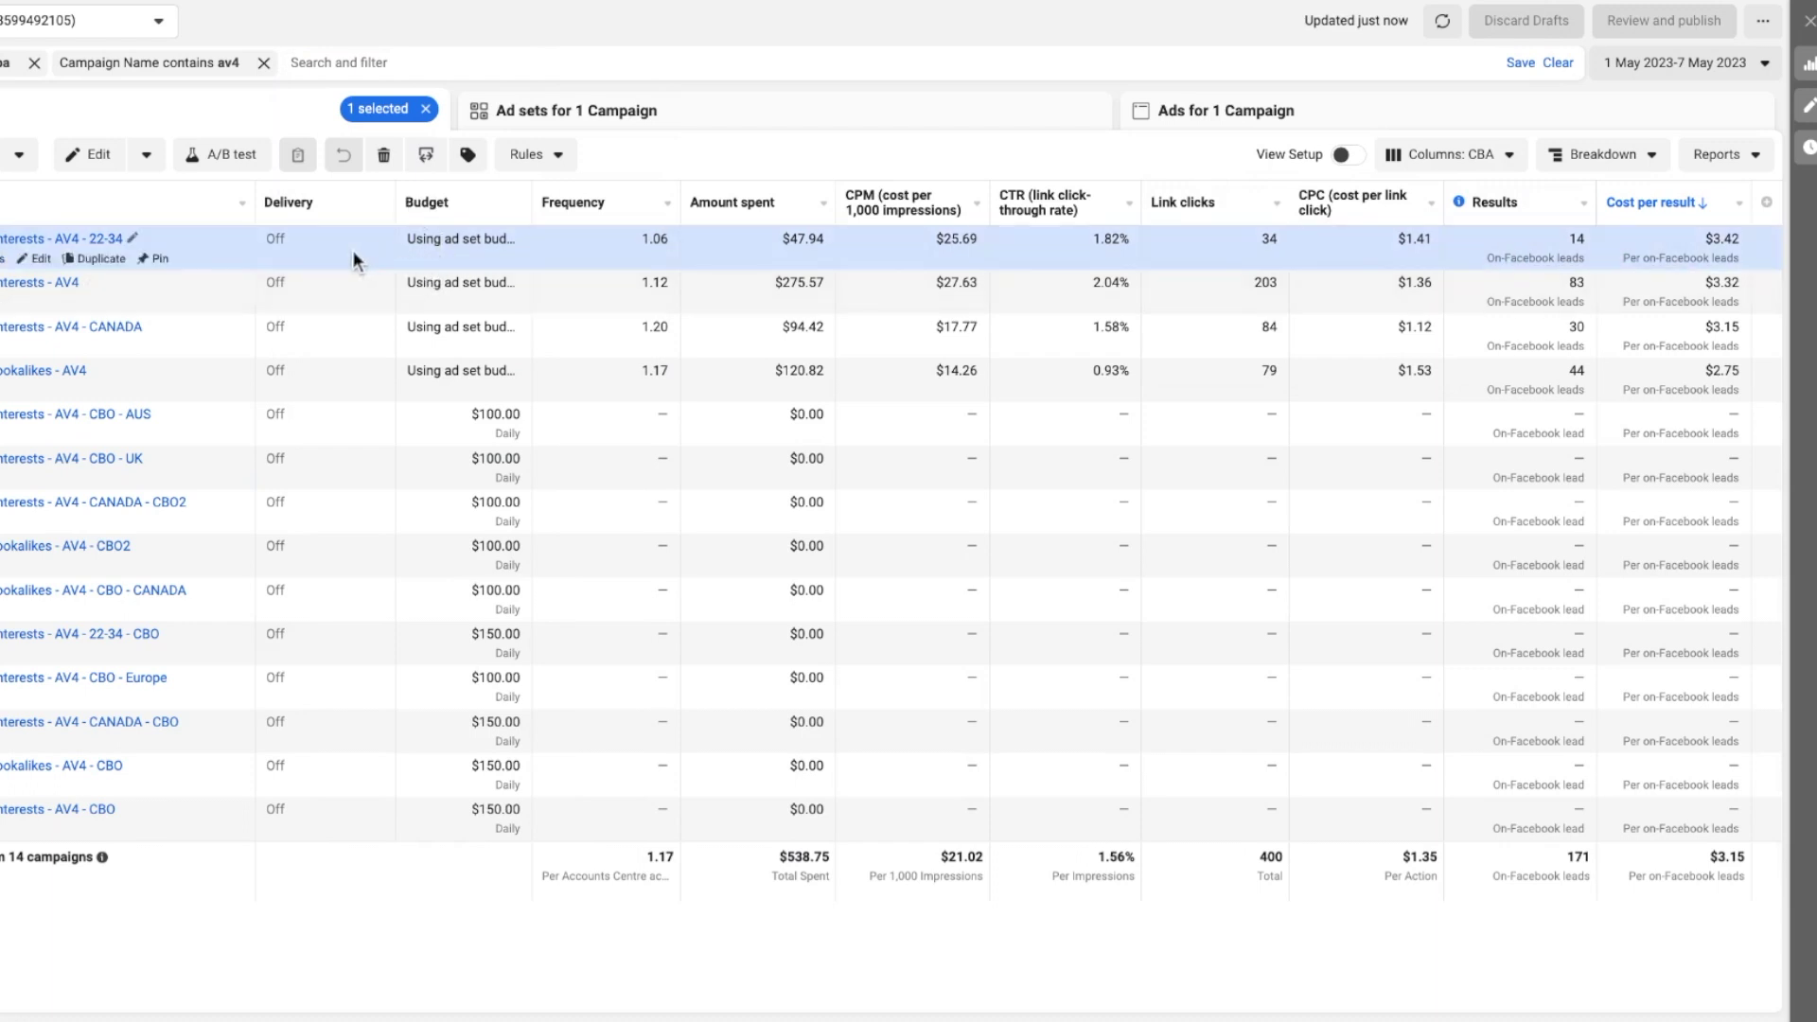
click(363, 292)
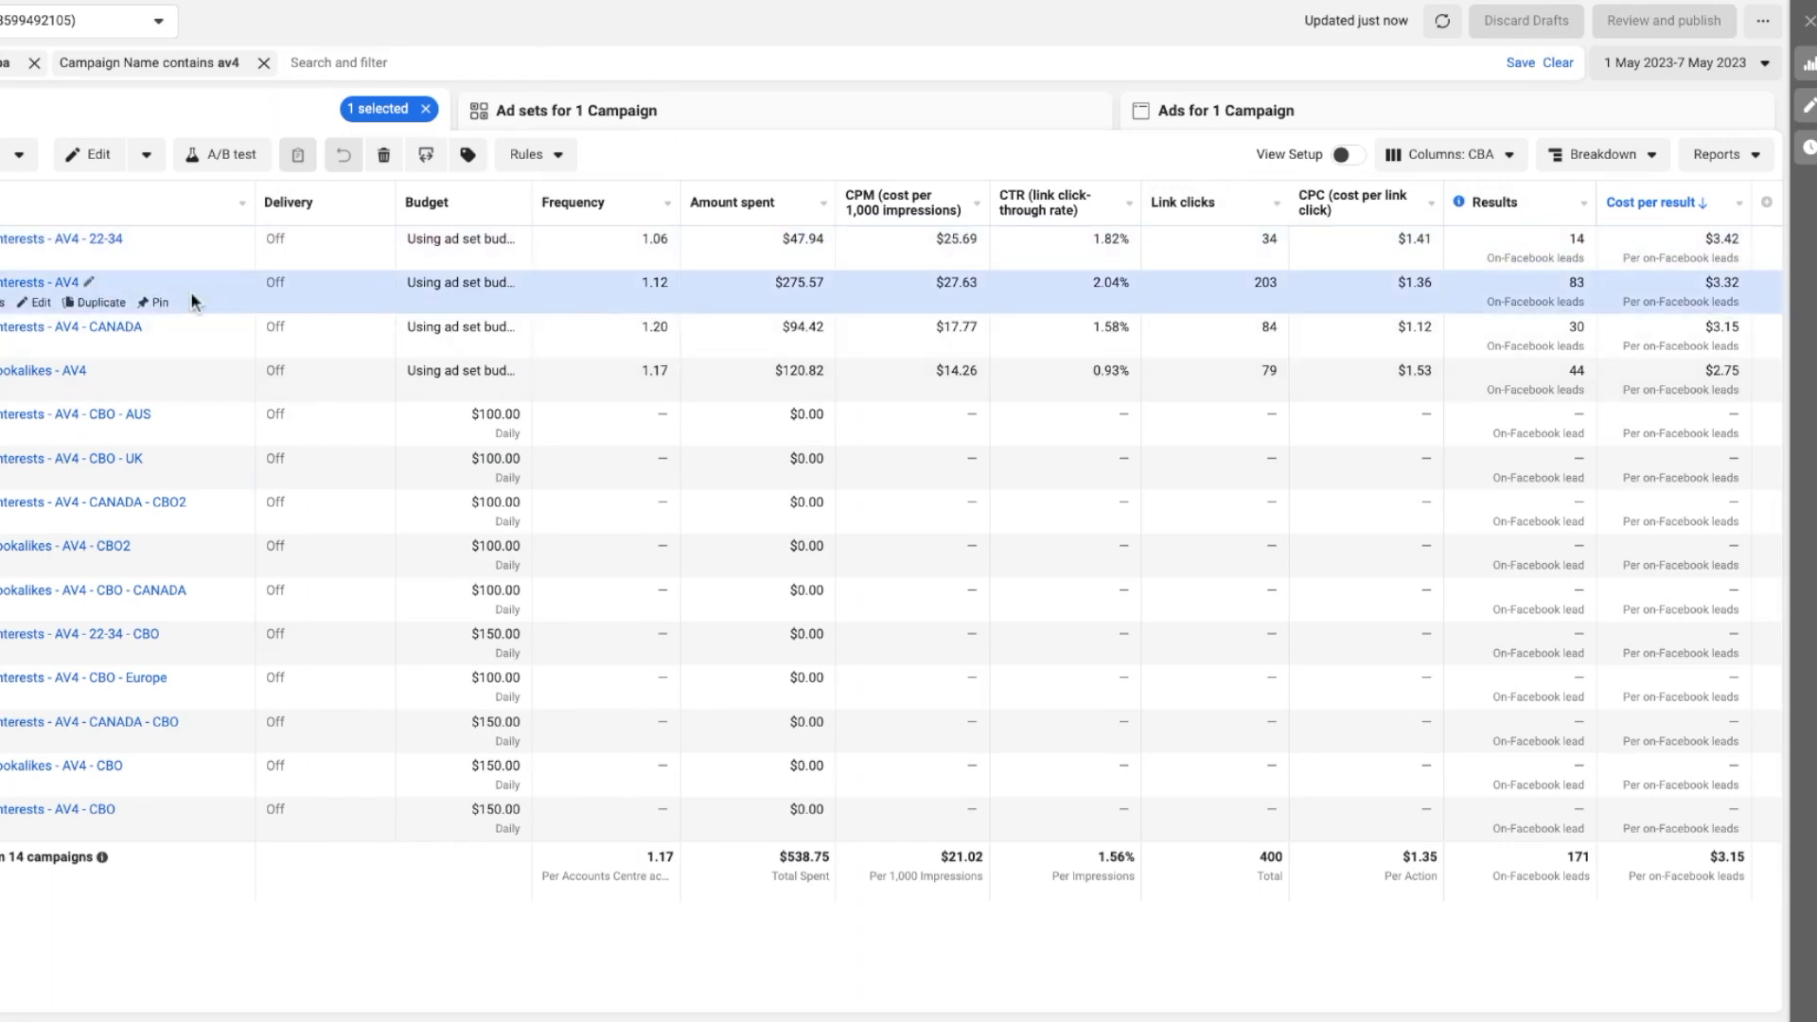
- Open the ad sets of the Interests - AV4 campaign and break down their results by age
click(43, 284)
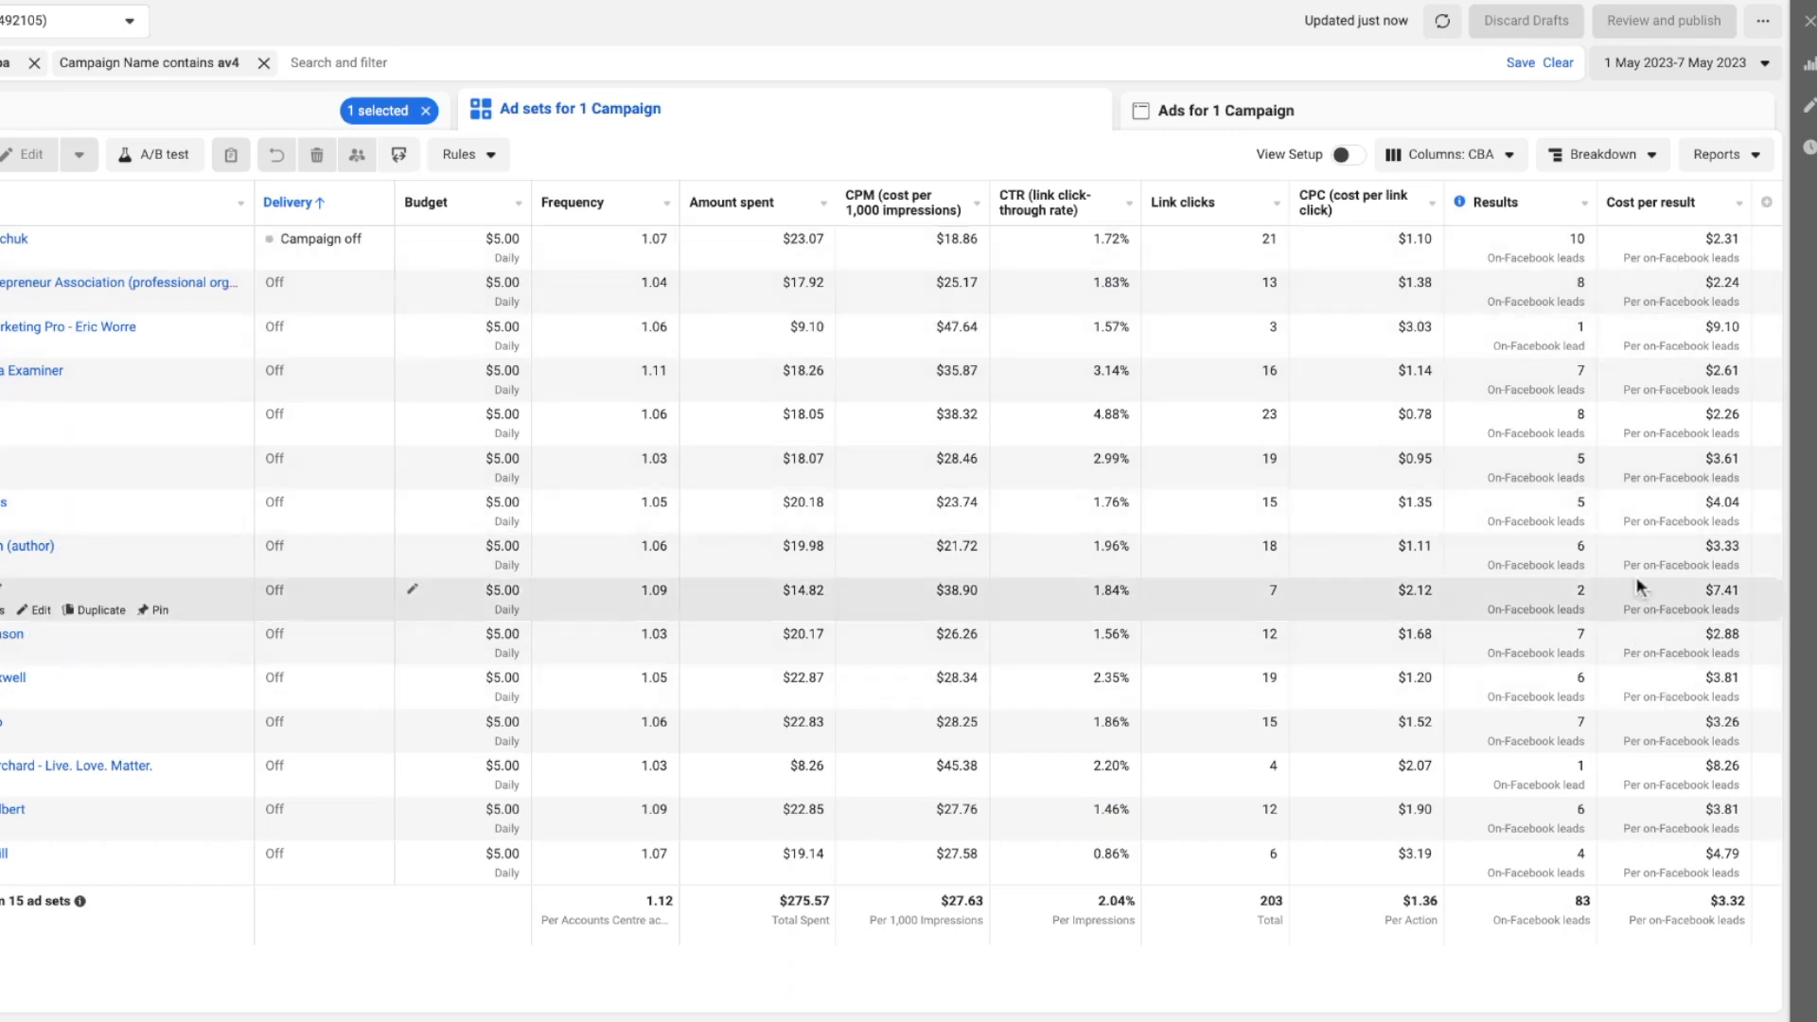
click(1602, 154)
mouse_move(1609, 274)
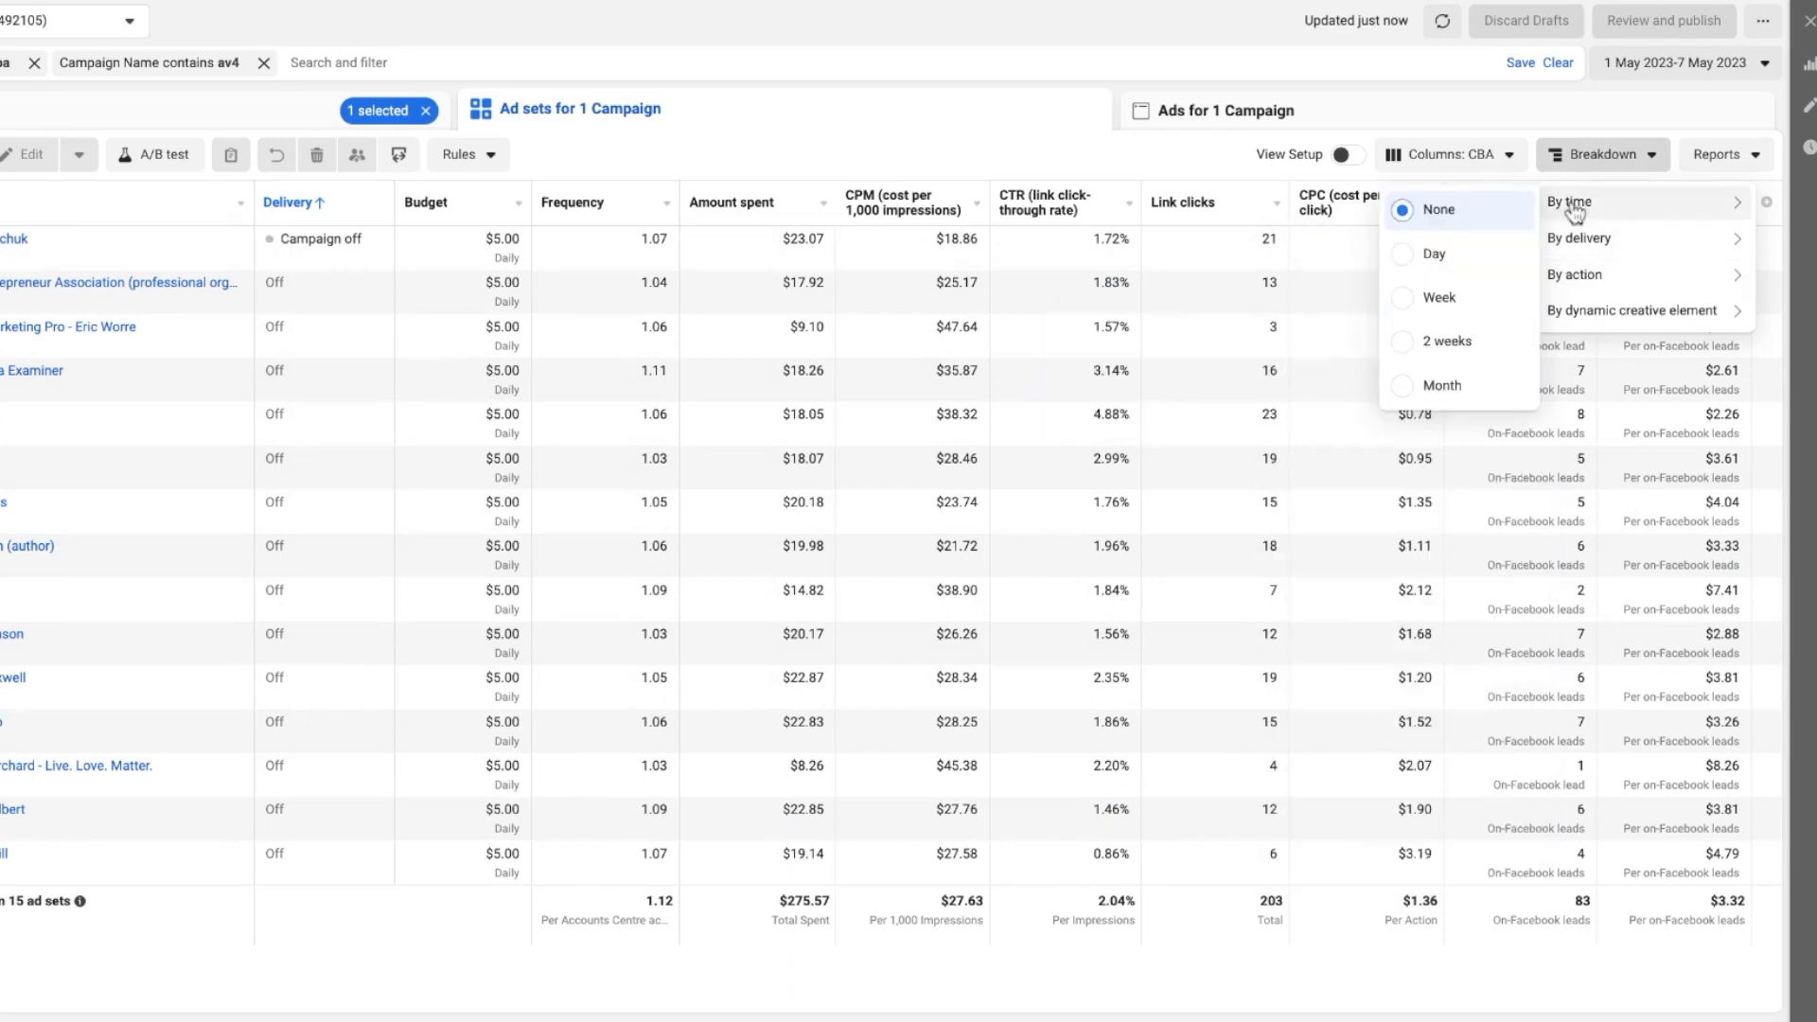
mouse_move(1578, 238)
click(1439, 299)
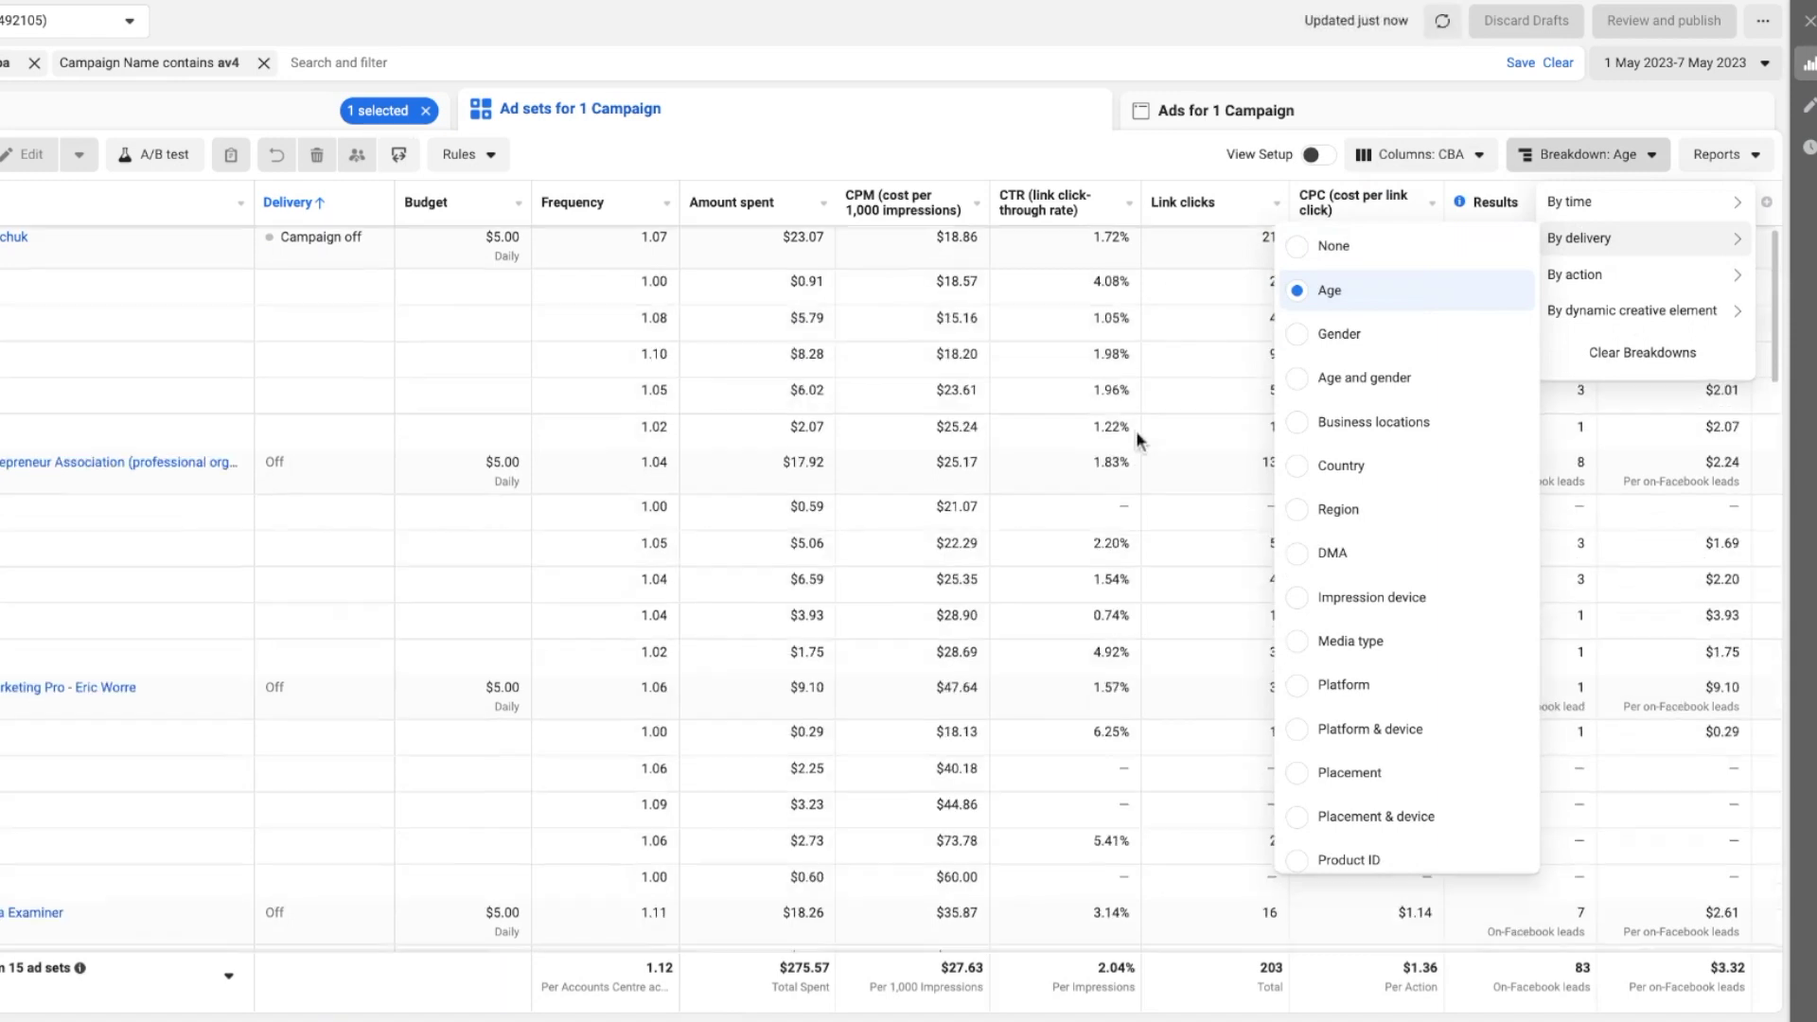
- Examine the results and cost per result for each age row across the Interests - AV4 ad sets
scroll(1160, 422, down, 1)
click(1162, 422)
scroll(1217, 467, up, 1)
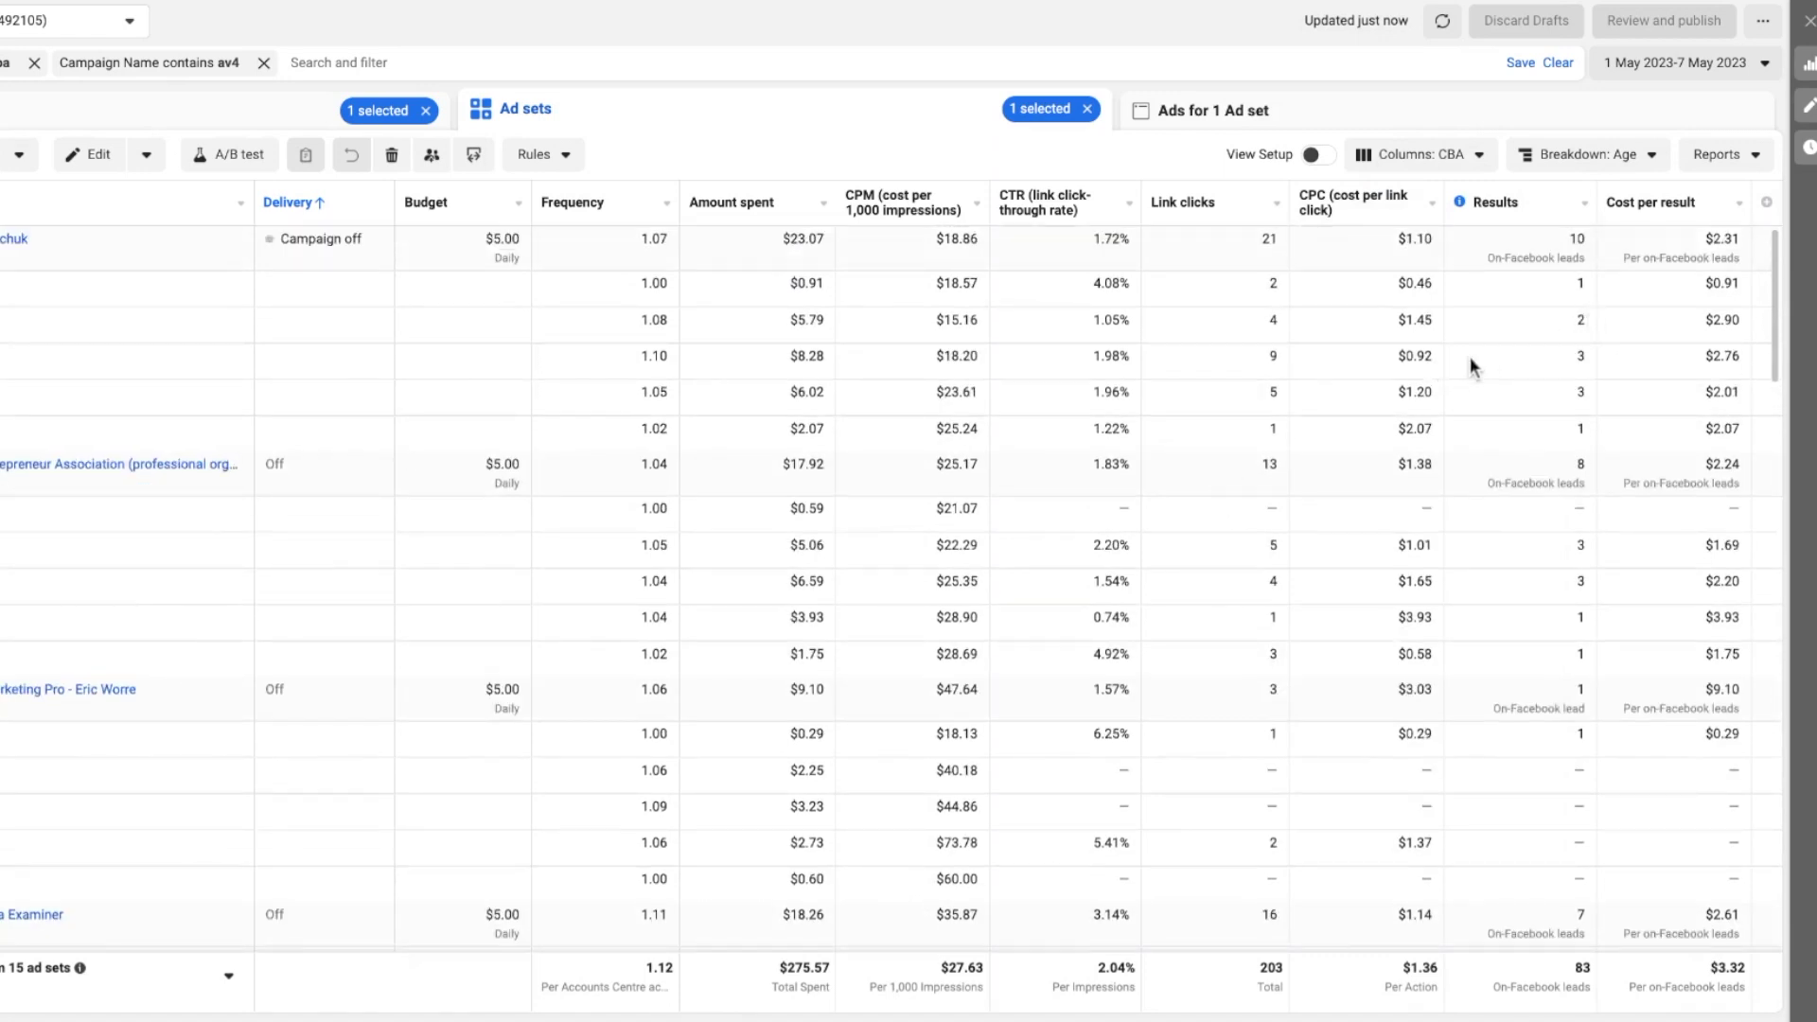
scroll(1482, 422, down, 3)
scroll(1482, 422, down, 8)
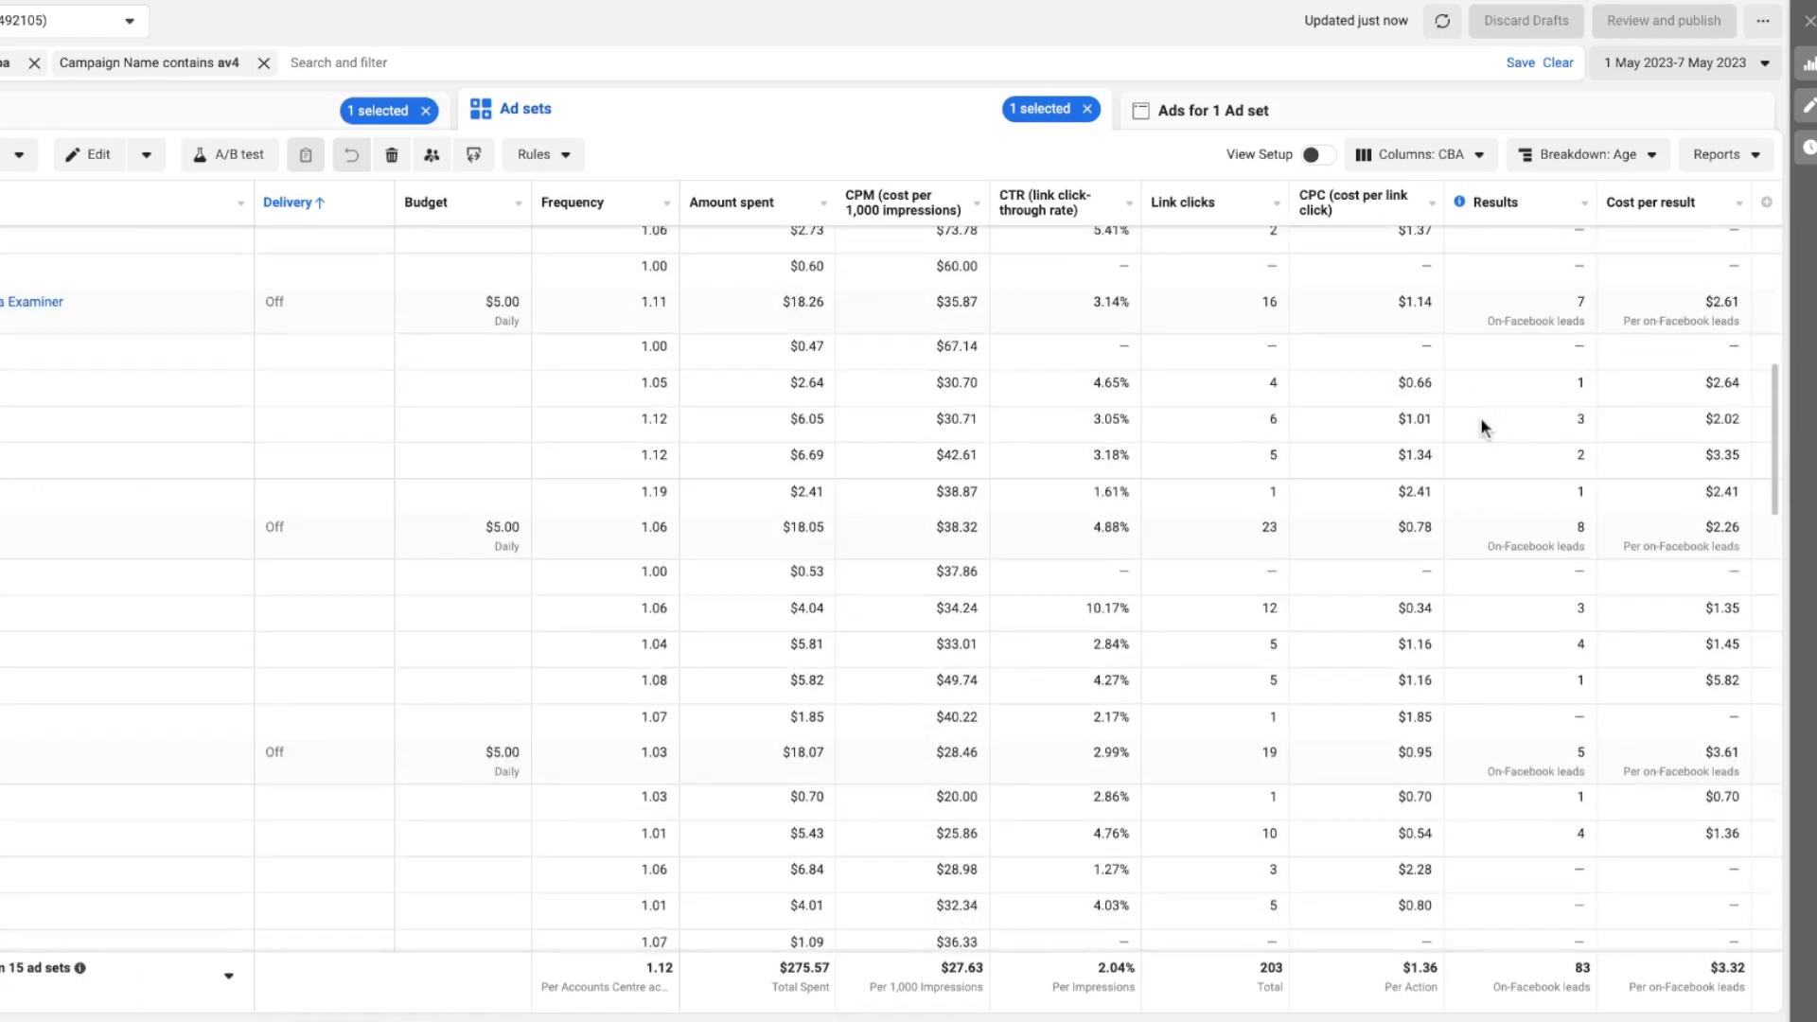
scroll(1552, 497, up, 3)
scroll(1476, 449, down, 12)
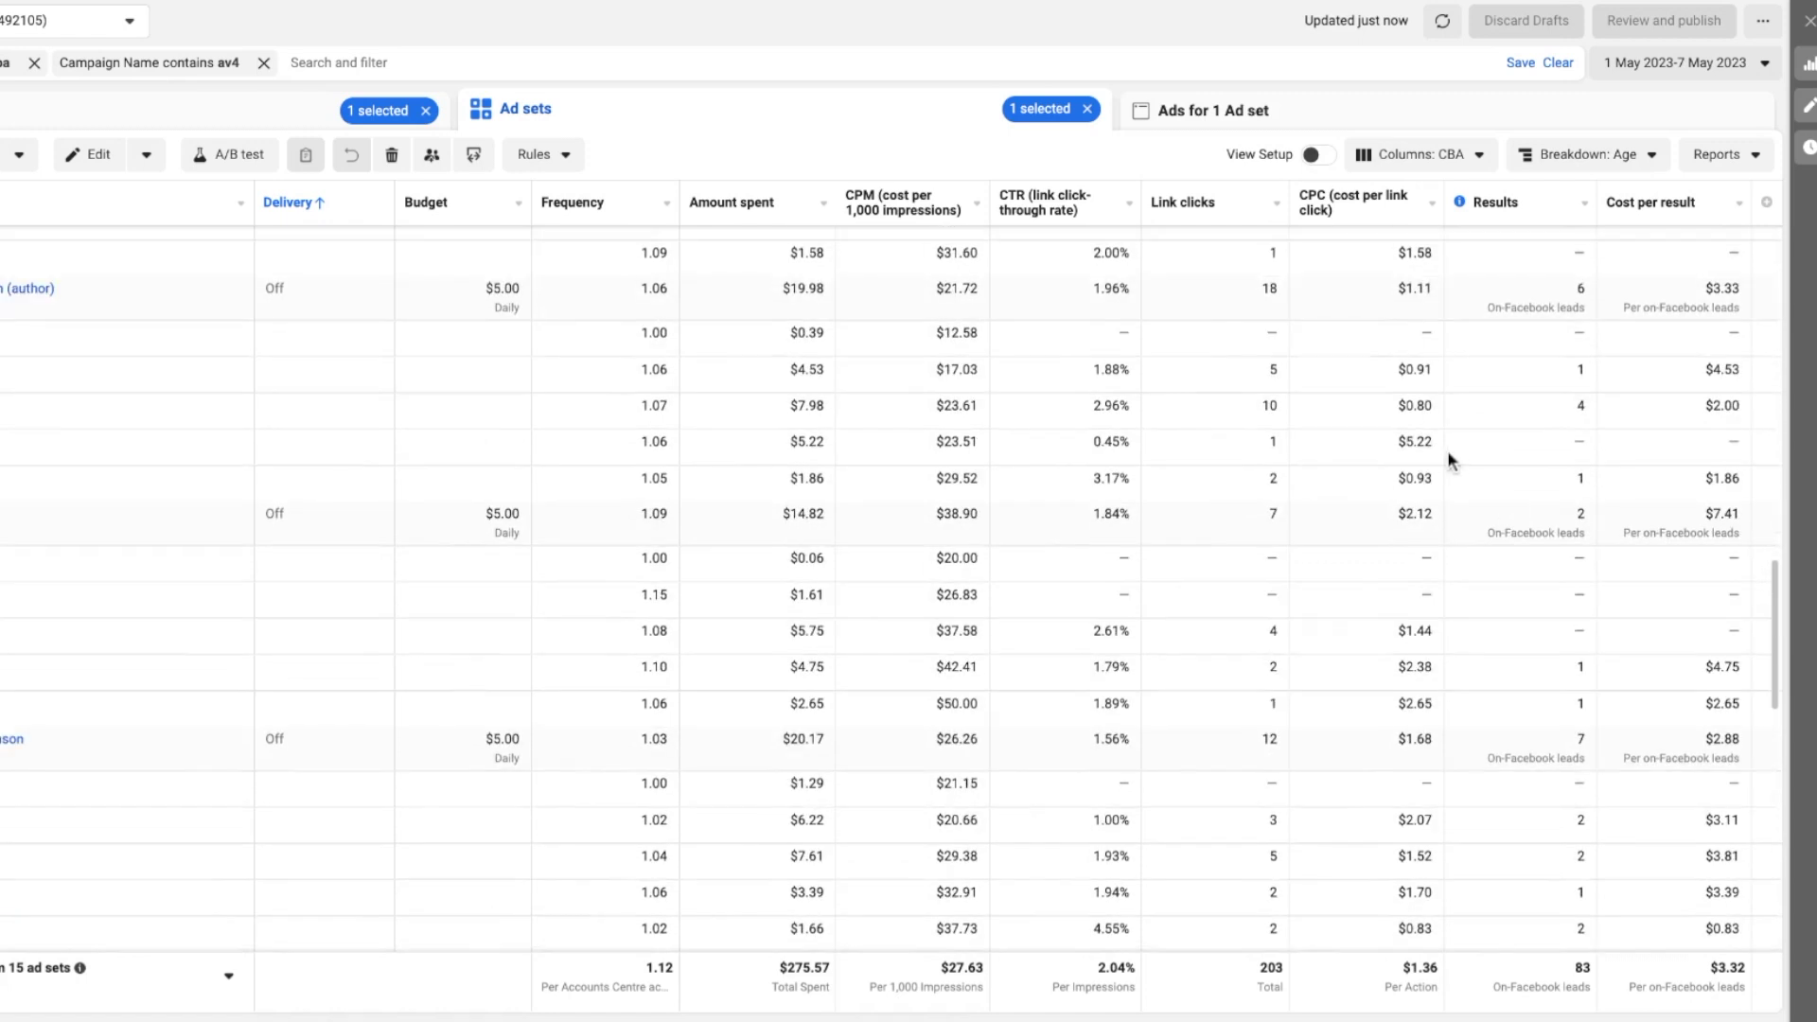
scroll(1514, 492, down, 3)
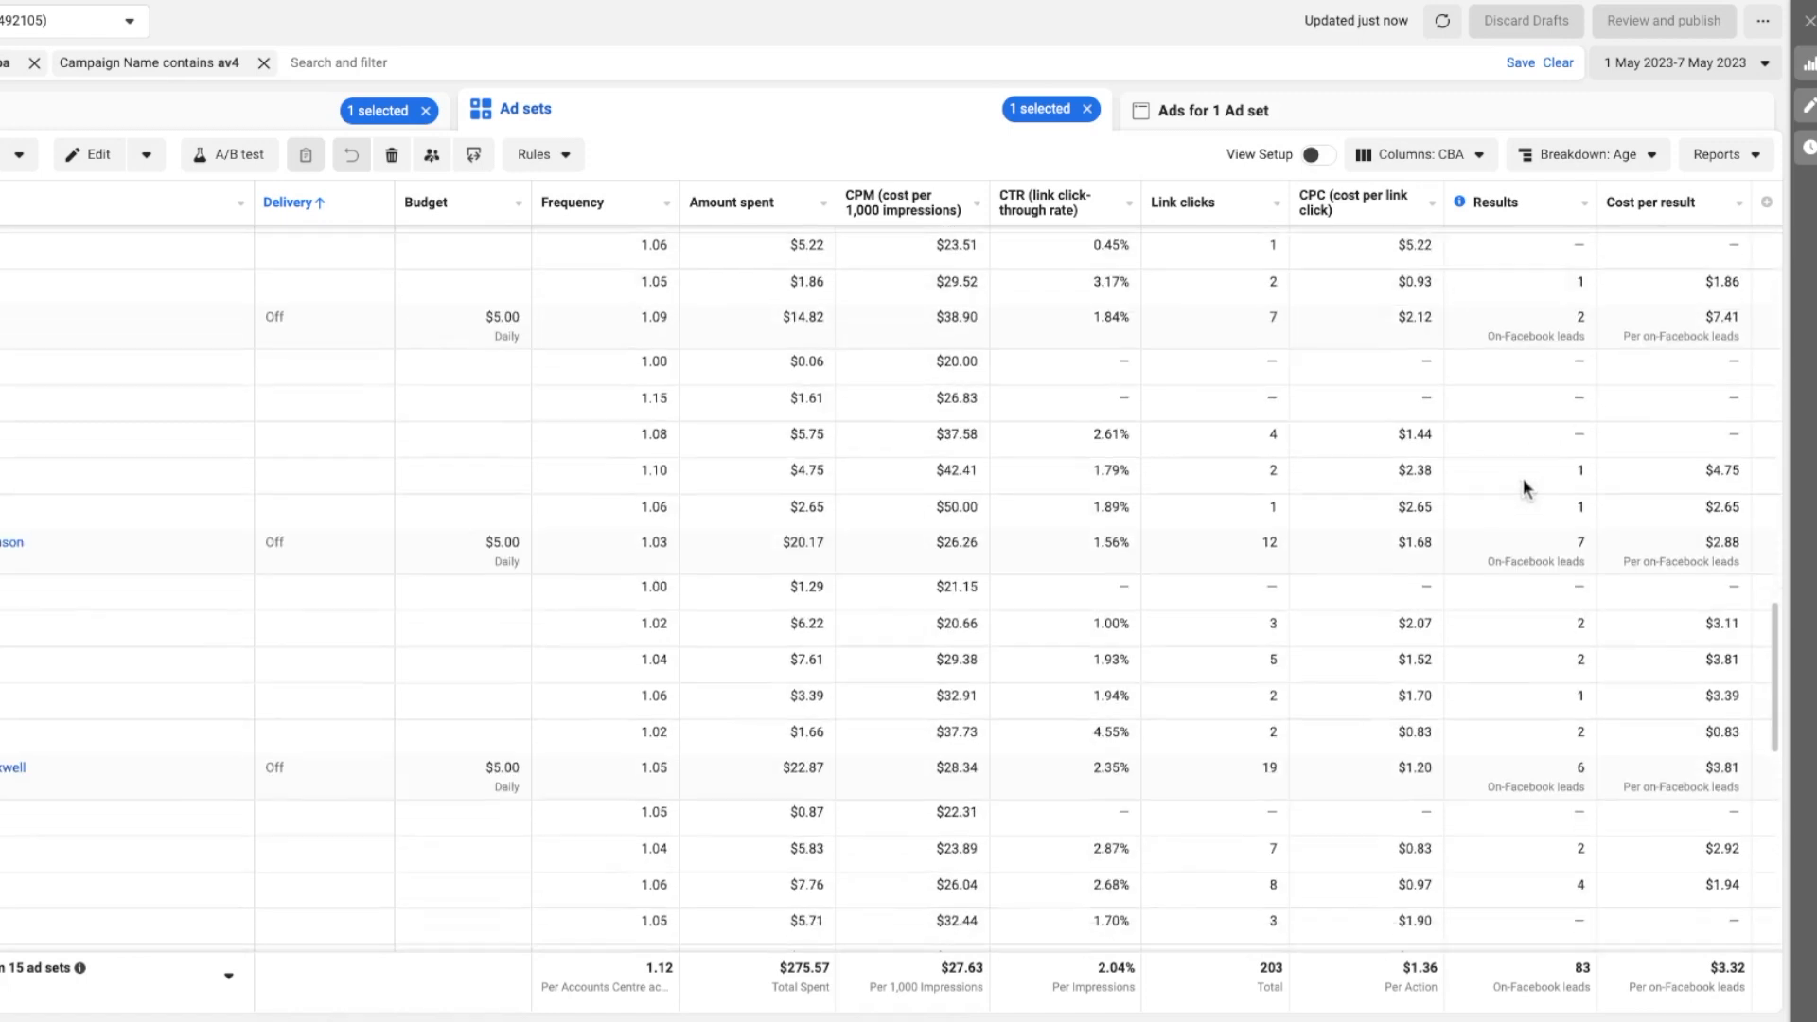
- Clear the age breakdown and deselect the Entrepreneur Association ad set
click(1587, 166)
click(1576, 351)
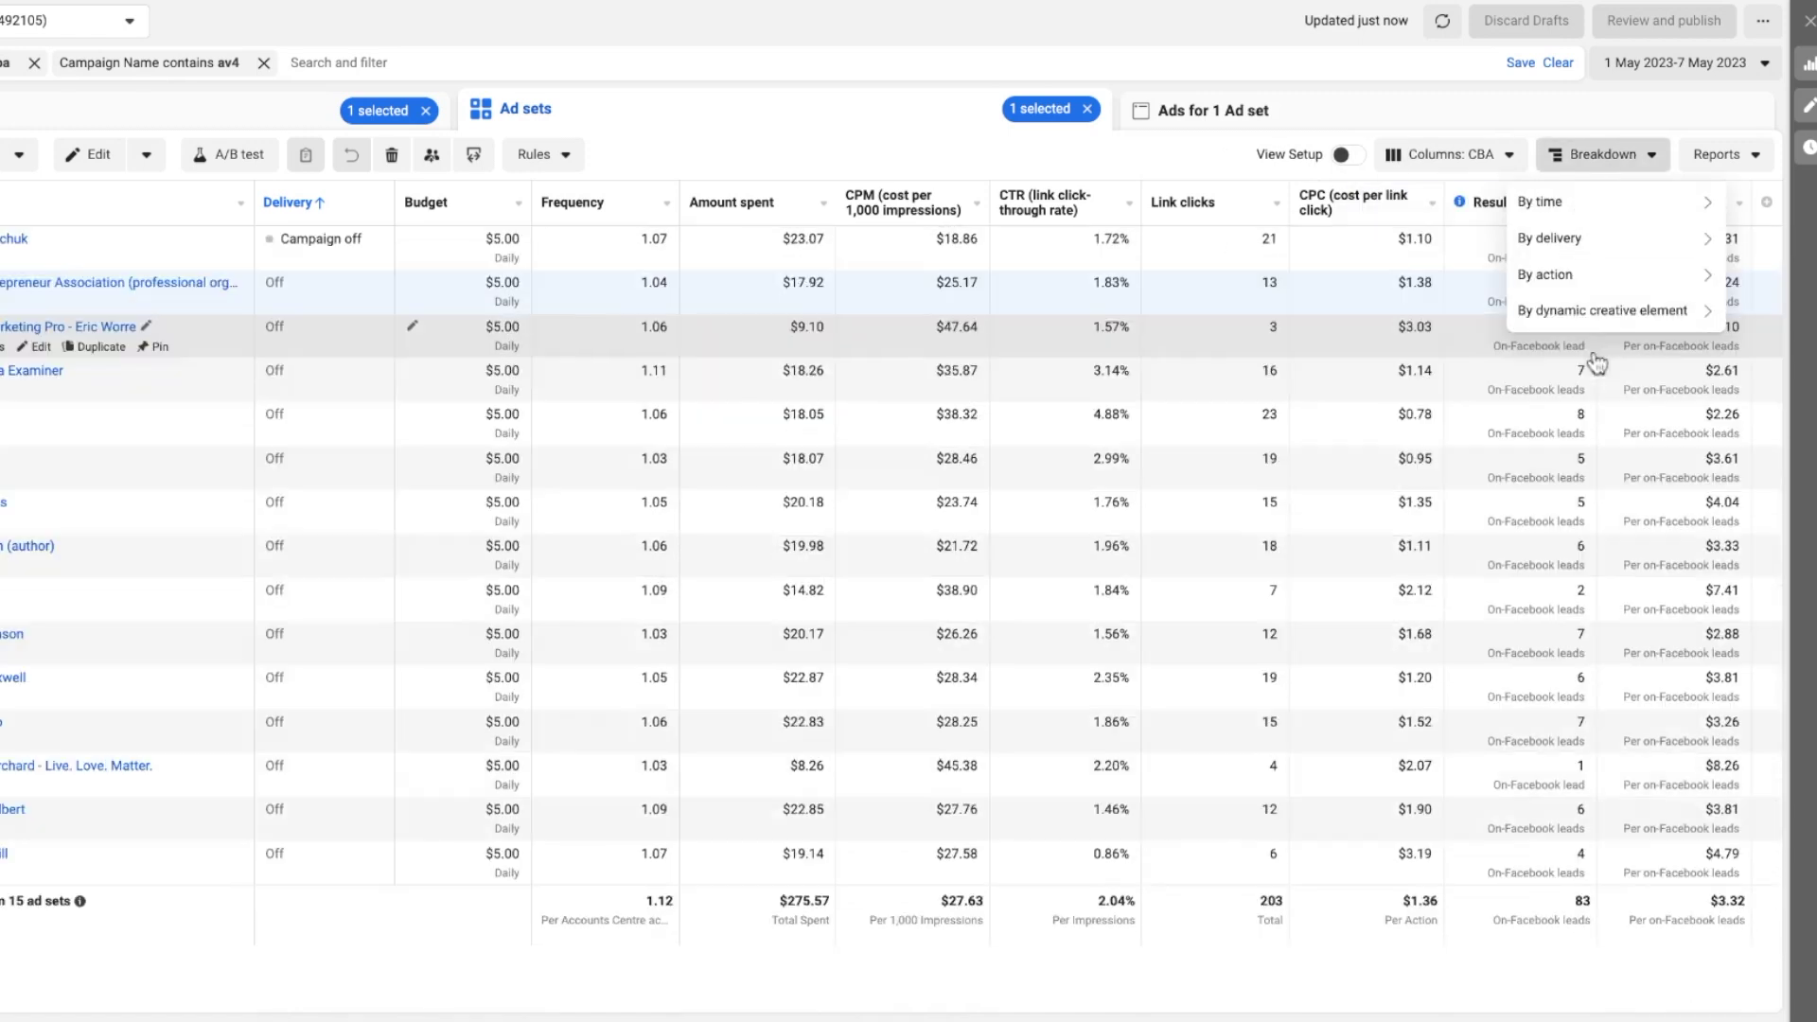
click(1326, 282)
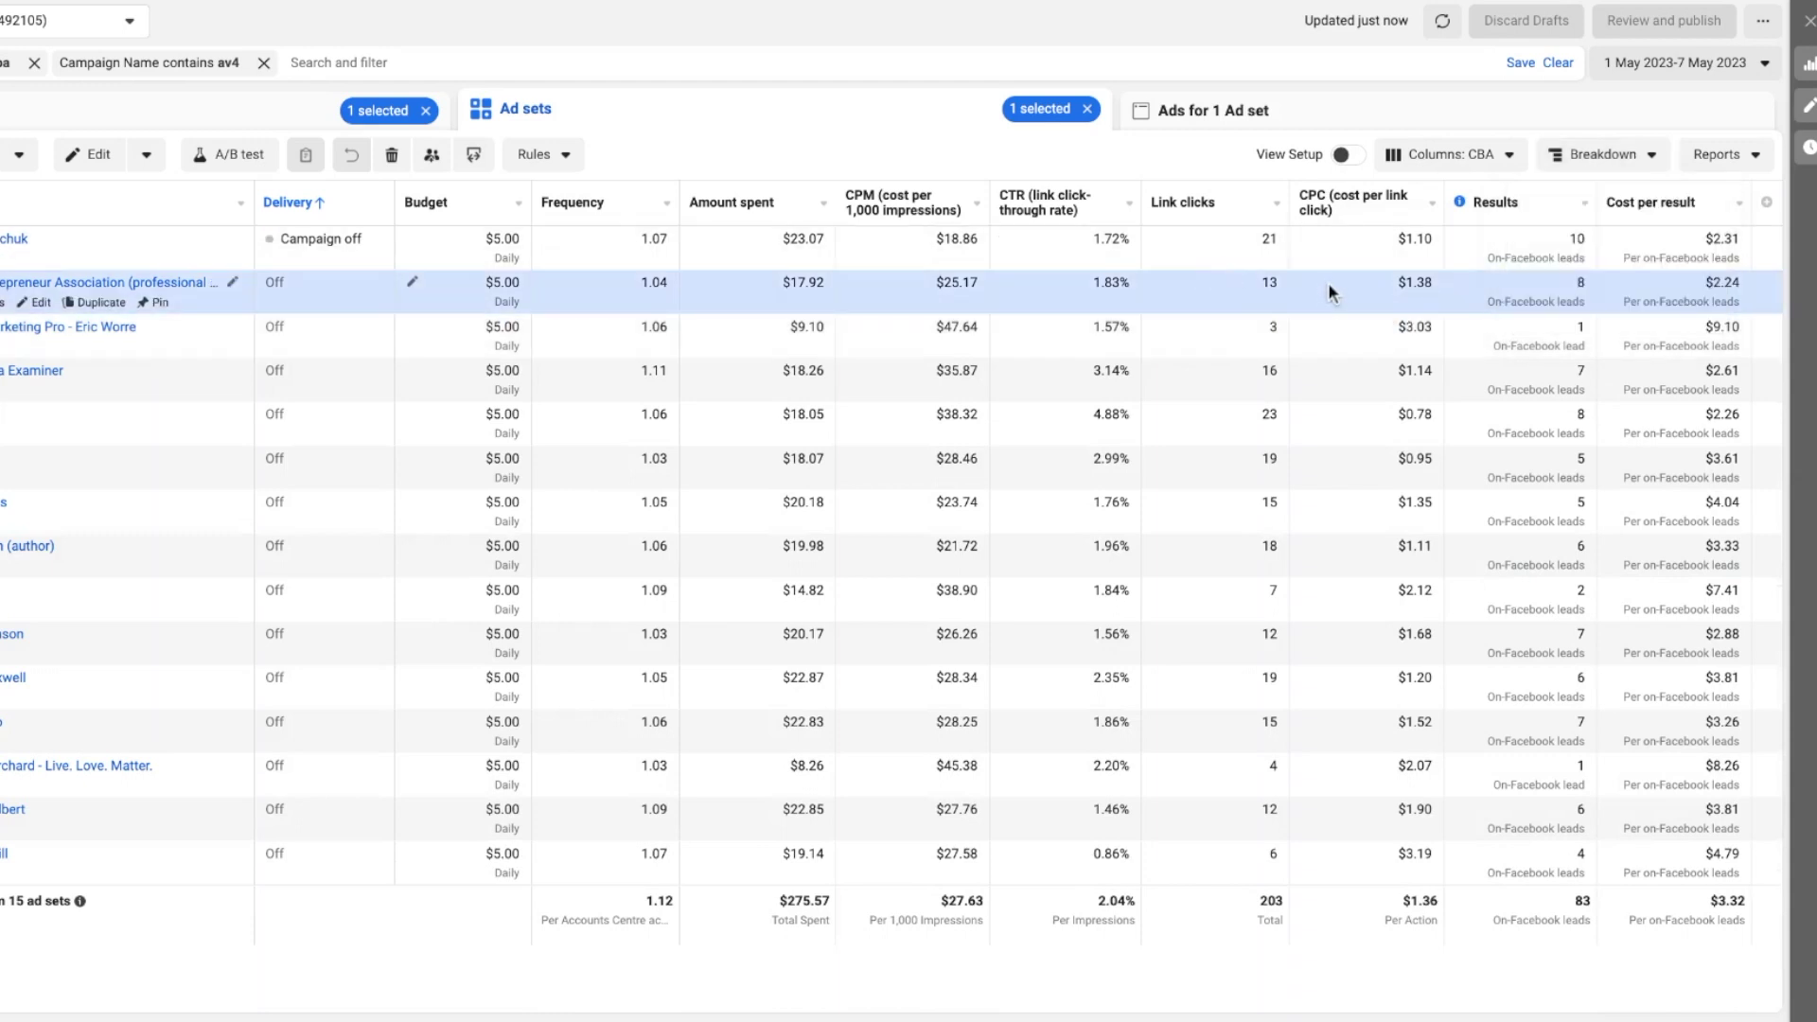
click(2, 282)
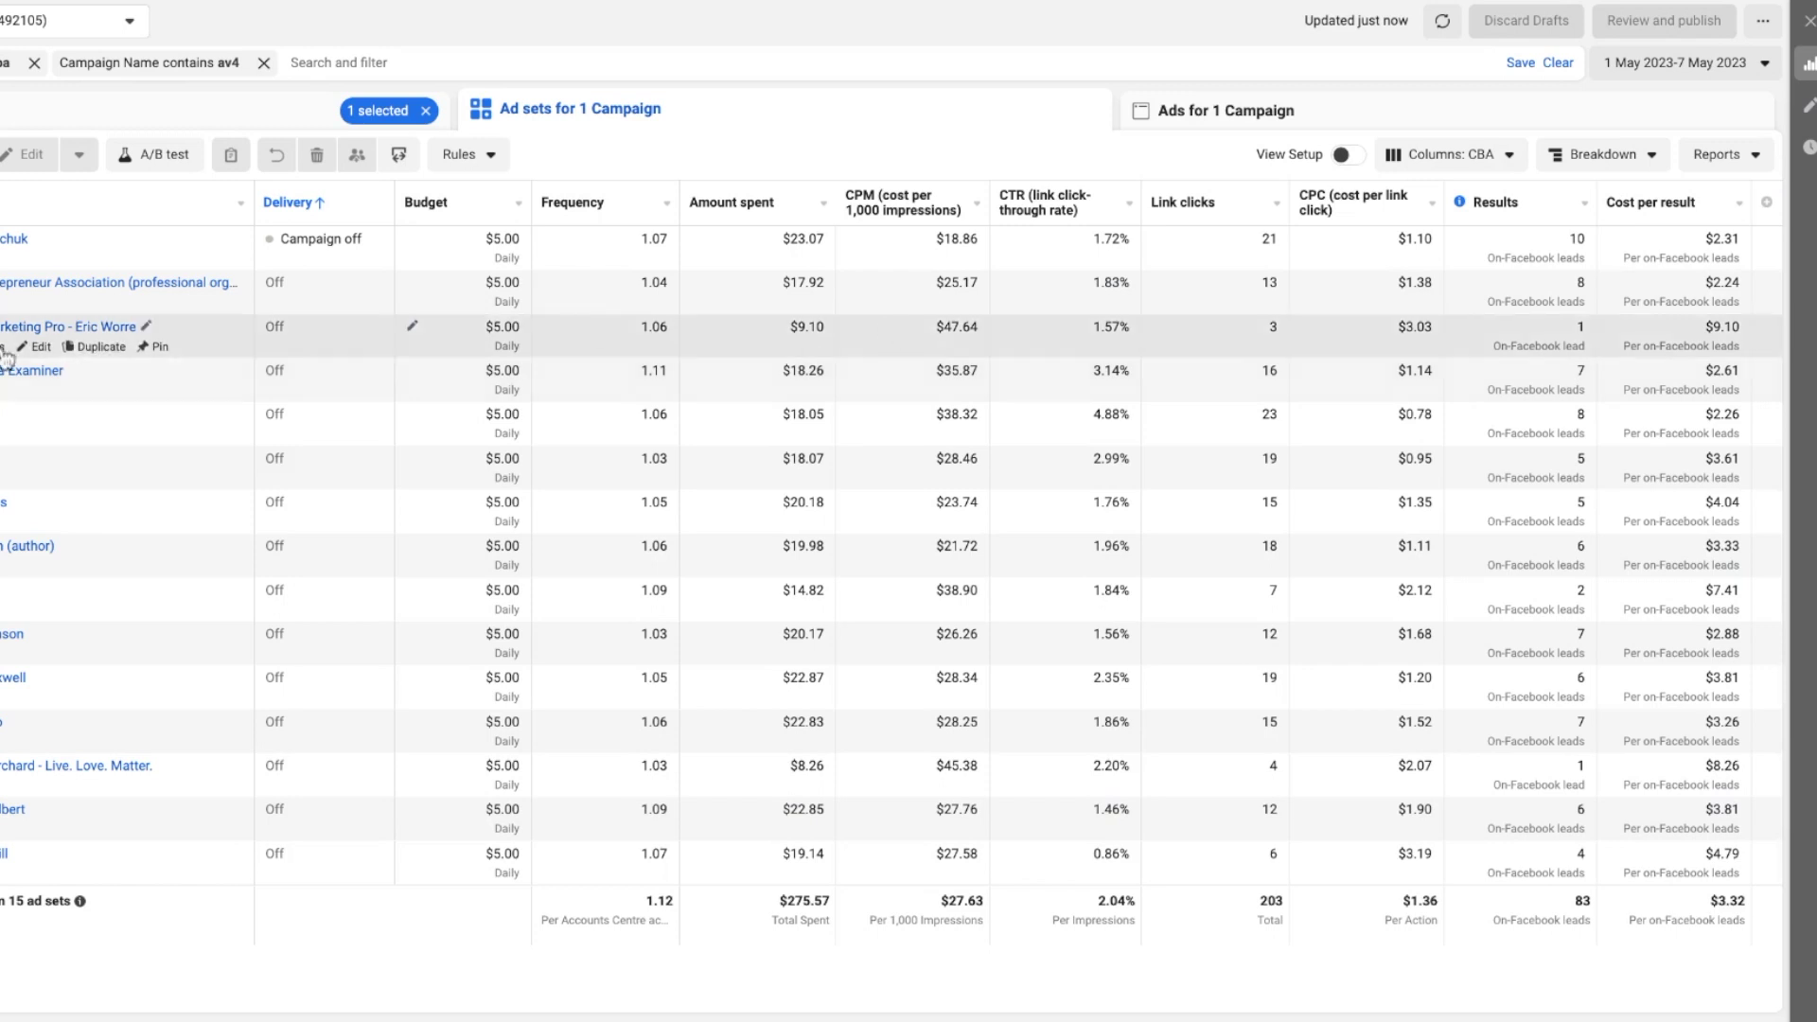
- Select the six consecutive ad sets directly below the first one in the Interests - AV4 campaign
click(2, 282)
click(1, 326)
click(2, 370)
click(1, 413)
click(2, 458)
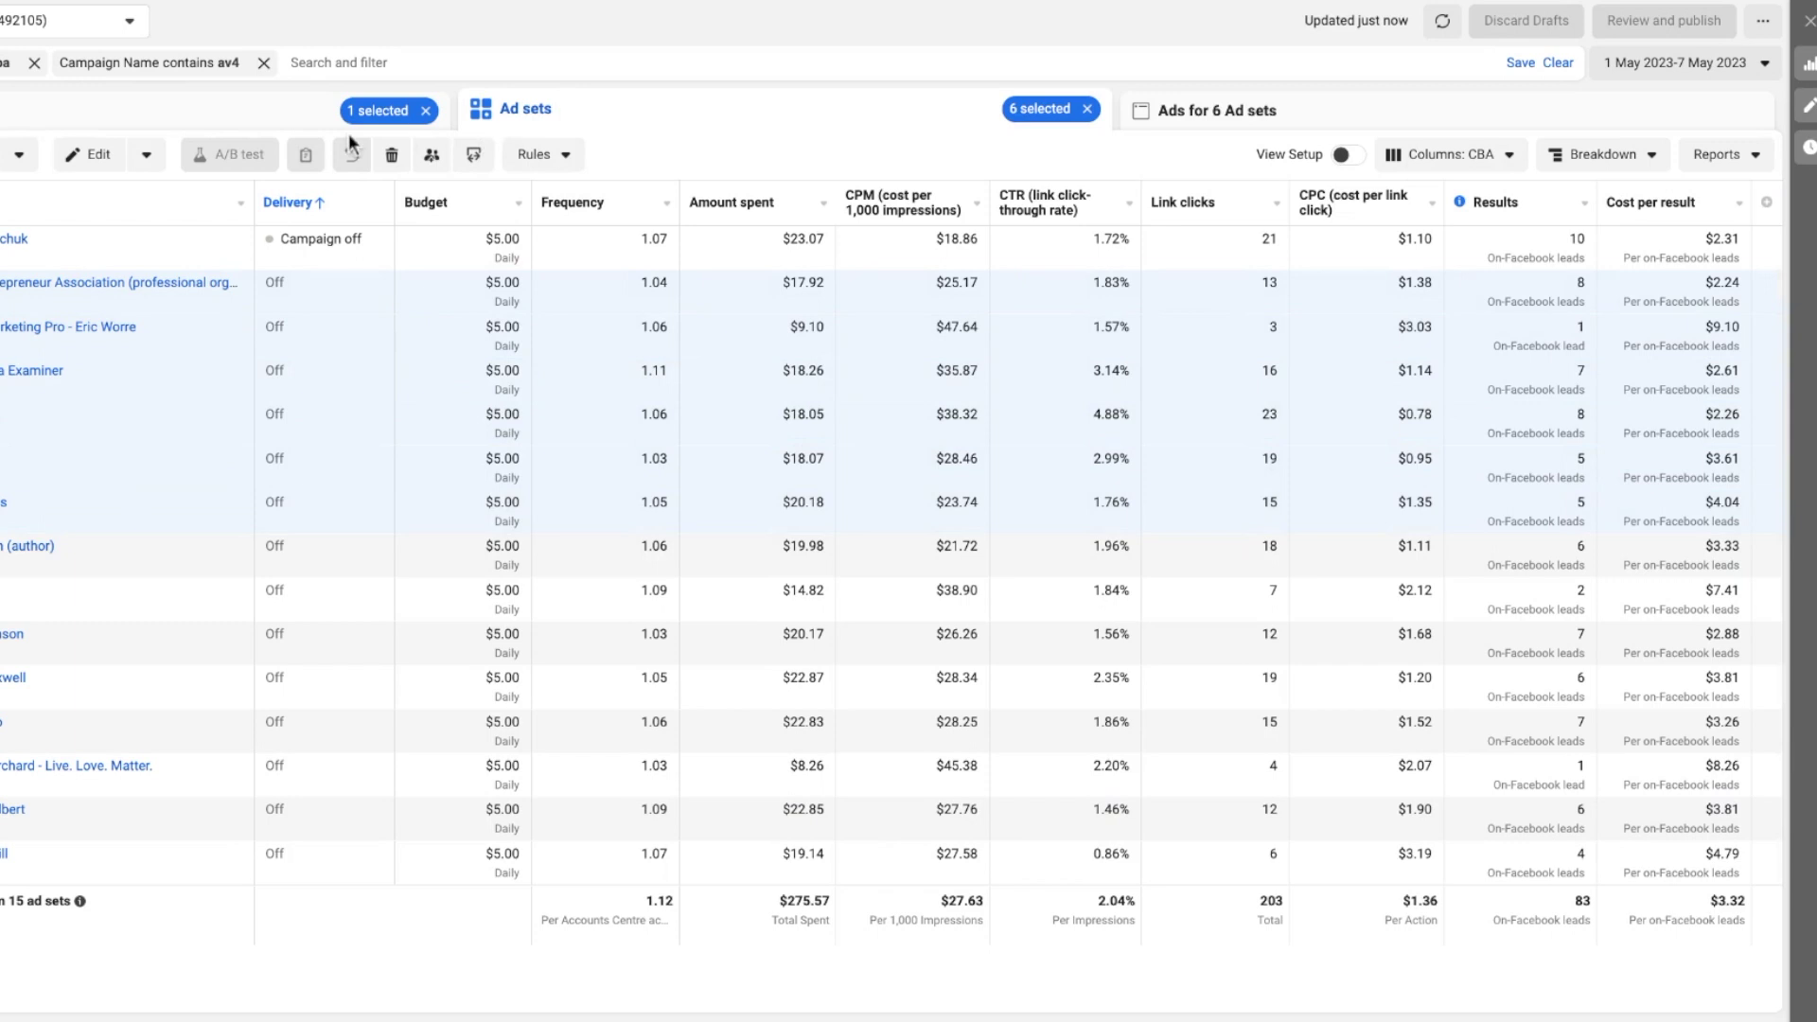
- Return to the campaign list and open the ad sets of the Interests - AV4 - 22-34 campaign
click(258, 123)
click(104, 239)
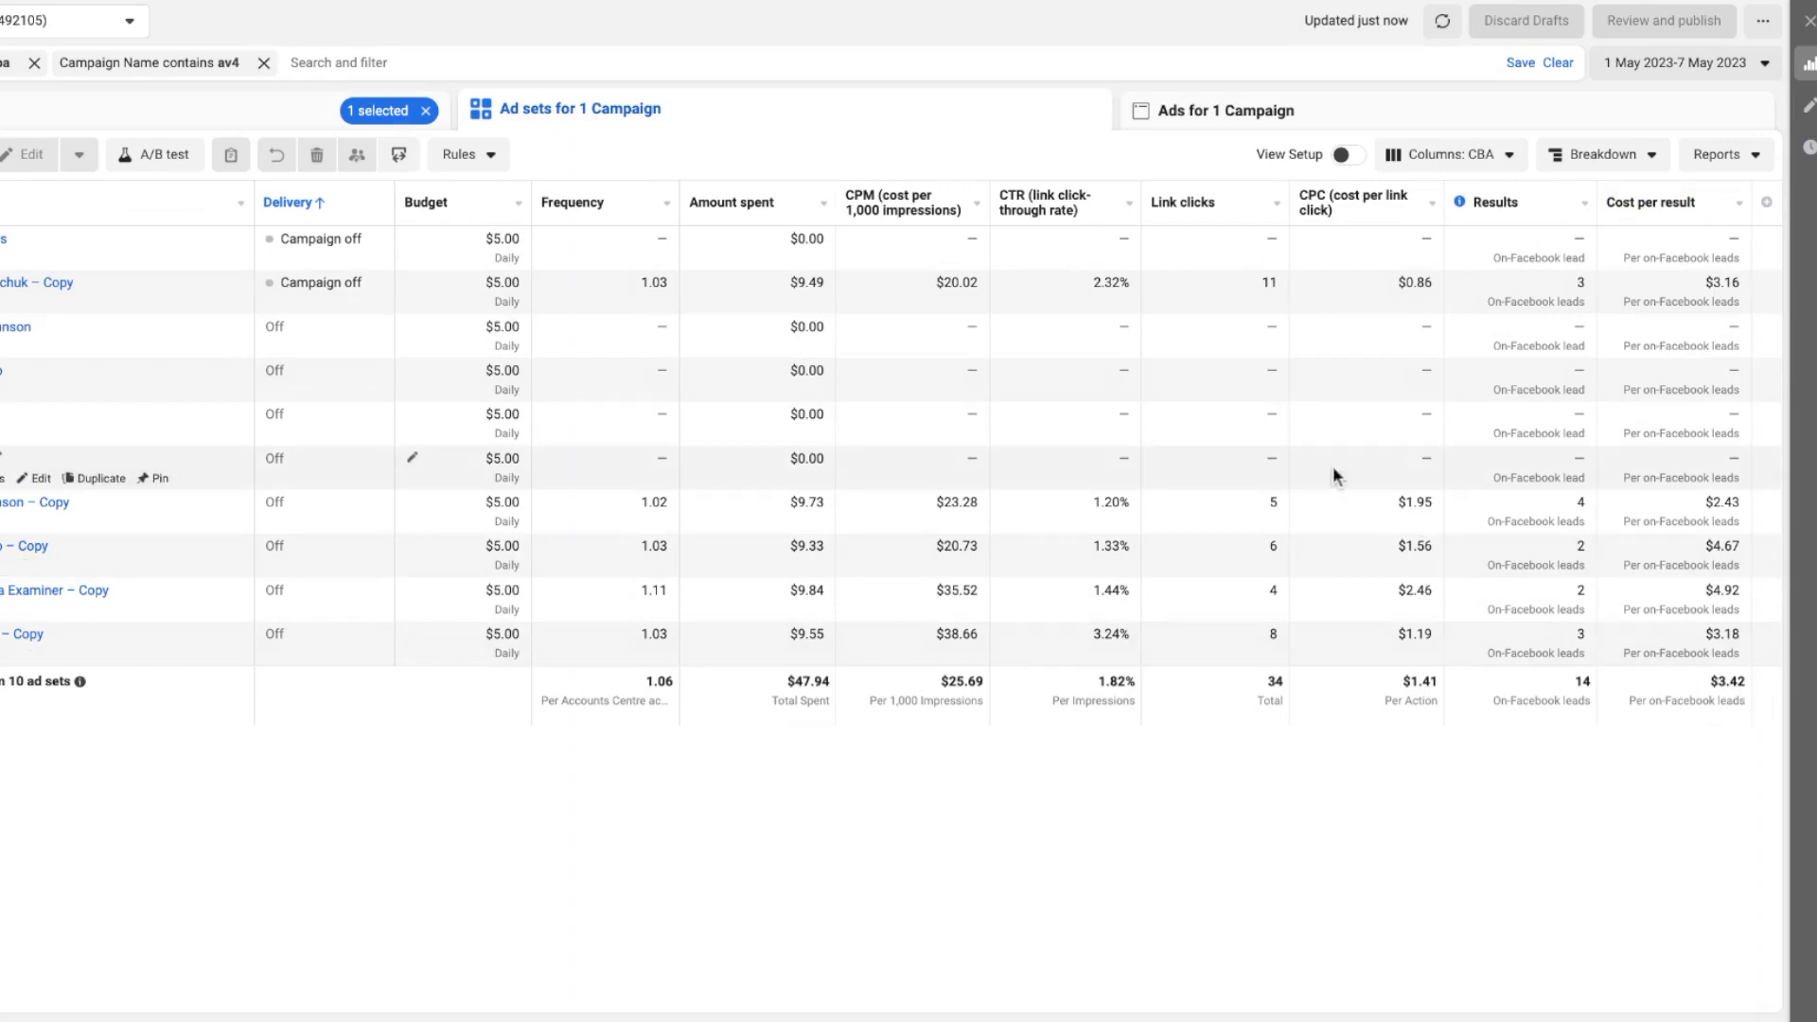
- Remove the "av4" campaign name filter and deselect the Interests - AV4 - 22-34 campaign
click(264, 63)
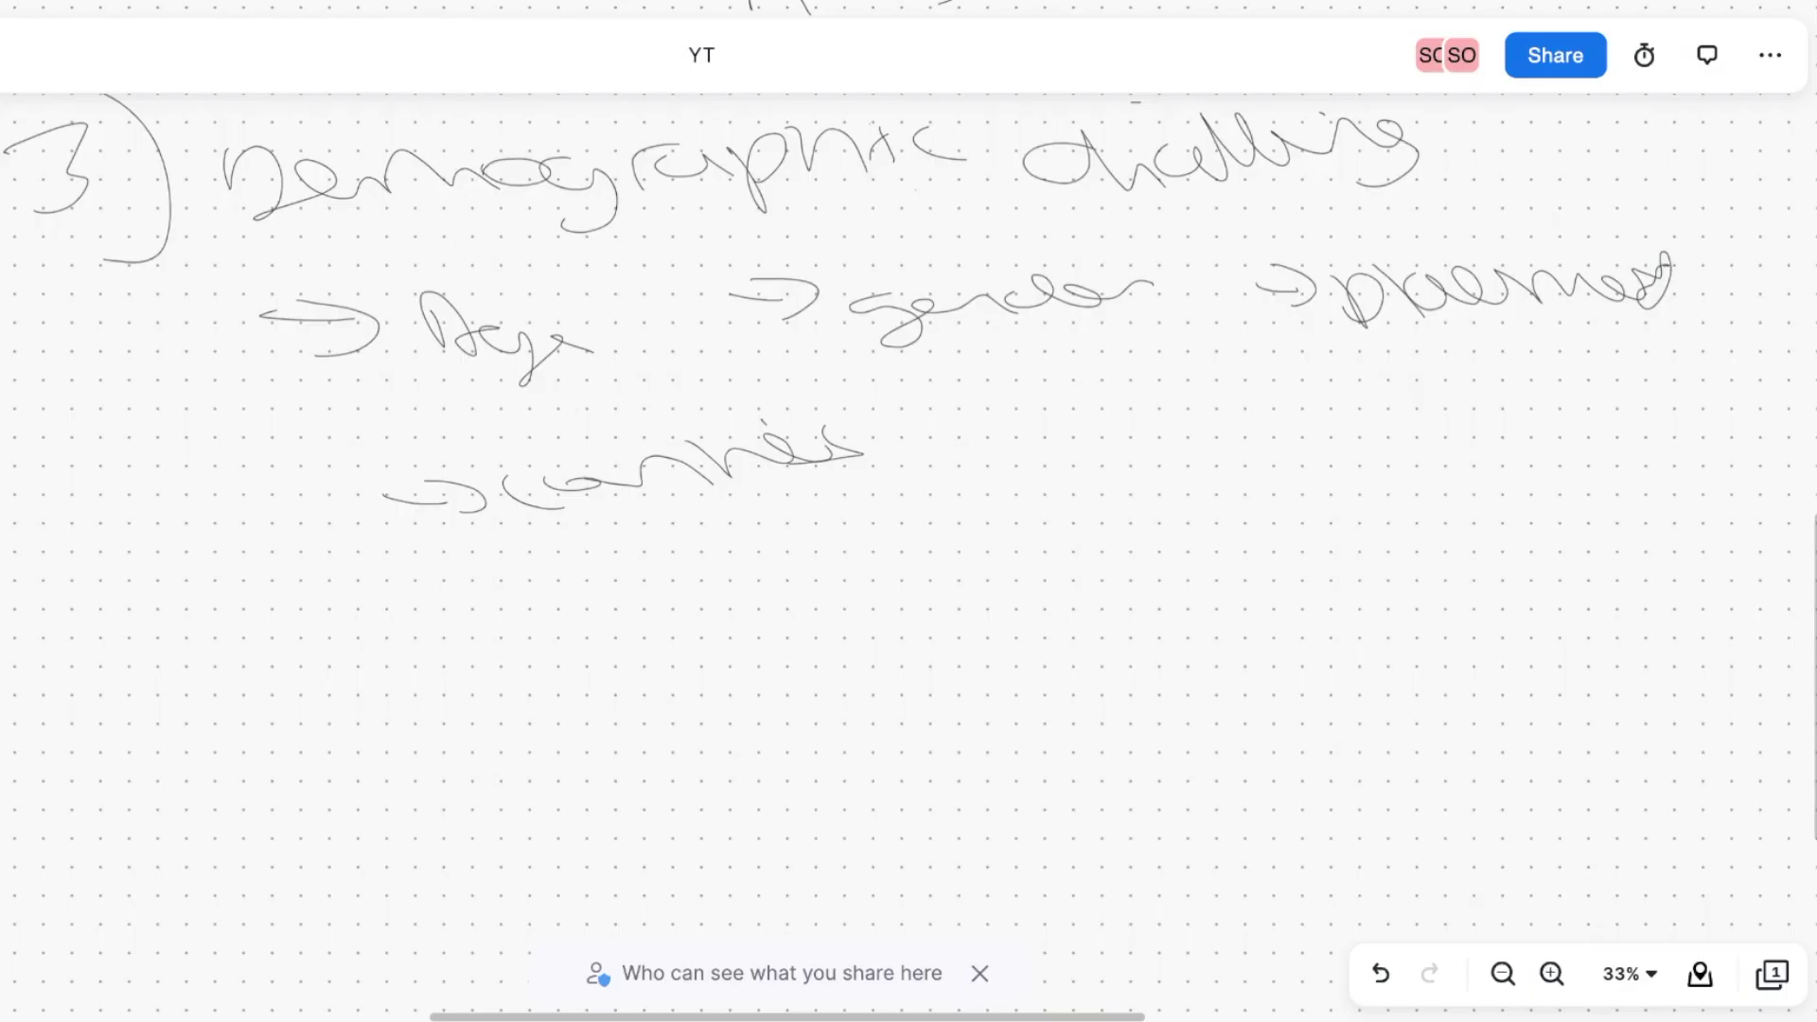
scroll(908, 511, down, 1)
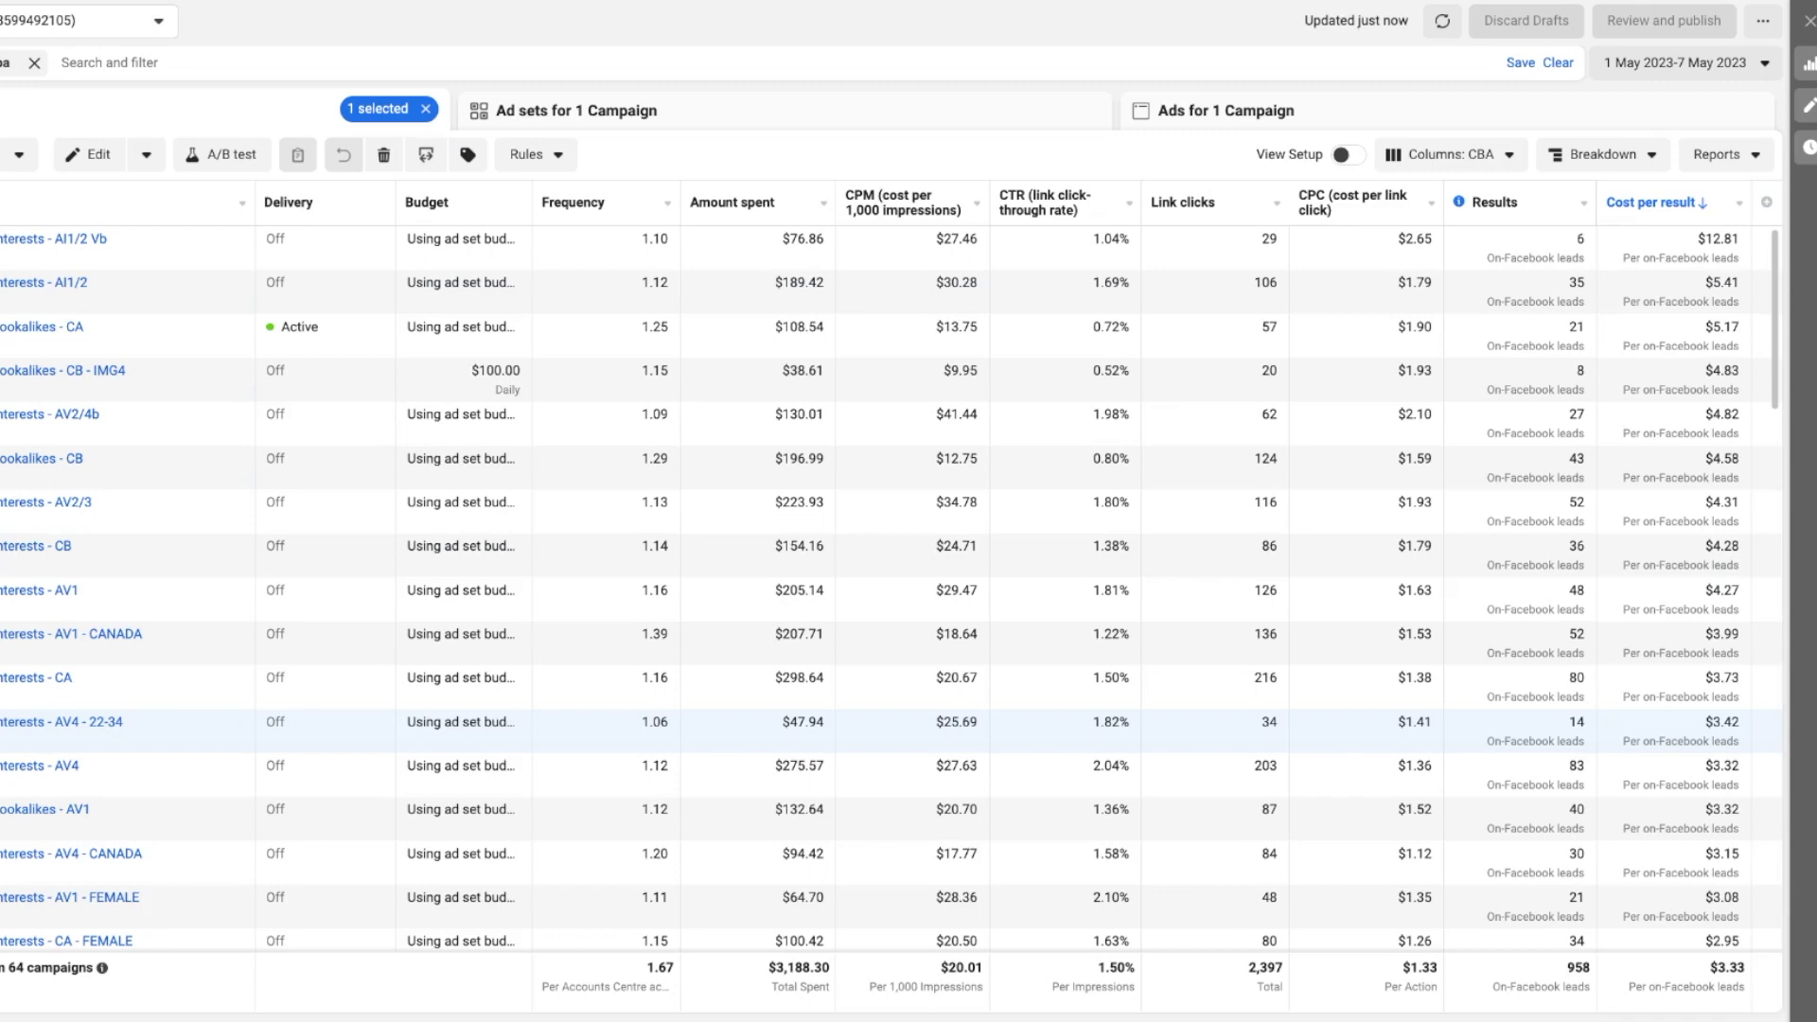
click(10, 731)
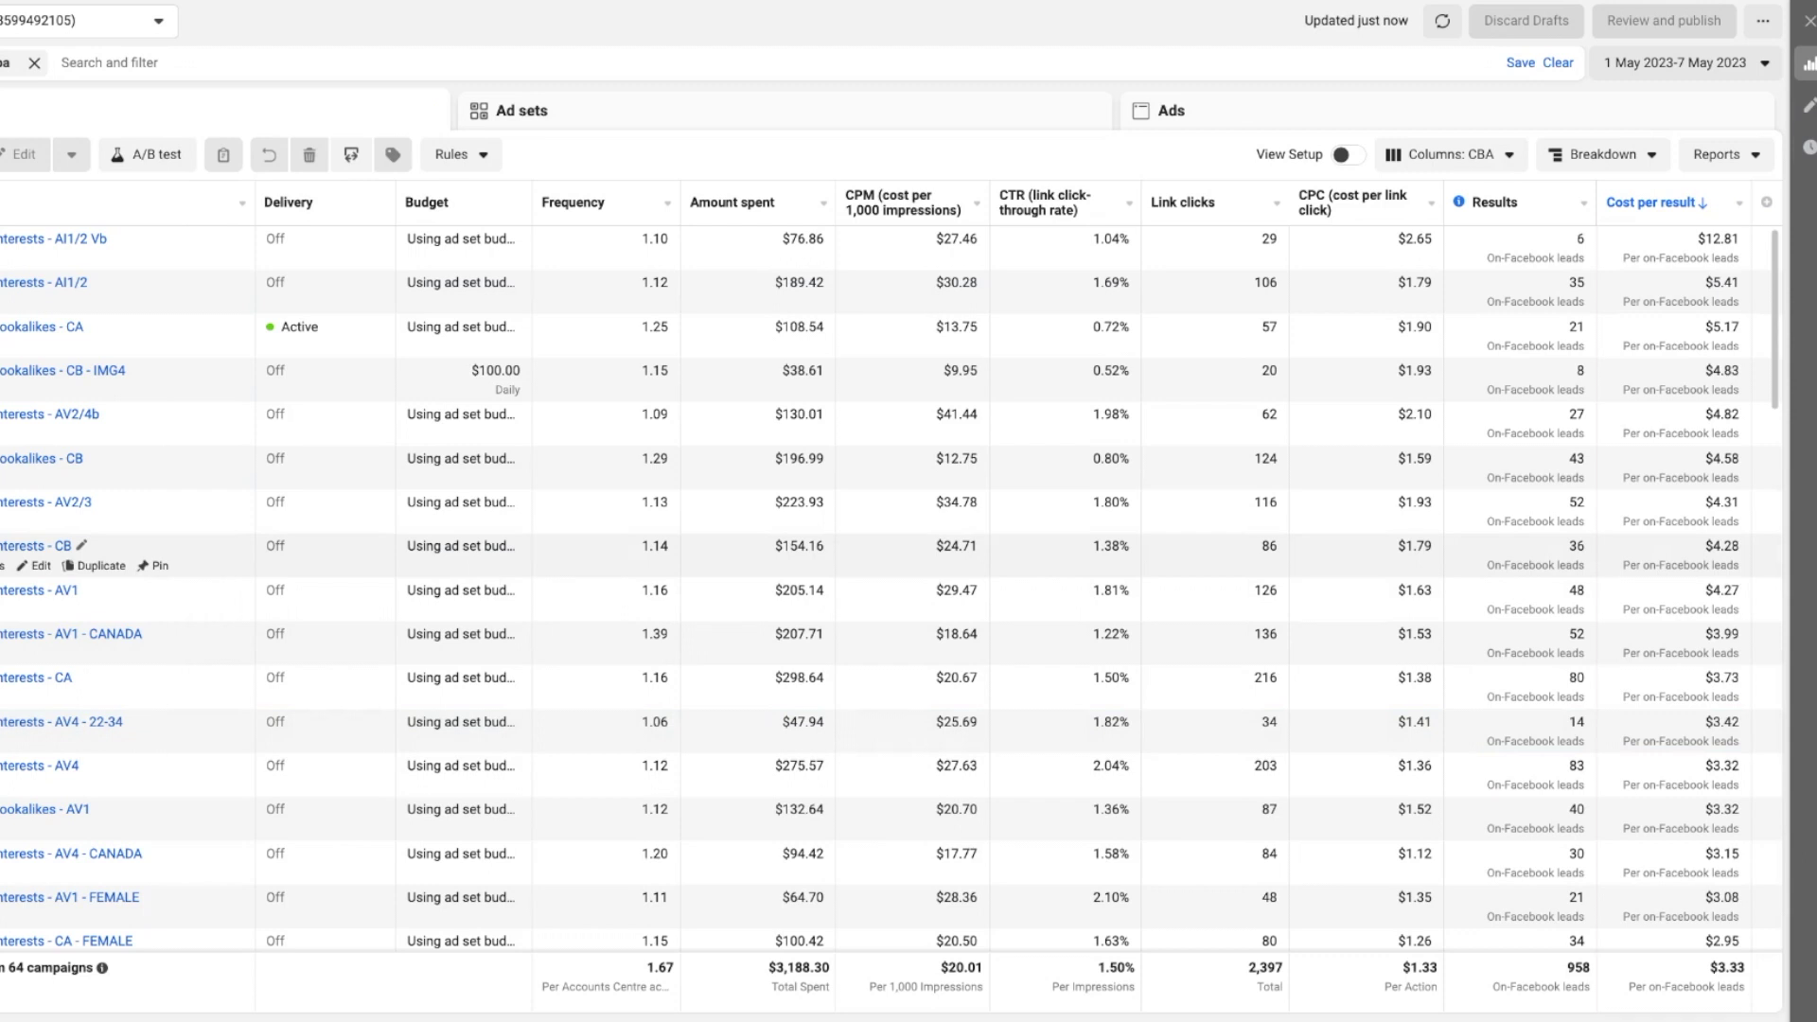
- Switch to the whiteboard and handwrite the heading "4) CBO for scale" in the empty area below the demographic dialling notes
scroll(519, 568, down, 5)
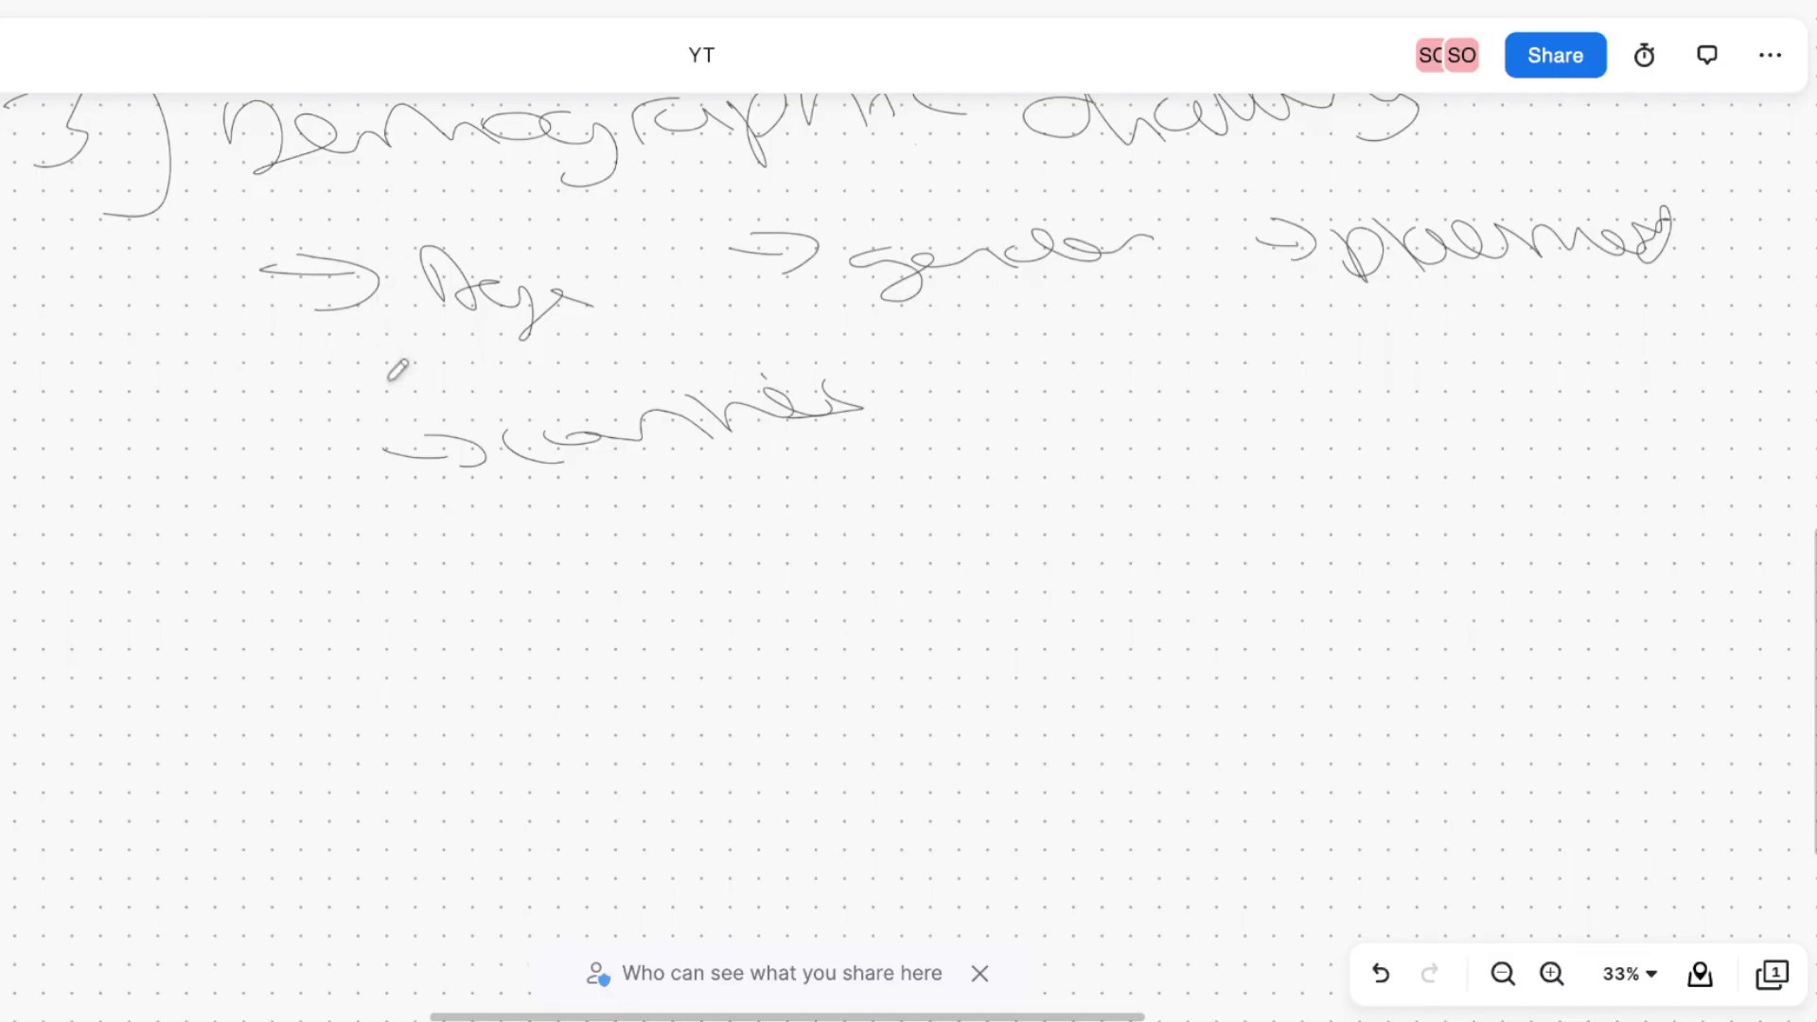
scroll(402, 438, down, 3)
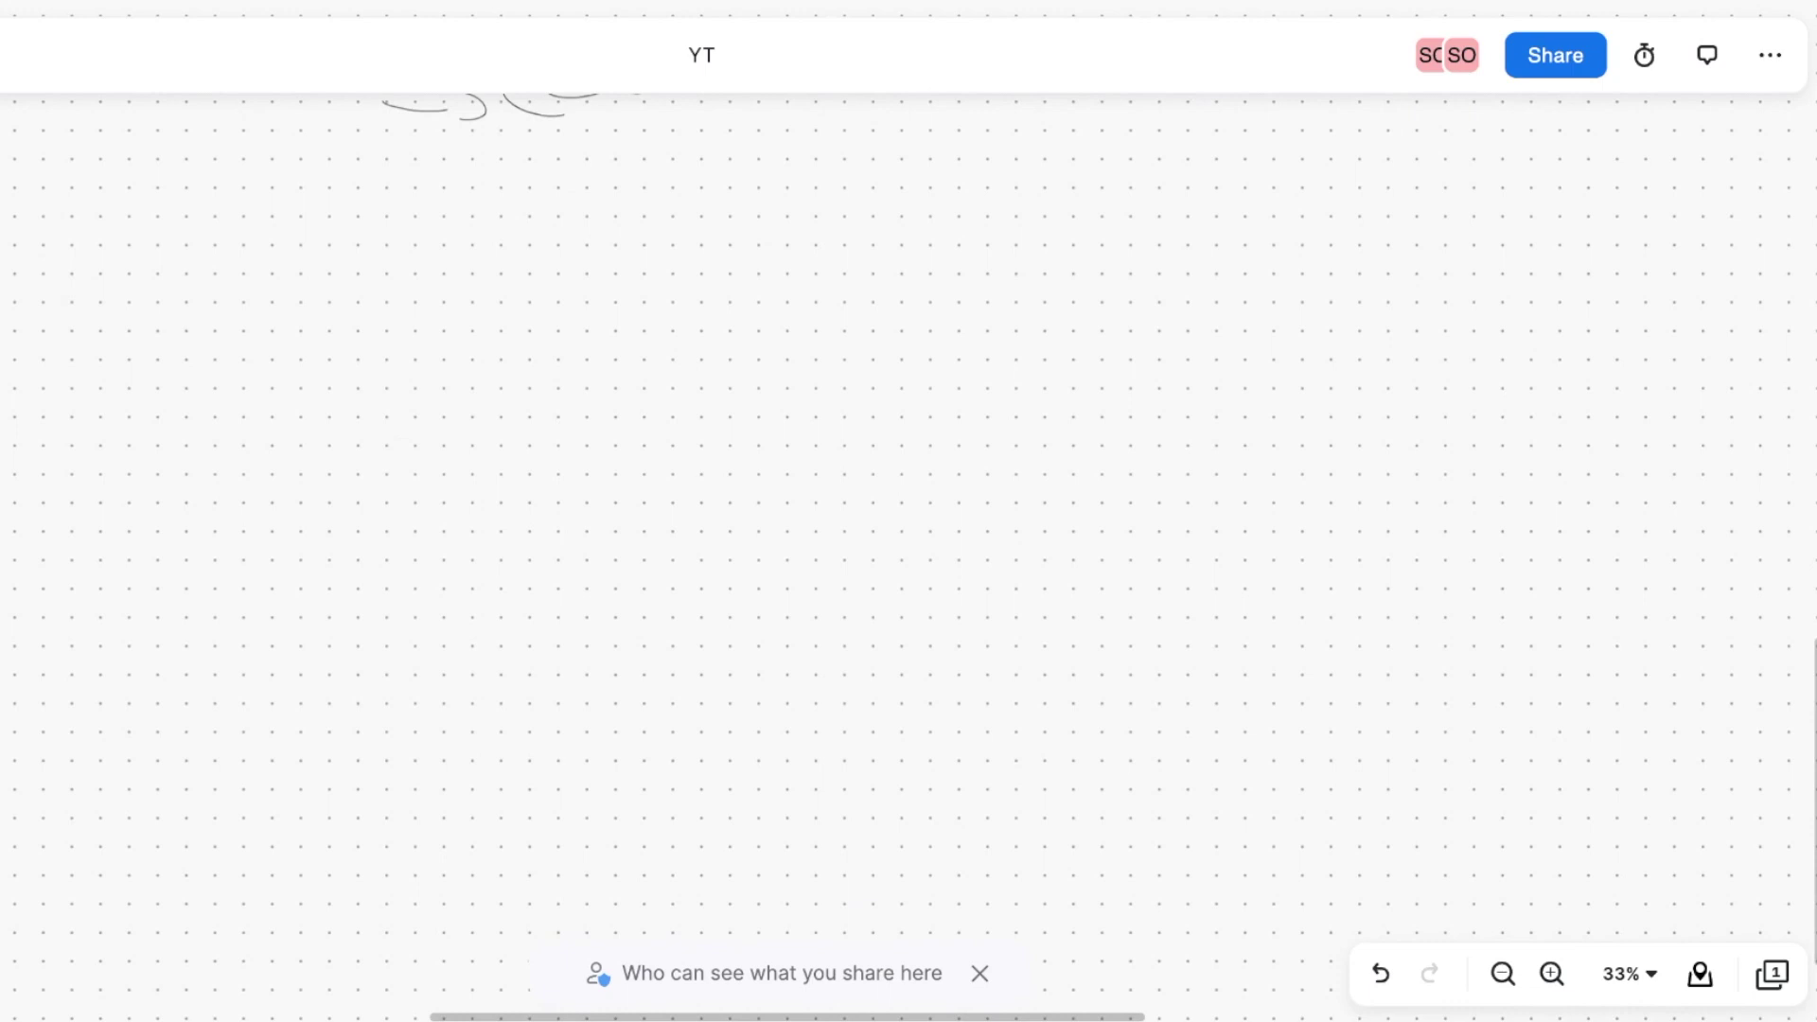
drag(110, 227, 198, 333)
drag(169, 303, 202, 371)
drag(257, 318, 244, 310)
drag(130, 212, 216, 368)
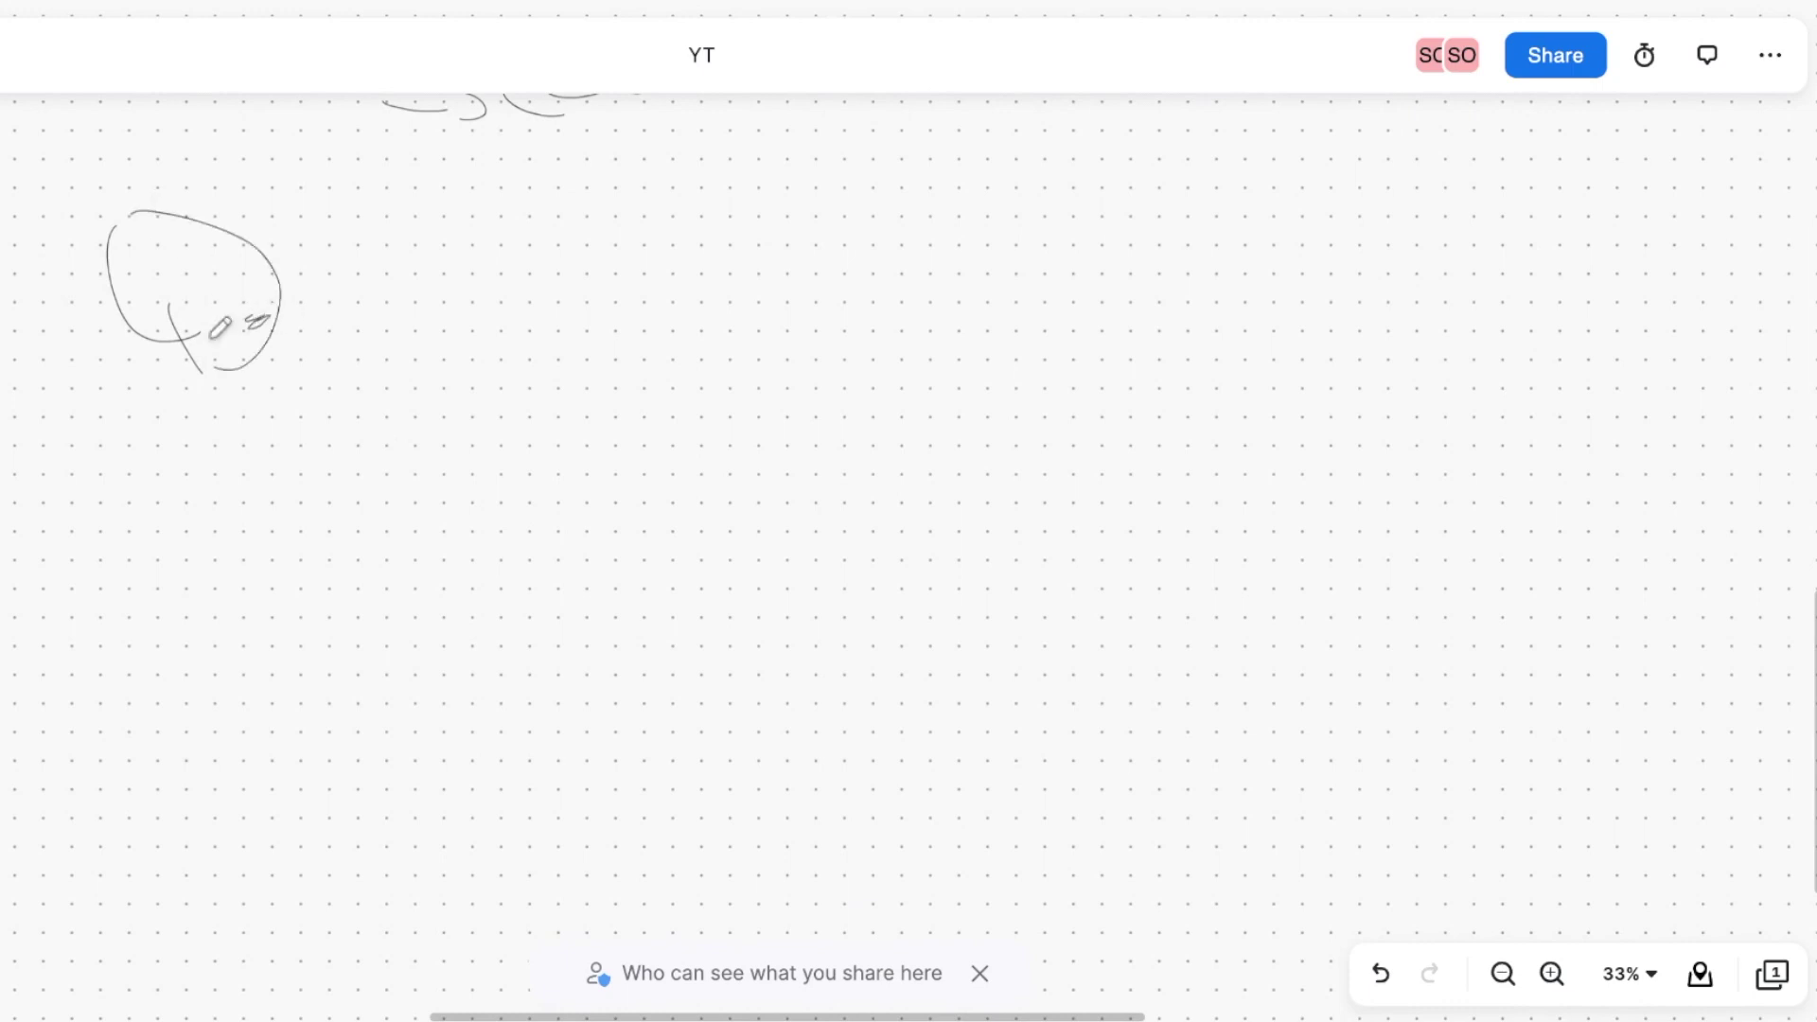
mouse_move(502, 216)
mouse_down()
mouse_move(536, 320)
mouse_move(596, 328)
mouse_move(644, 284)
mouse_up()
mouse_move(924, 210)
mouse_down()
mouse_move(897, 210)
mouse_move(947, 312)
mouse_move(998, 254)
mouse_up()
mouse_move(1173, 244)
mouse_down()
mouse_move(1124, 301)
mouse_move(1271, 252)
mouse_move(1435, 276)
mouse_up()
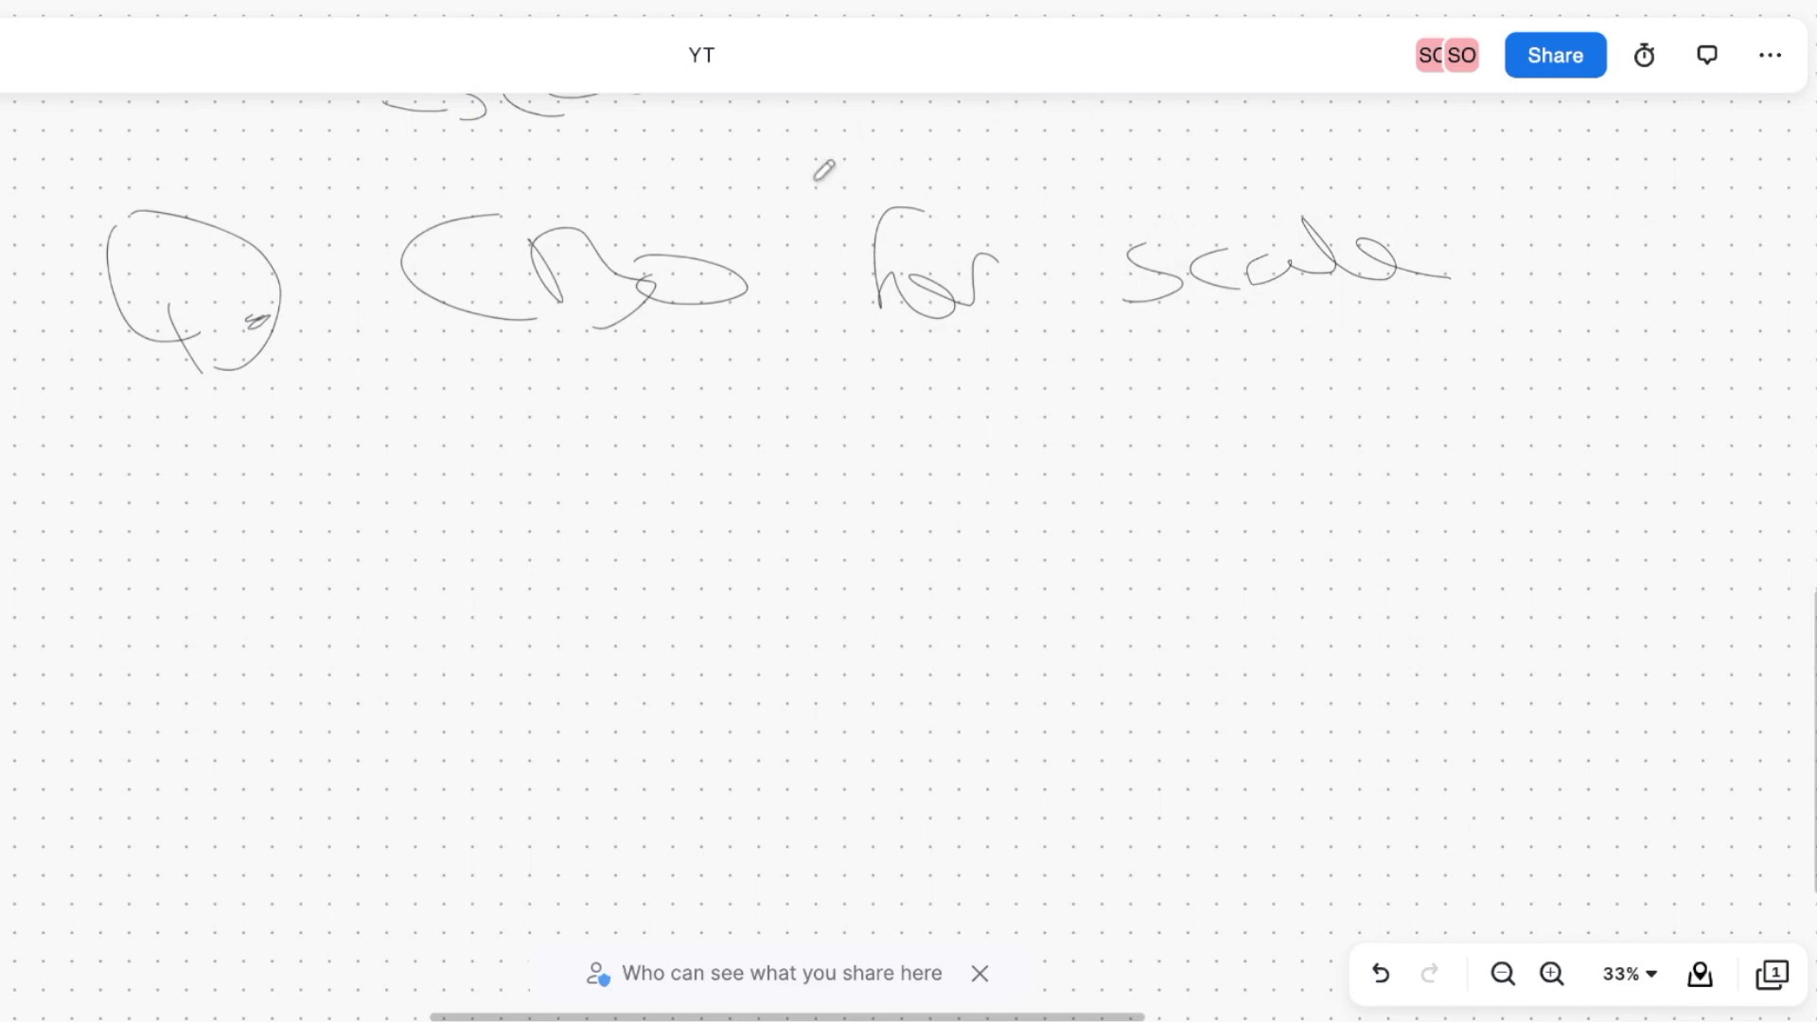
- Switch to Ads Manager, open the ad sets of the Interests - CA - FEMALE campaign and sort them by highest cost per result
scroll(798, 270, up, 15)
scroll(798, 270, down, 10)
scroll(899, 284, left, 4)
scroll(1001, 303, down, 5)
scroll(975, 300, right, 4)
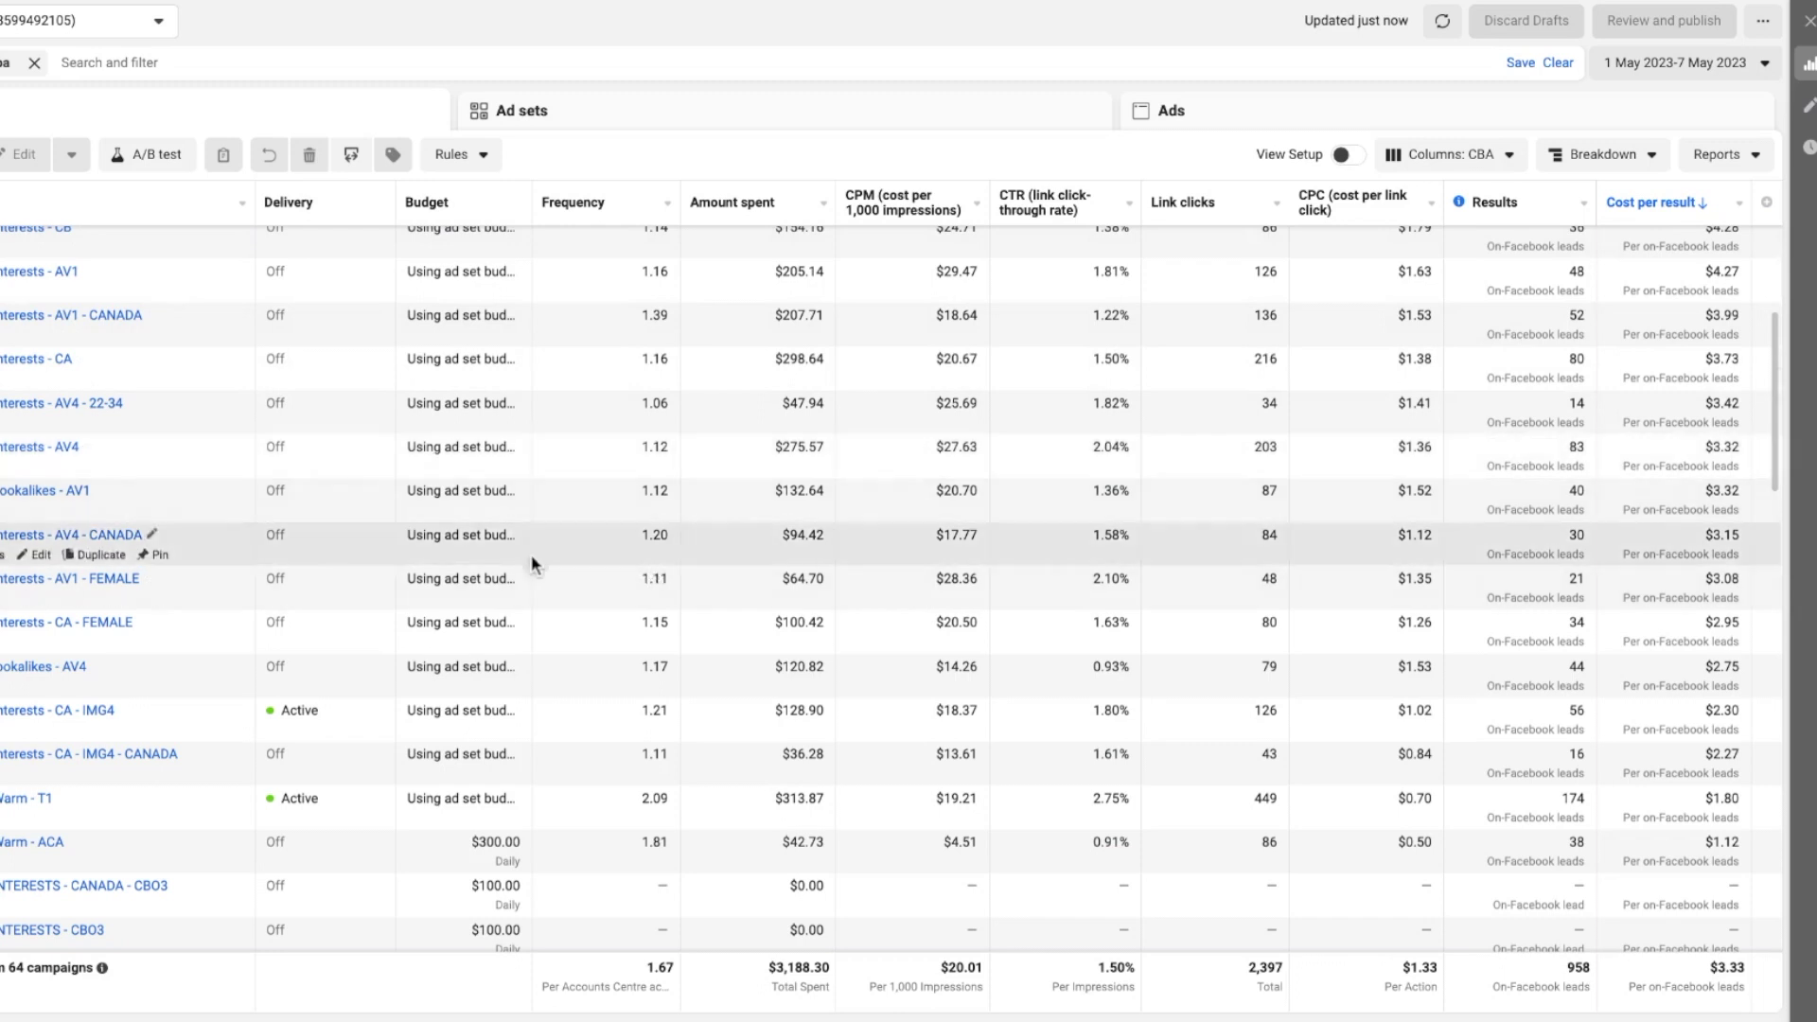
click(95, 622)
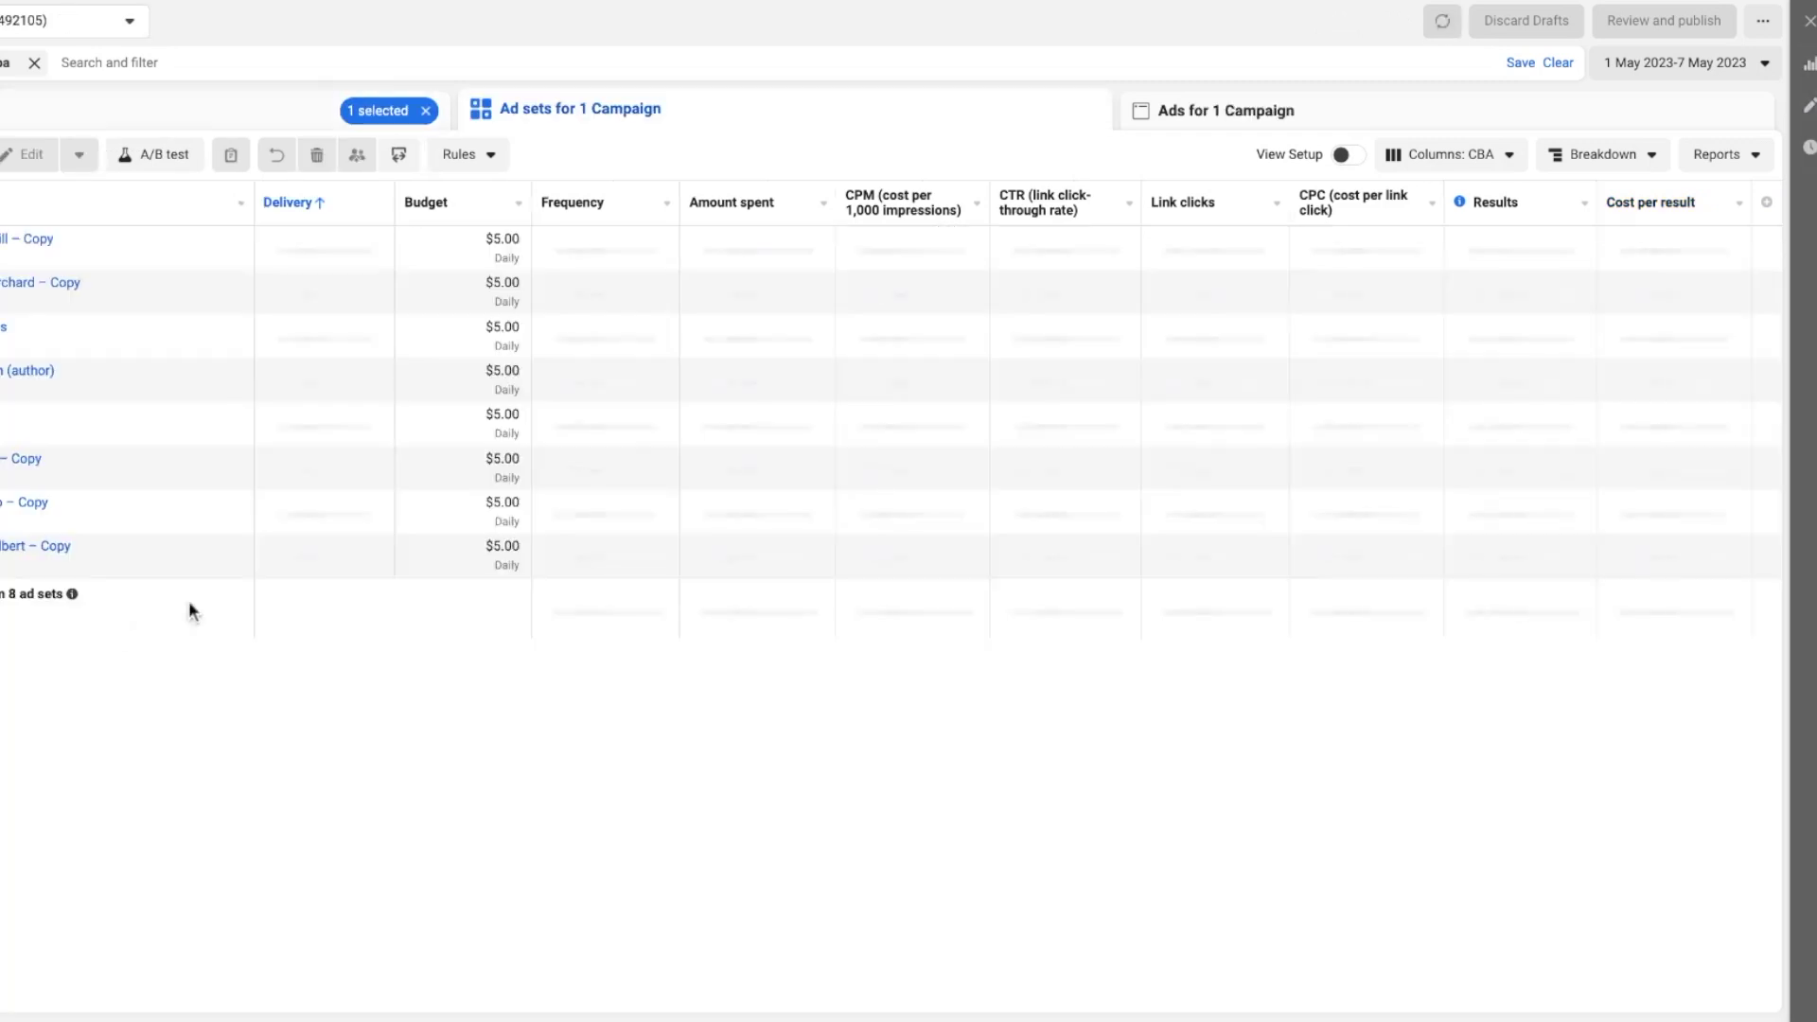
click(313, 111)
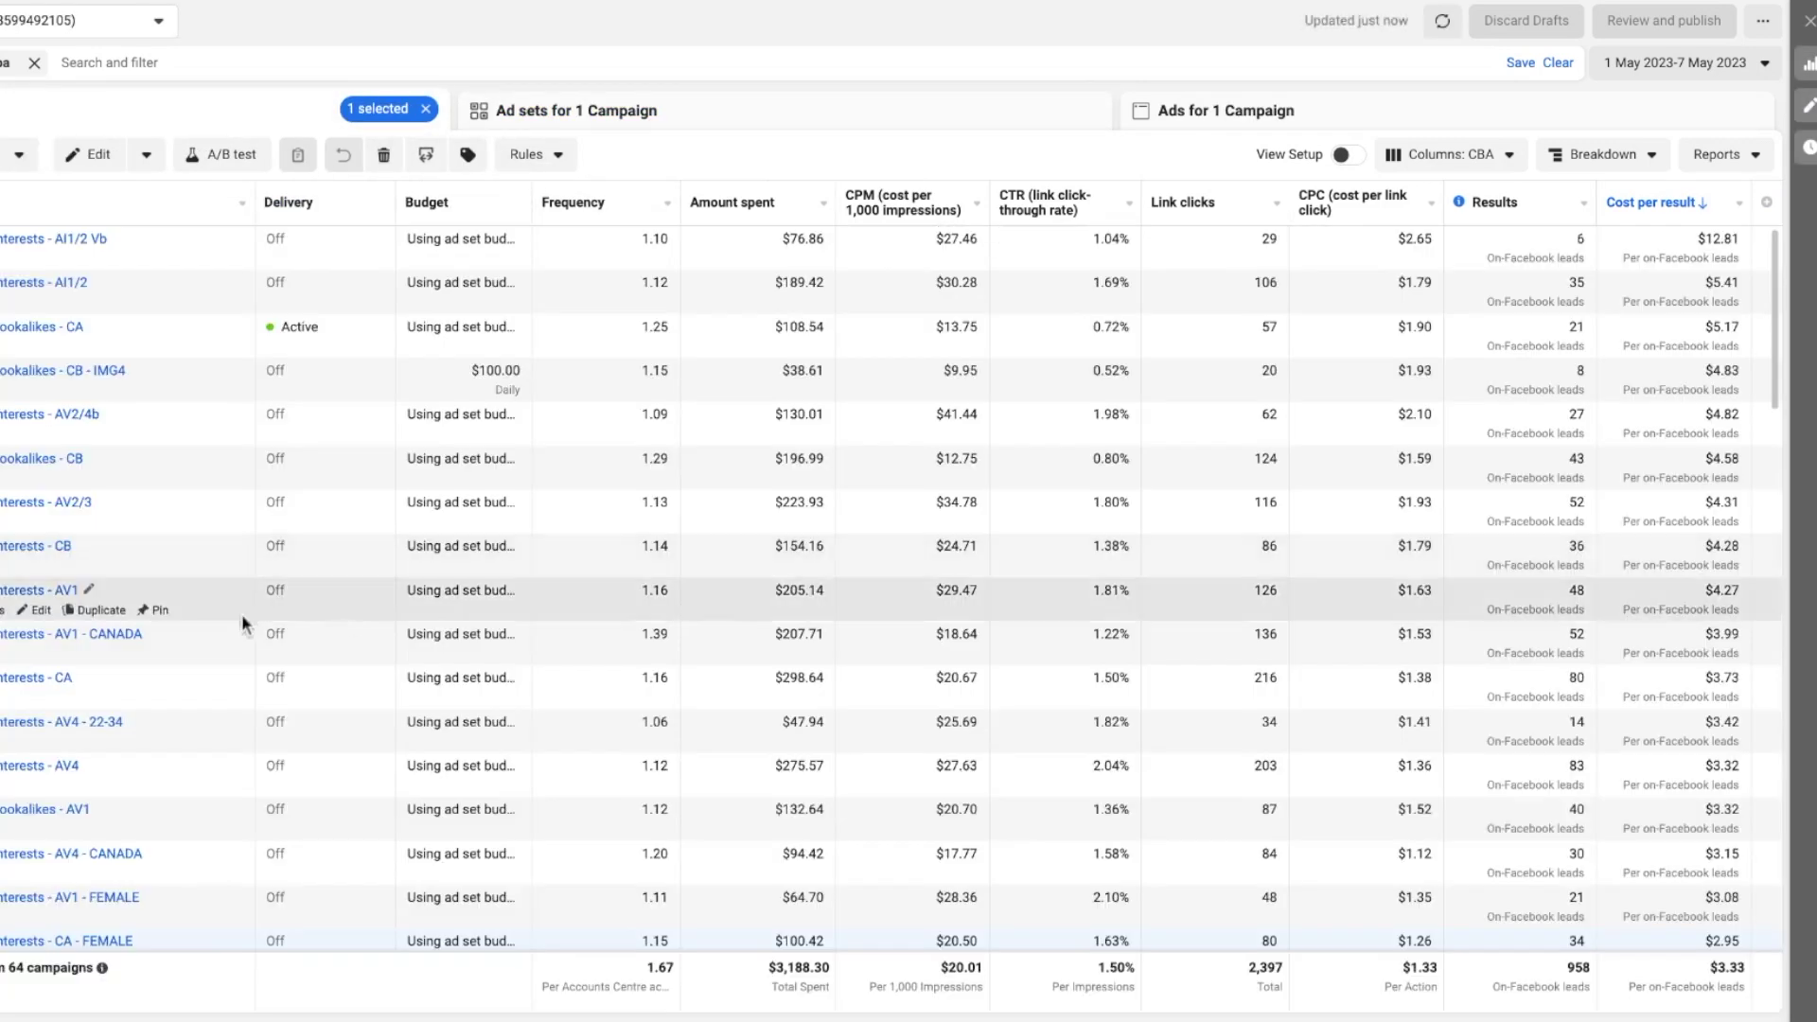
scroll(203, 835, down, 2)
scroll(206, 810, down, 1)
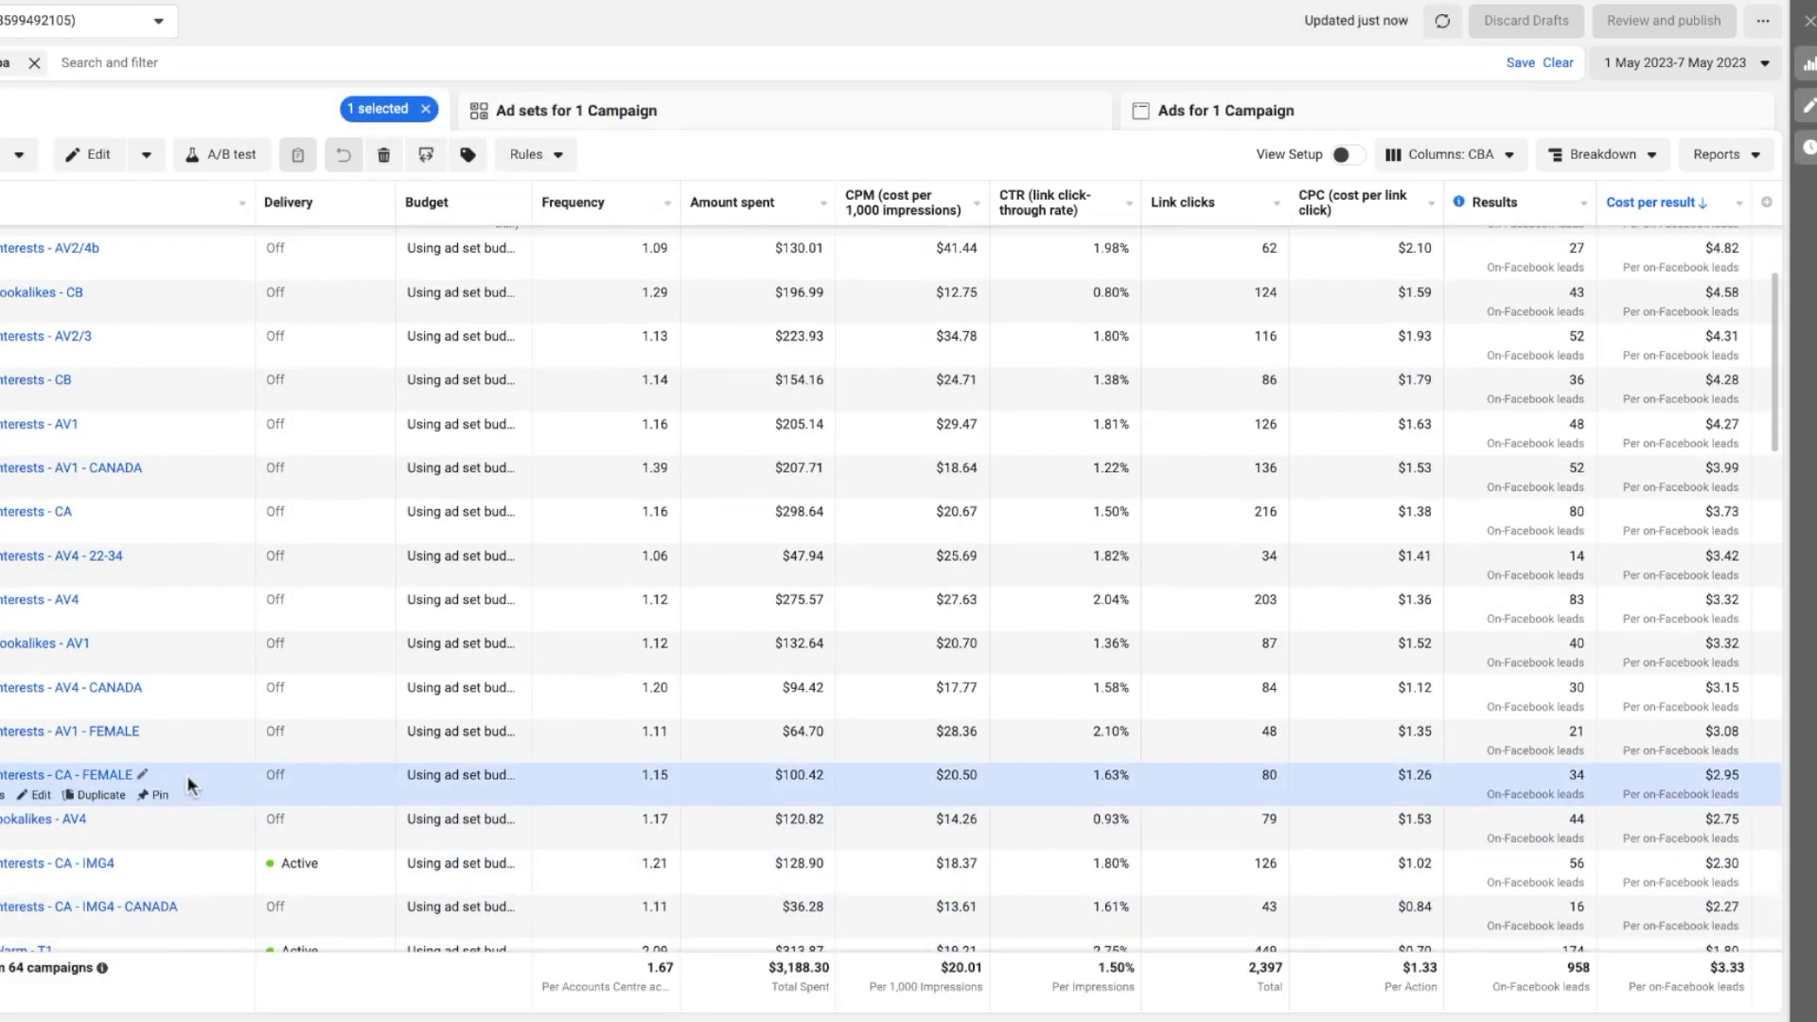
click(112, 778)
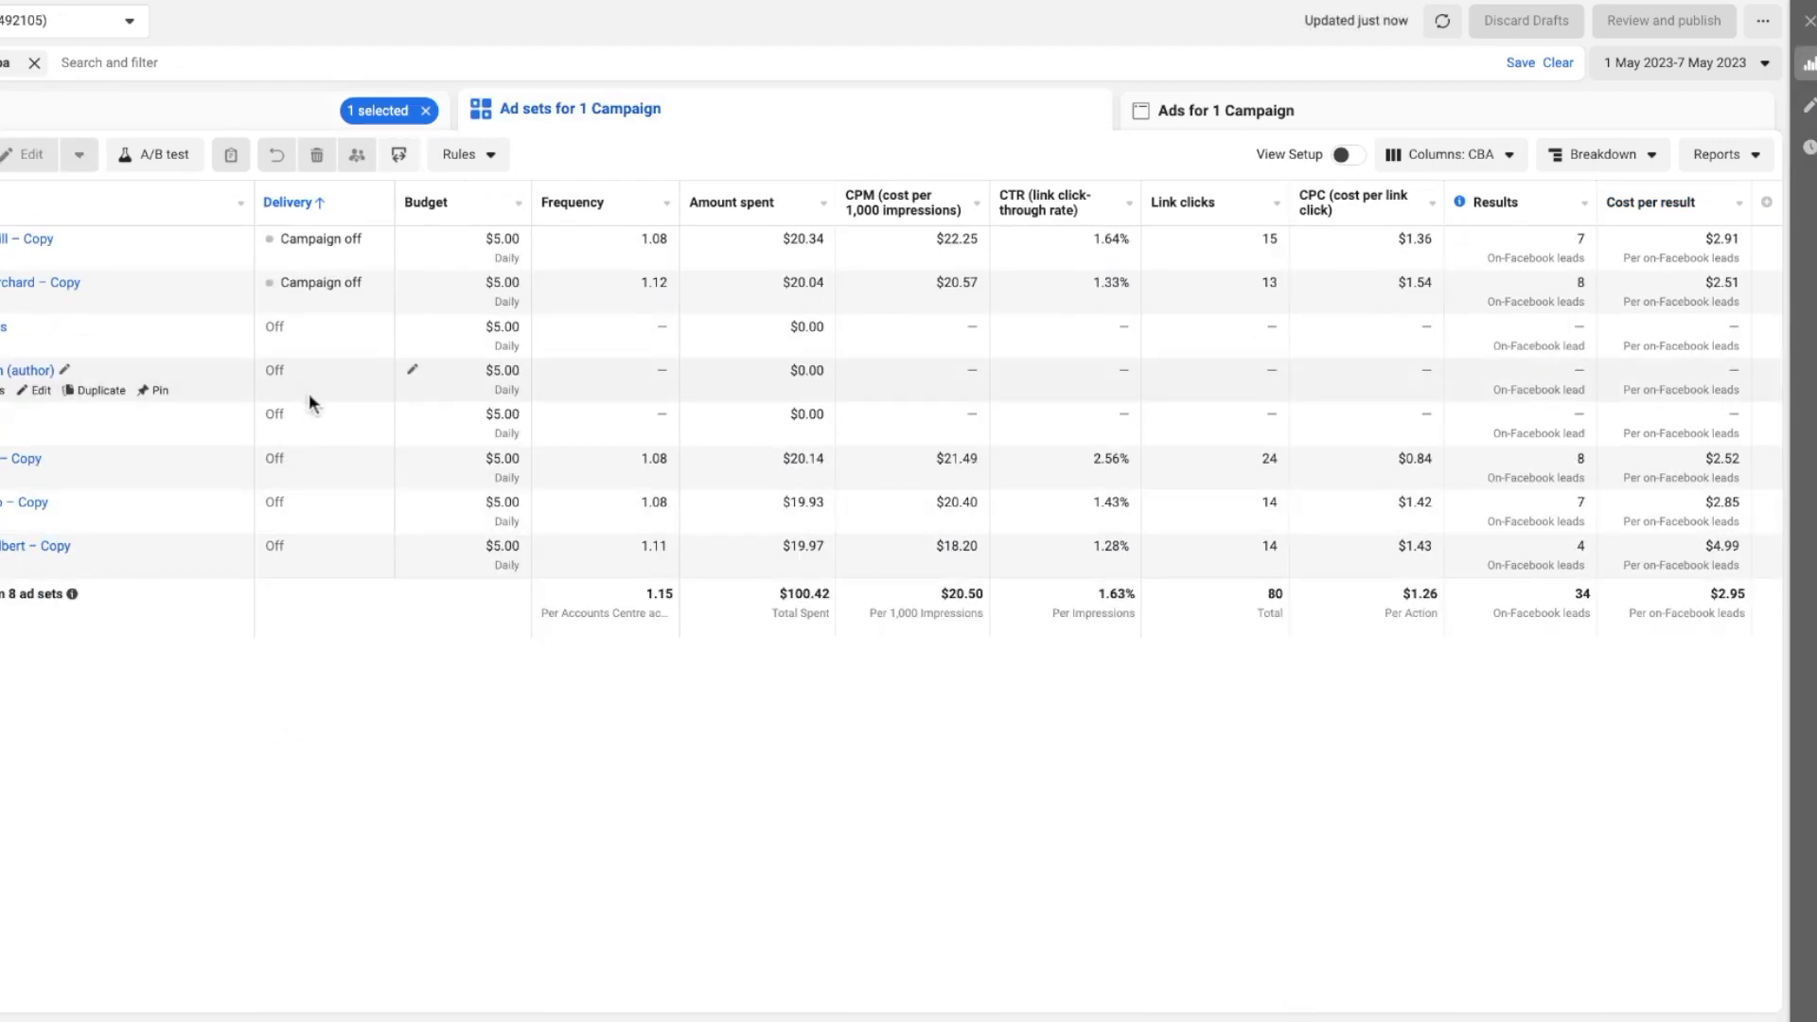
click(1658, 208)
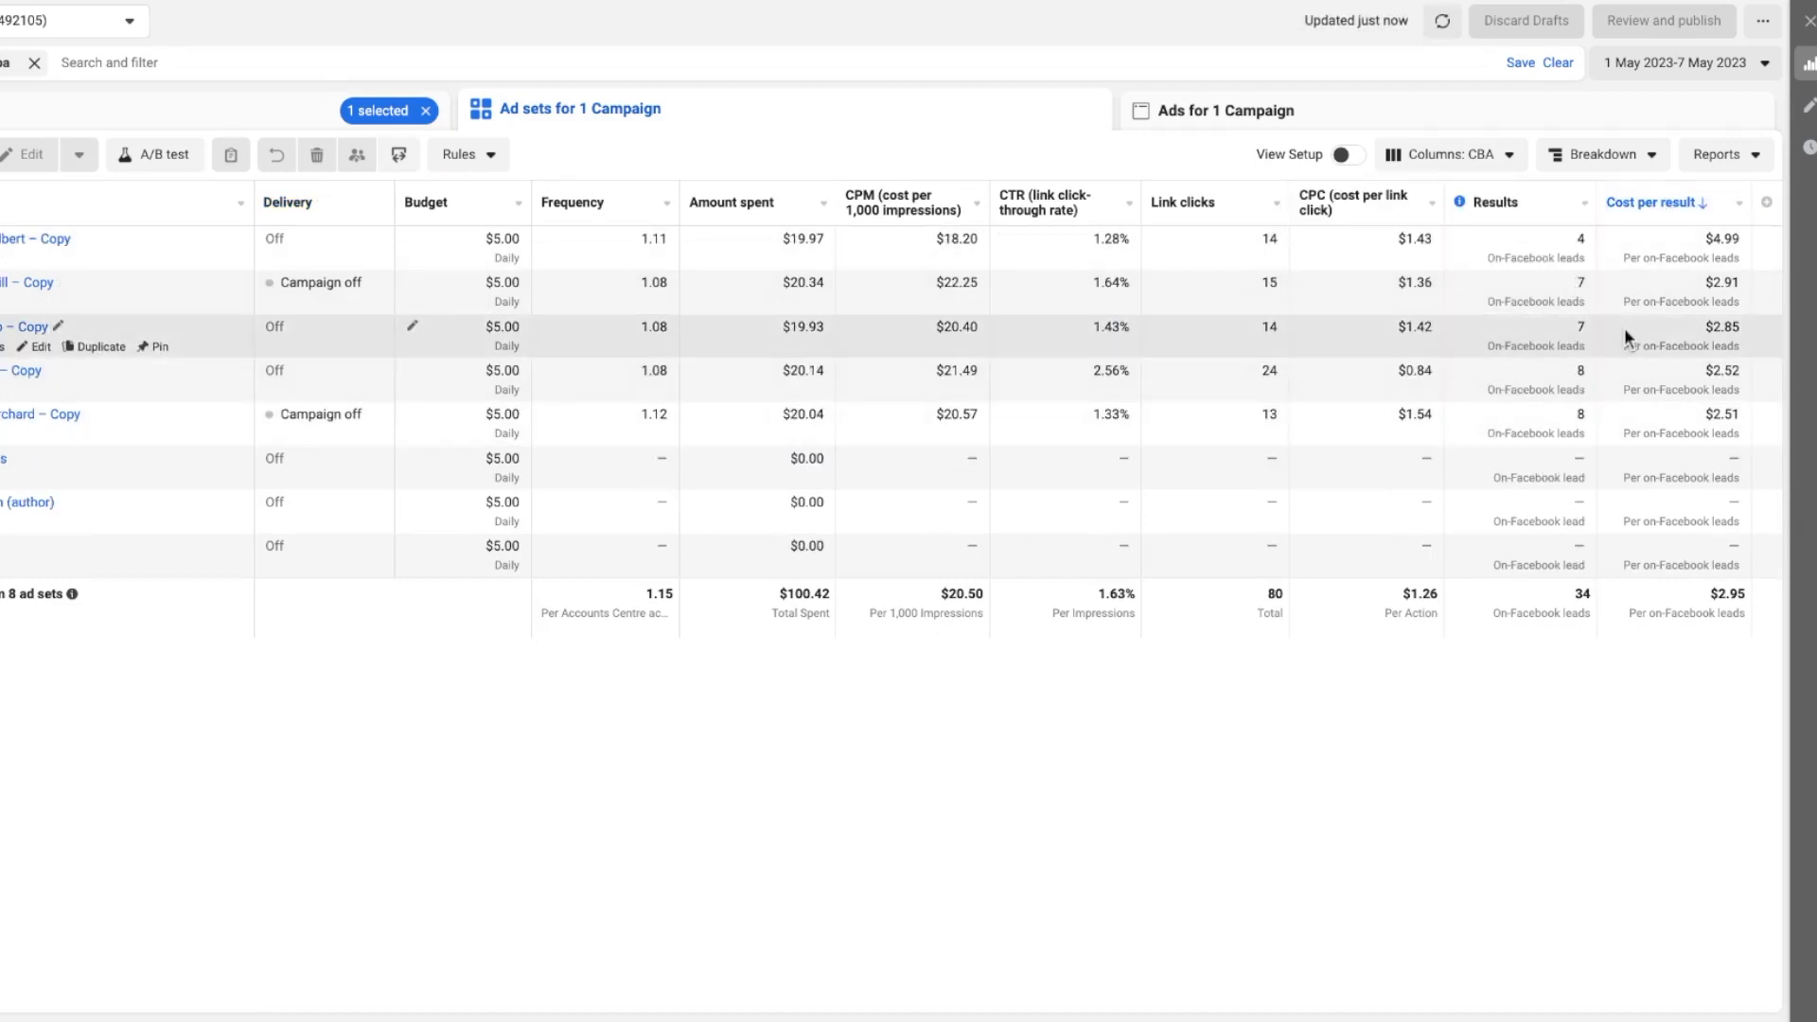
- Select the four ad sets whose cost per result ranges from $2.91 down to $2.51
drag(1514, 289, 1512, 407)
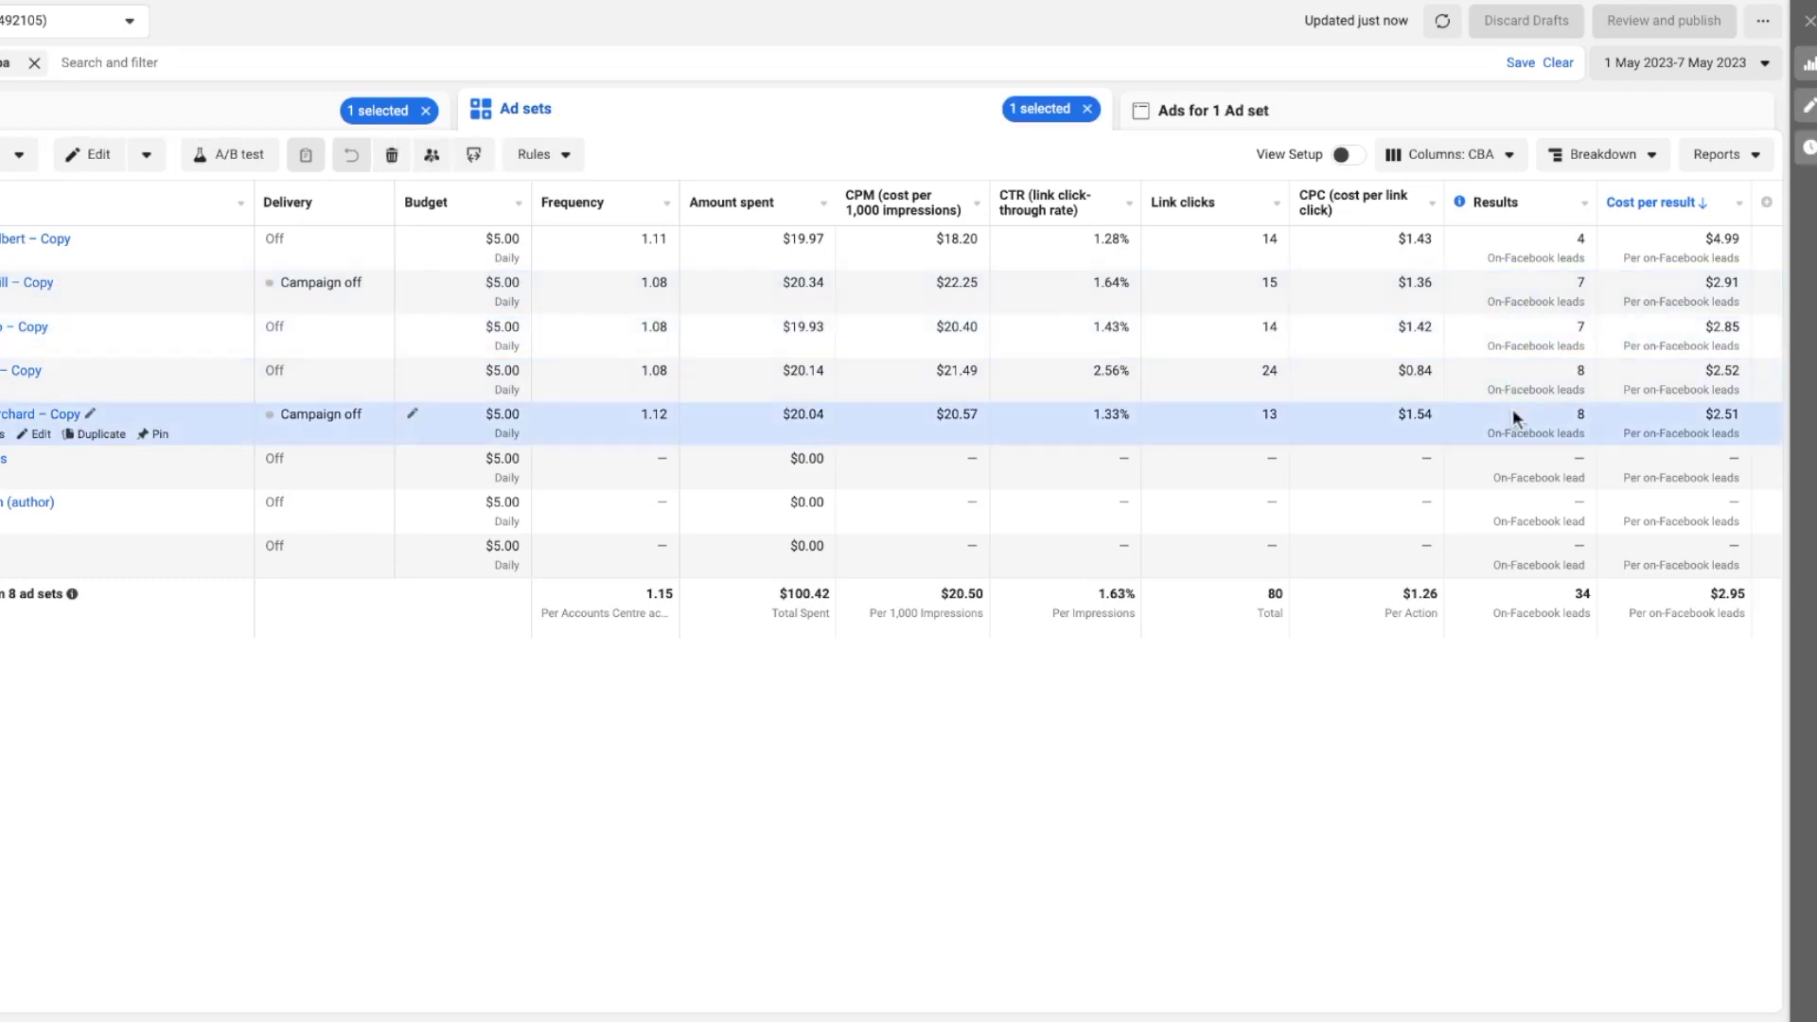
click(1515, 300)
click(4, 423)
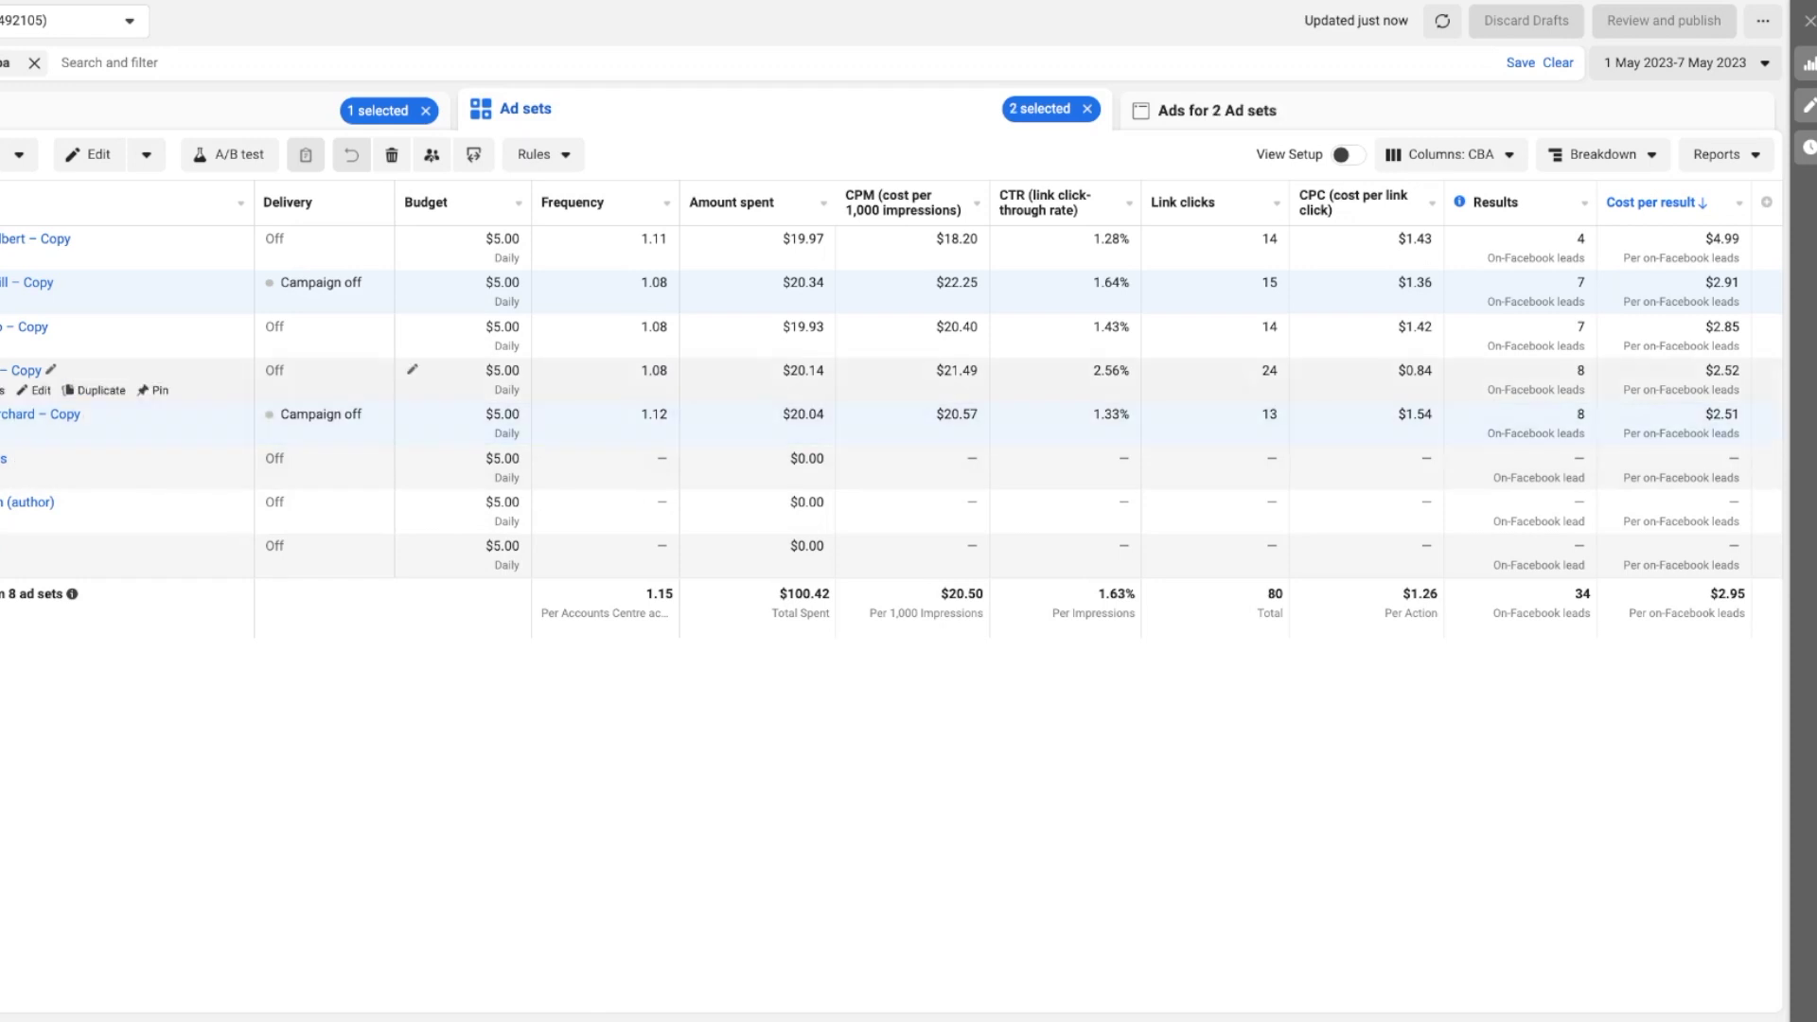
click(4, 379)
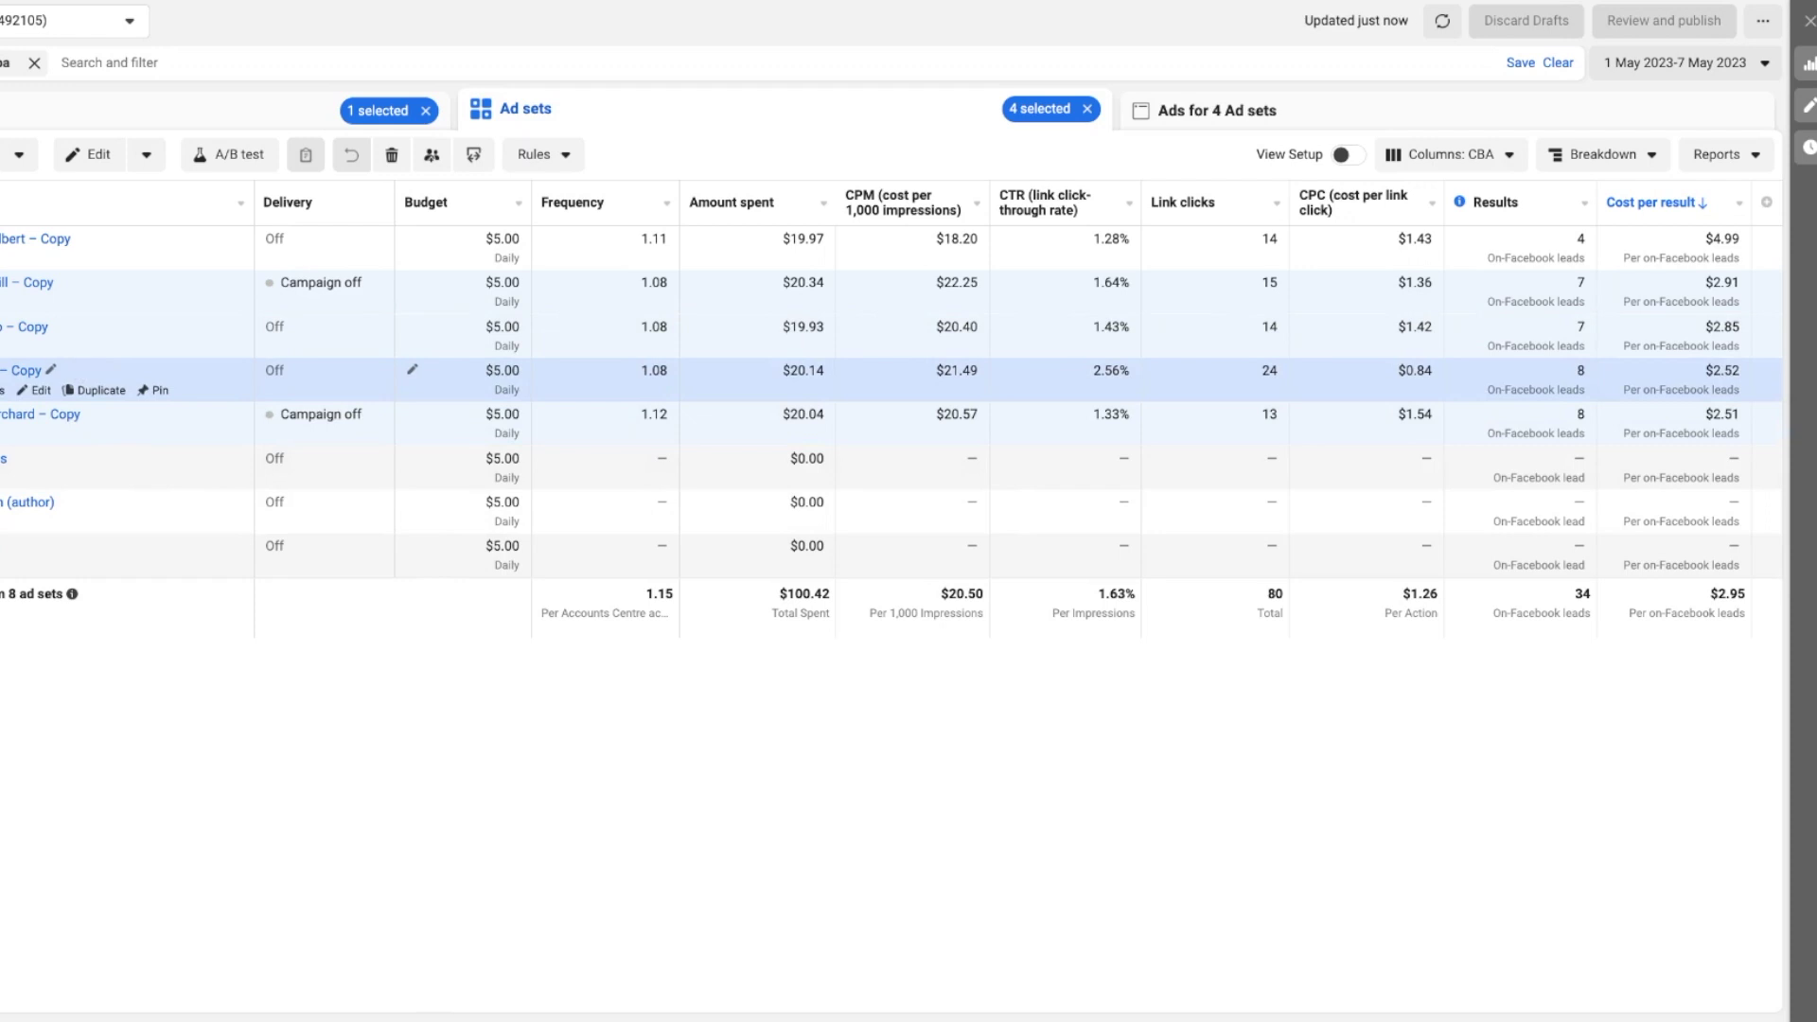
click(5, 379)
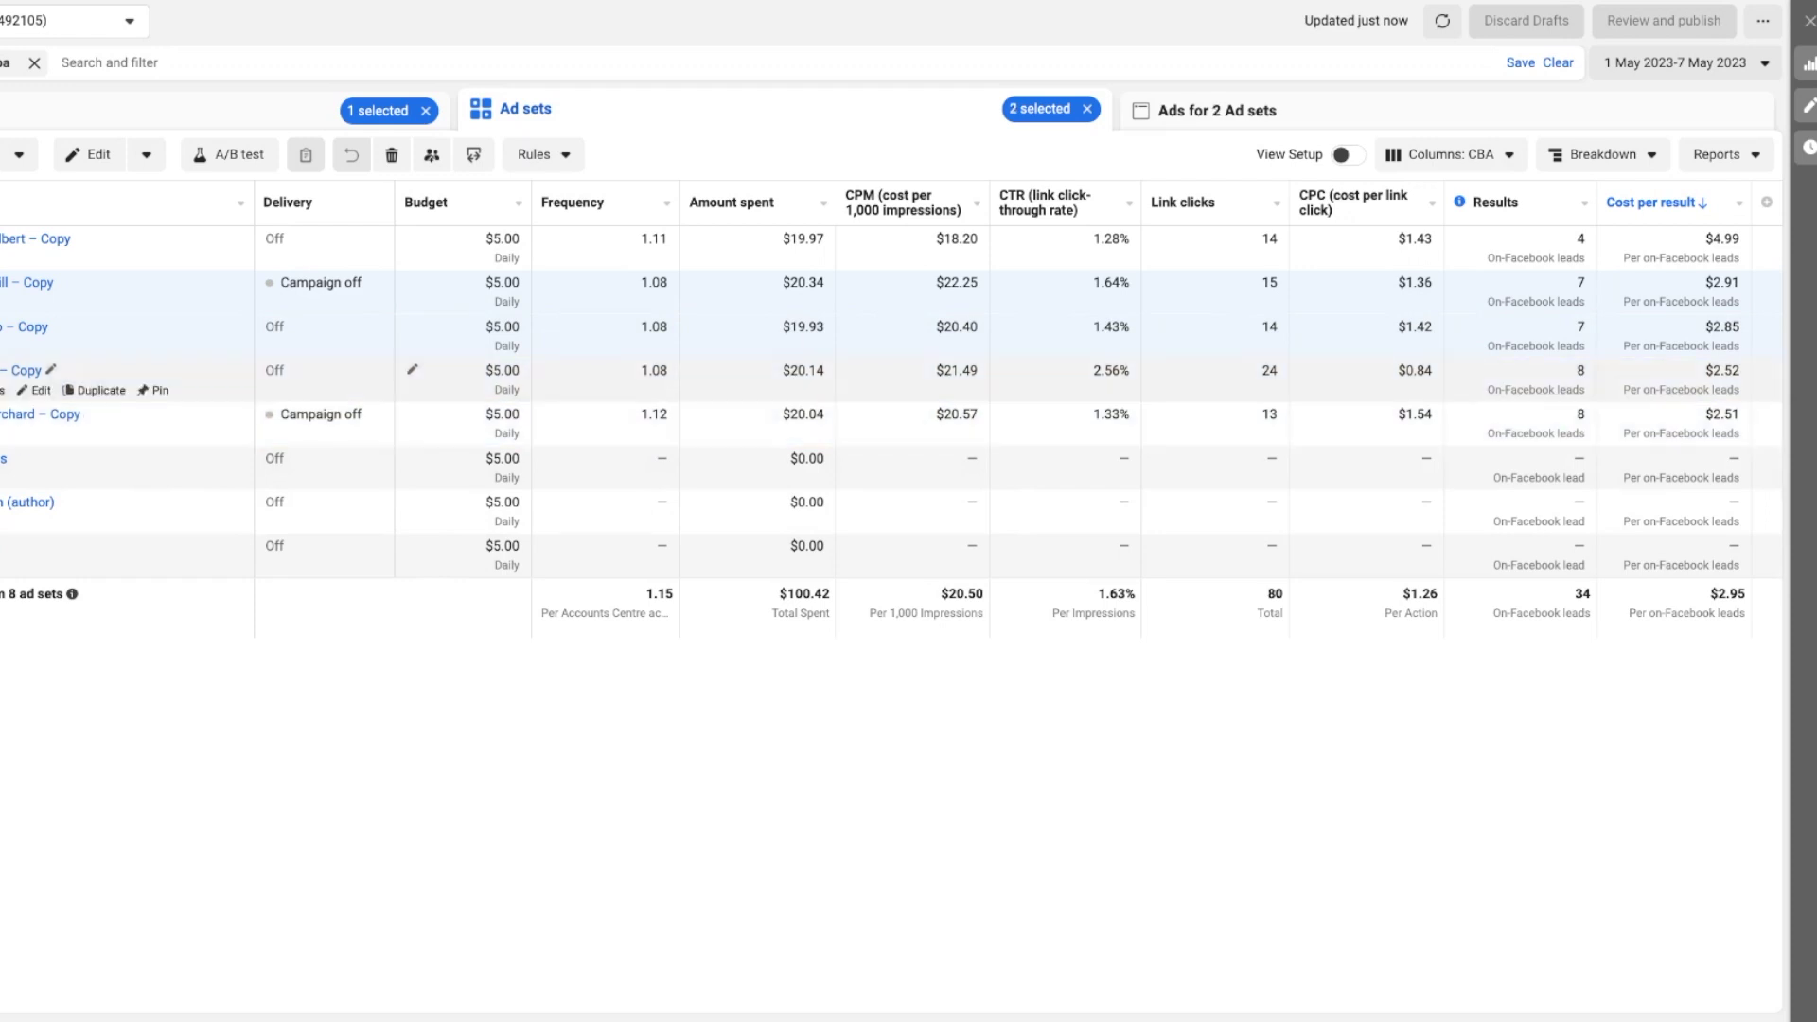
click(5, 378)
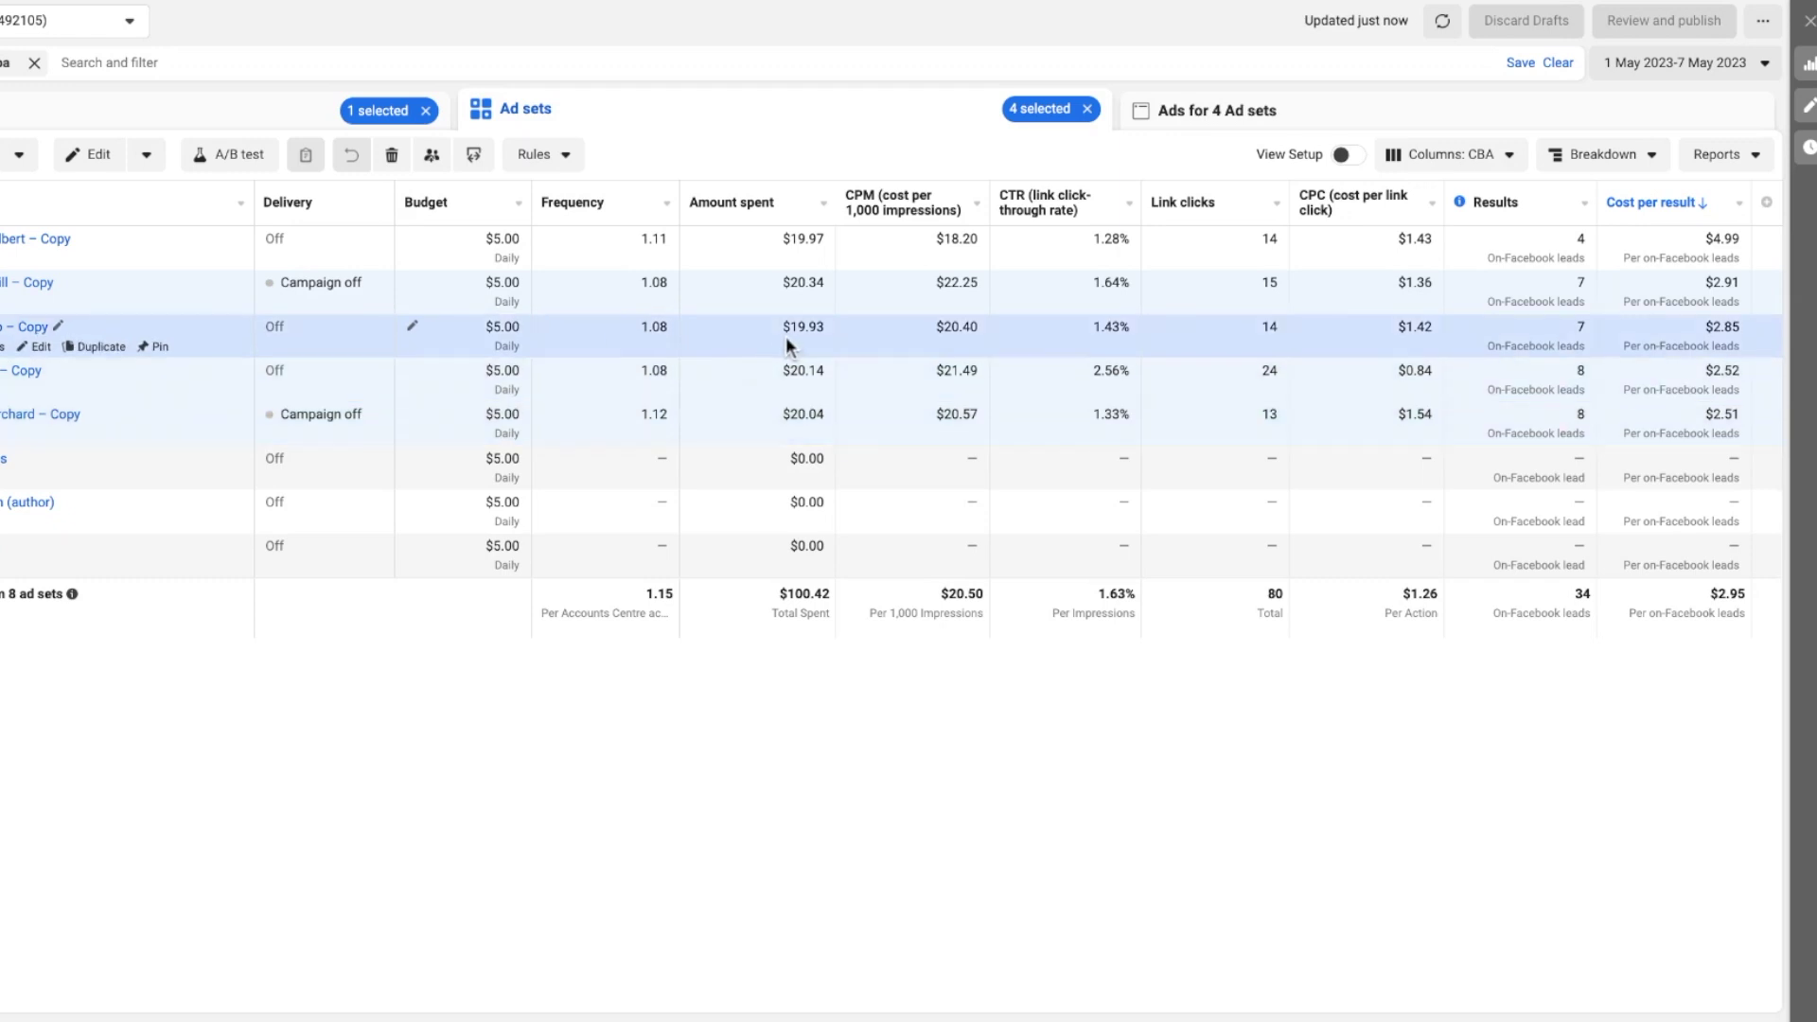
- Return to the campaign list, sort it by delivery and examine the names and daily budgets of the CBO campaigns
click(284, 123)
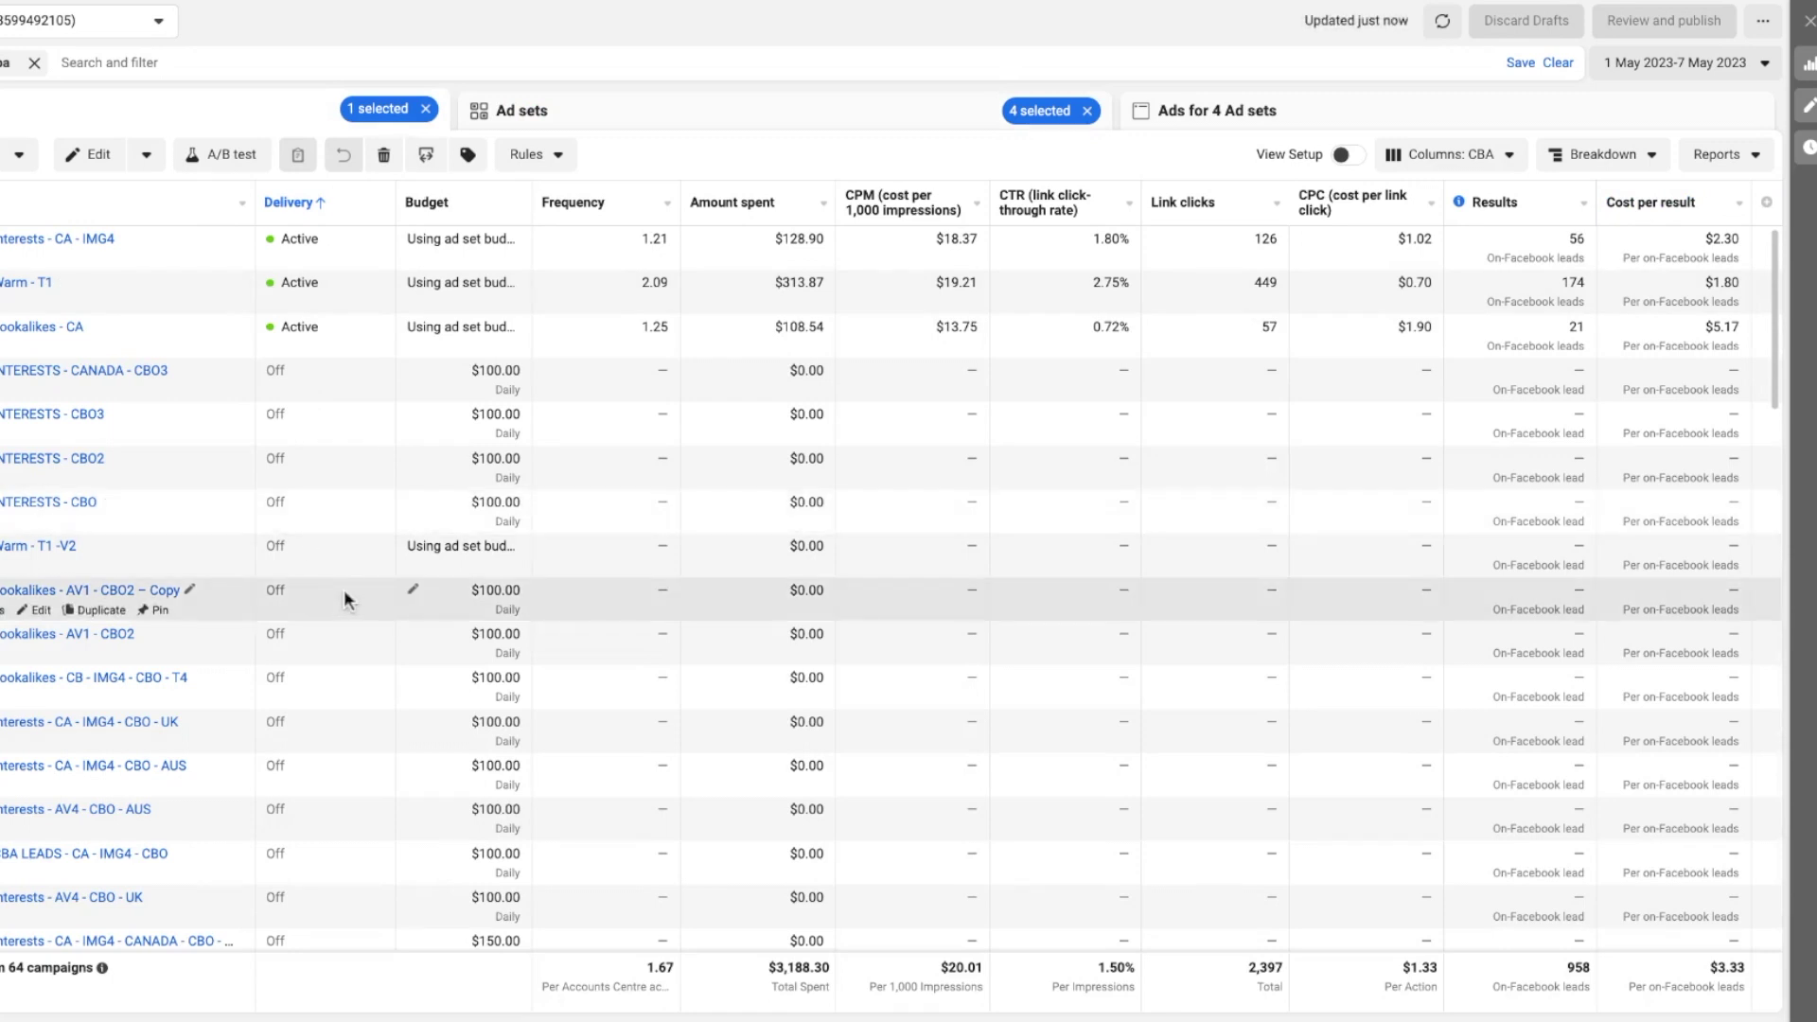
scroll(445, 495, down, 2)
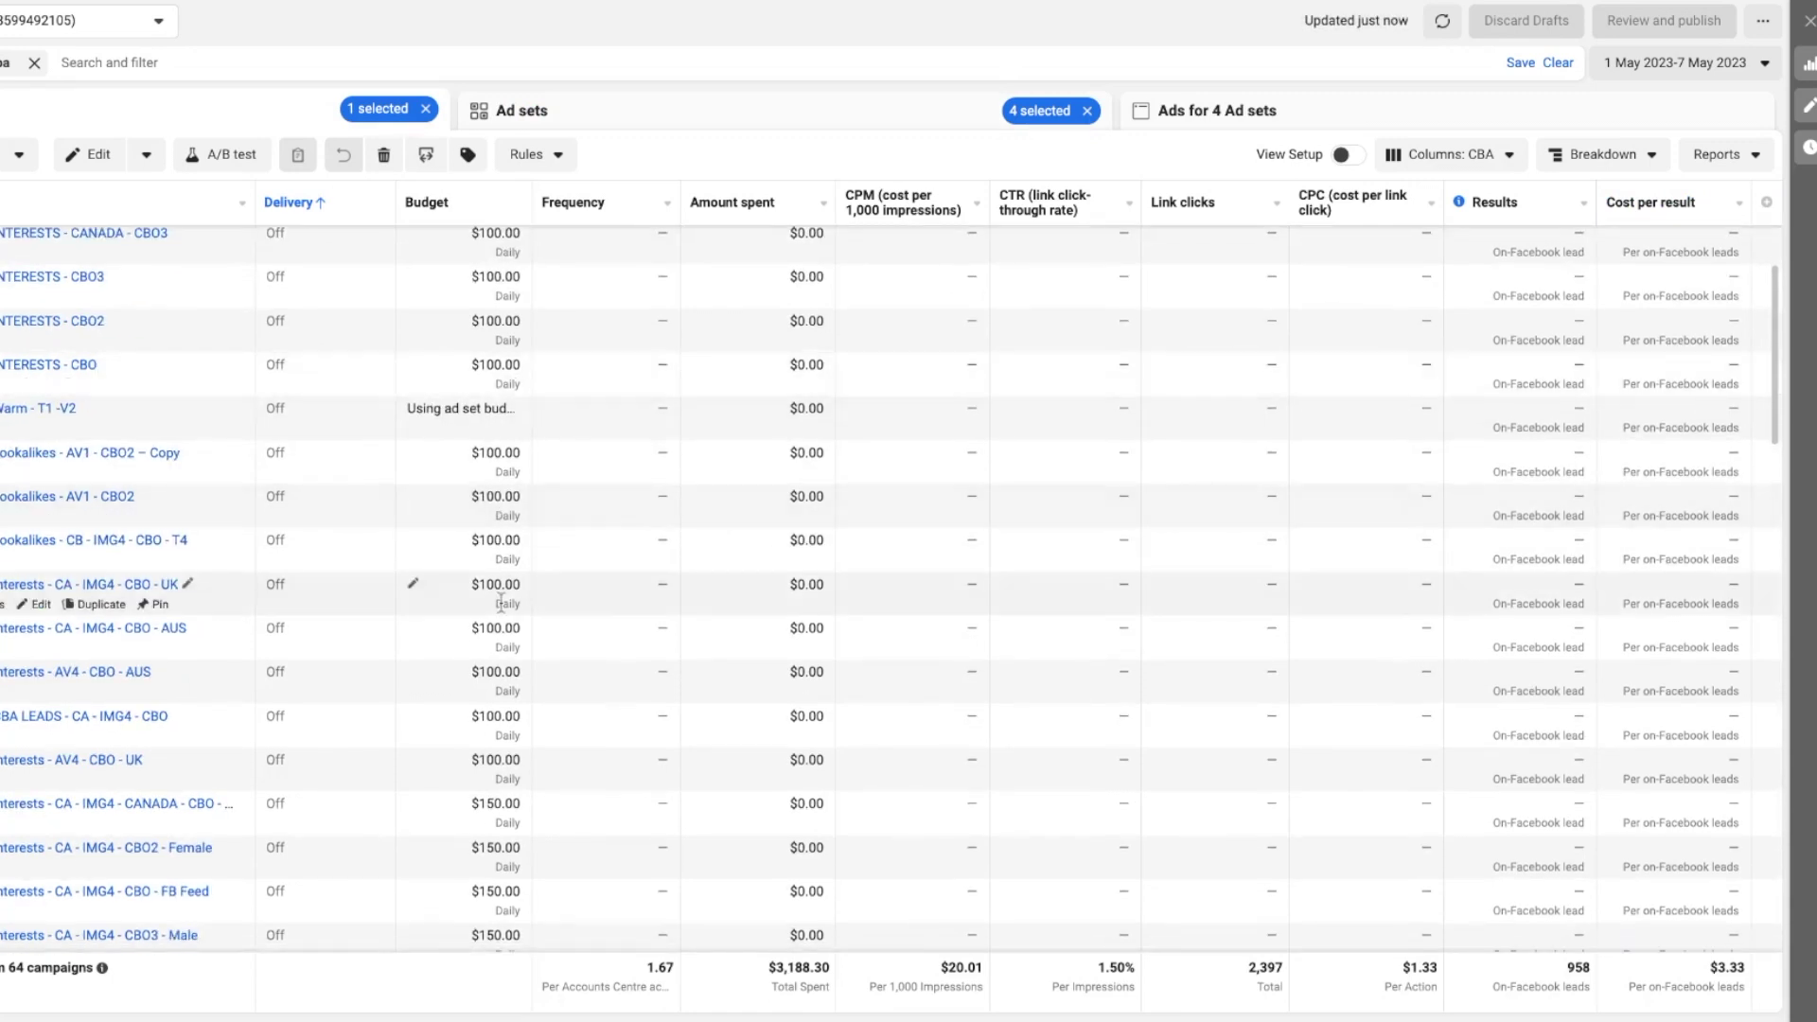
scroll(500, 600, down, 3)
scroll(494, 578, down, 4)
scroll(486, 511, down, 6)
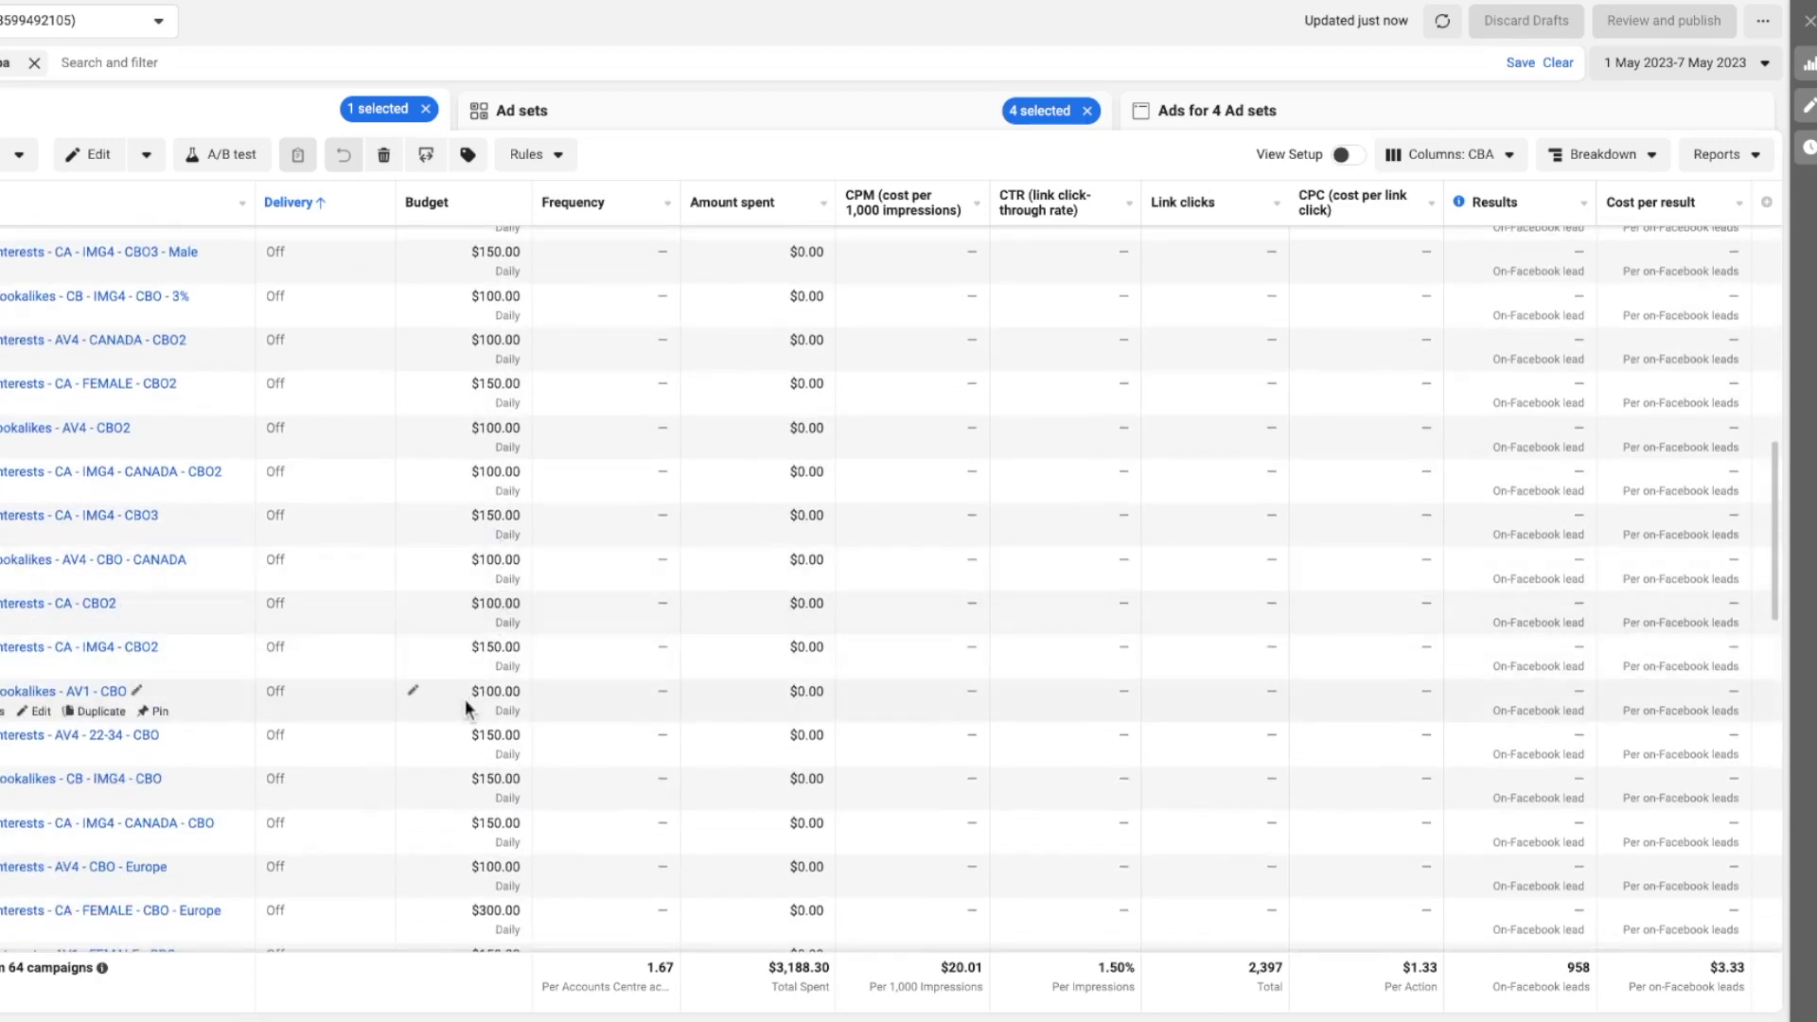
scroll(463, 697, down, 3)
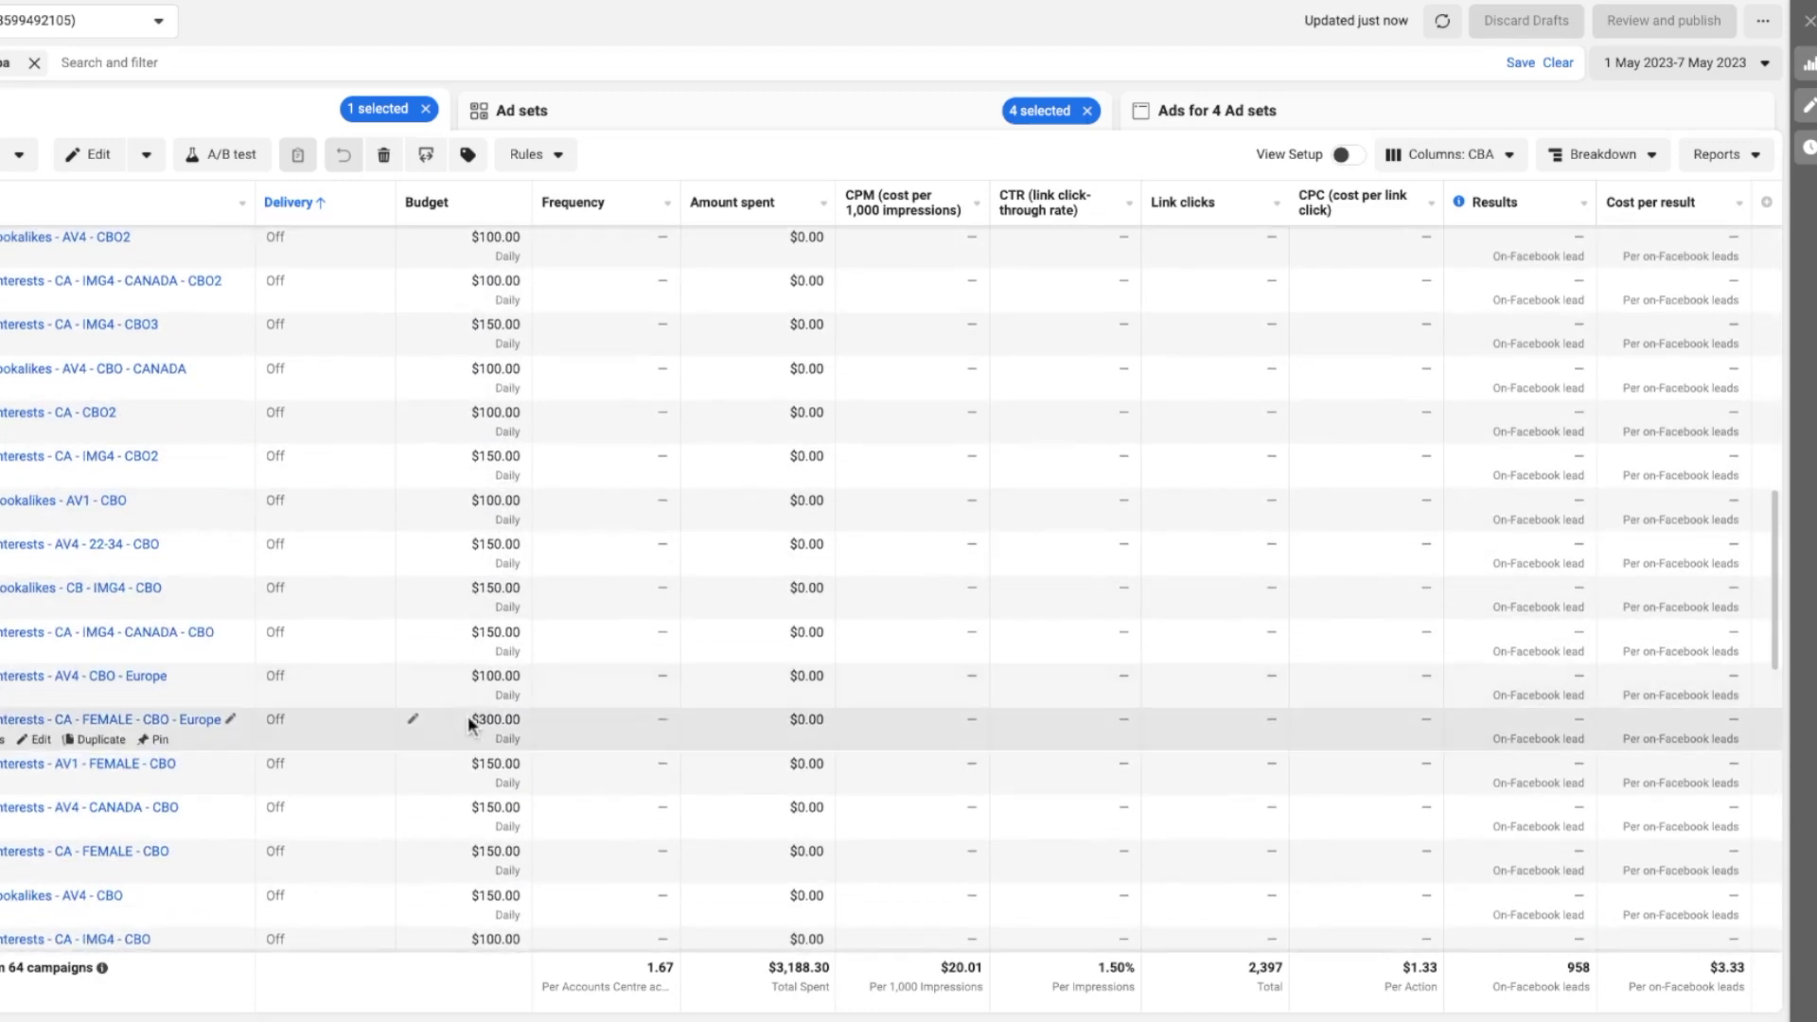
scroll(467, 717, up, 1)
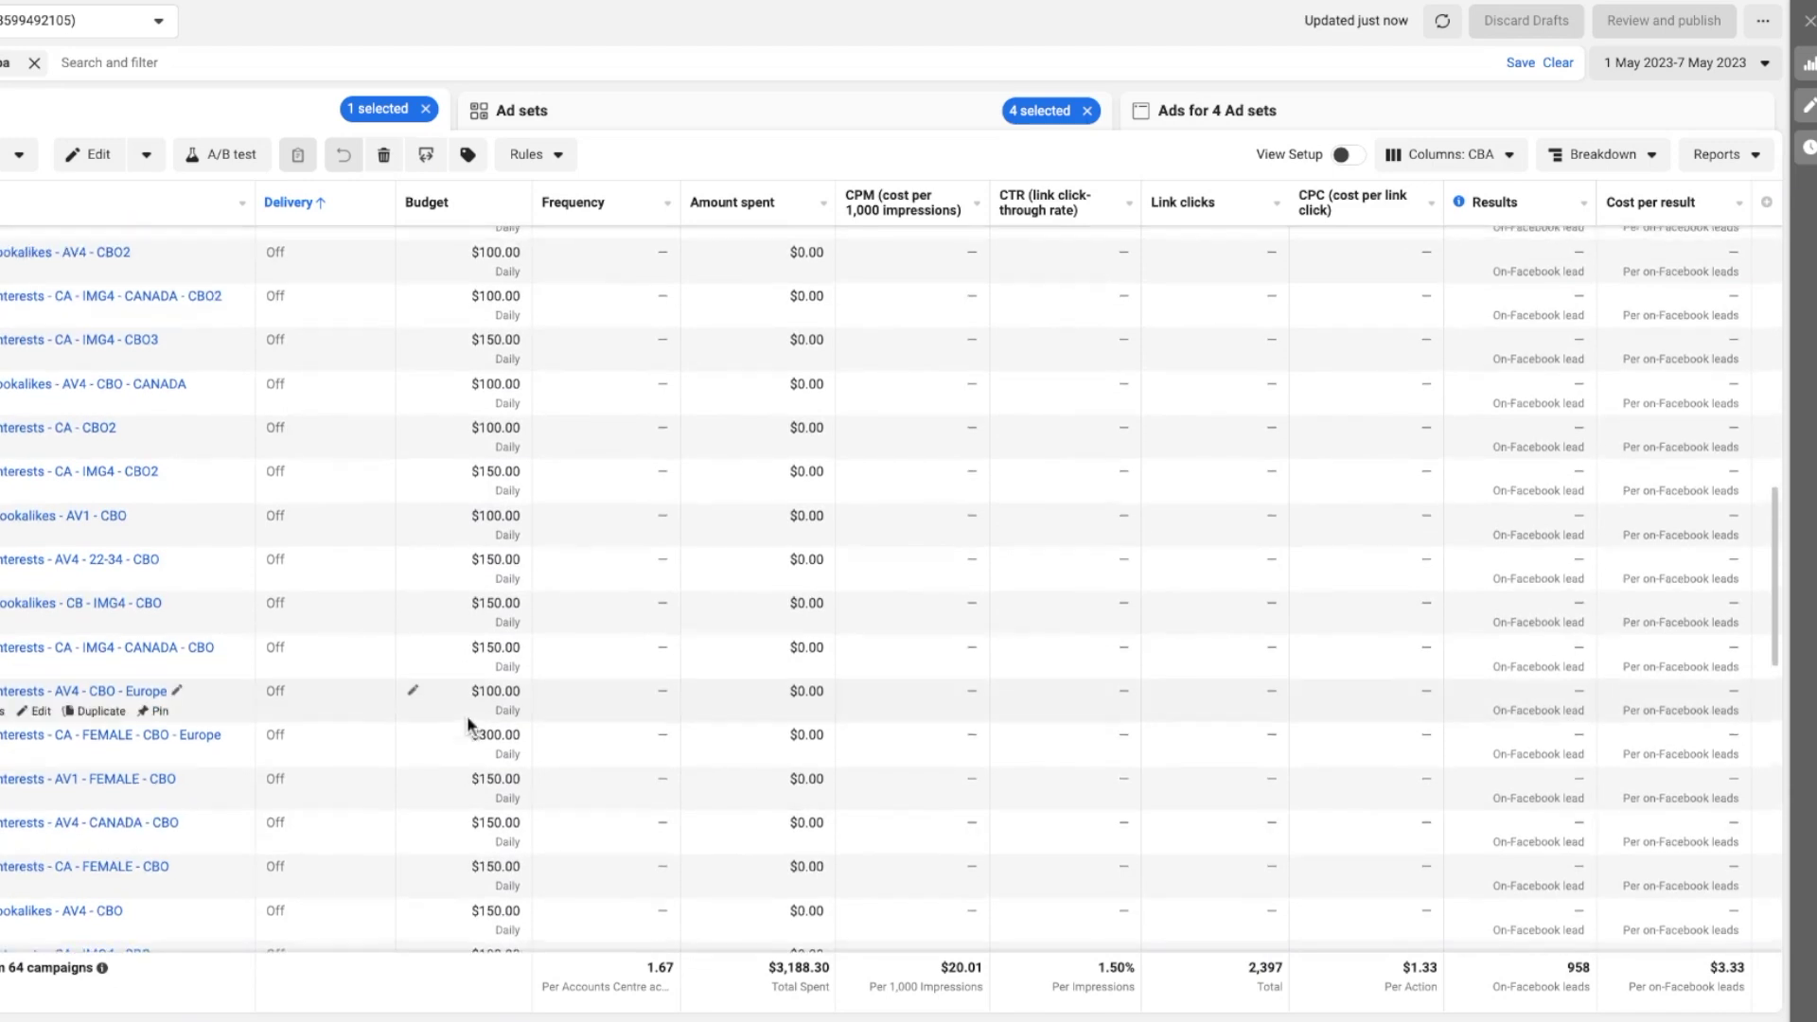
- Filter the campaign list to campaign names containing "cbo" and select all the filtered campaigns
scroll(468, 726, up, 7)
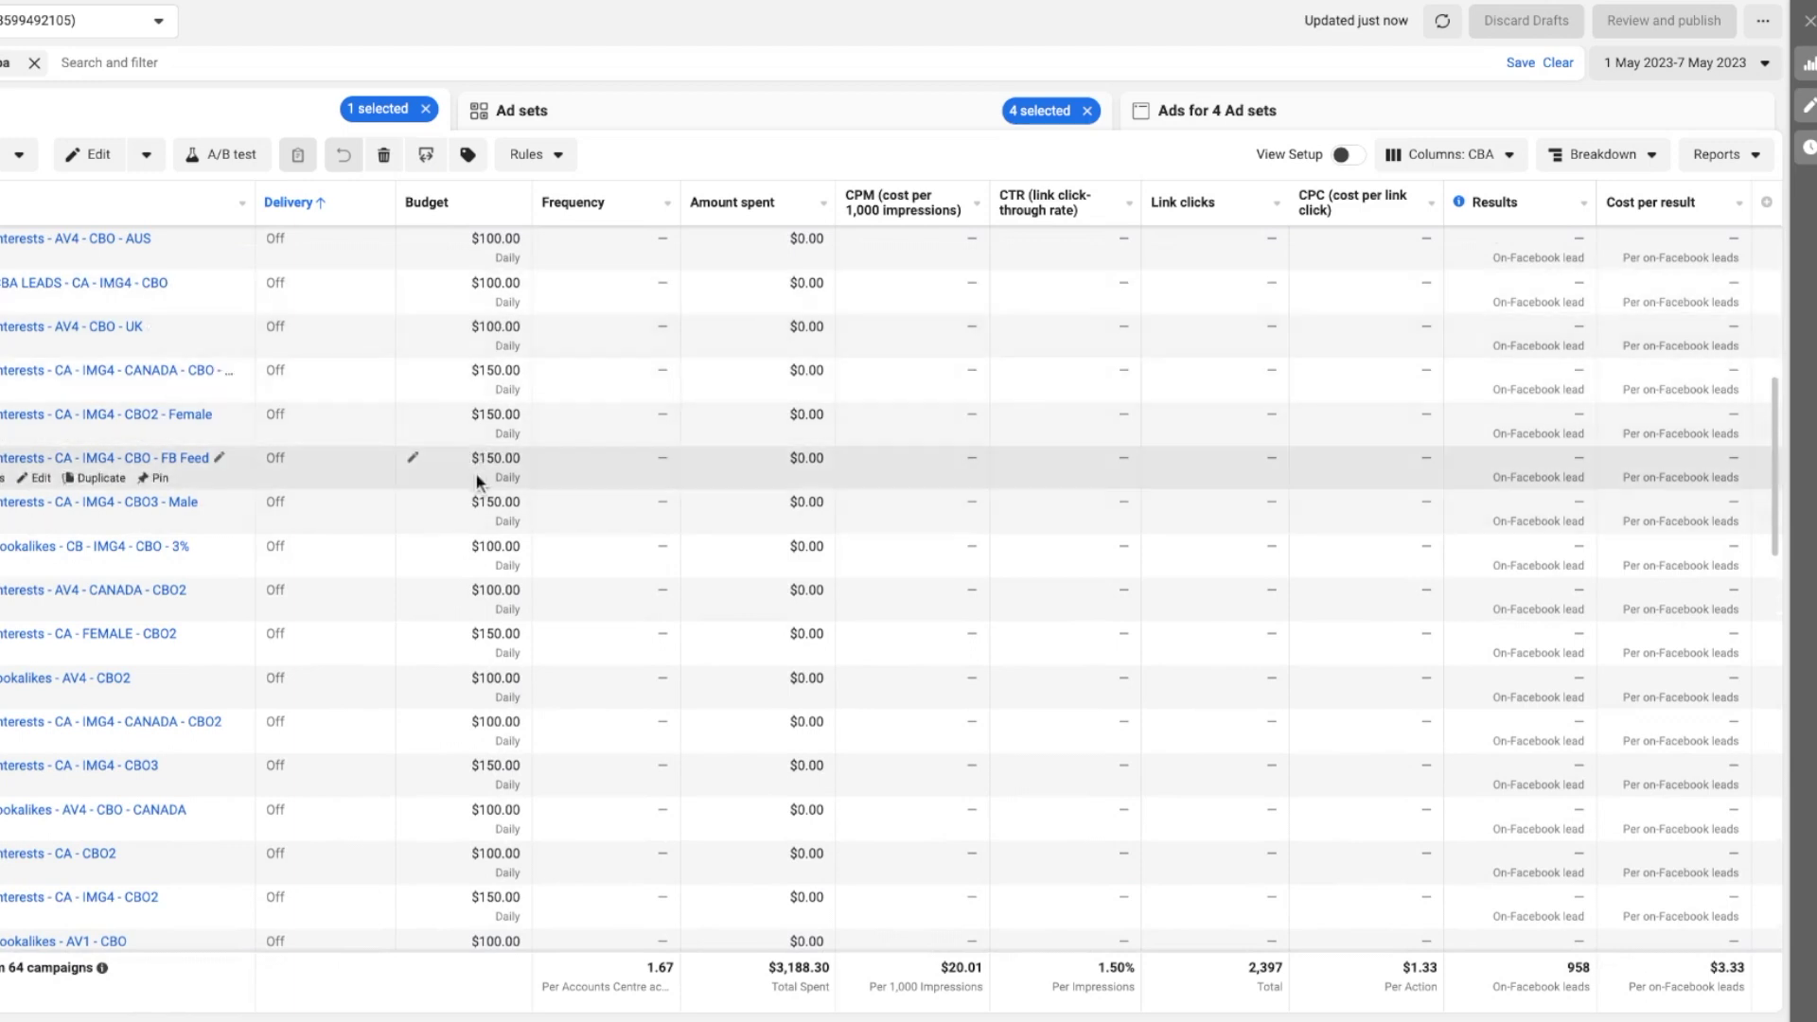
click(224, 64)
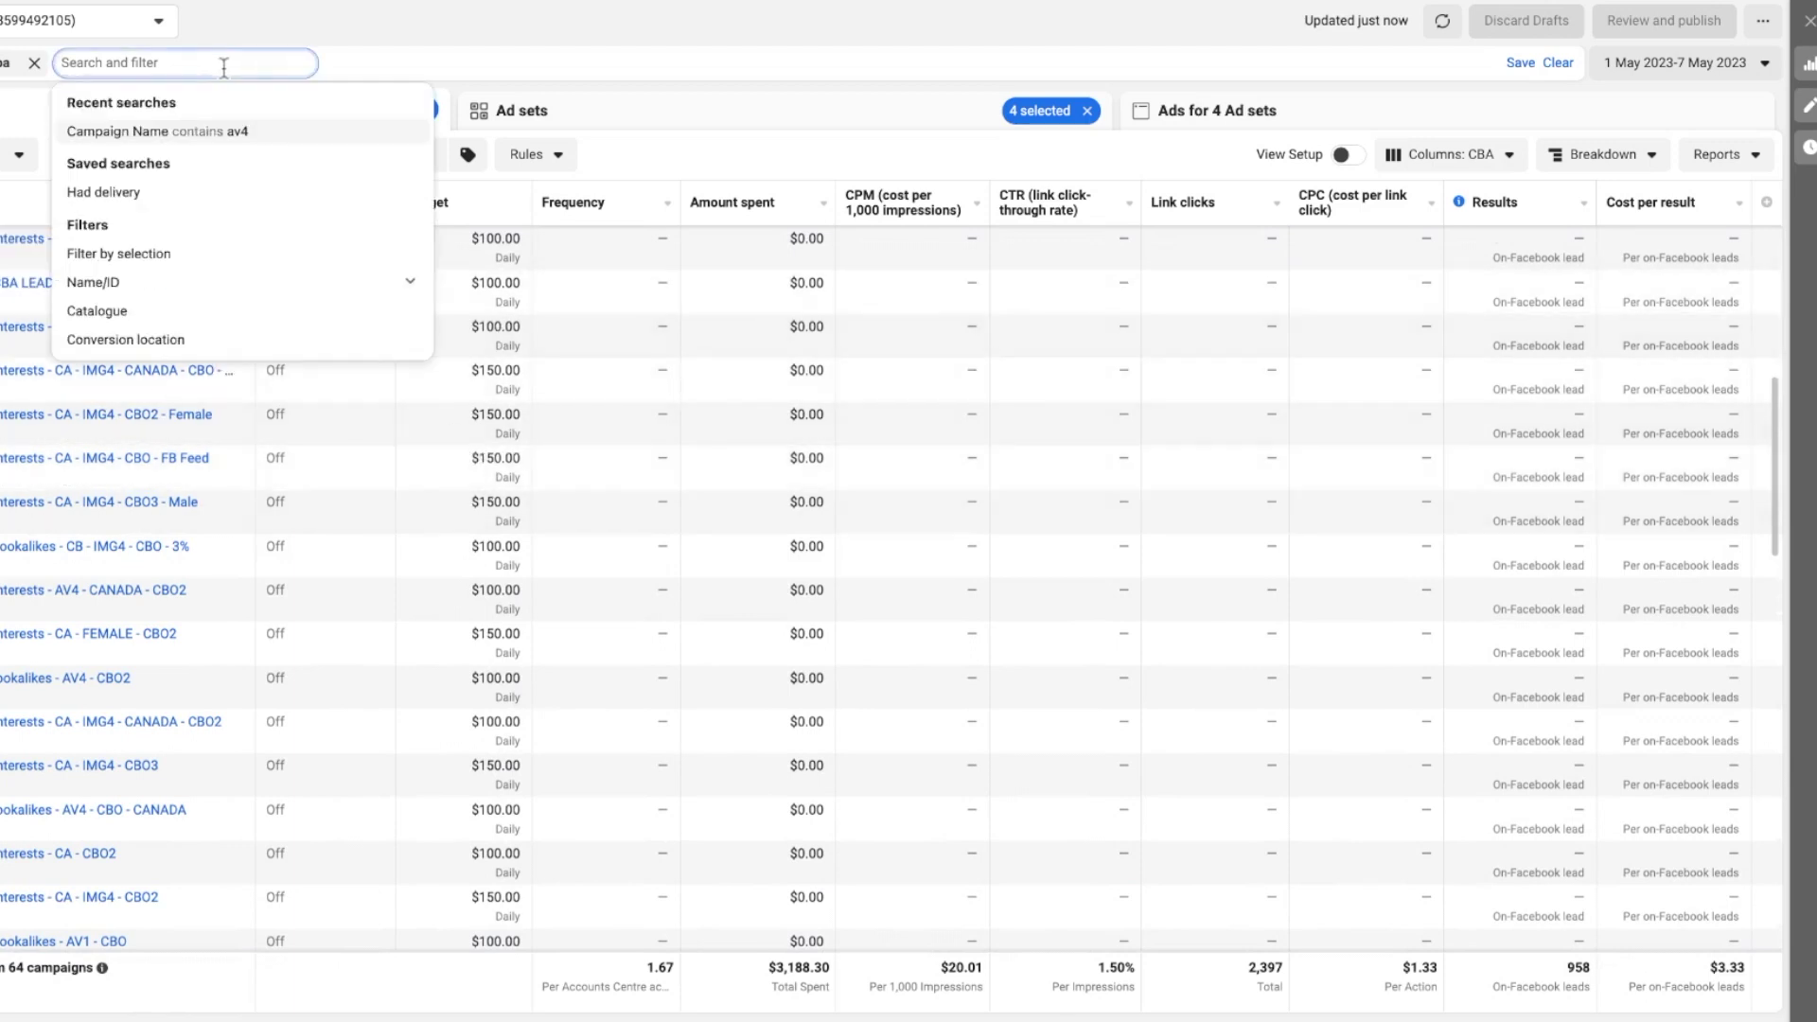
text(cbo)
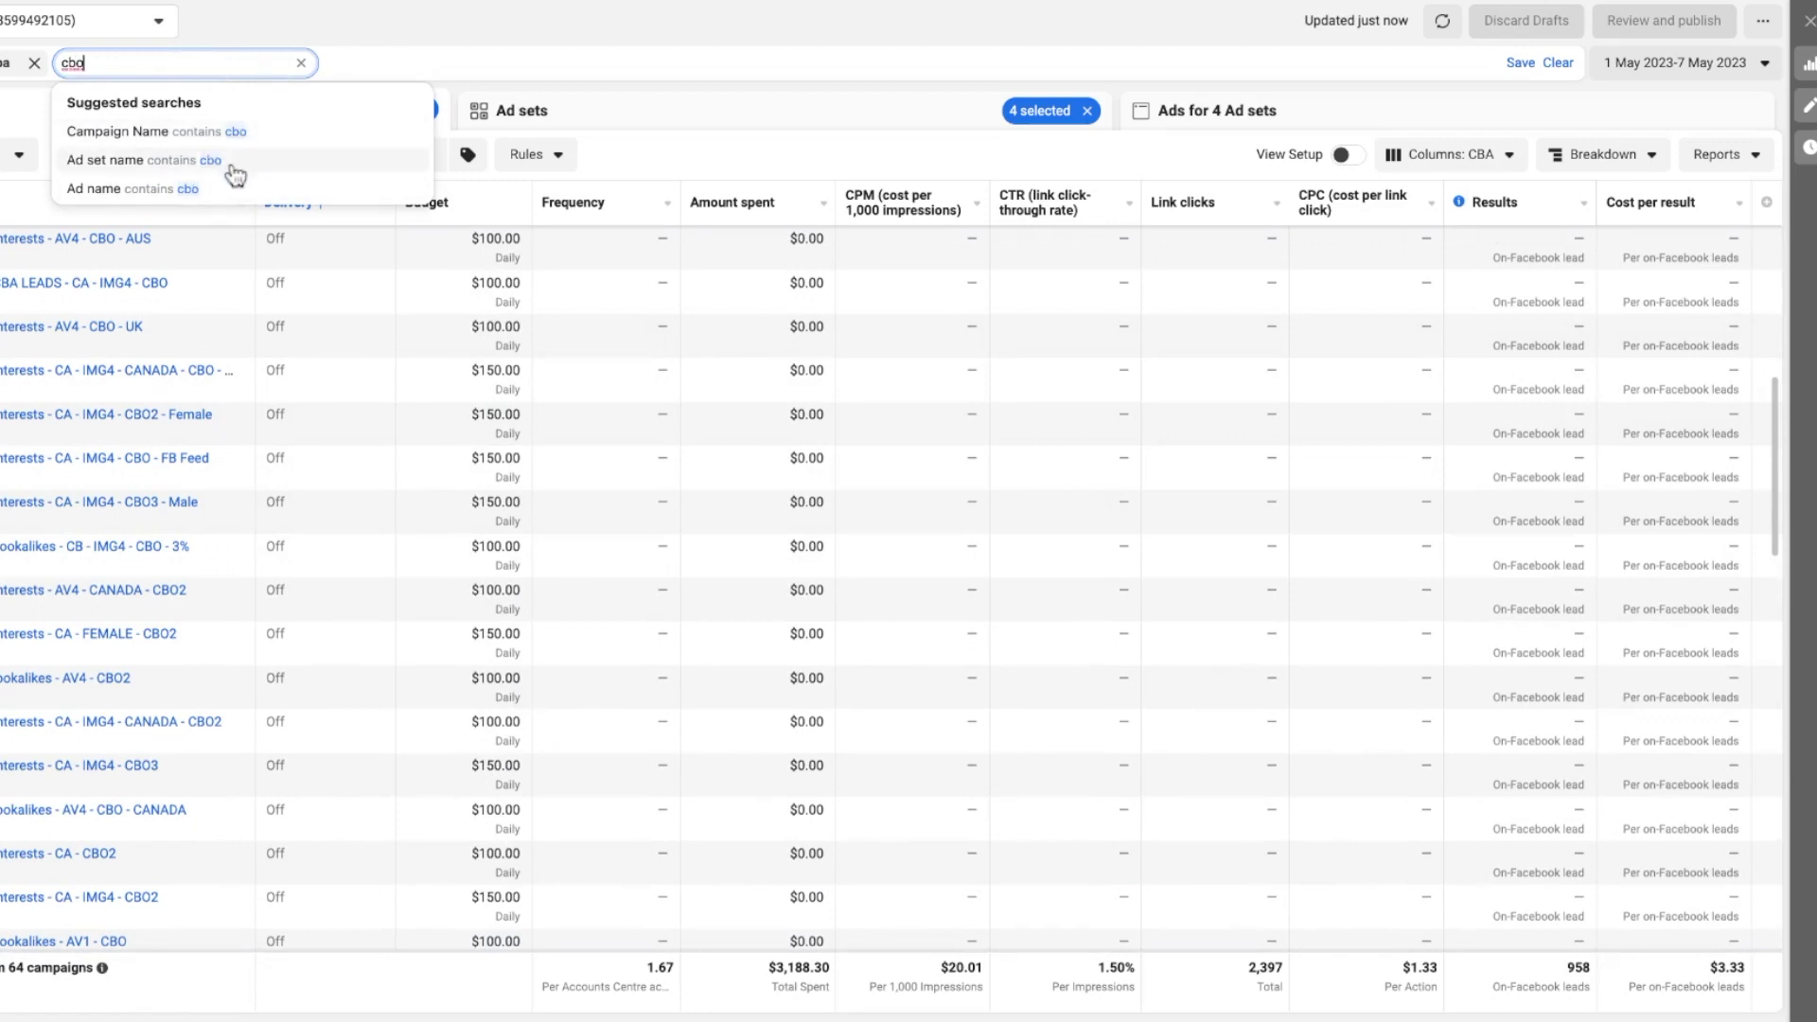
click(244, 131)
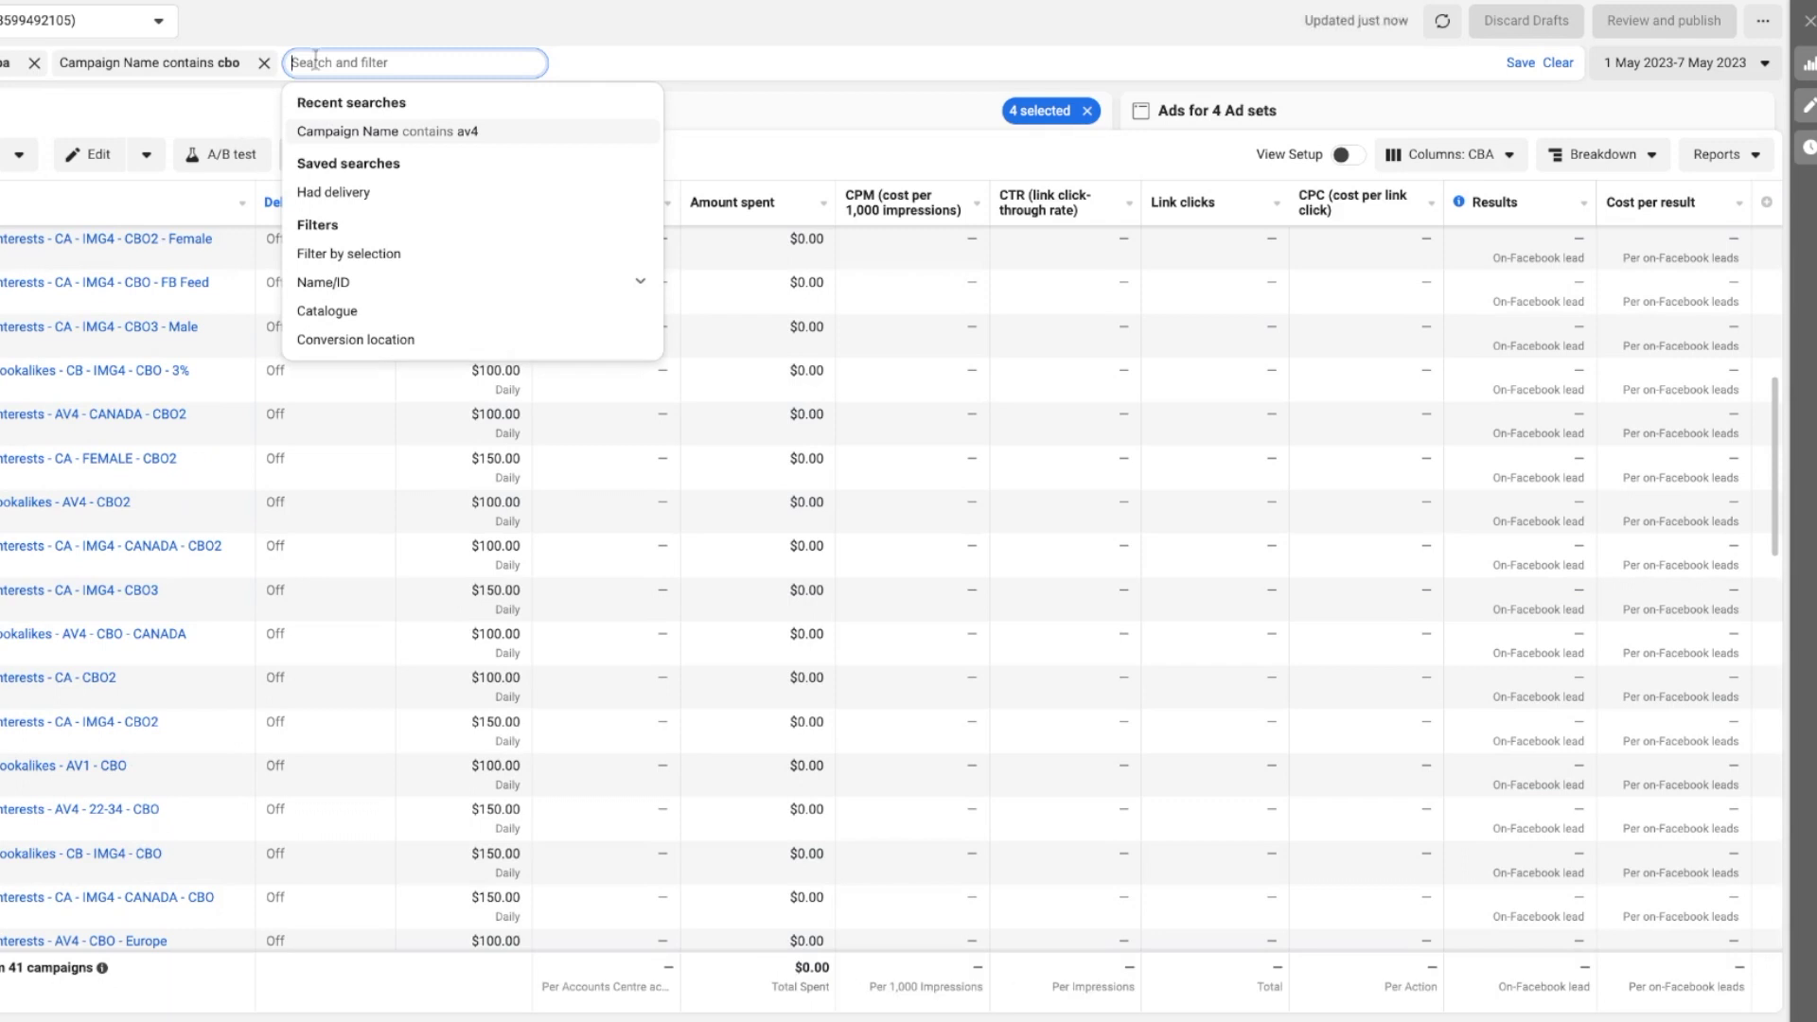
click(730, 334)
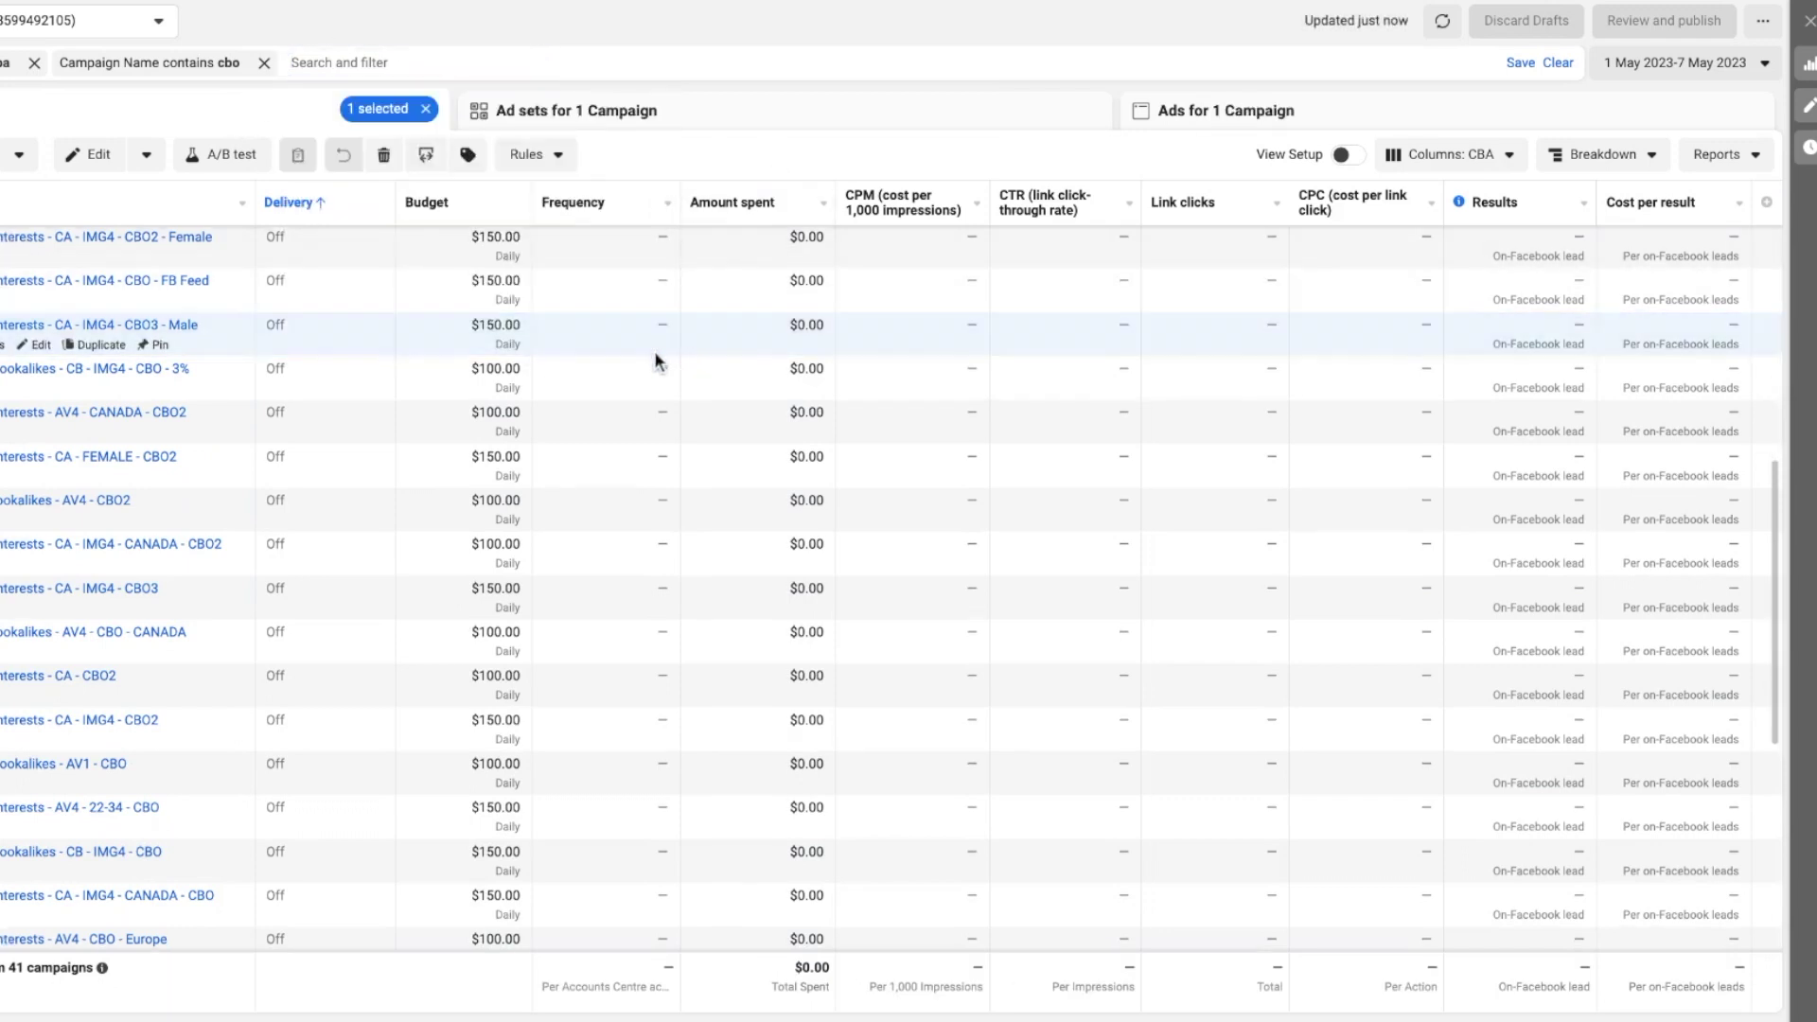
click(1, 202)
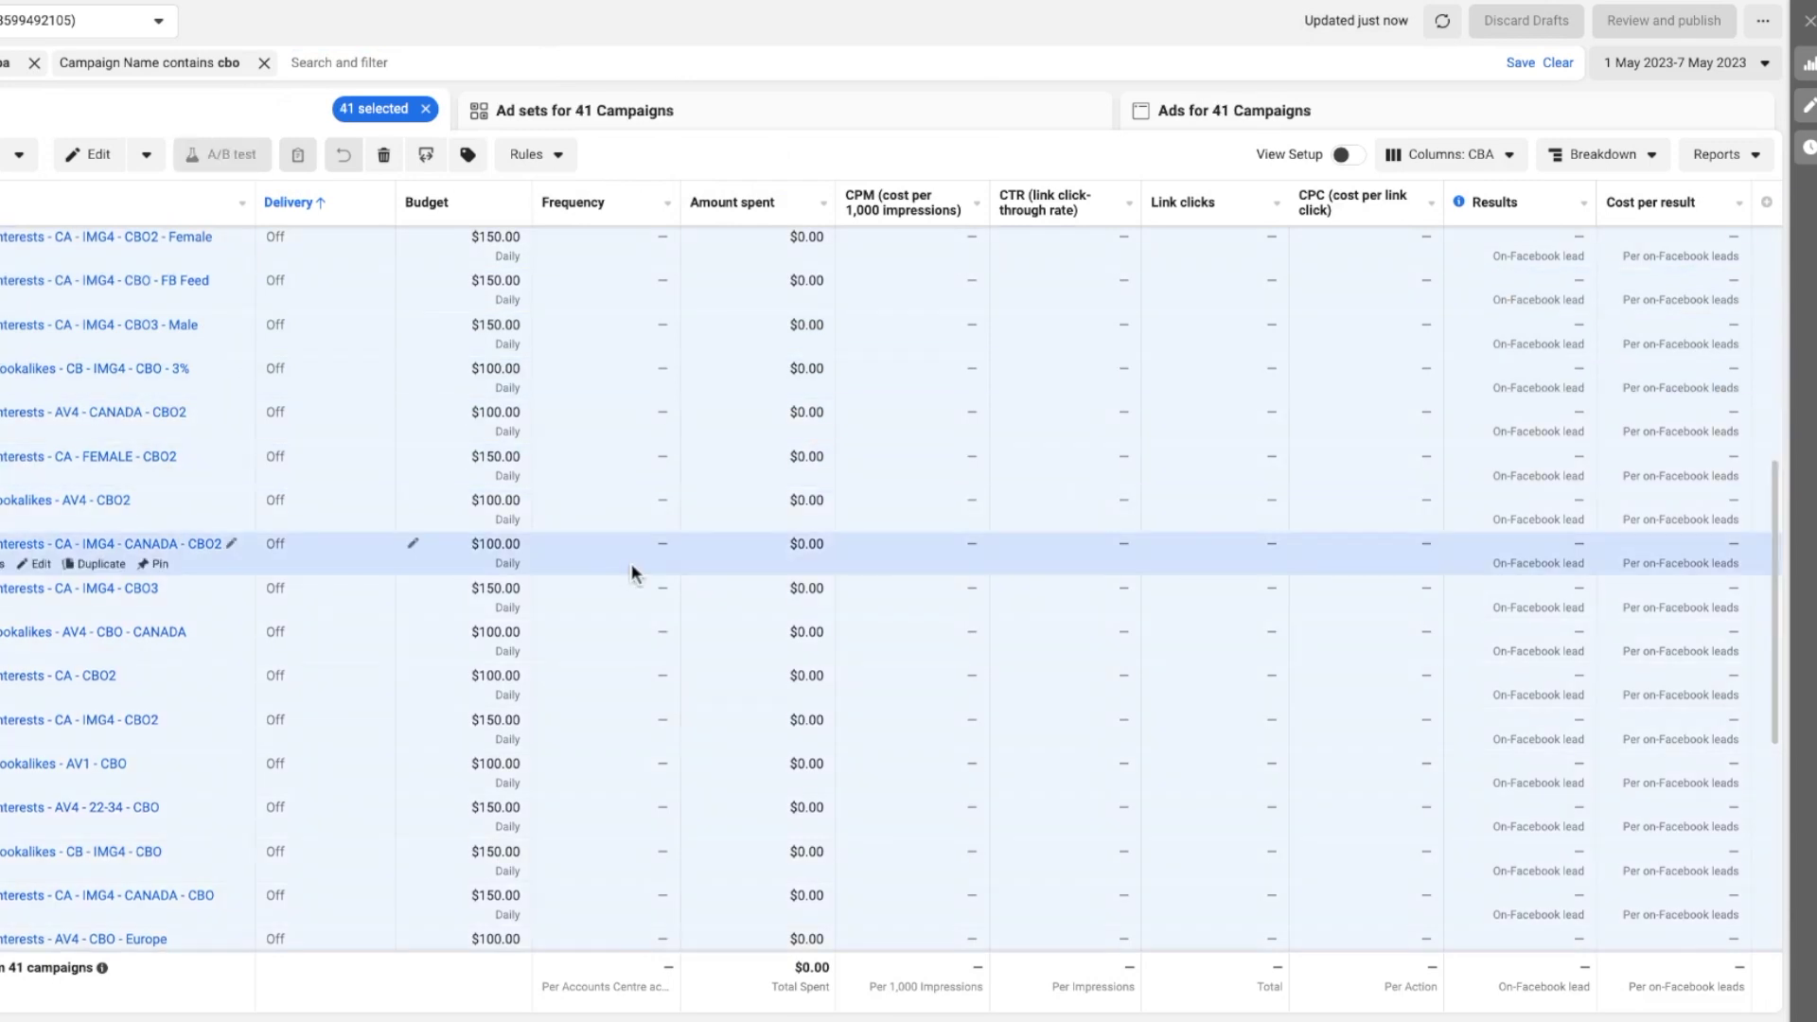
scroll(638, 539, down, 5)
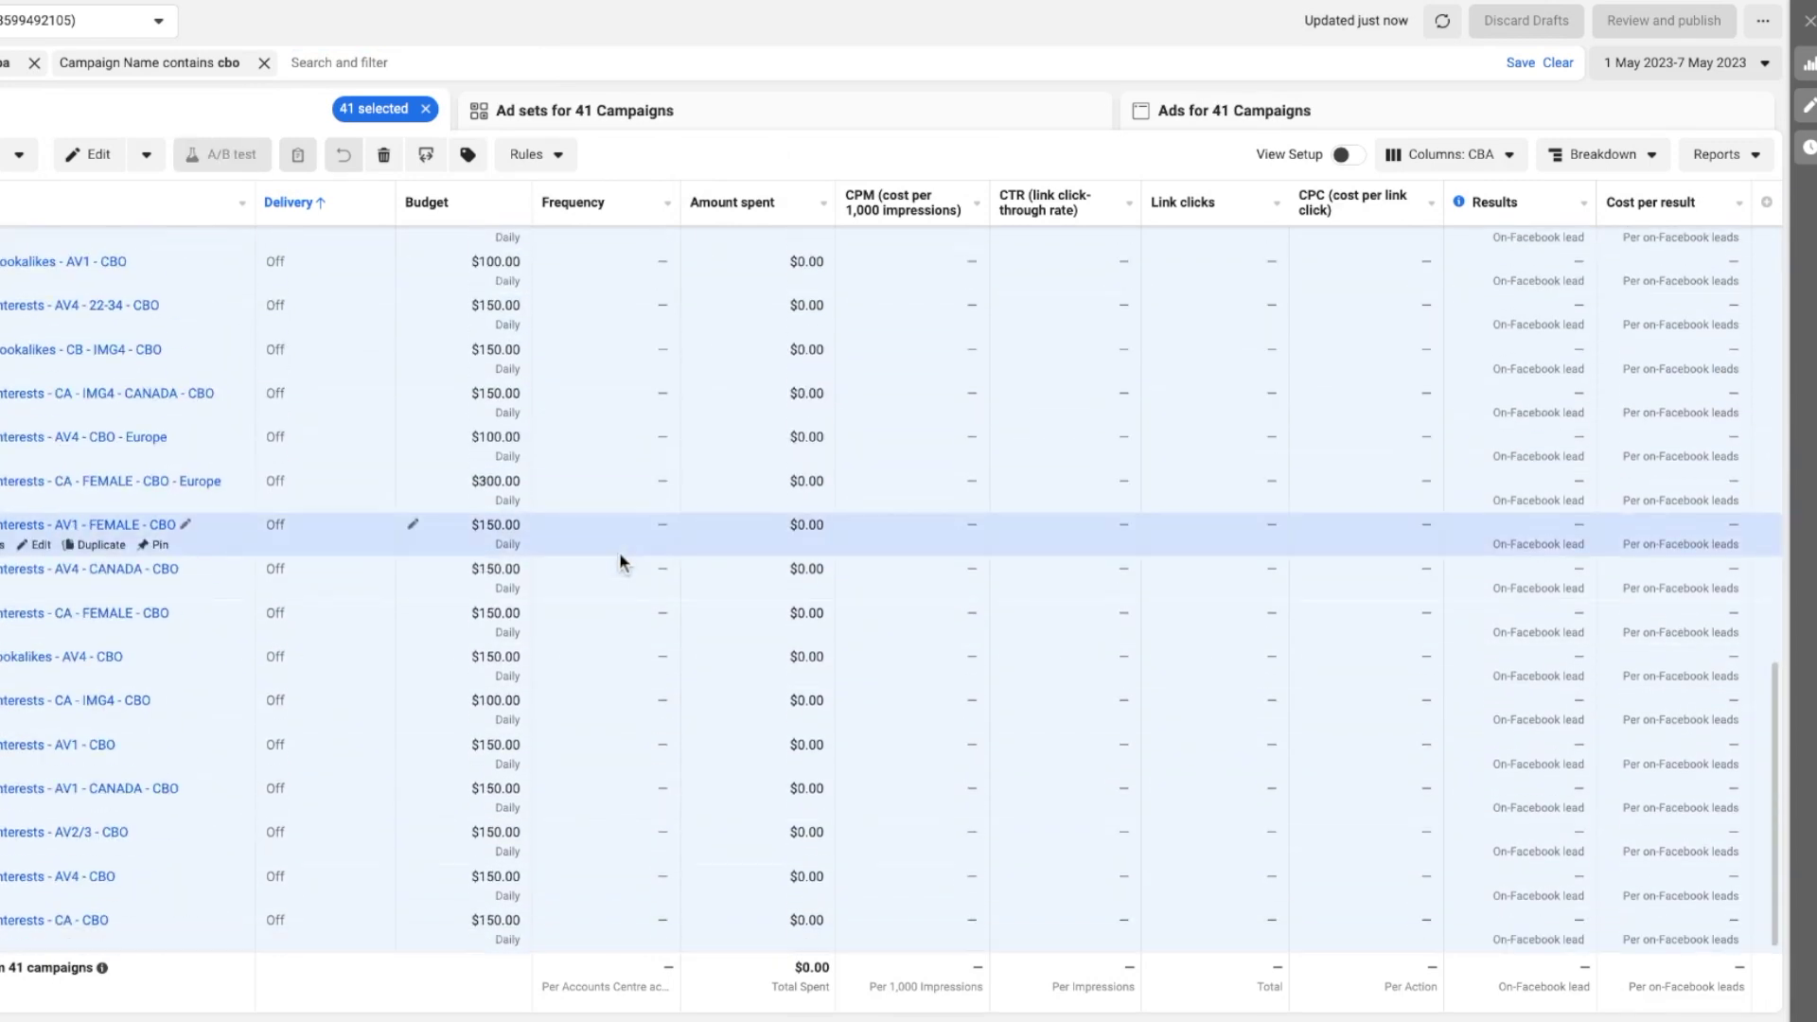
- Set the reporting date range to 1 May 2023-14 May 2023
click(1620, 65)
click(1186, 239)
click(1599, 390)
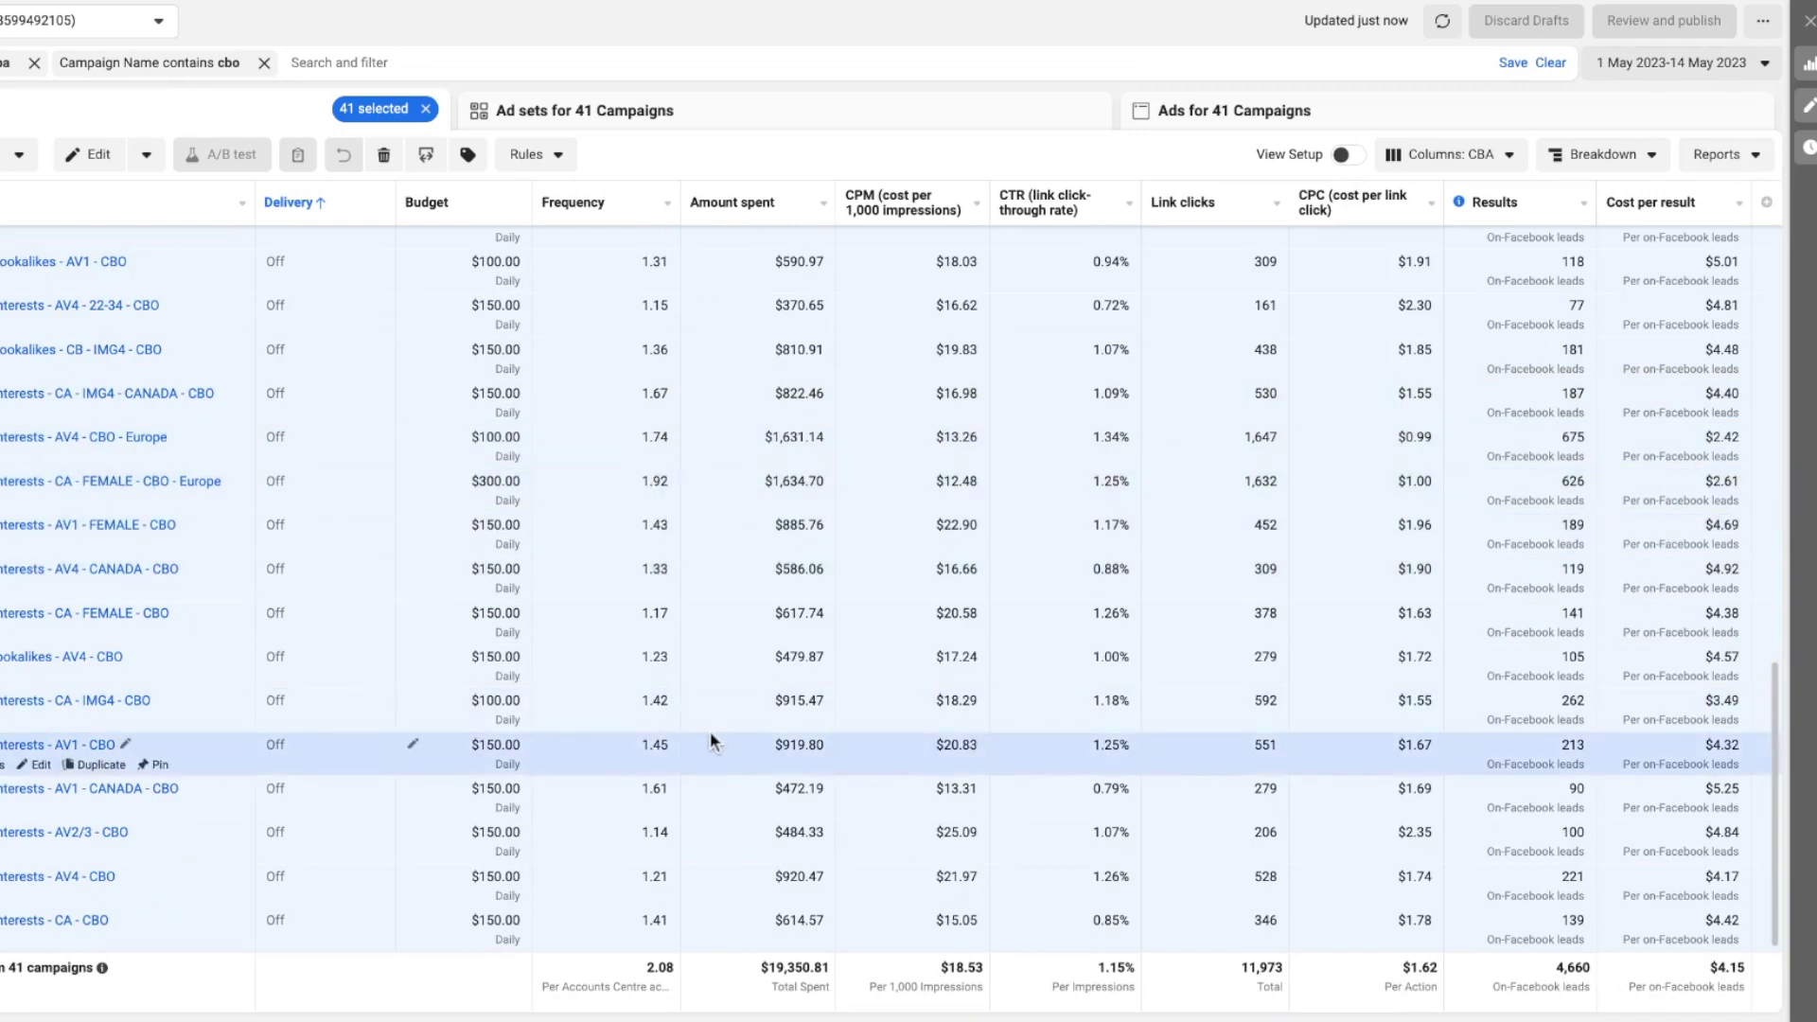
- Set the reporting date range to 1 May 2023-7 May 2023 to check the first week of the CBO campaigns
click(1666, 63)
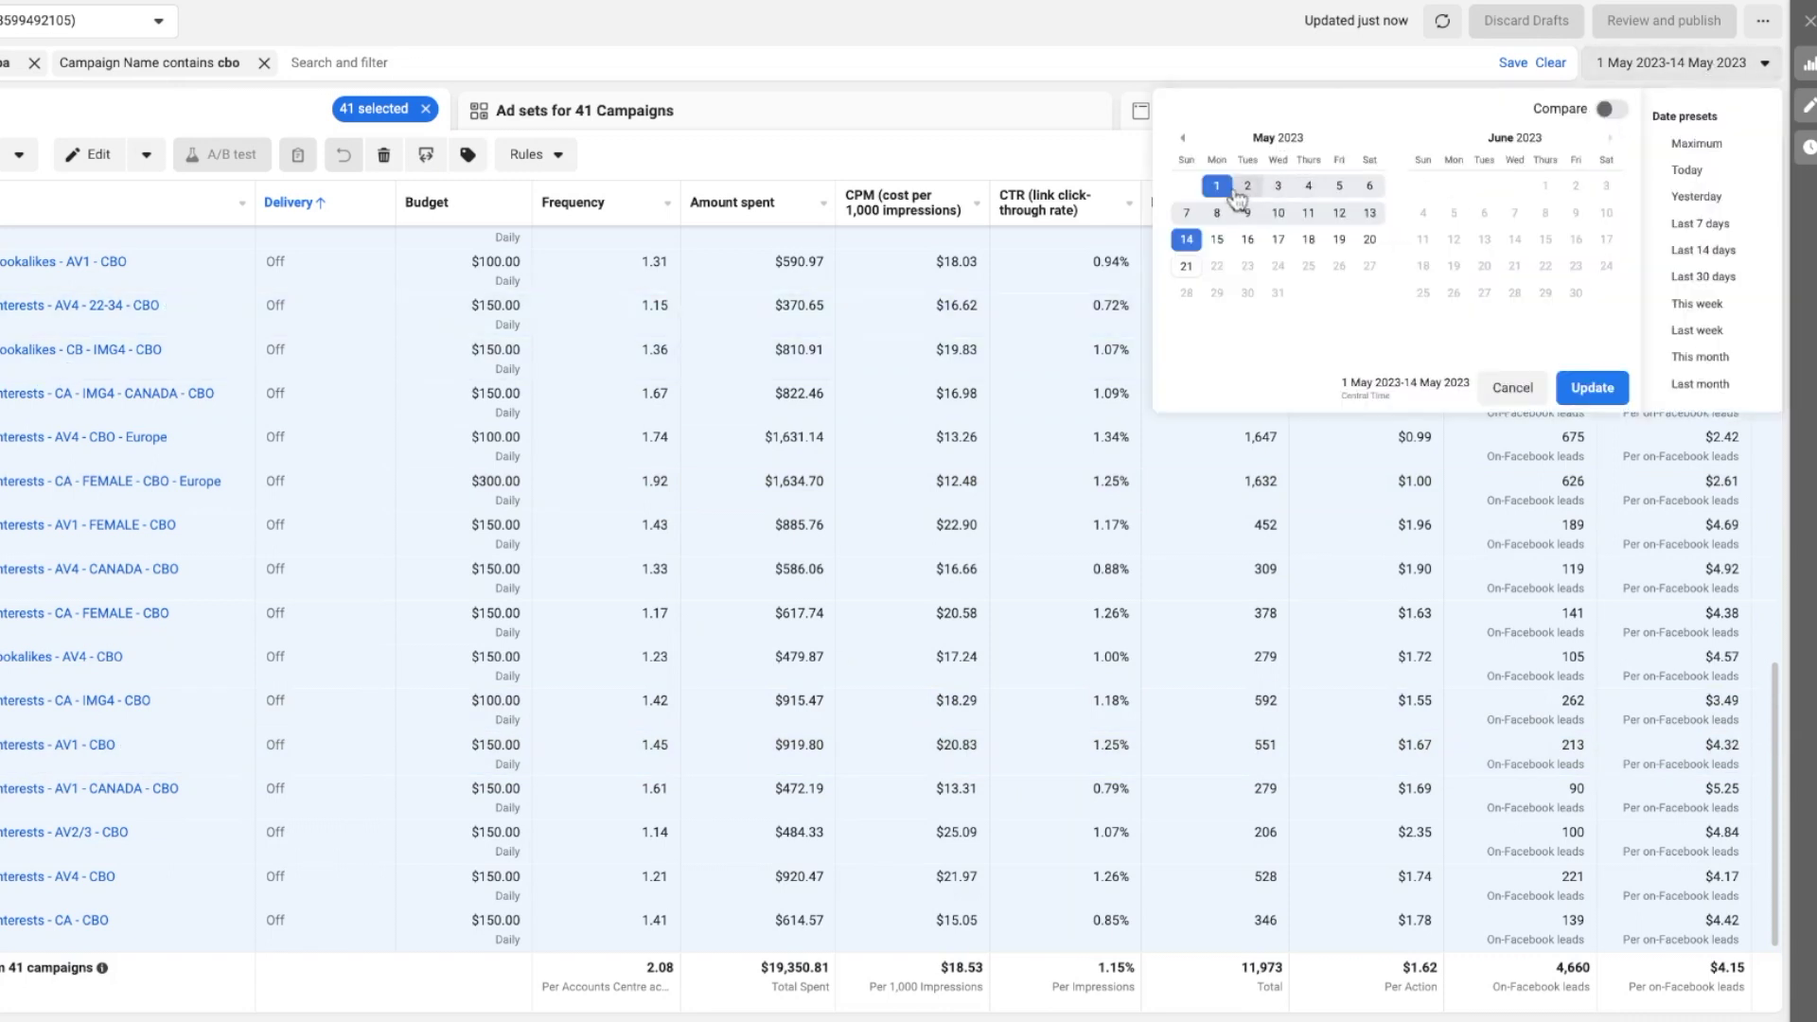
click(1247, 186)
click(1187, 212)
click(1217, 186)
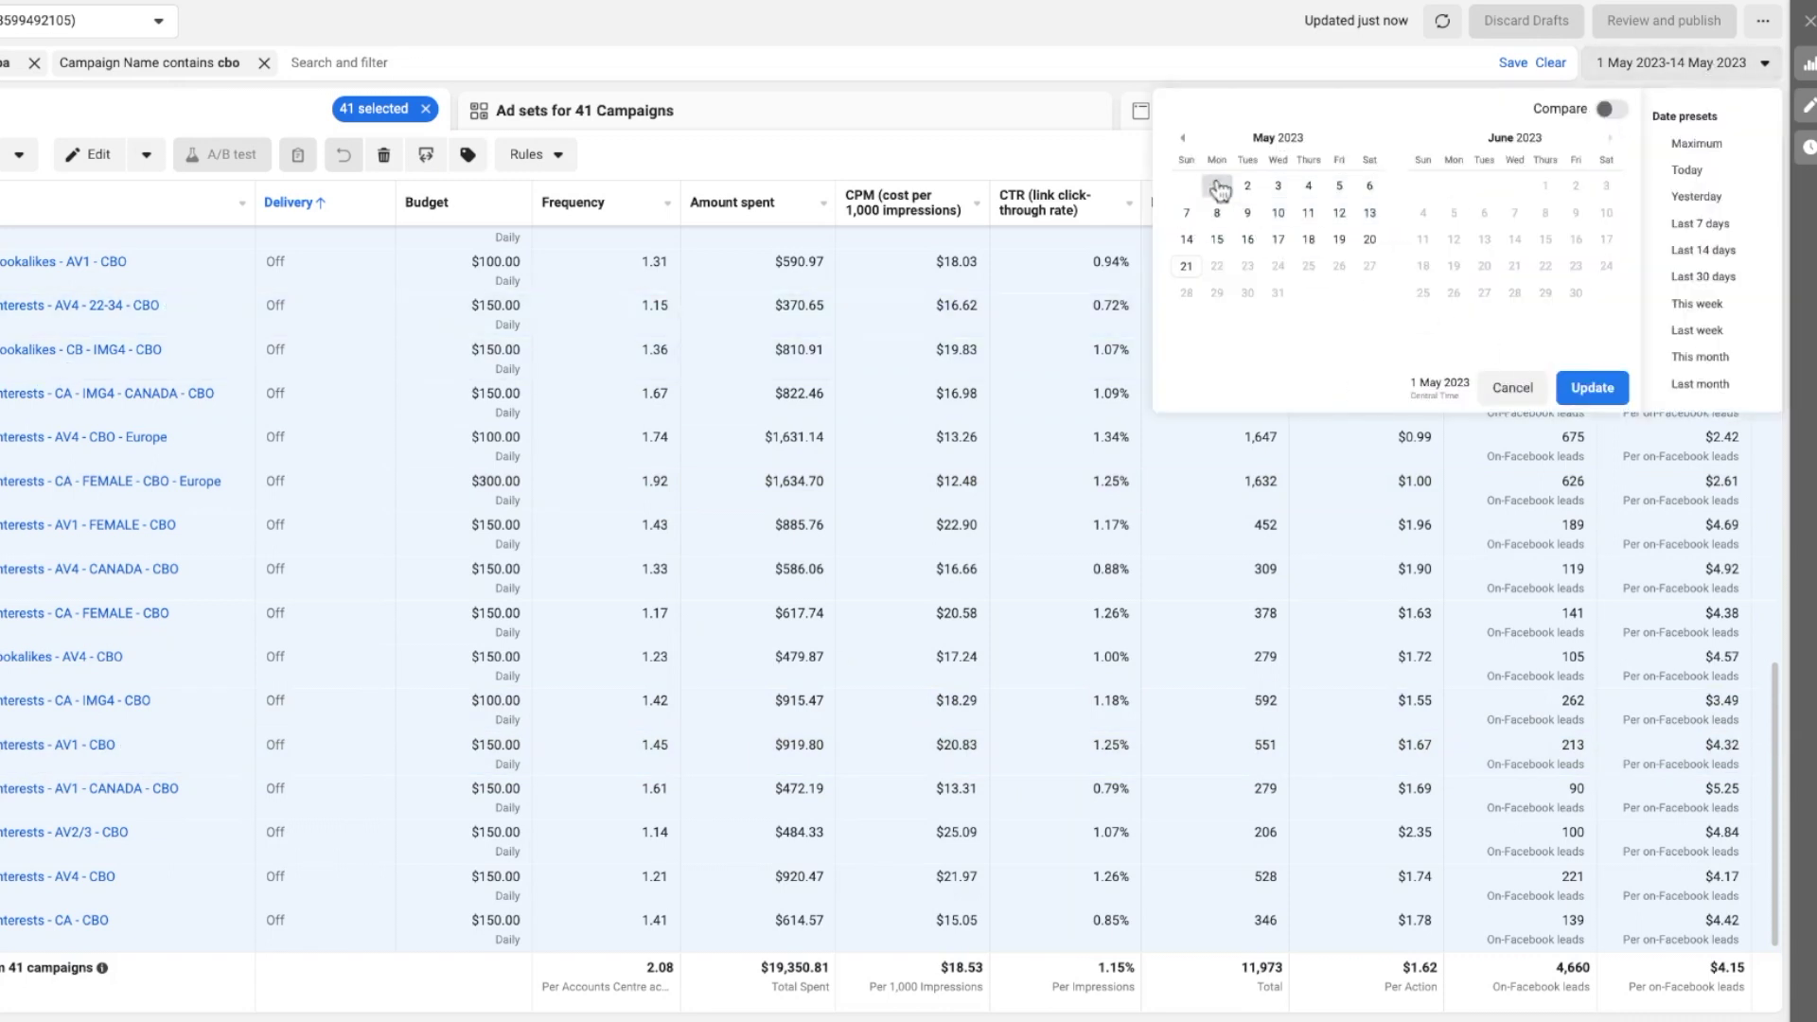
click(1187, 213)
click(1599, 395)
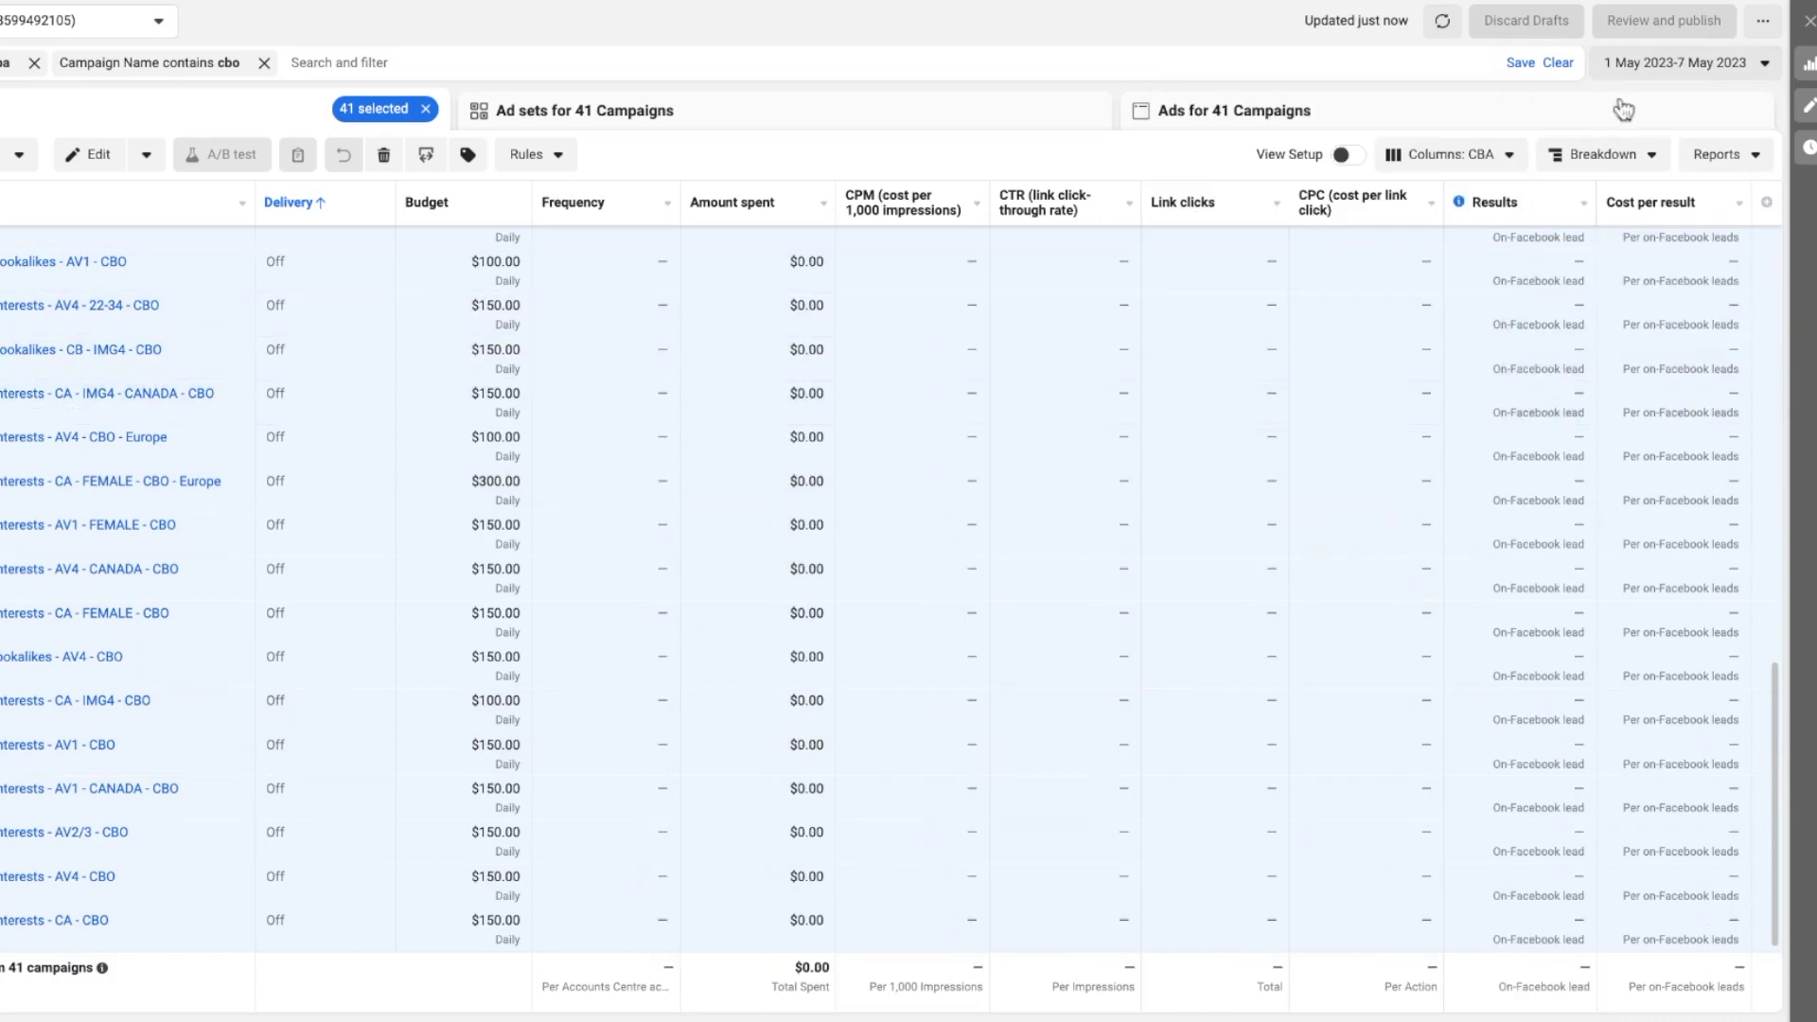
- Set the reporting date range to 8 May 2023-14 May 2023 for the filtered CBO campaigns
click(1667, 63)
click(1218, 214)
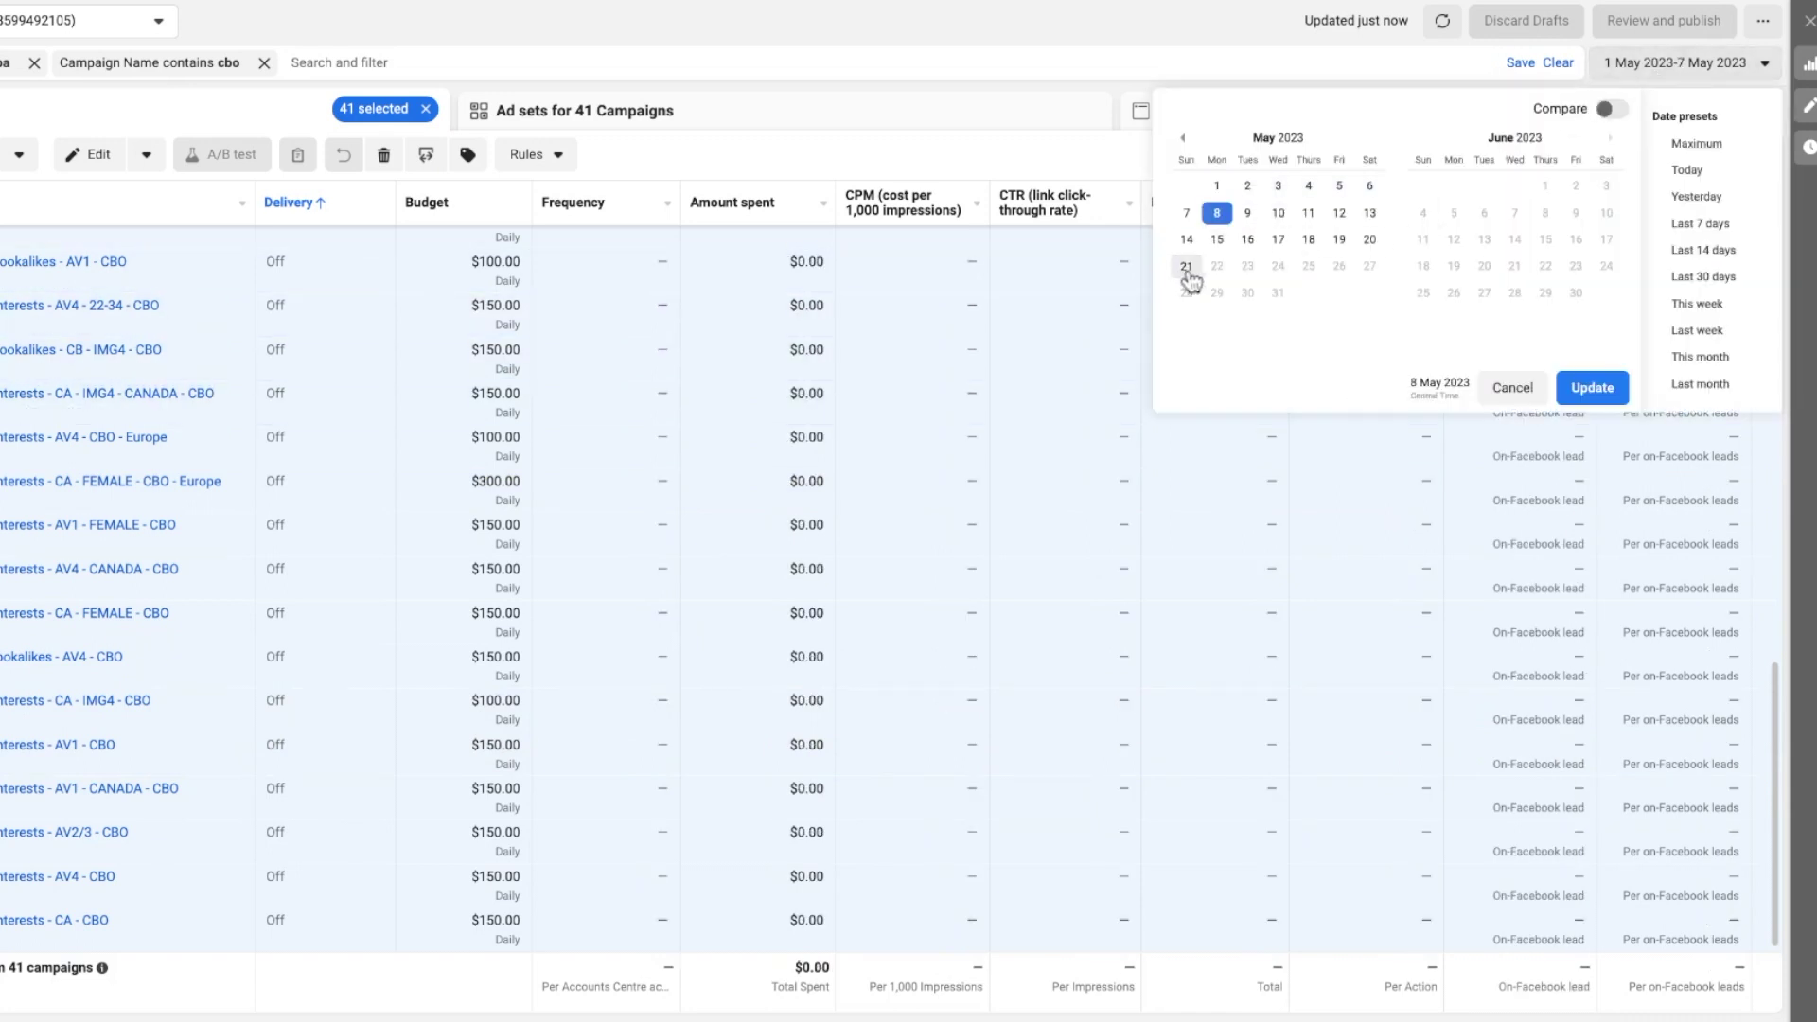
click(1186, 239)
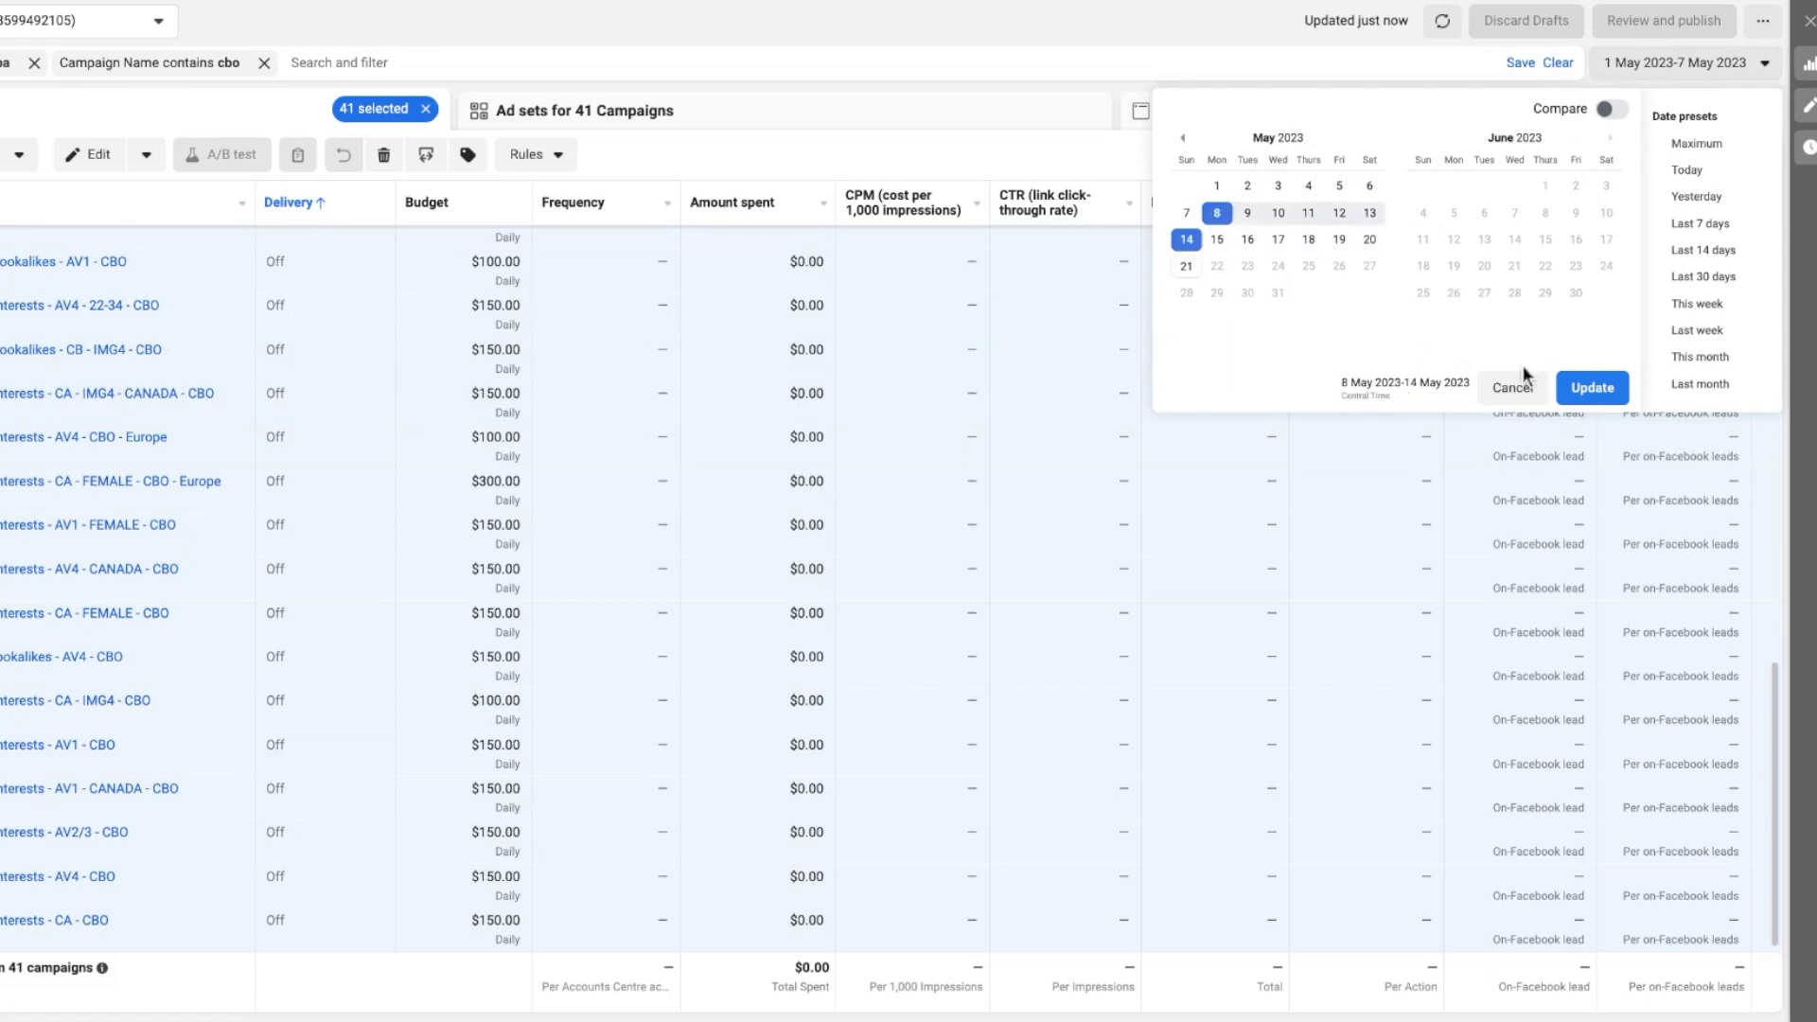
click(1592, 388)
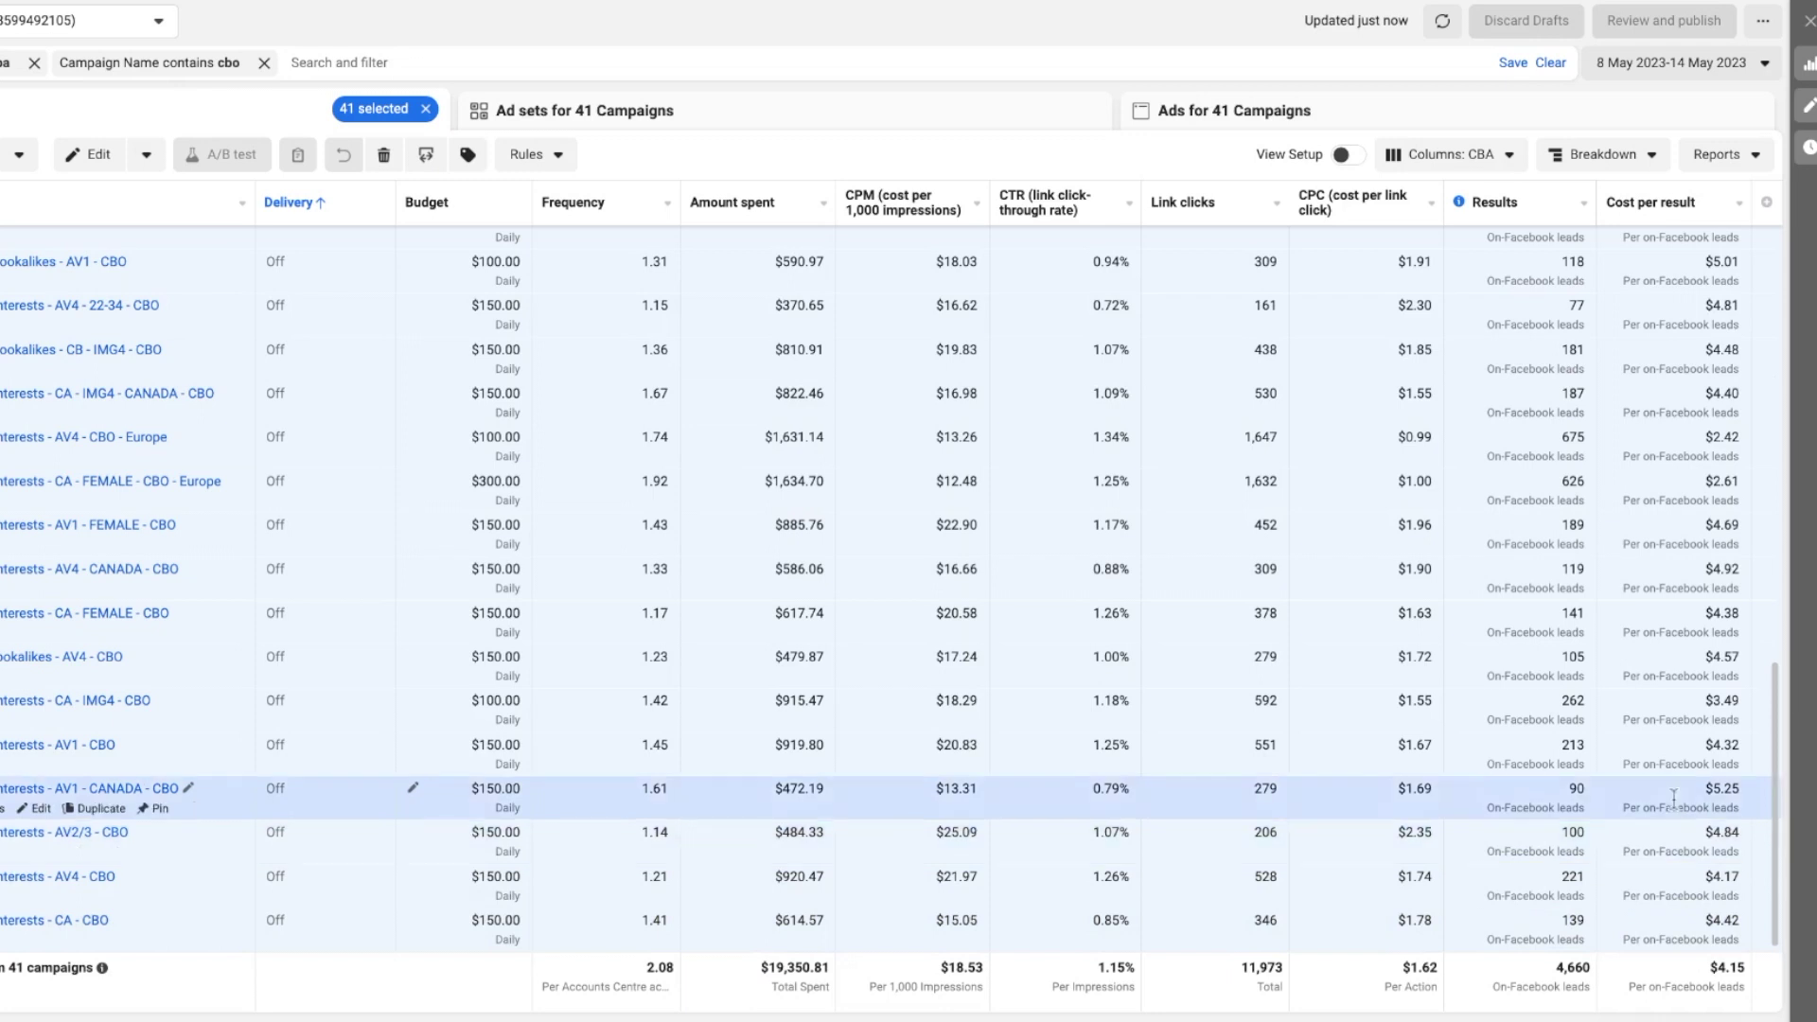
- Check the ad sets of the Interests - AV1 - FEMALE - CBO and Interests - CA - IMG4 - CBO - AUS campaigns, returning to the campaign list
click(114, 526)
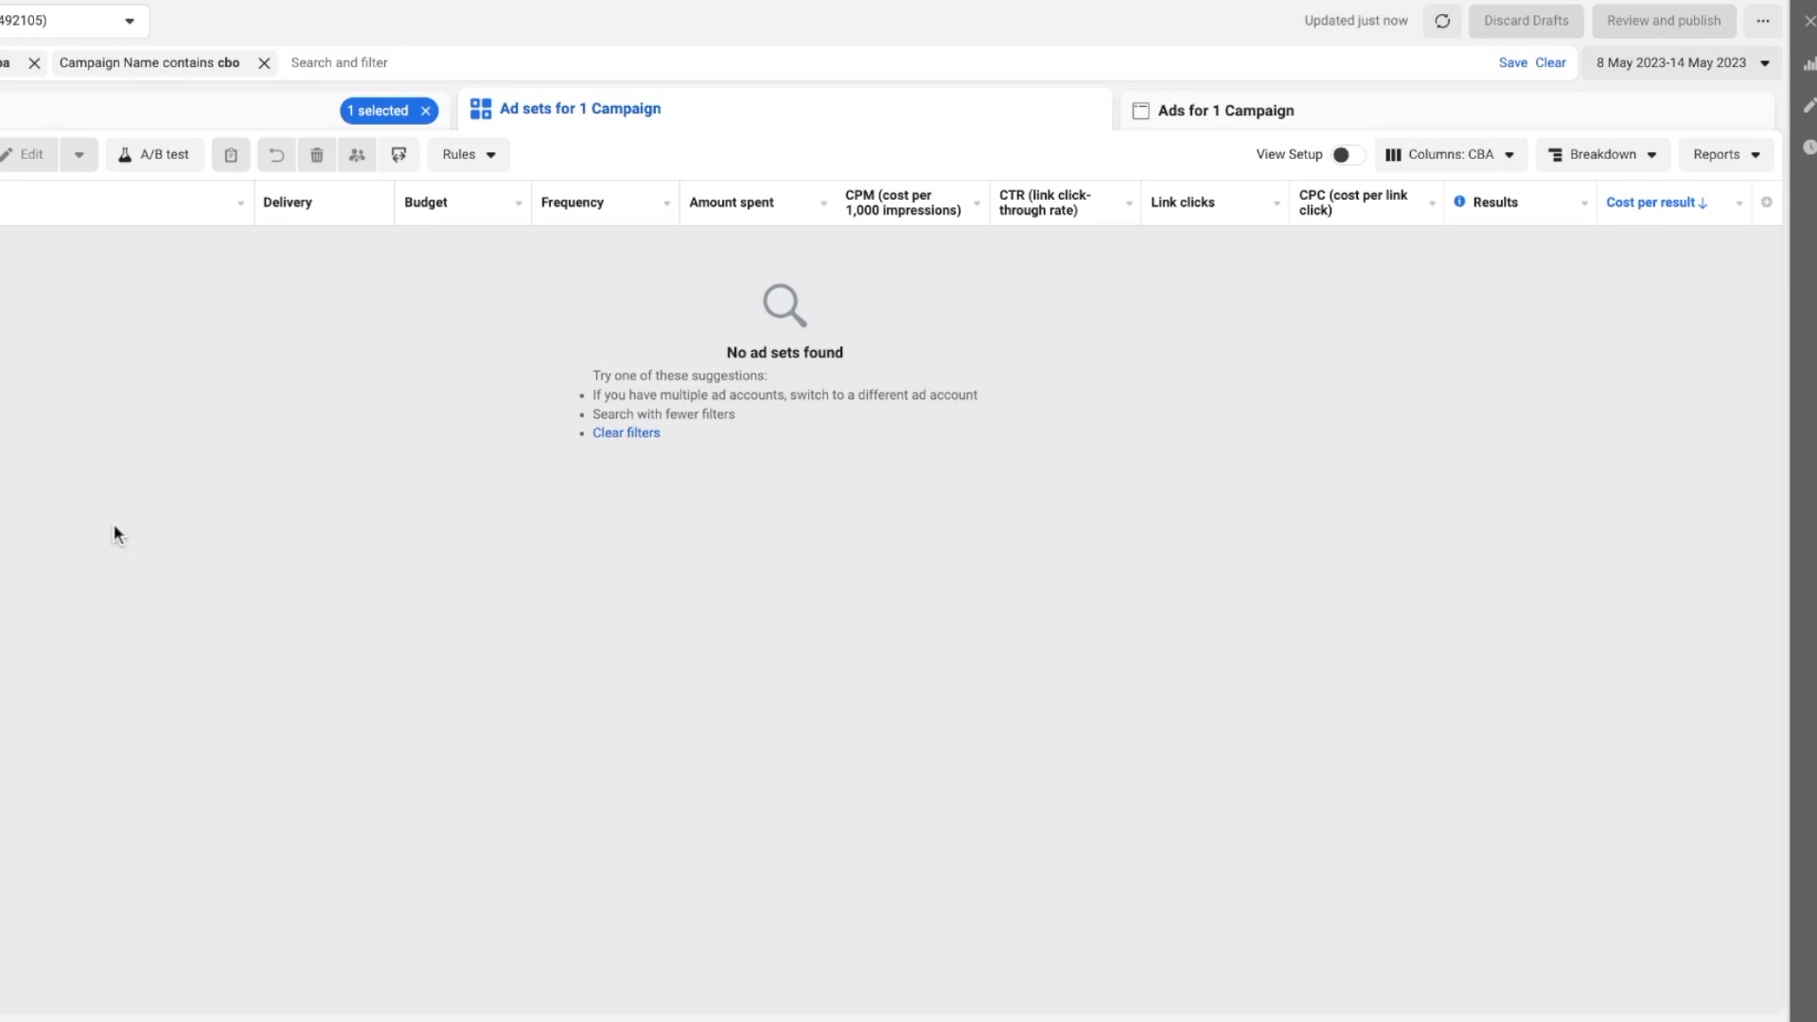
click(254, 116)
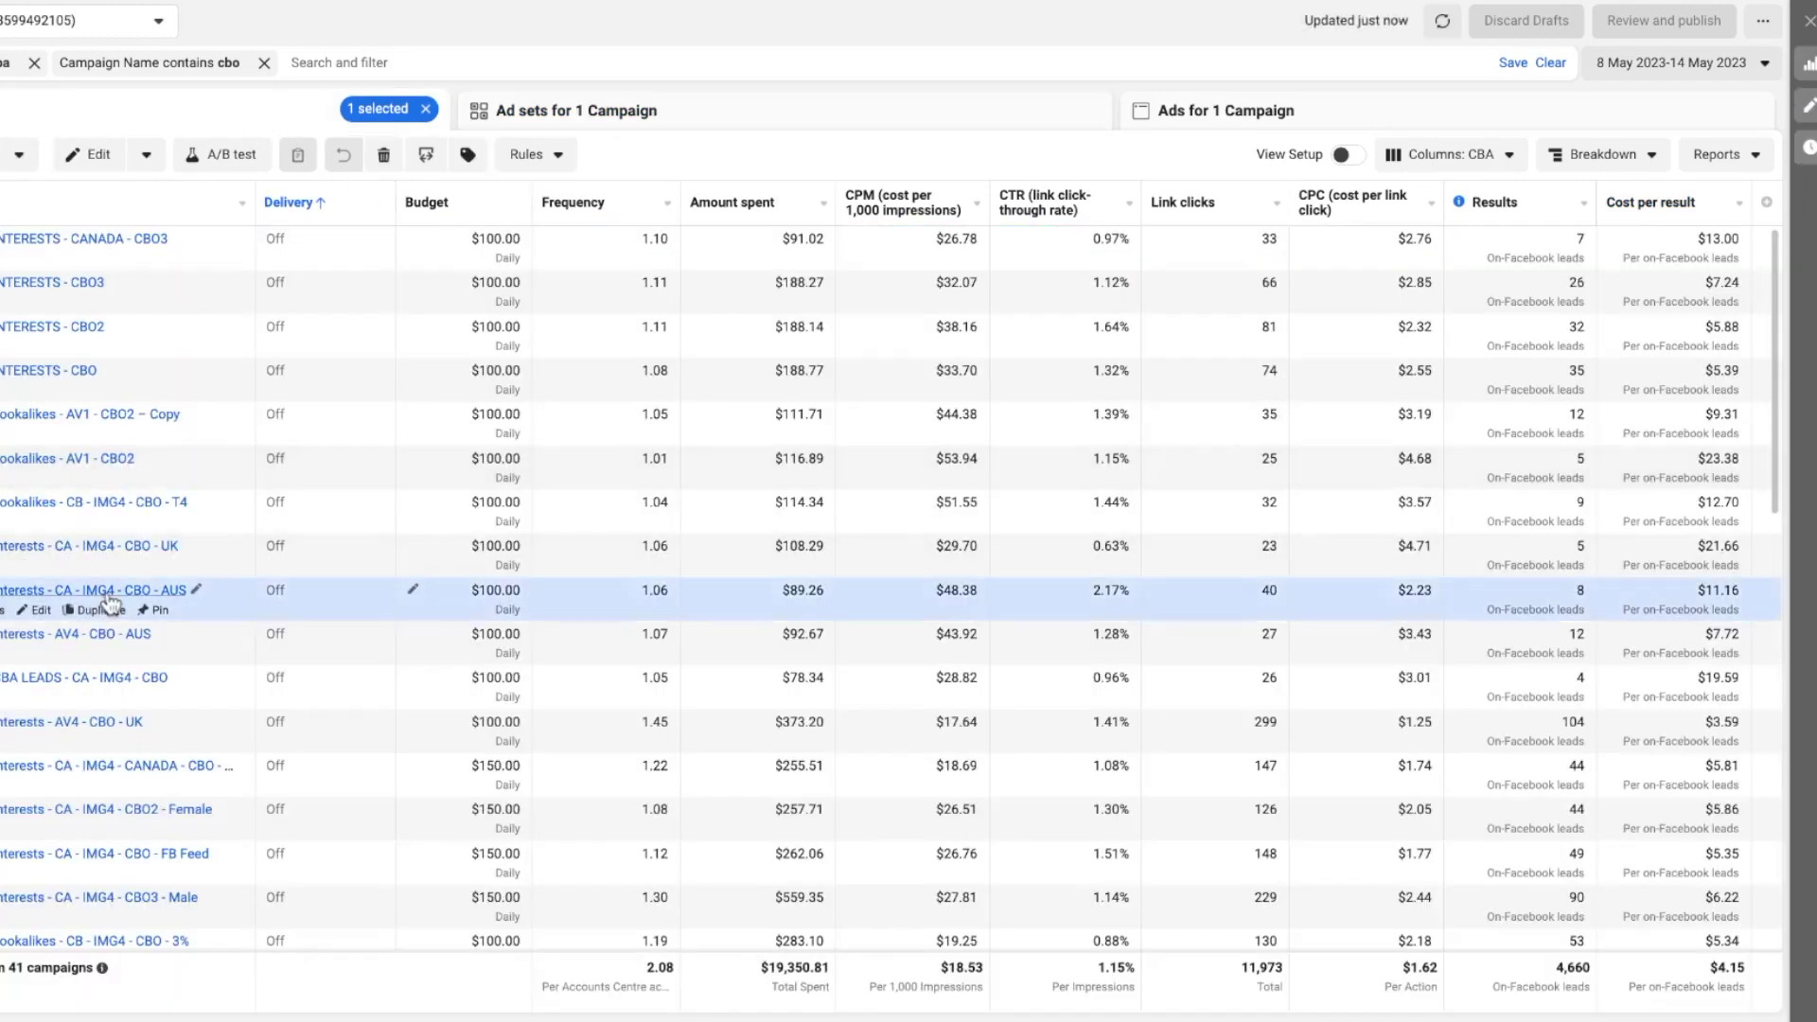
click(110, 597)
click(284, 124)
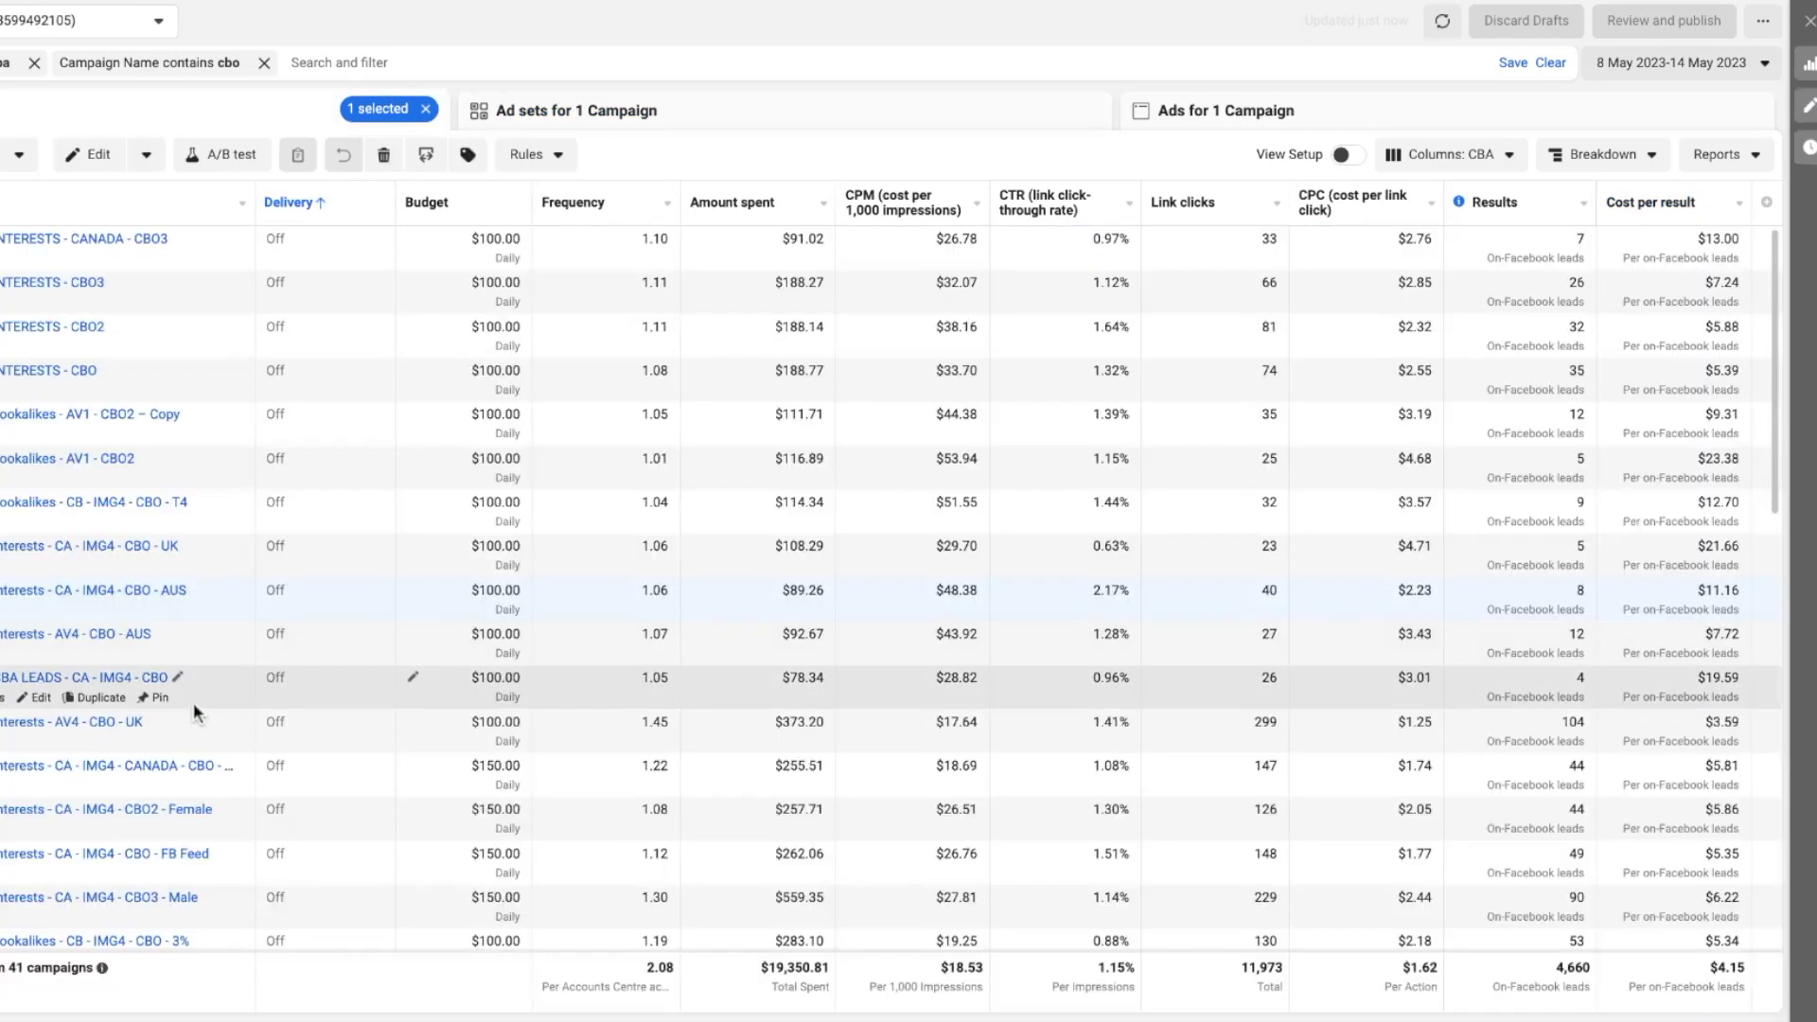
- Examine the ad sets and costs per result of the Interests - AV4 - CBO - UK and Interests - CA - IMG4 - CBO2 - Female campaigns
click(95, 721)
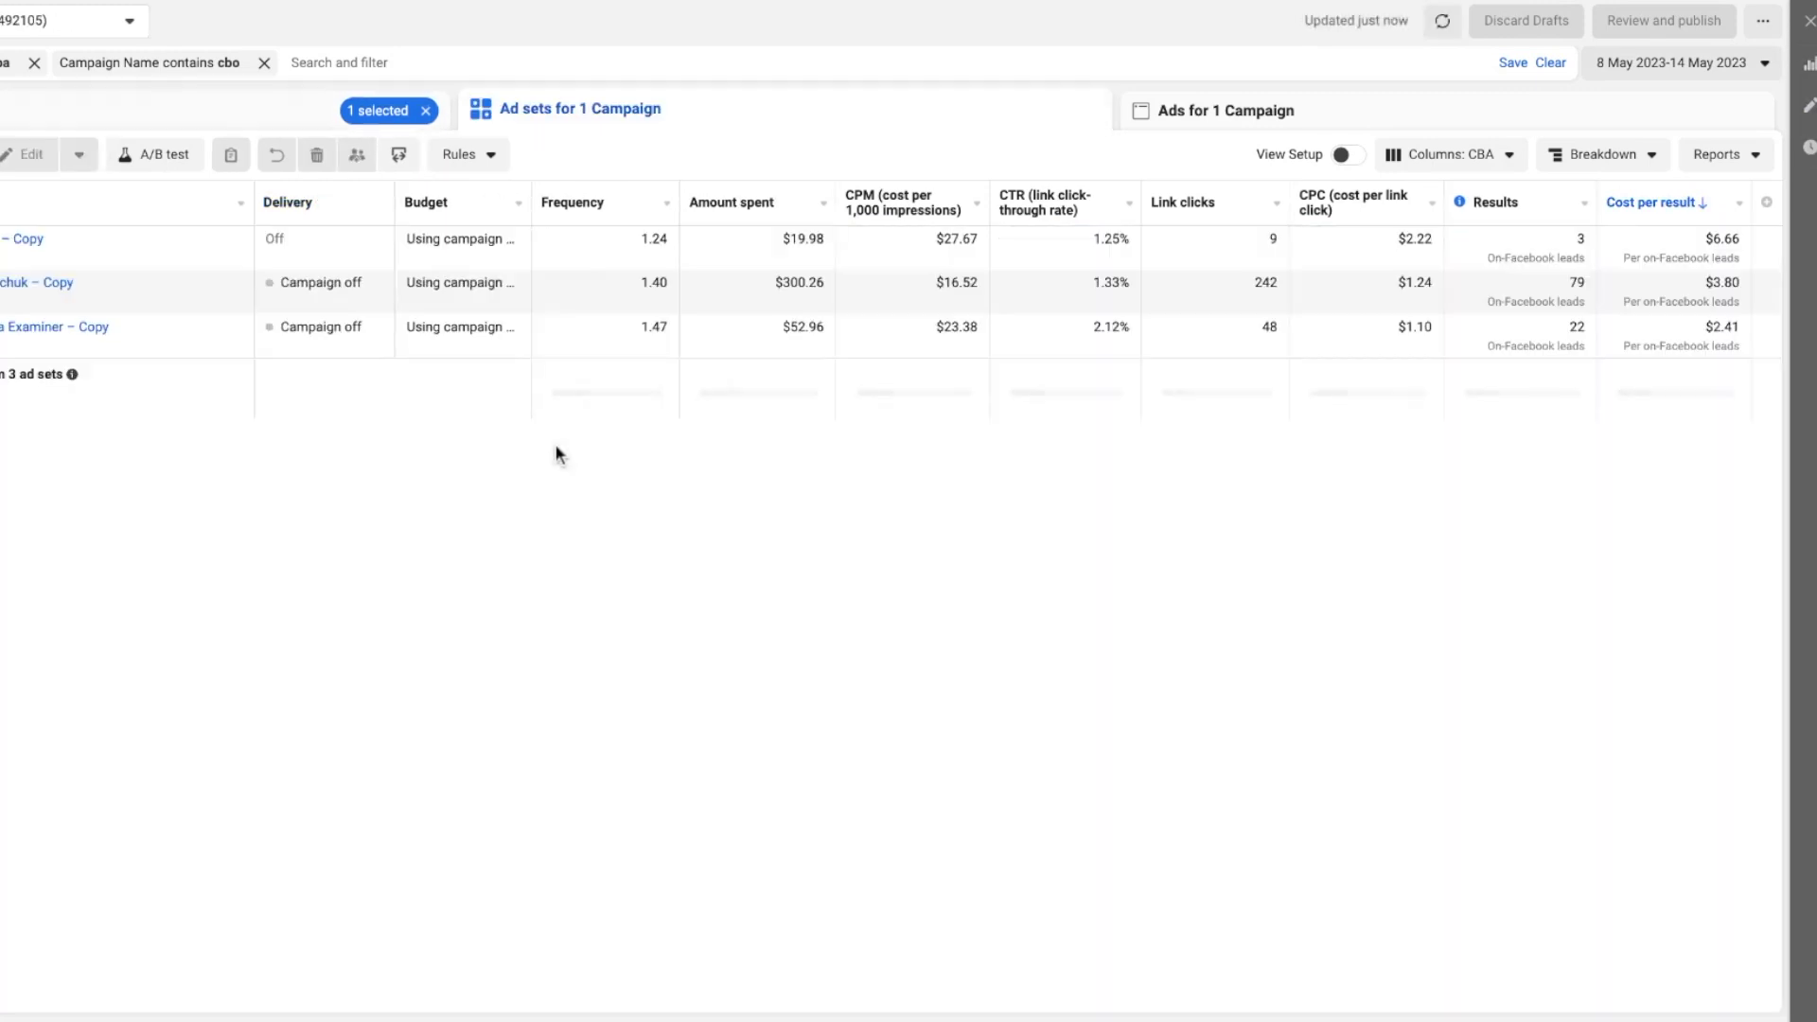
click(308, 119)
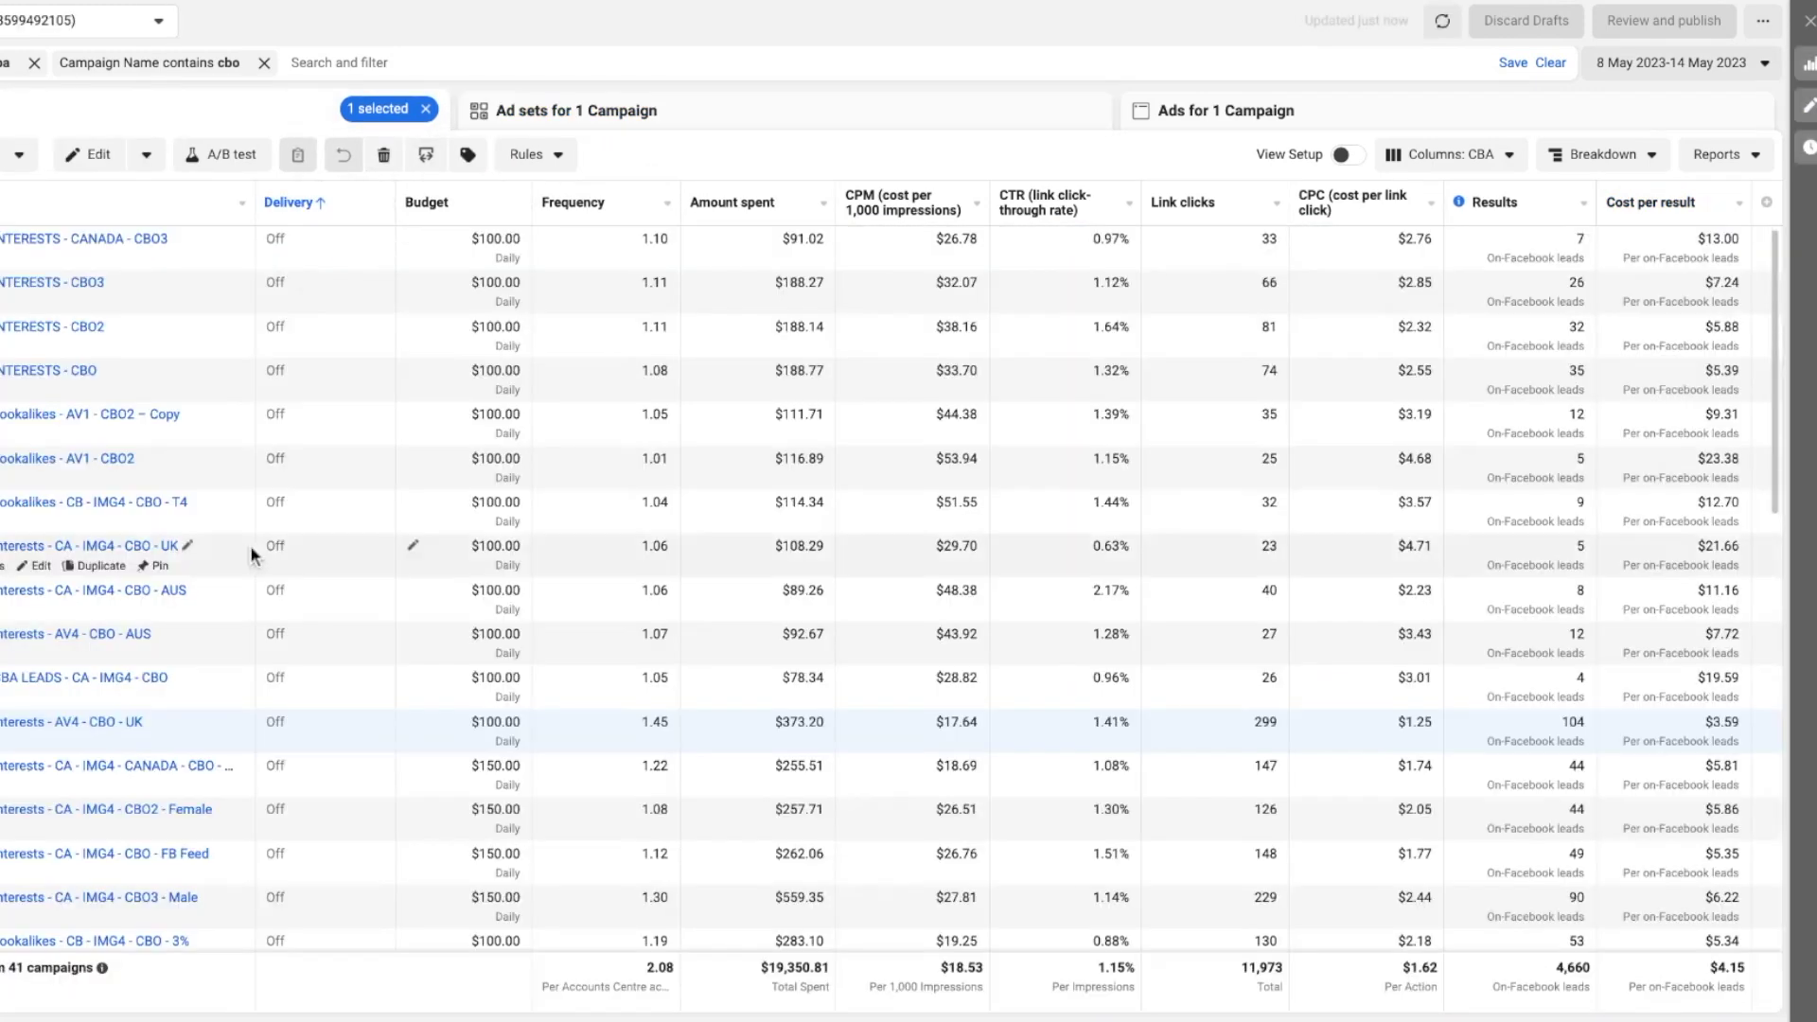
scroll(127, 797, down, 1)
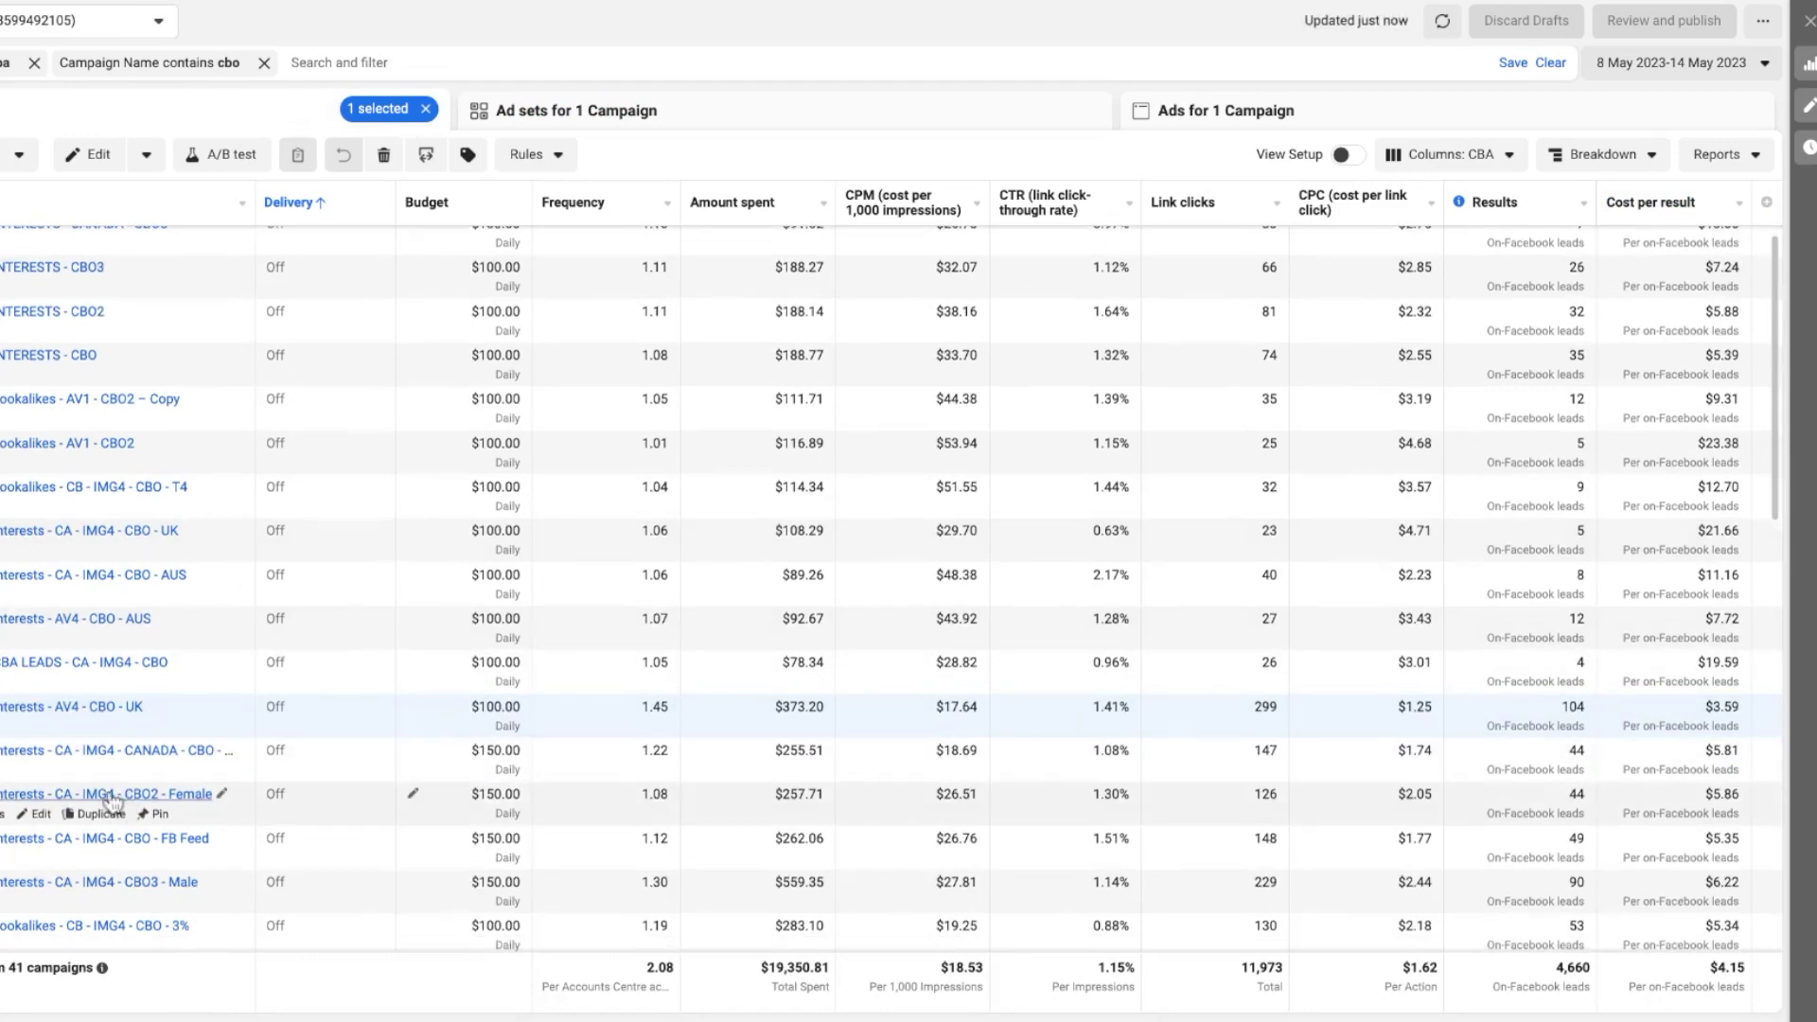
click(110, 797)
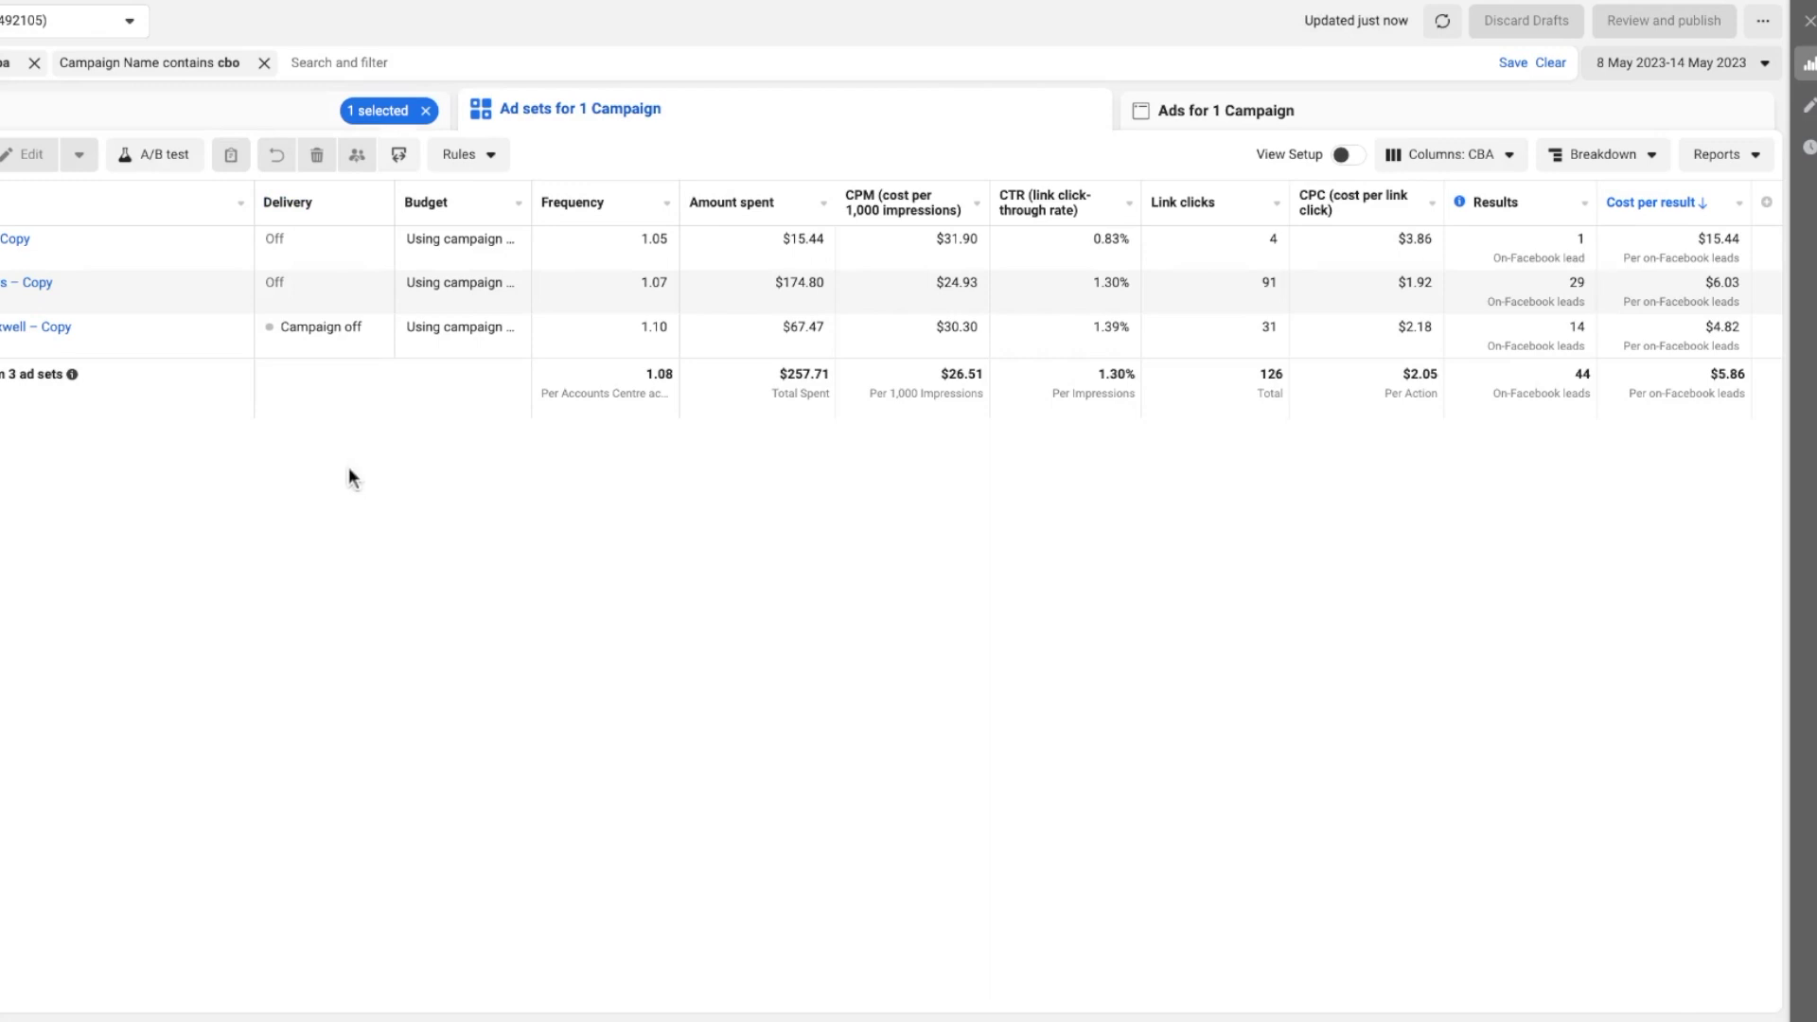
click(294, 102)
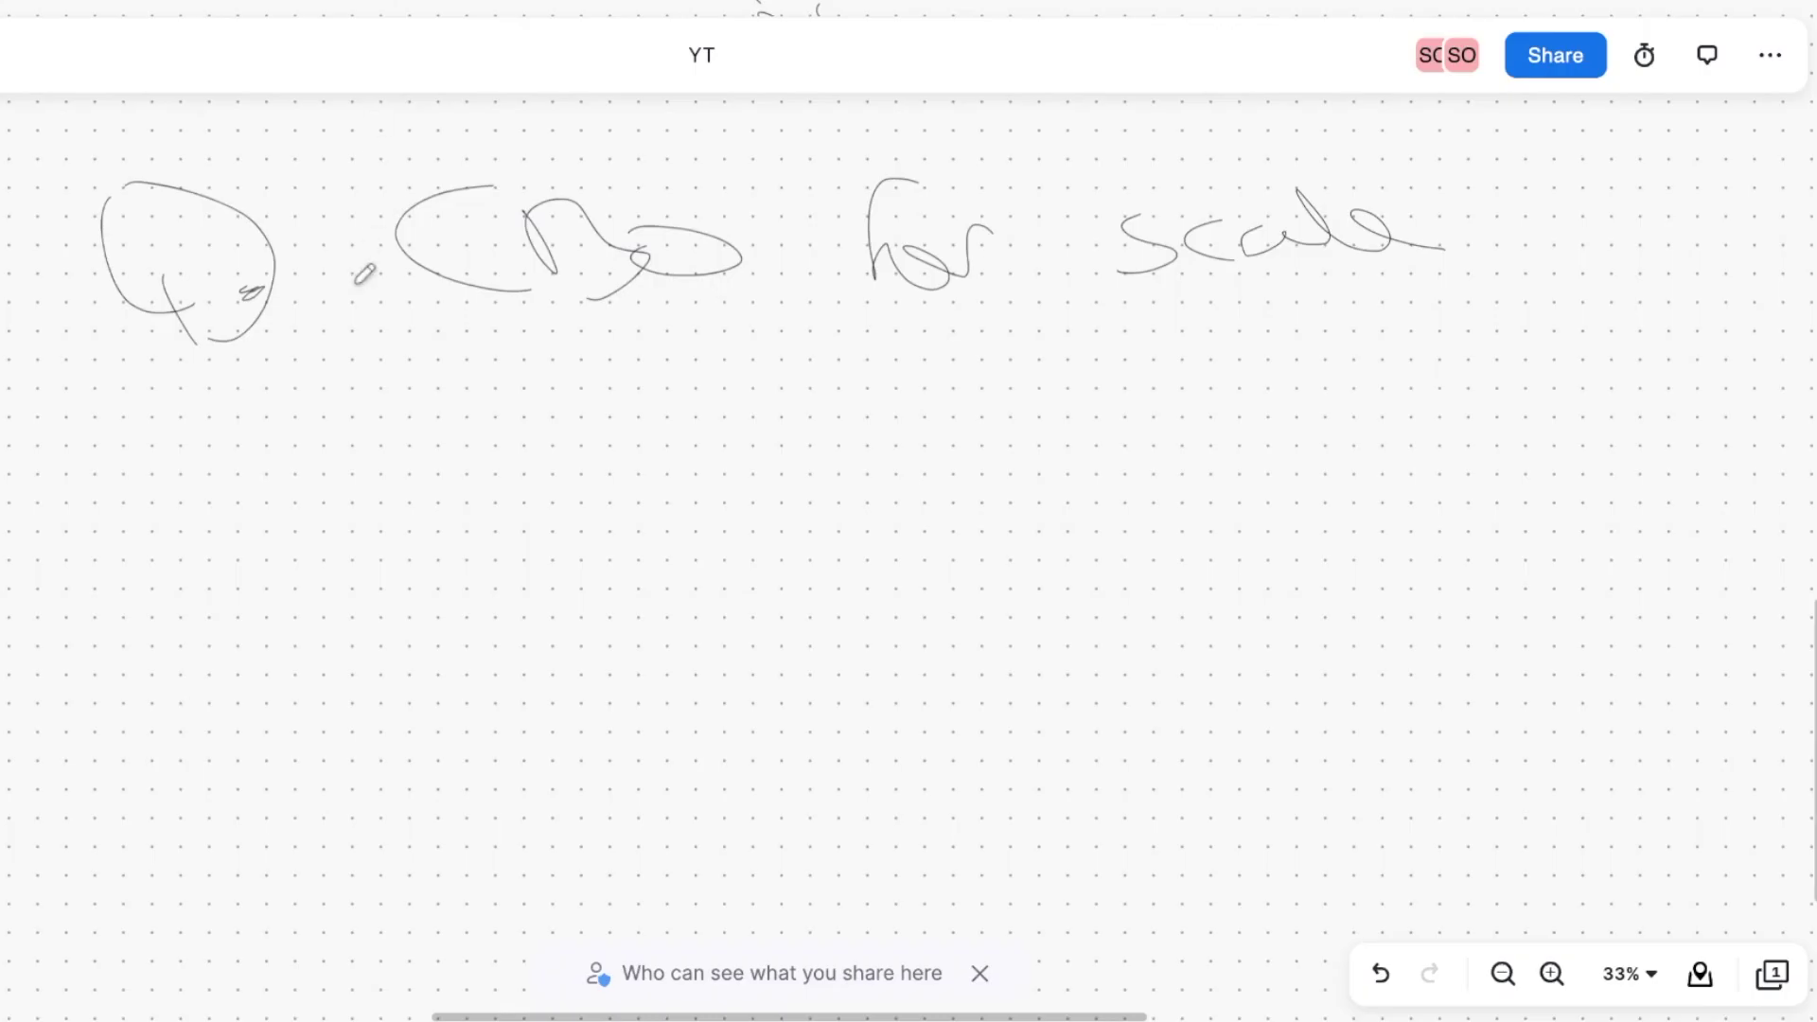
- Switch to the whiteboard and draw a long arrow from heading 1), audience identification, down to heading 3), demographic dialling
scroll(364, 273, up, 15)
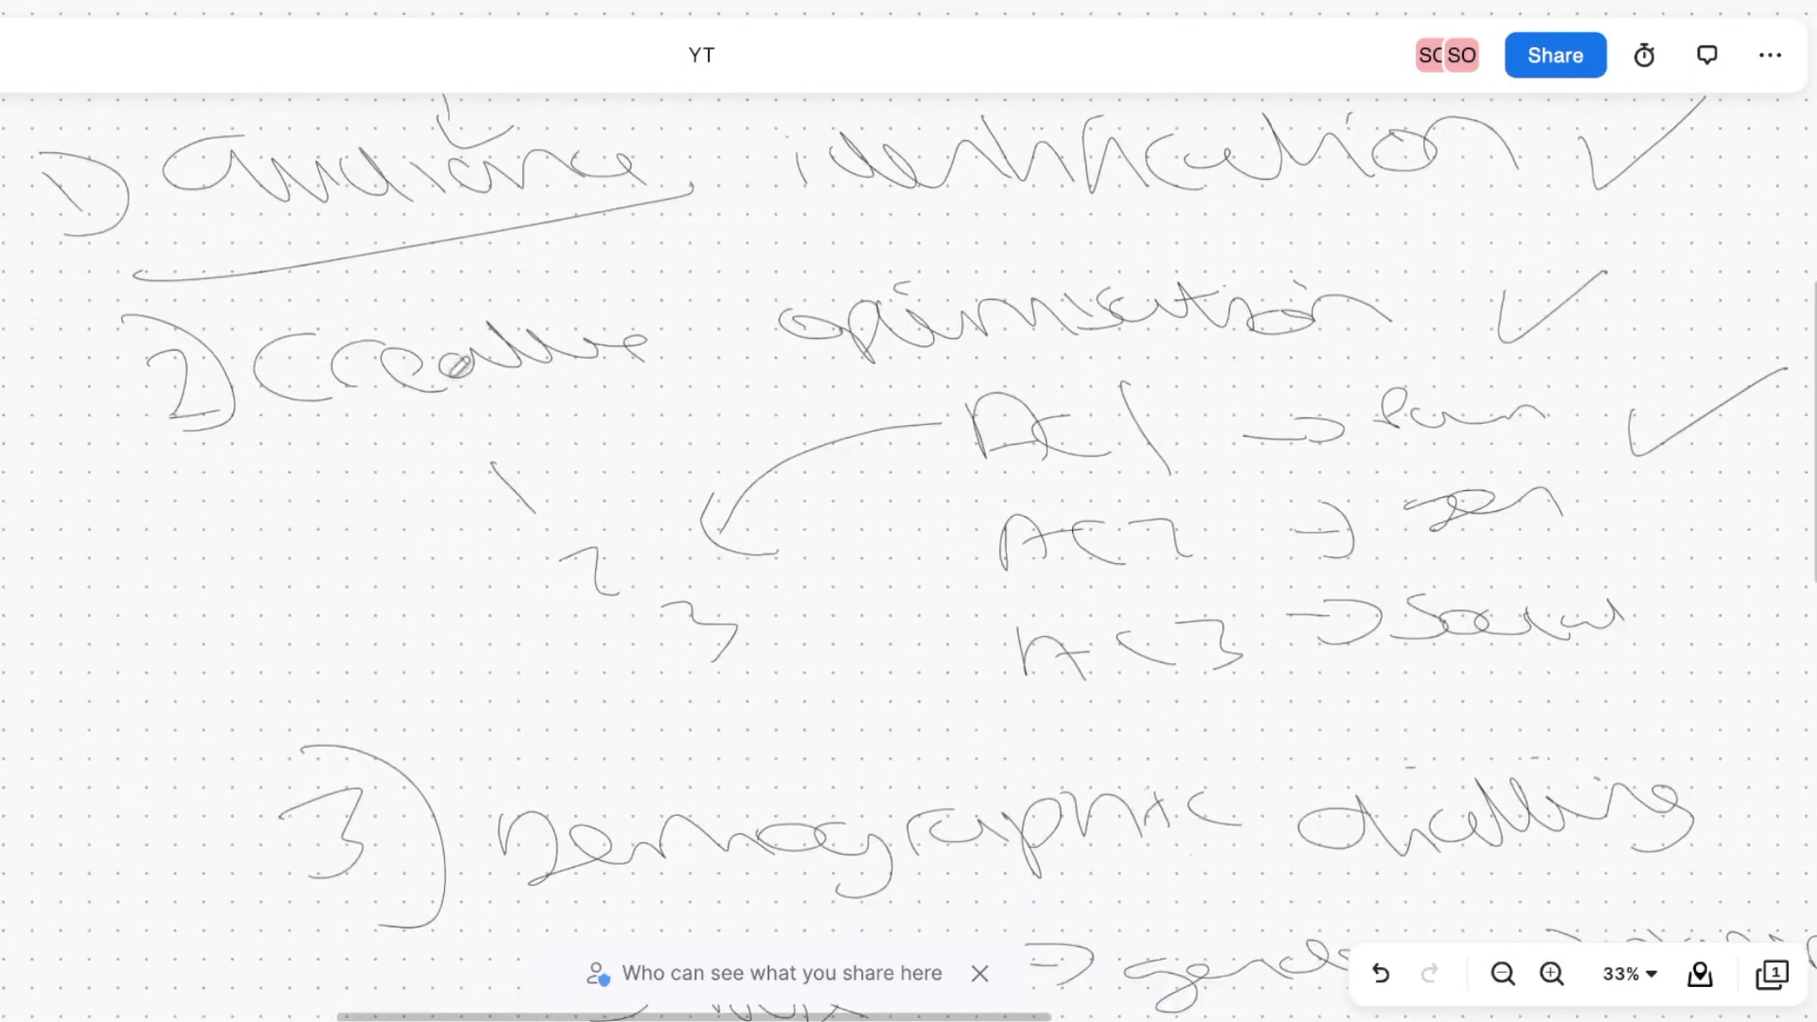
drag(2, 358, 130, 863)
mouse_move(0, 780)
mouse_down()
mouse_move(178, 821)
mouse_move(164, 789)
mouse_up()
drag(2, 205, 46, 241)
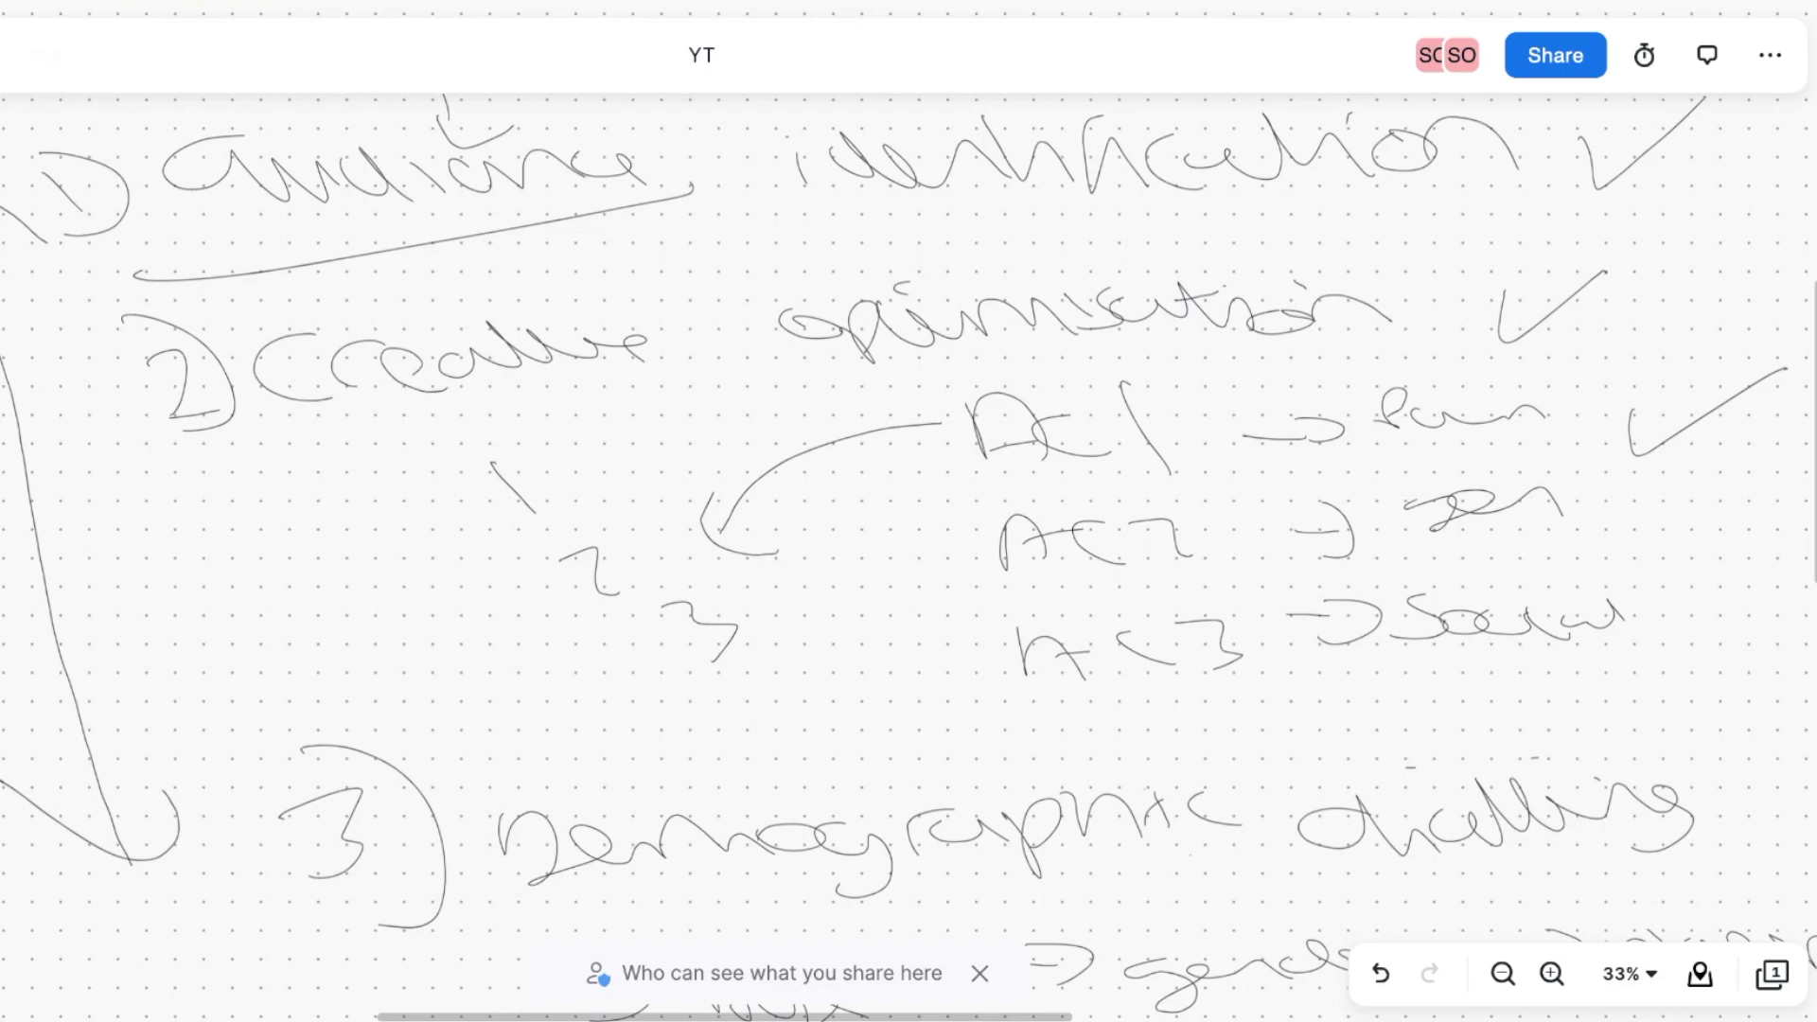
- Draw several diagonal arrow strokes pointing at the number of the "4) CBO for scale" heading
scroll(909, 557, down, 10)
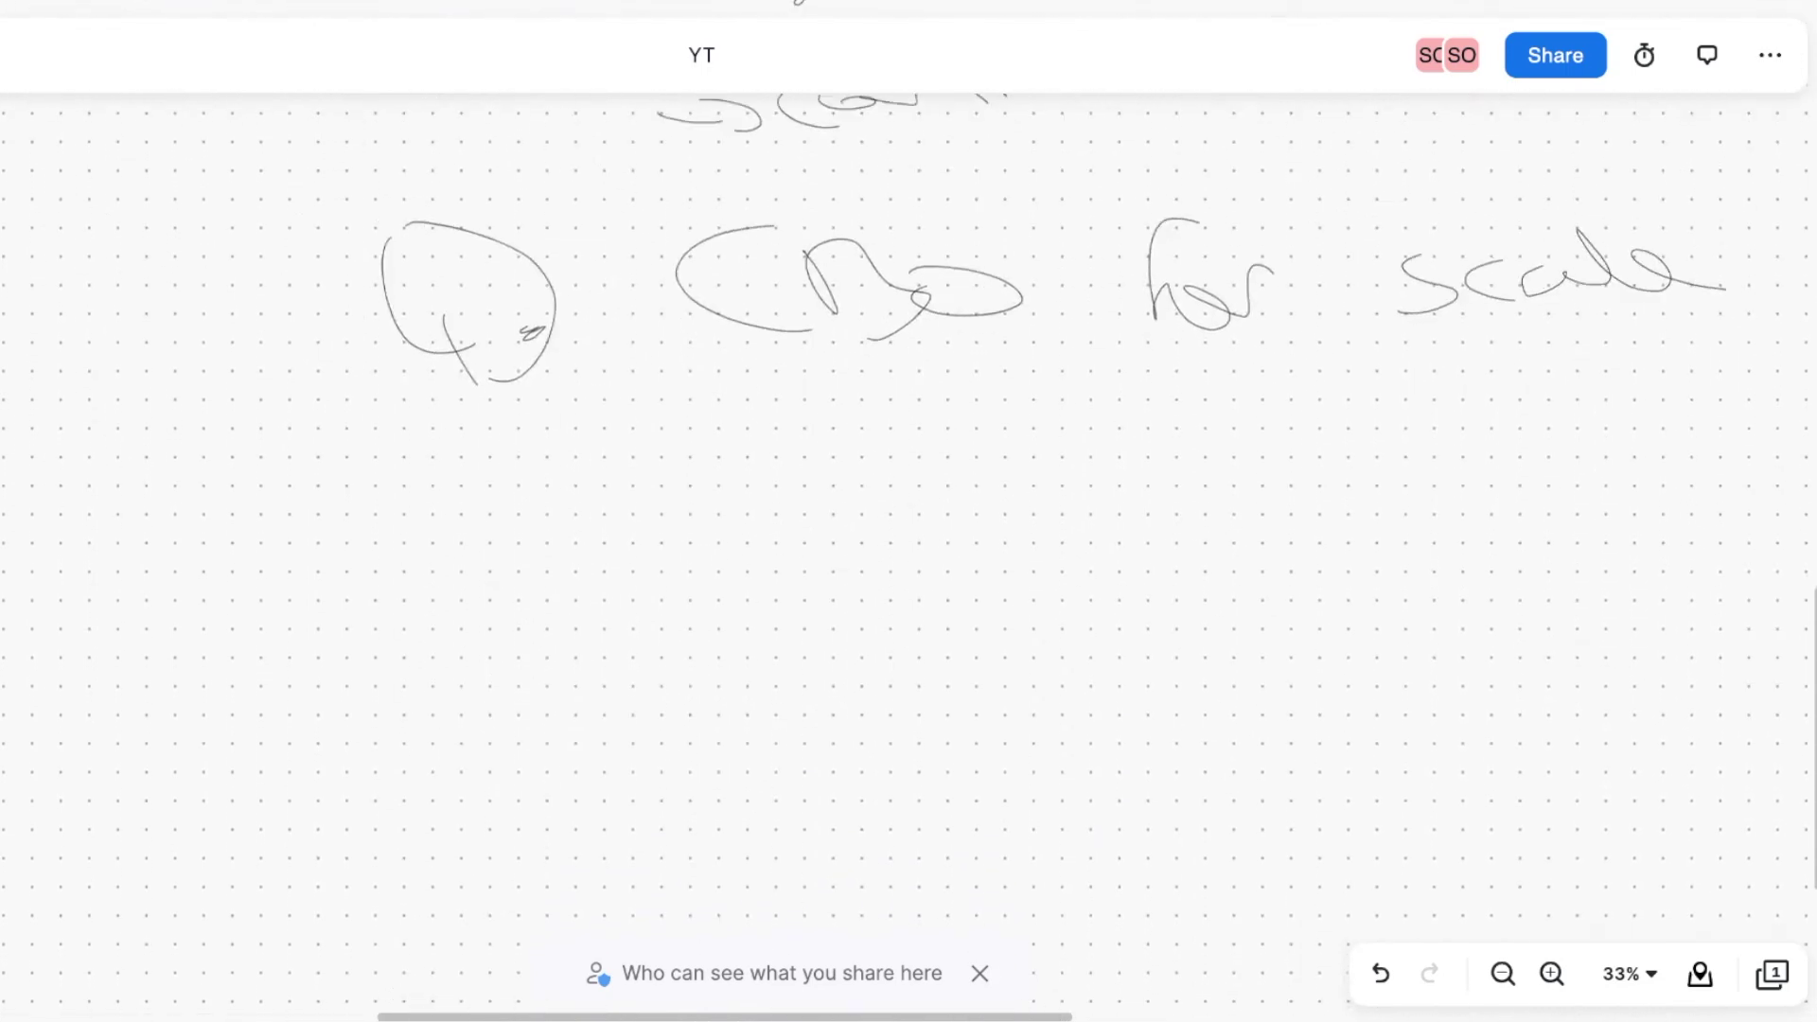
drag(83, 221, 286, 300)
mouse_move(354, 273)
mouse_down()
mouse_move(210, 207)
mouse_move(251, 322)
mouse_up()
drag(78, 172, 317, 322)
drag(7, 230, 203, 345)
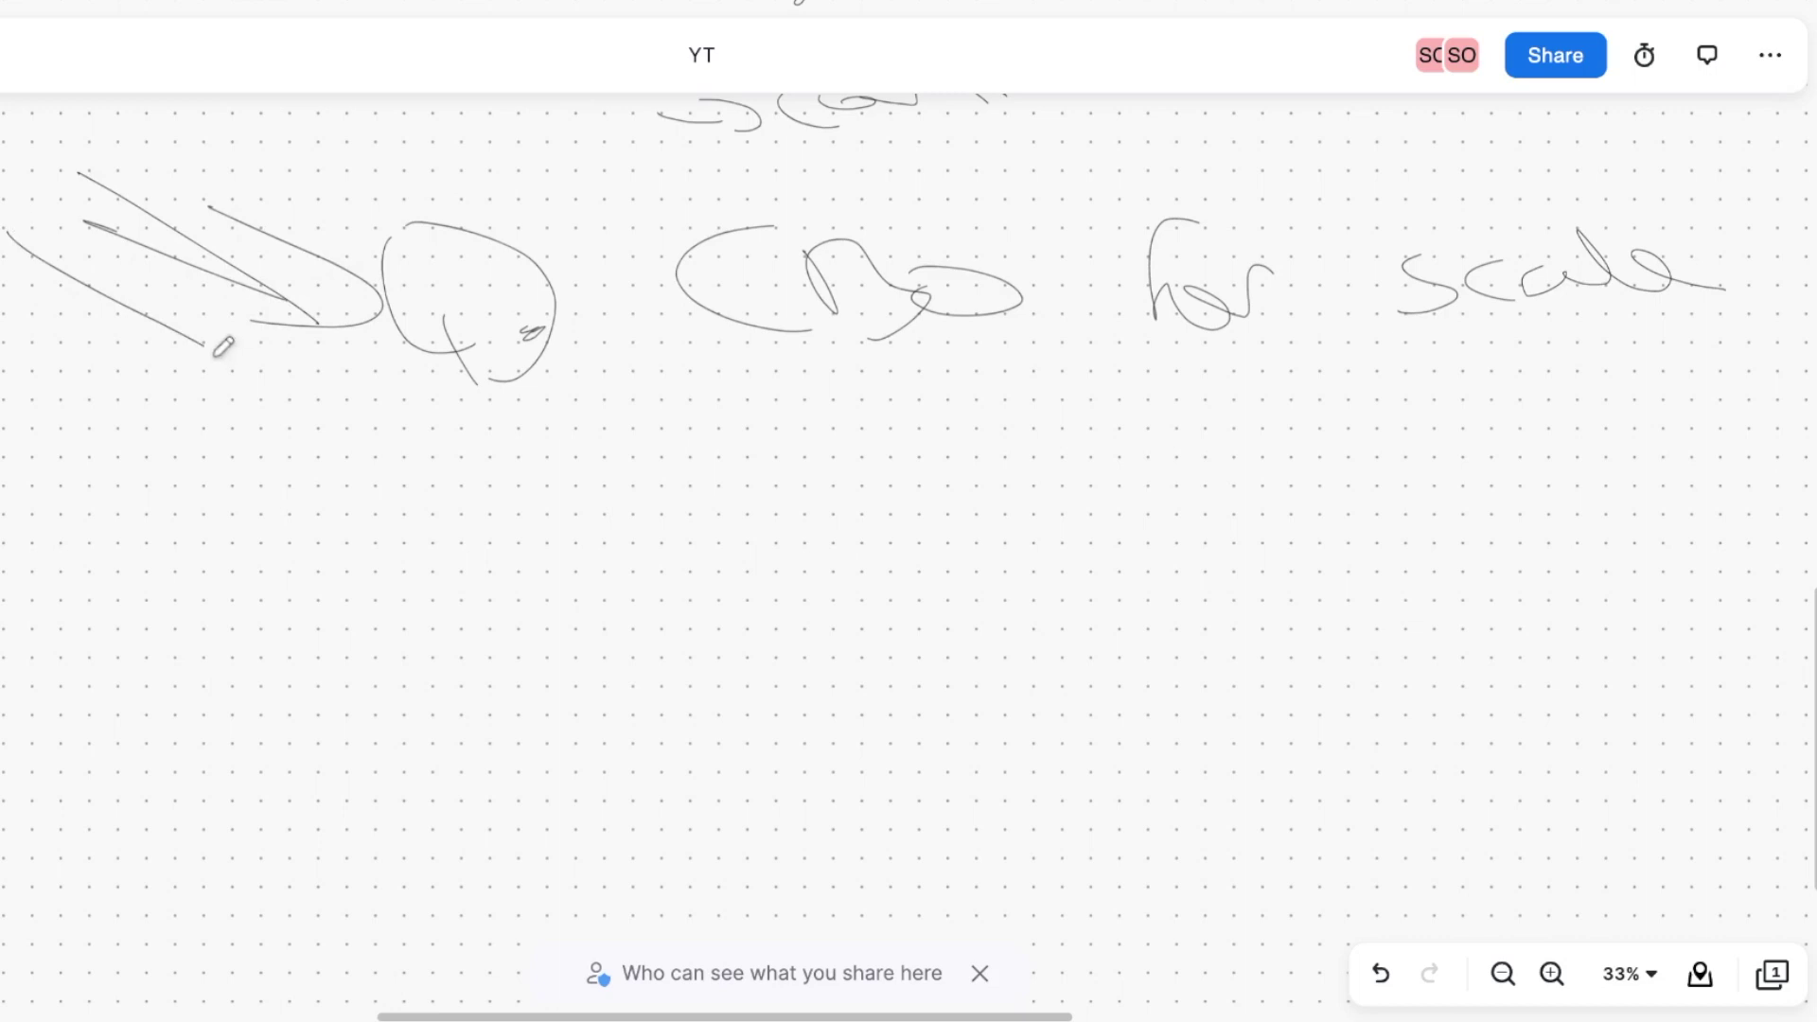
- Draw short arrows beside the audience identification heading, below the creative optimisation number and above the demographic dialling number
scroll(227, 369, up, 10)
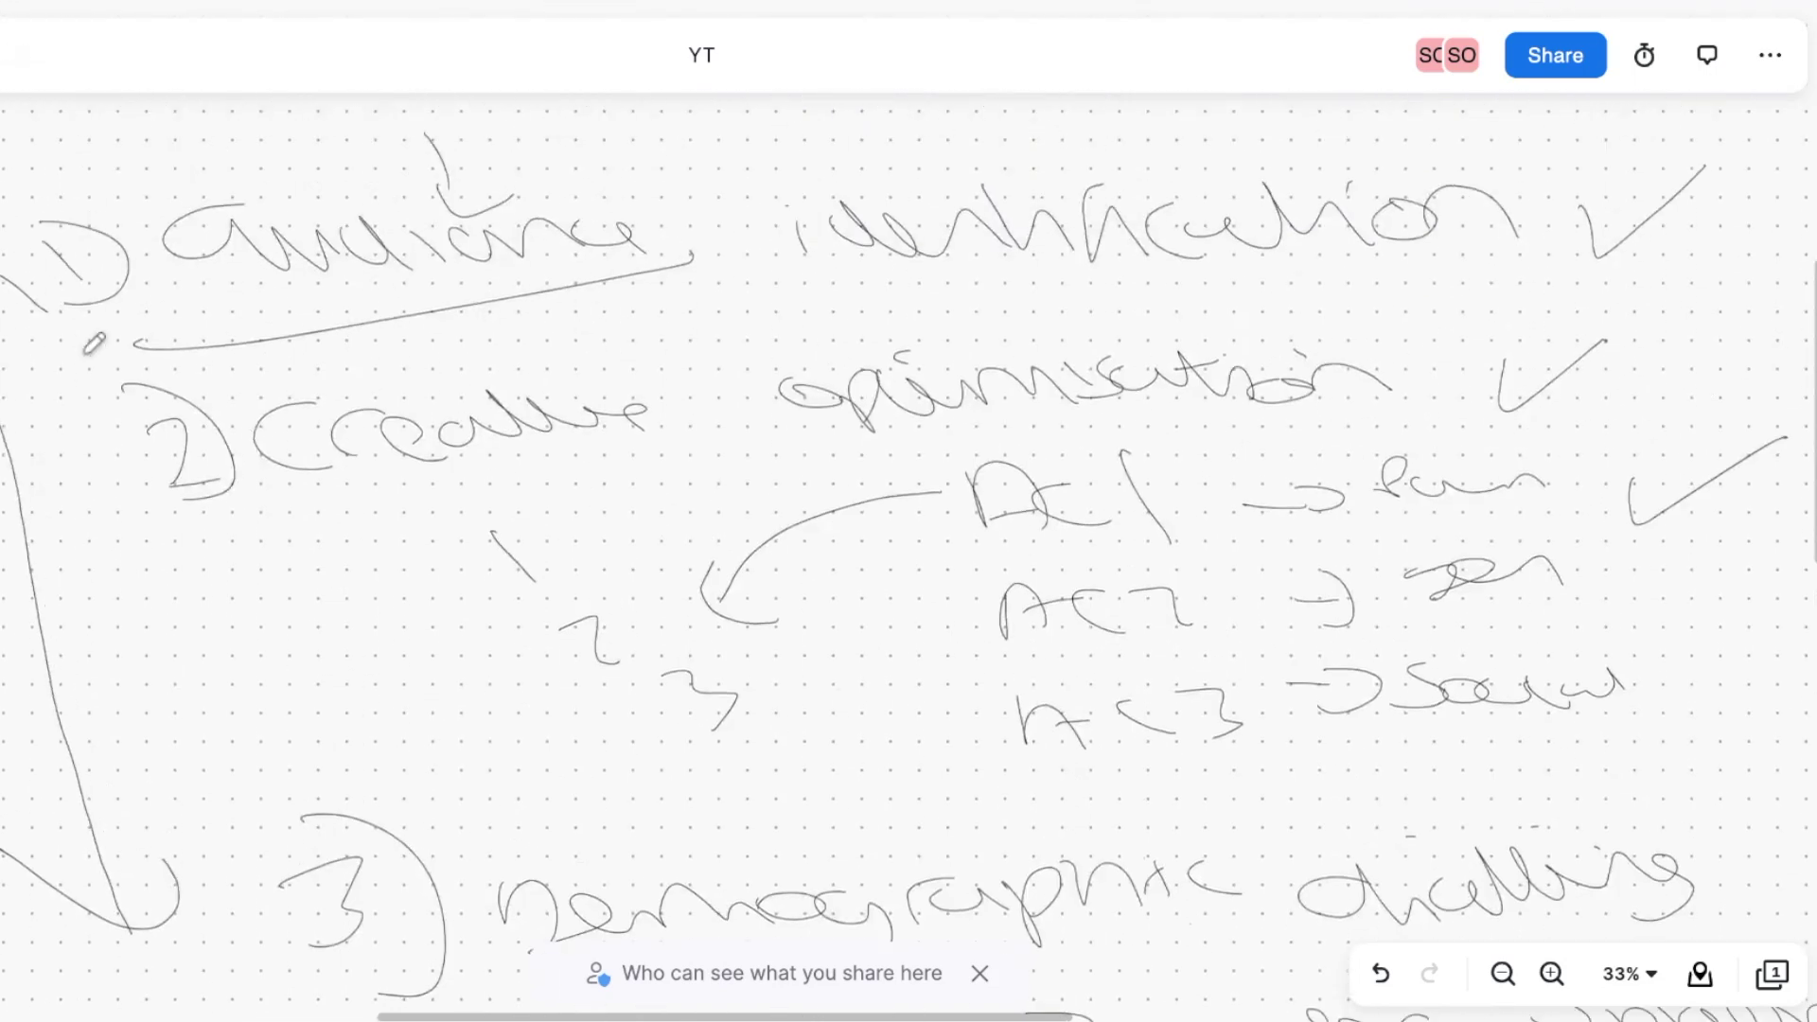
drag(2, 352, 98, 299)
drag(40, 281, 83, 333)
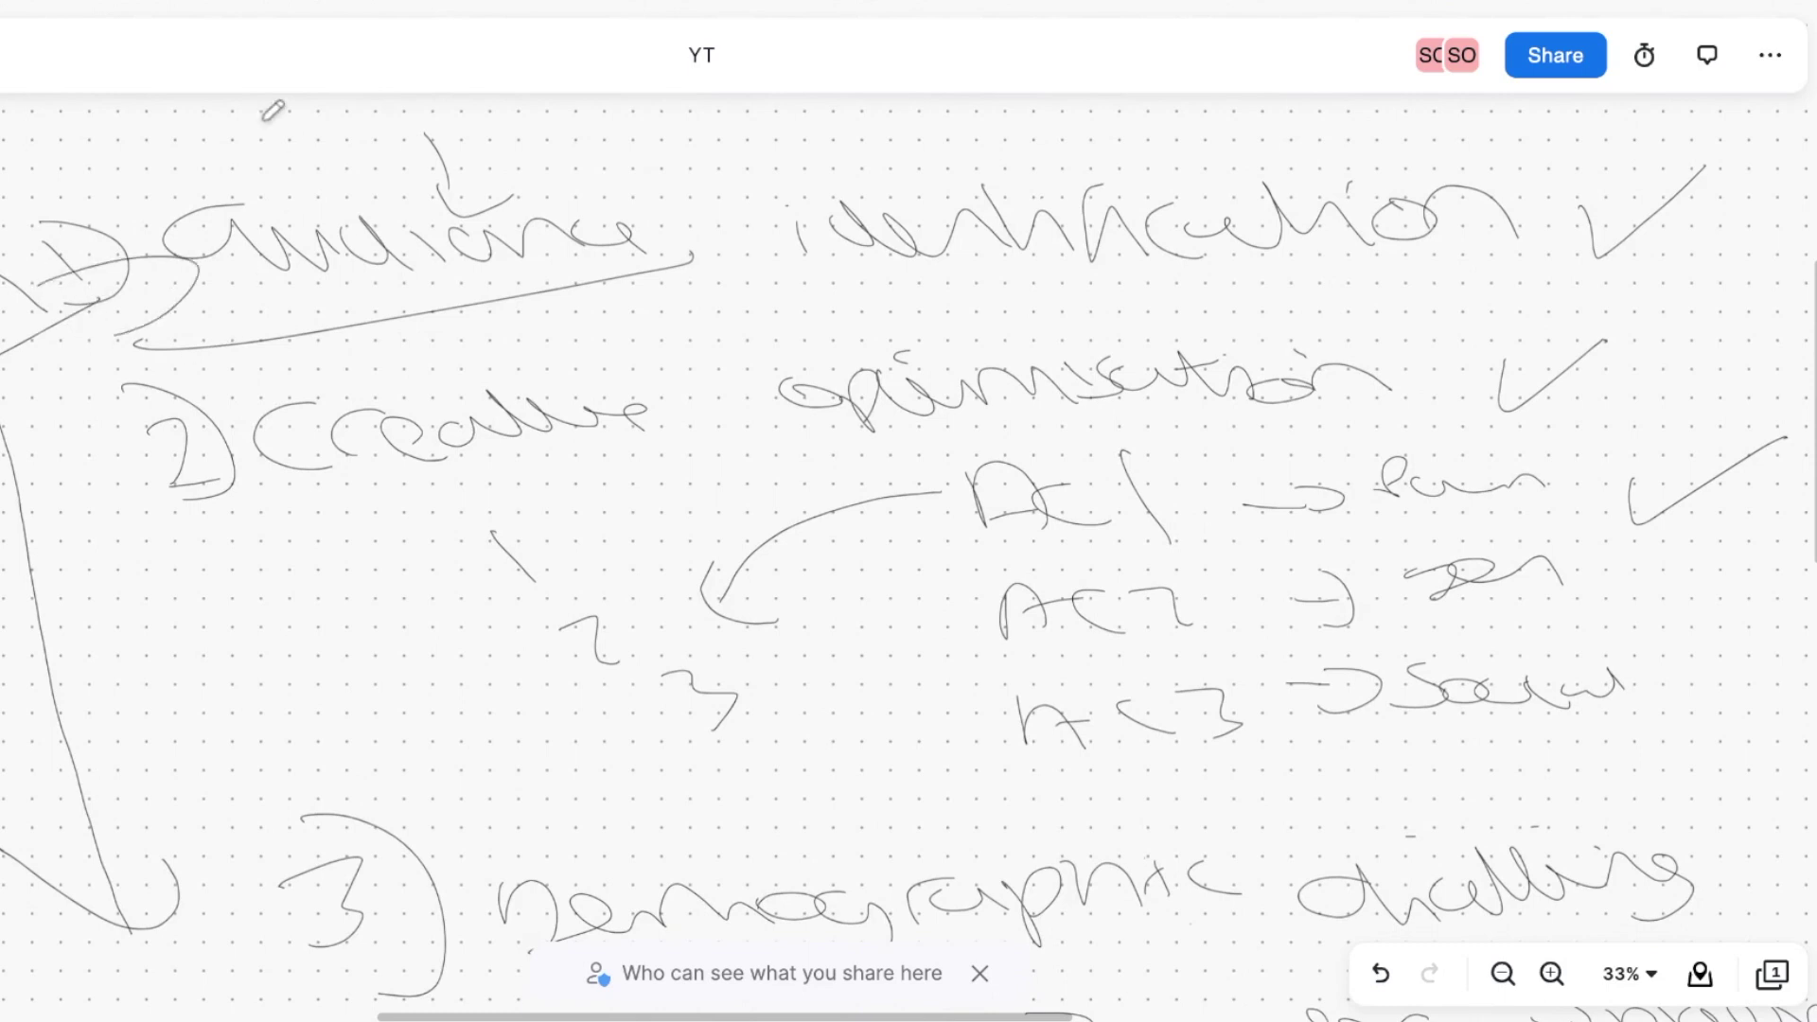
drag(10, 587, 168, 571)
drag(86, 540, 159, 606)
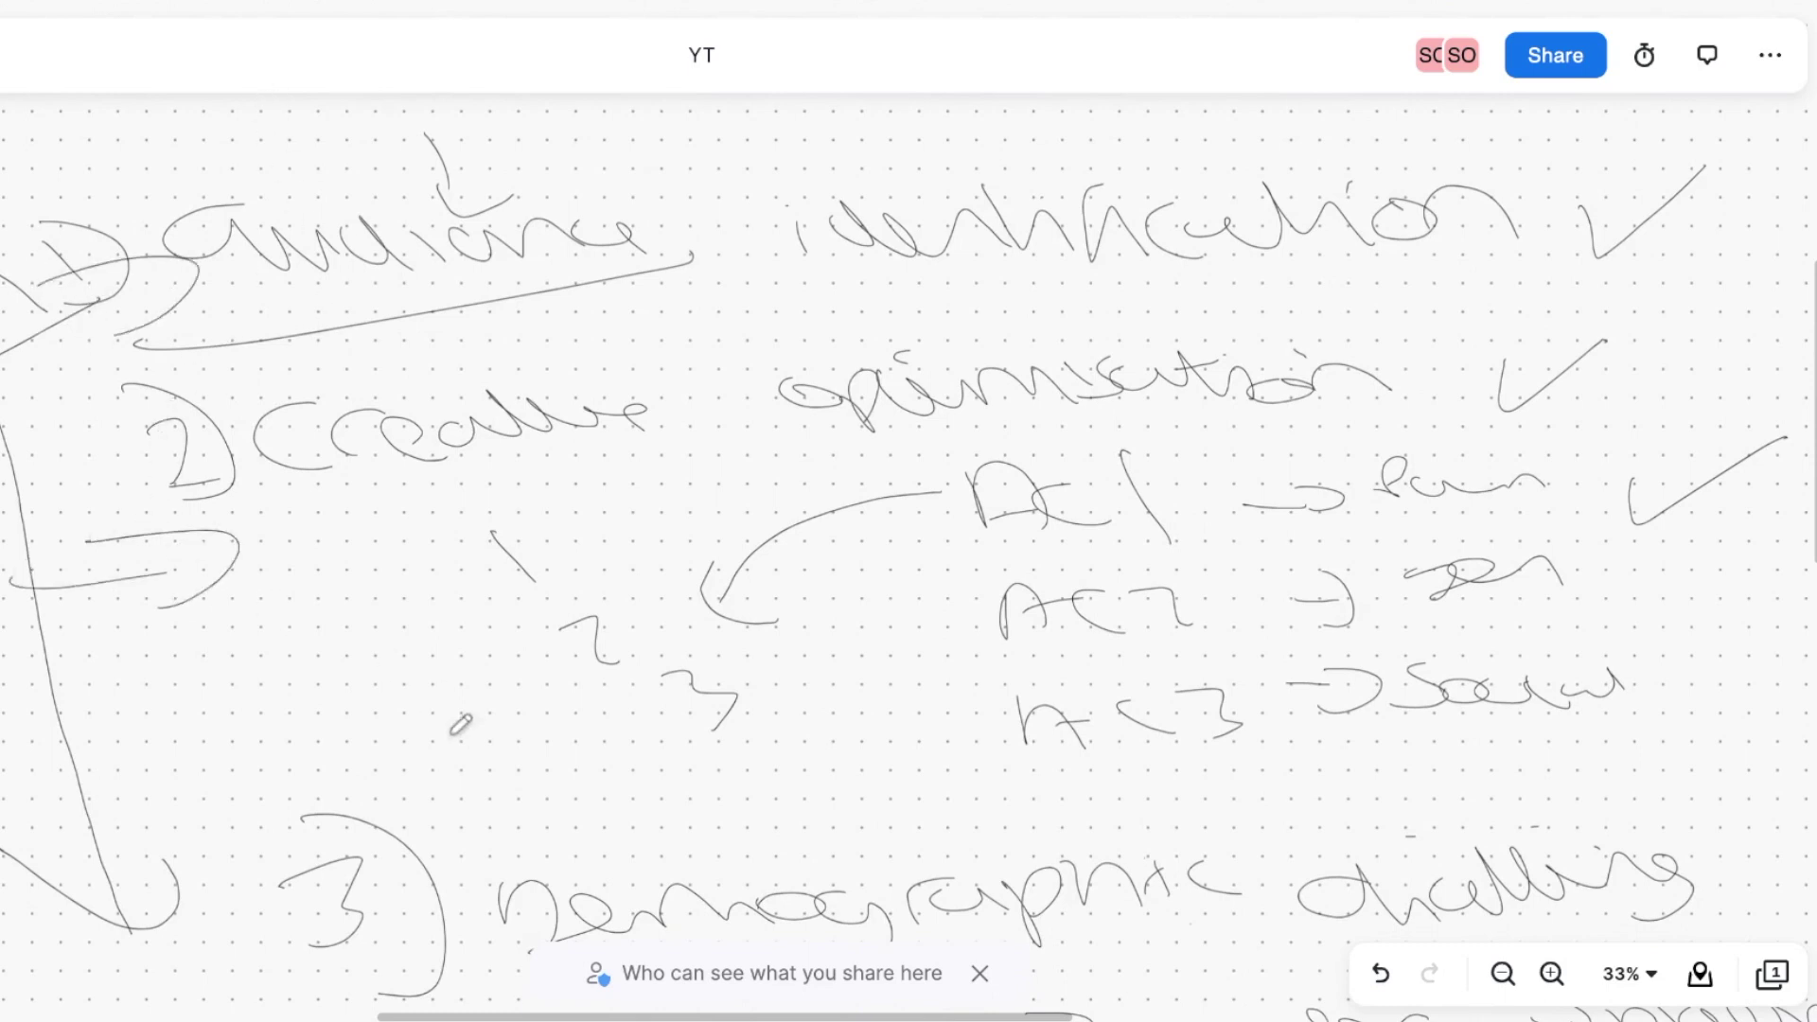
drag(182, 705, 286, 790)
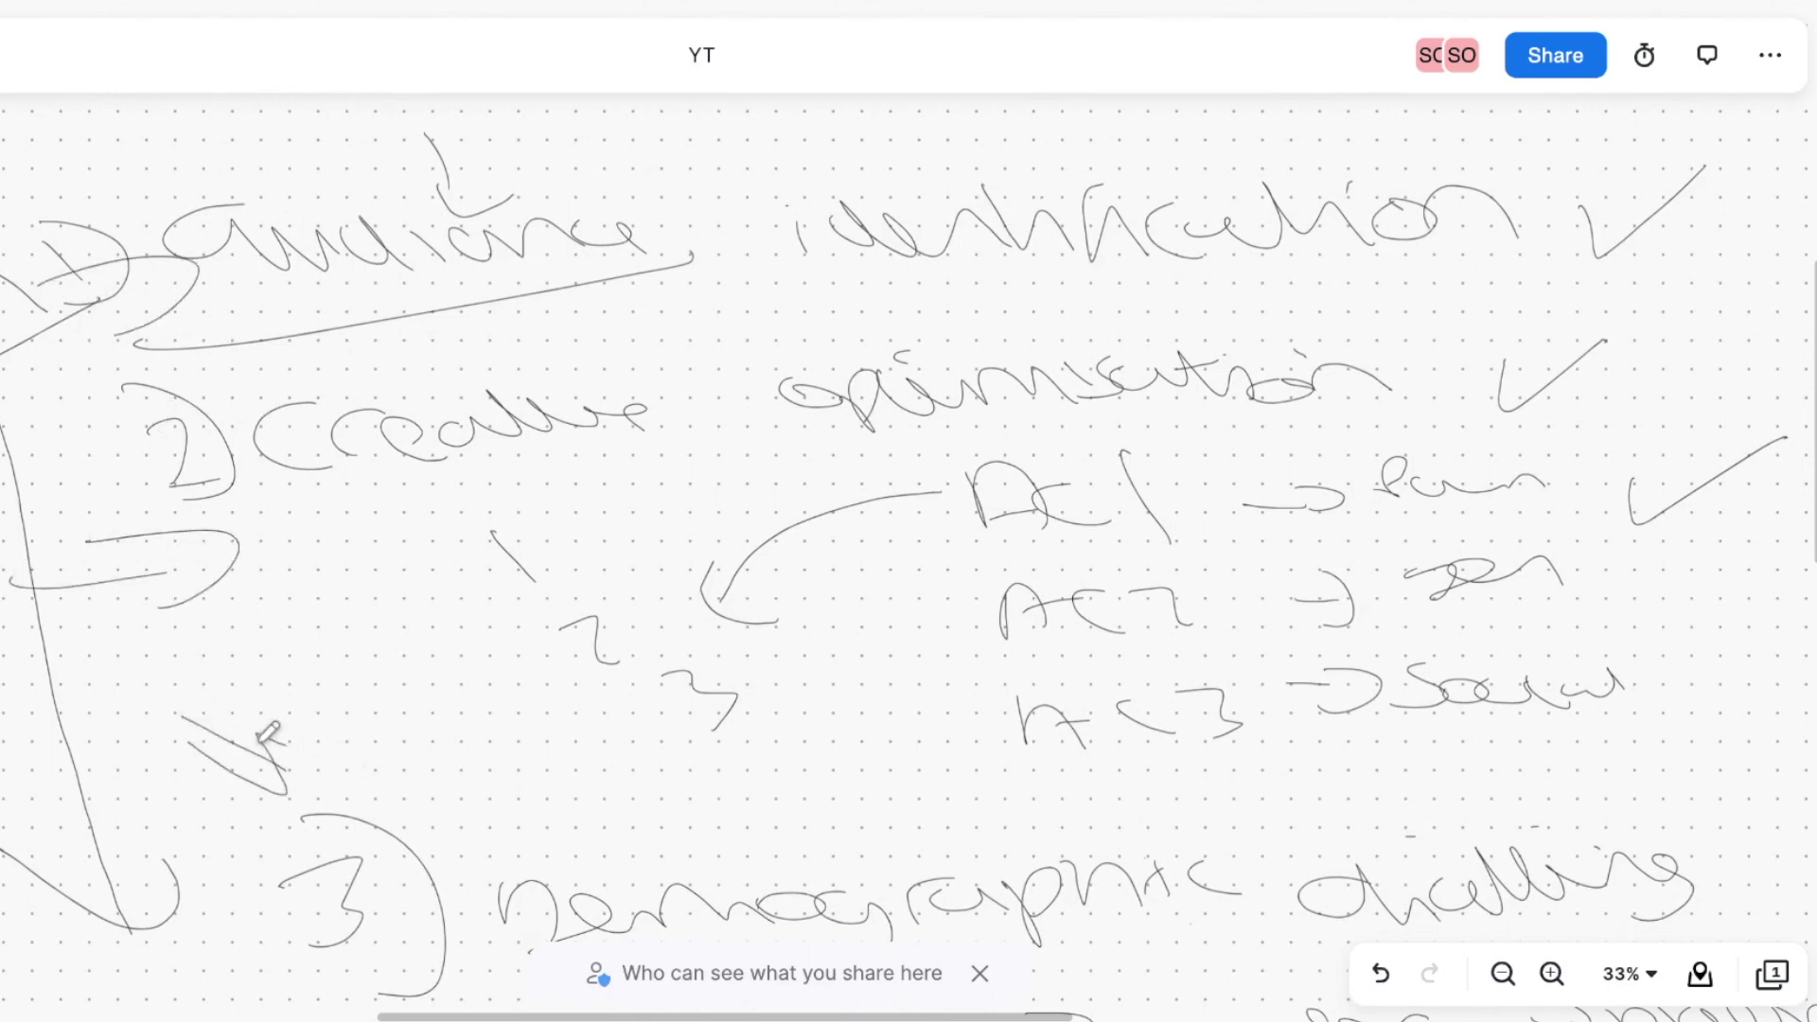
- Draw two diagonal strokes across the start of the short arrow above the demographic dialling number
scroll(380, 708, down, 5)
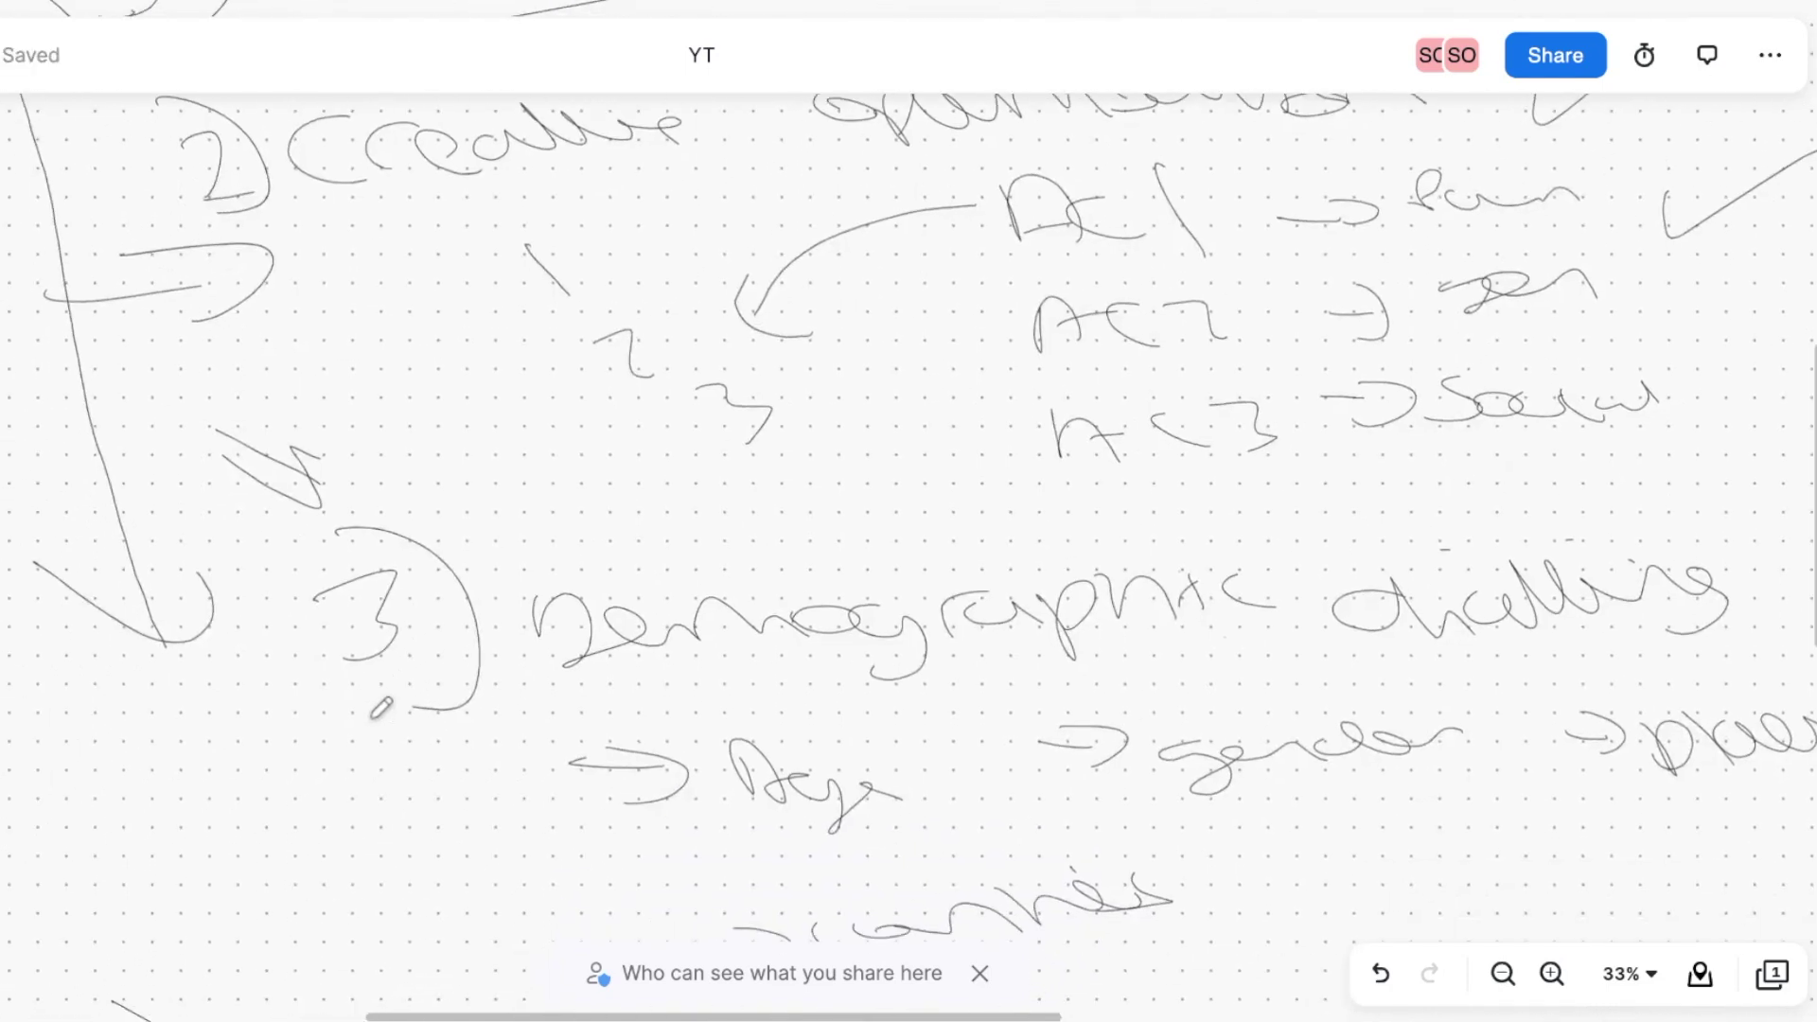
drag(80, 493, 291, 388)
drag(143, 447, 342, 369)
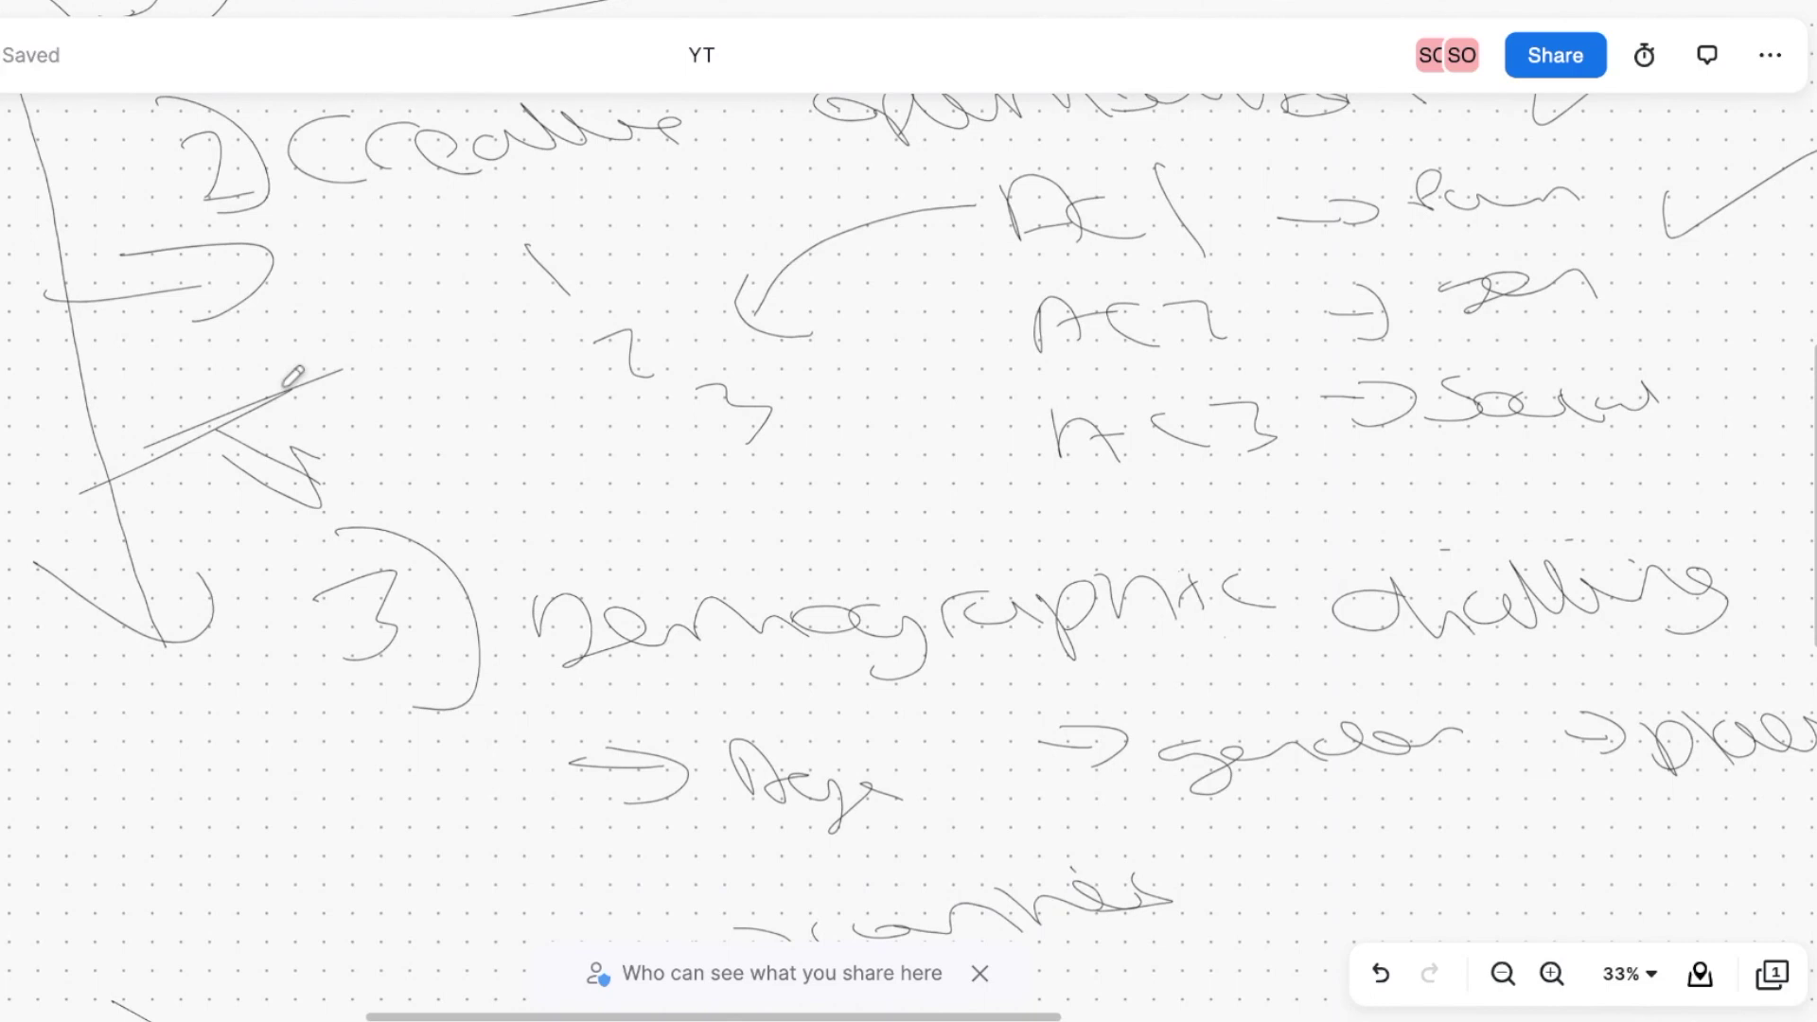
- Add a cluster of diagonal arrows converging on the "4) CBO for scale" heading and circle its number
scroll(292, 377, down, 10)
drag(377, 357, 476, 451)
drag(369, 412, 482, 377)
drag(315, 369, 438, 489)
drag(289, 422, 461, 494)
drag(229, 367, 459, 497)
drag(397, 408, 454, 487)
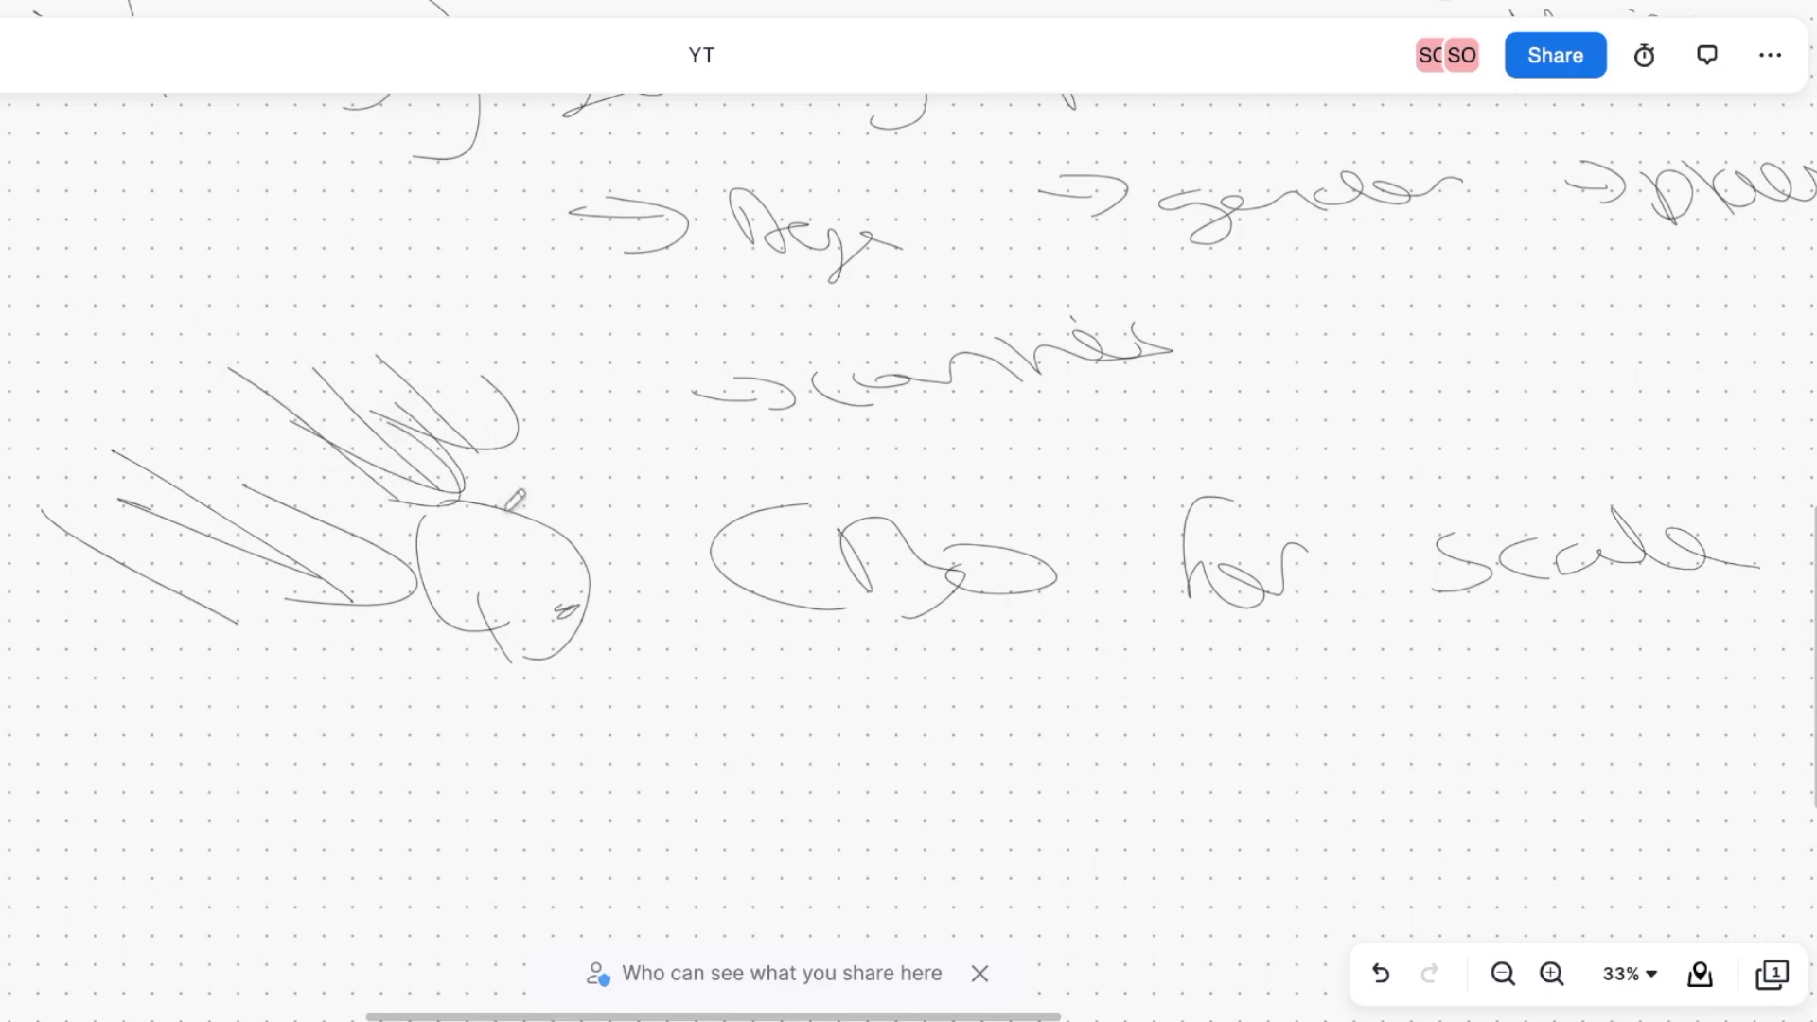
drag(139, 350, 303, 453)
drag(315, 479, 177, 417)
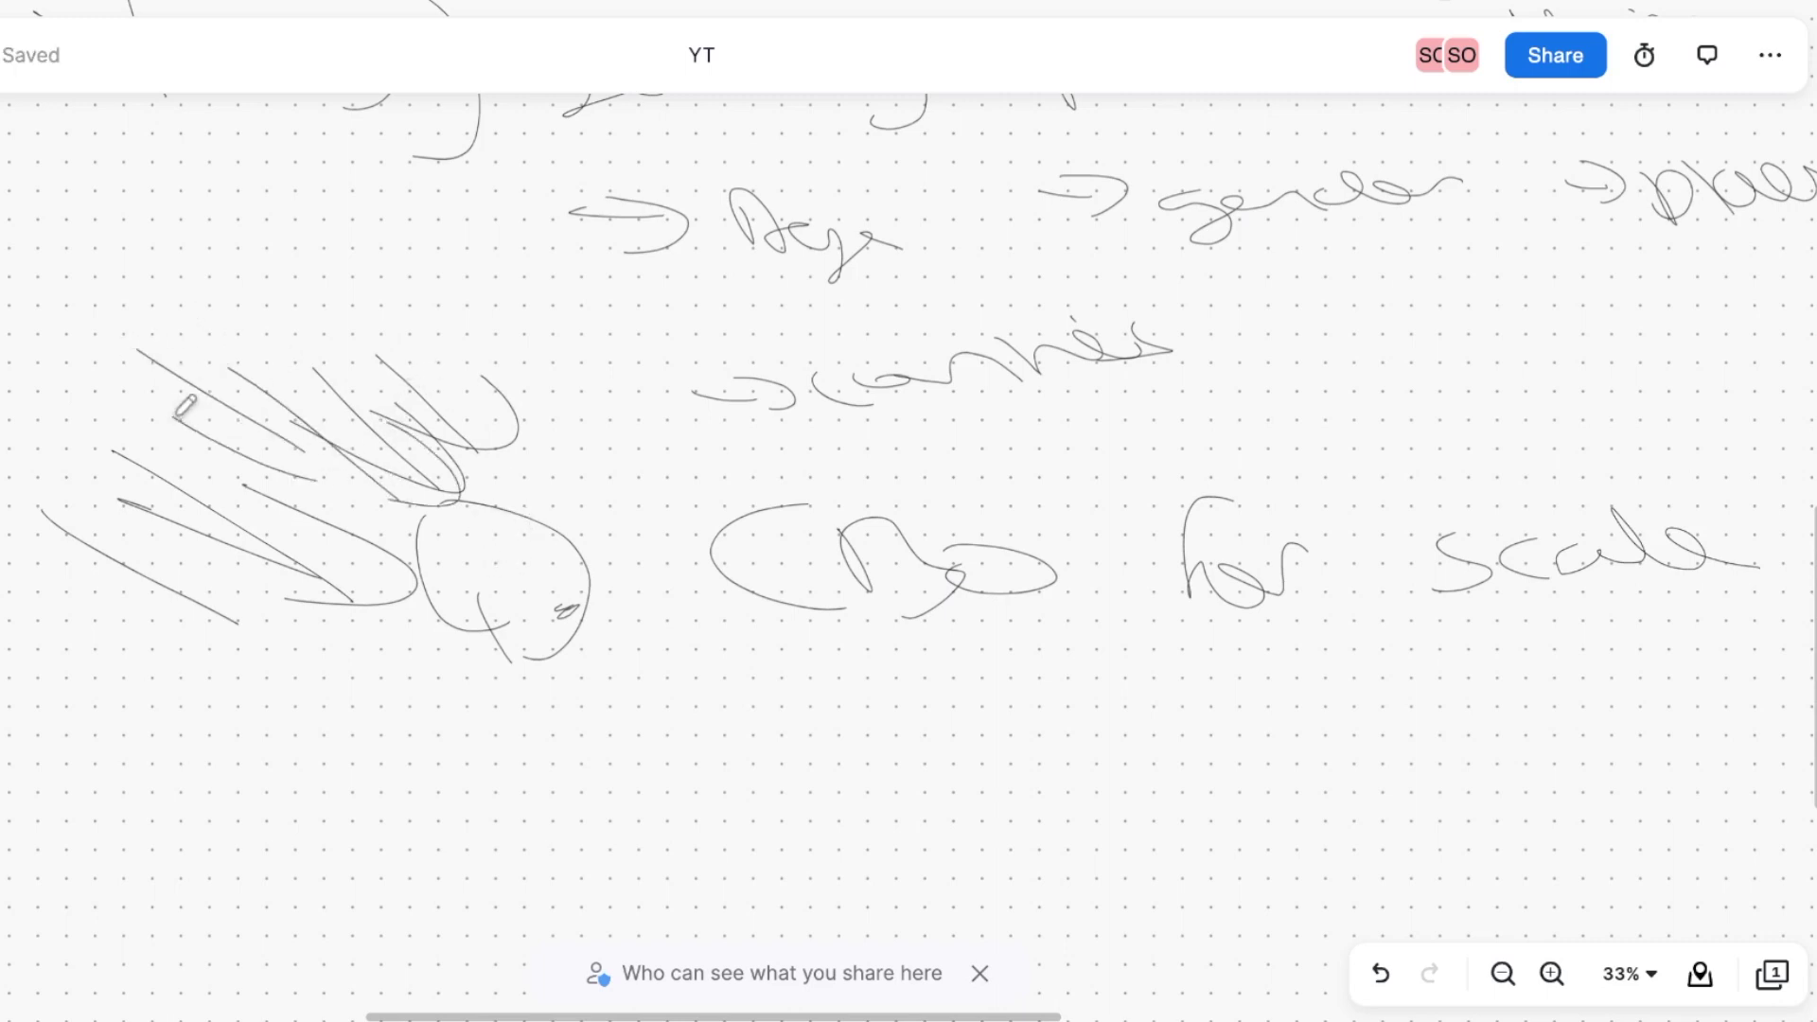
mouse_move(657, 480)
mouse_down()
mouse_move(416, 428)
mouse_move(371, 496)
mouse_up()
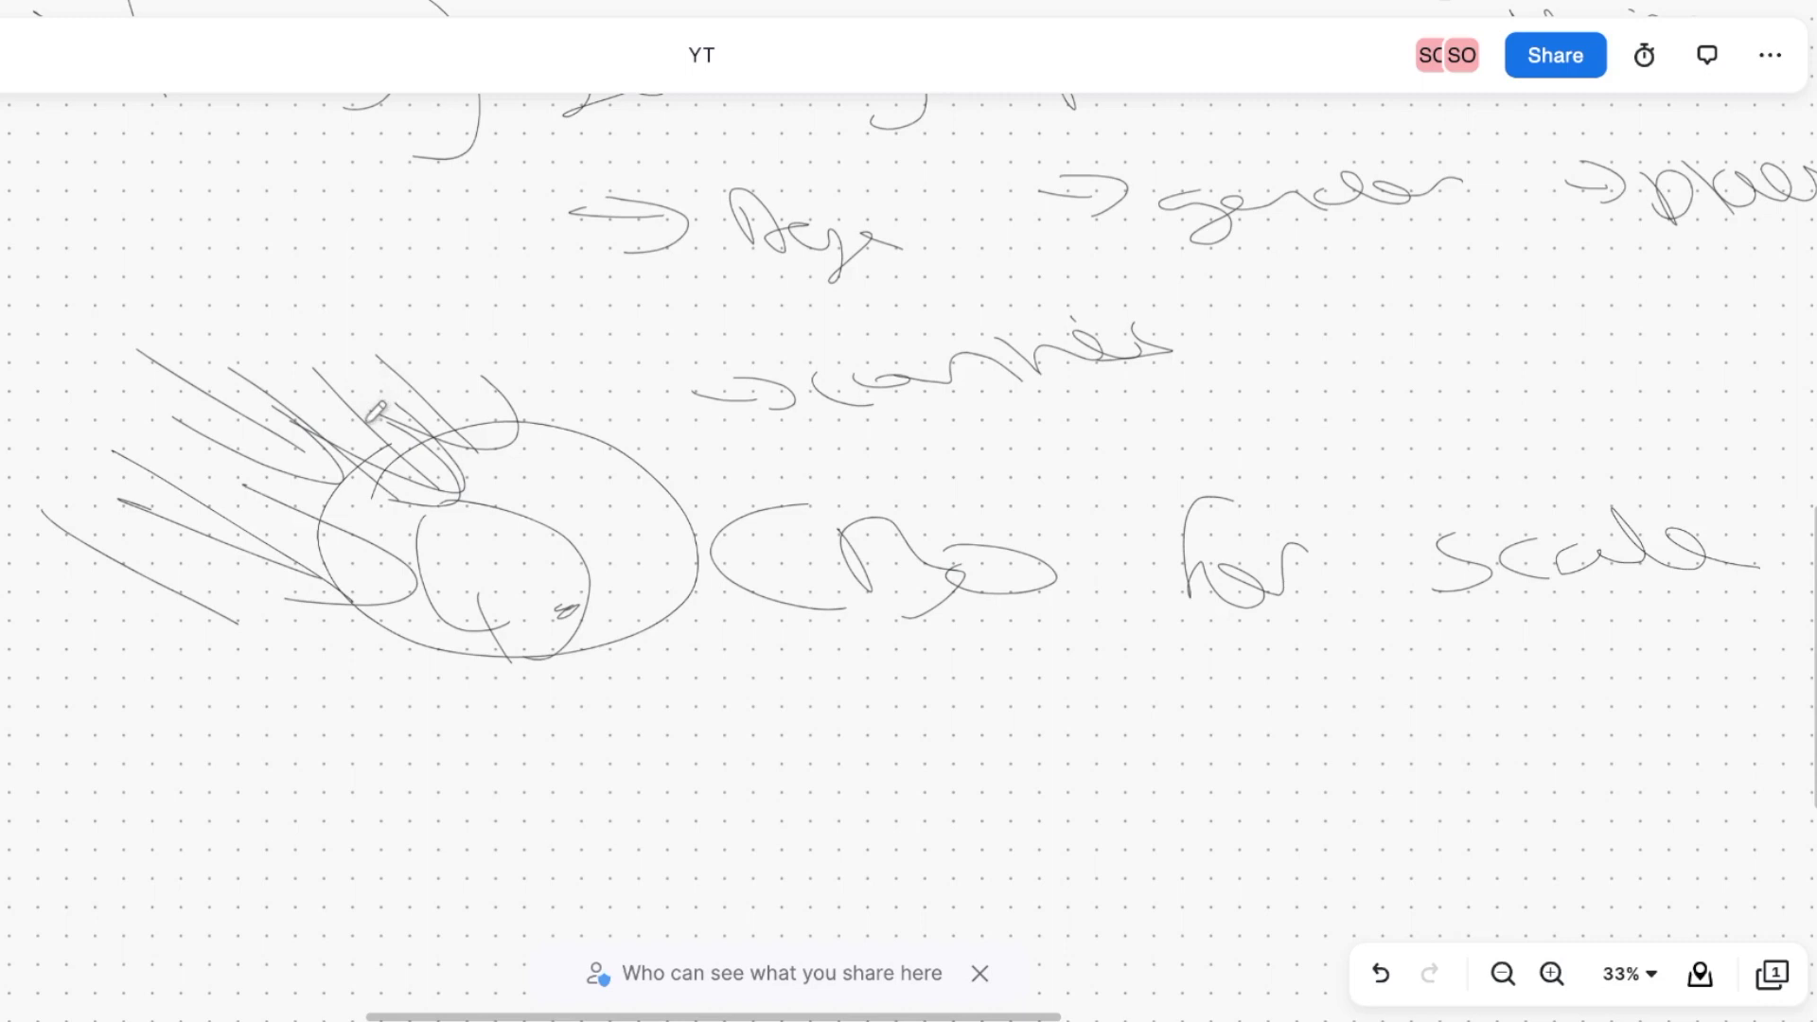
mouse_move(520, 446)
mouse_down()
mouse_move(361, 331)
mouse_move(456, 427)
mouse_move(551, 459)
mouse_up()
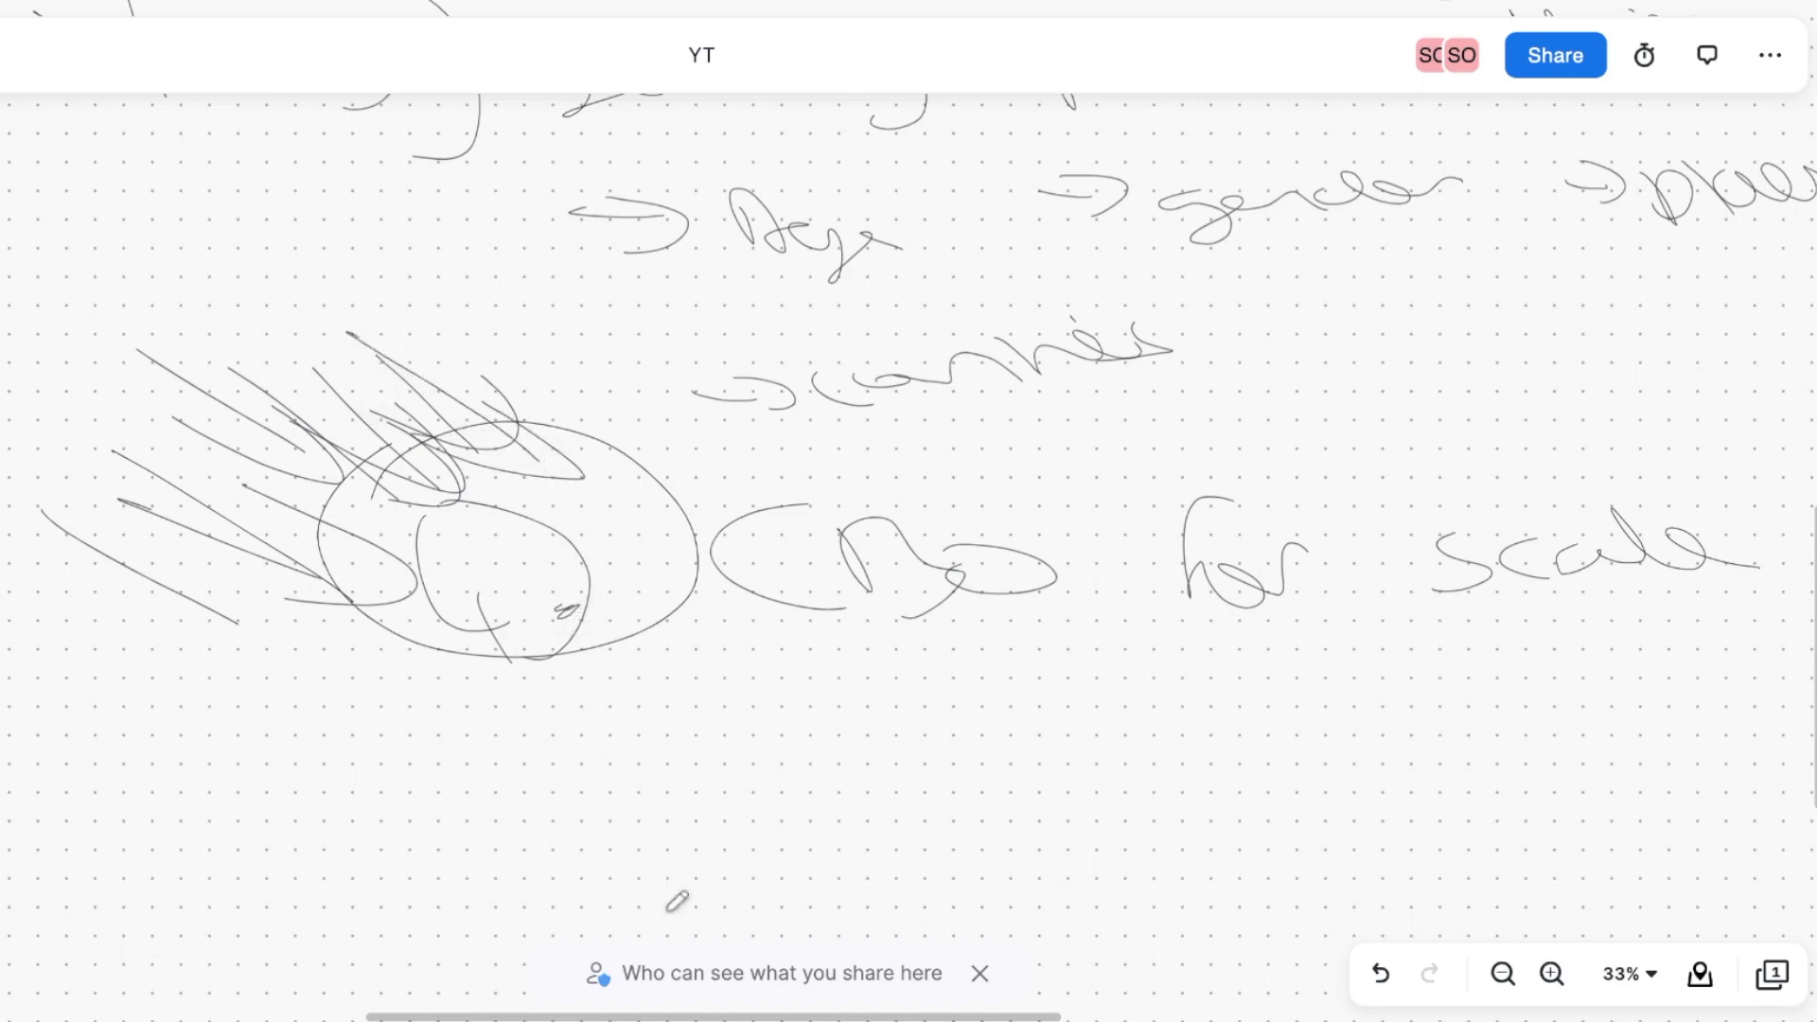